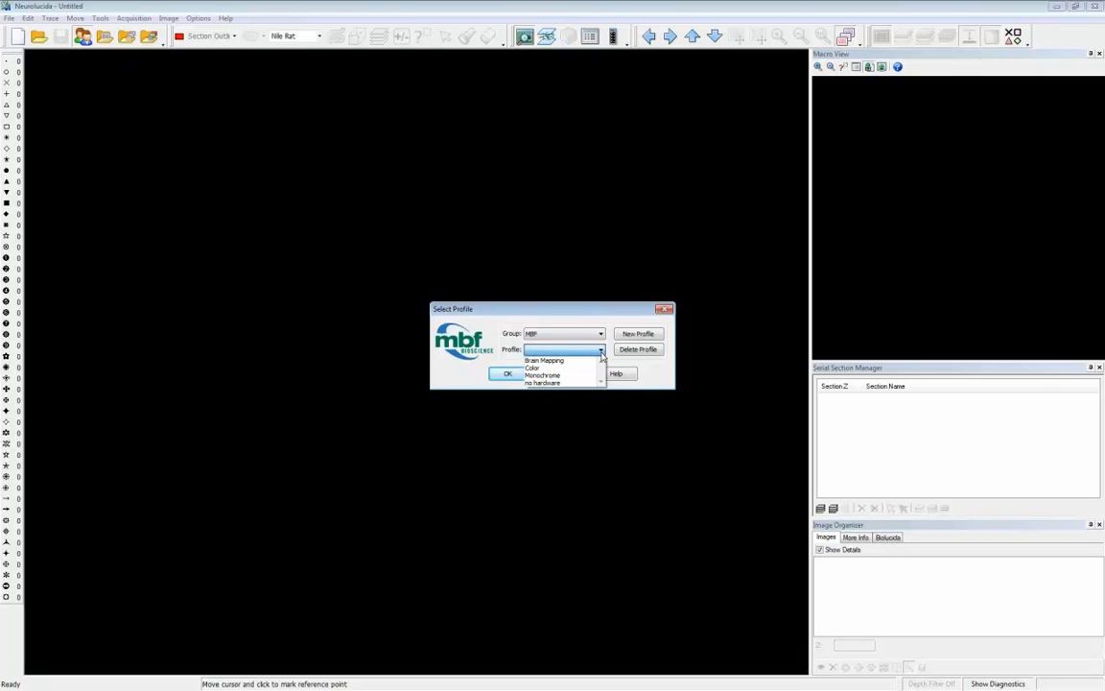
- Load the Brain Mapping profile and open the NileRat_3 data file along with its images
{"action": "left_click", "coordinate": [537, 360]}
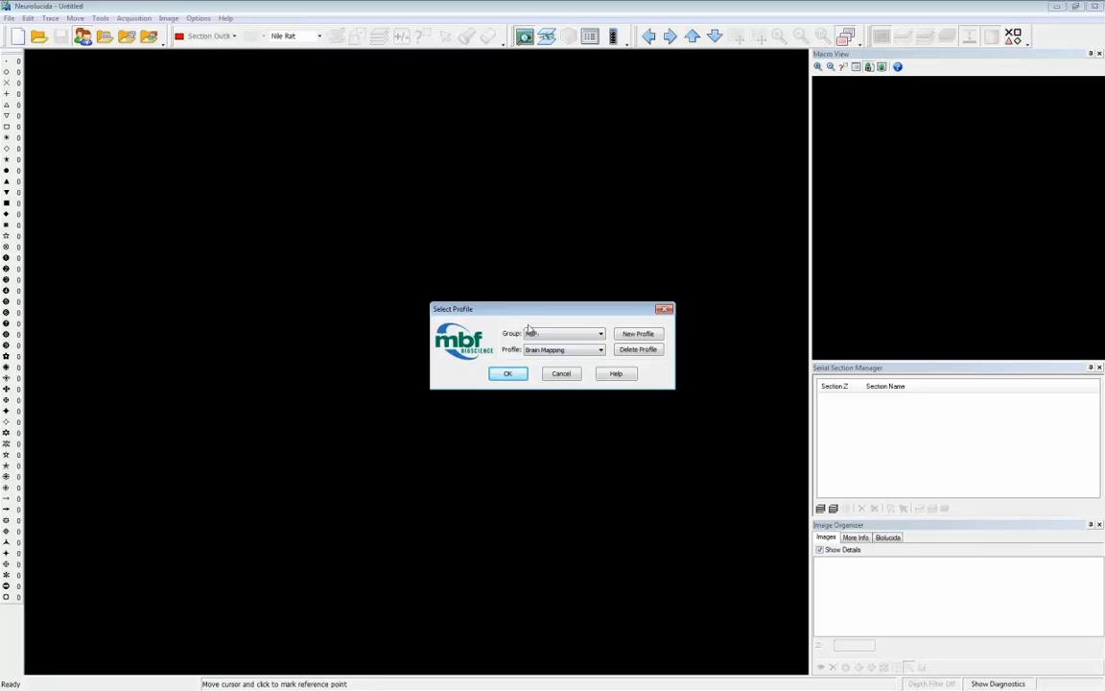
{"action": "left_click", "coordinate": [507, 374]}
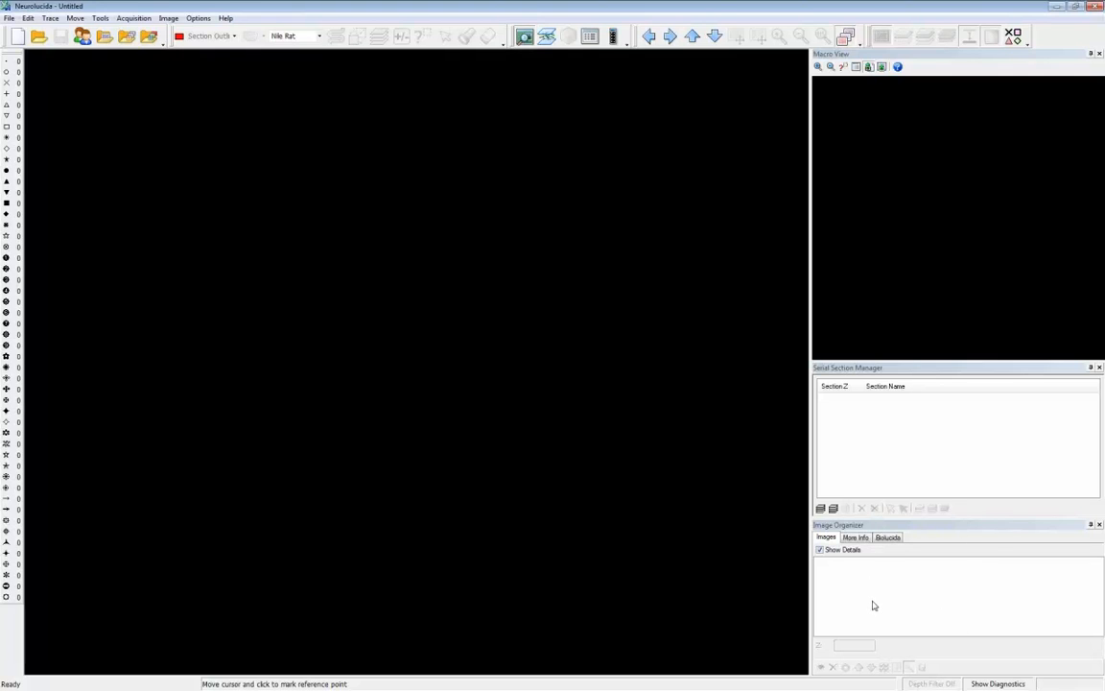
{"action": "left_click", "coordinate": [38, 36]}
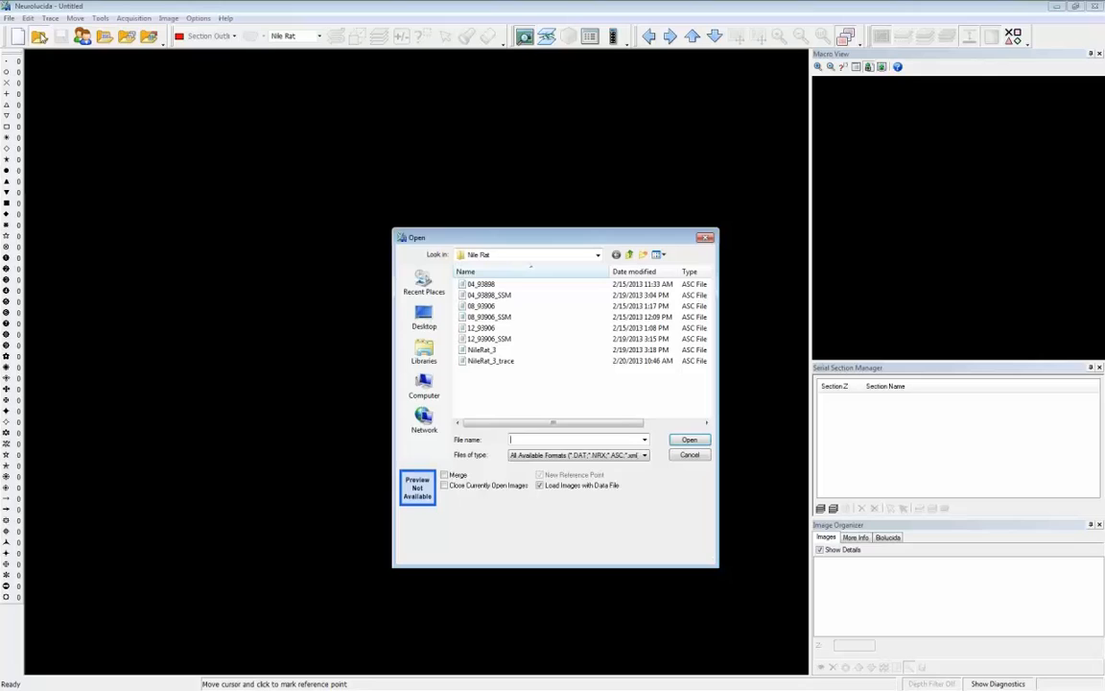
{"action": "left_click", "coordinate": [481, 350]}
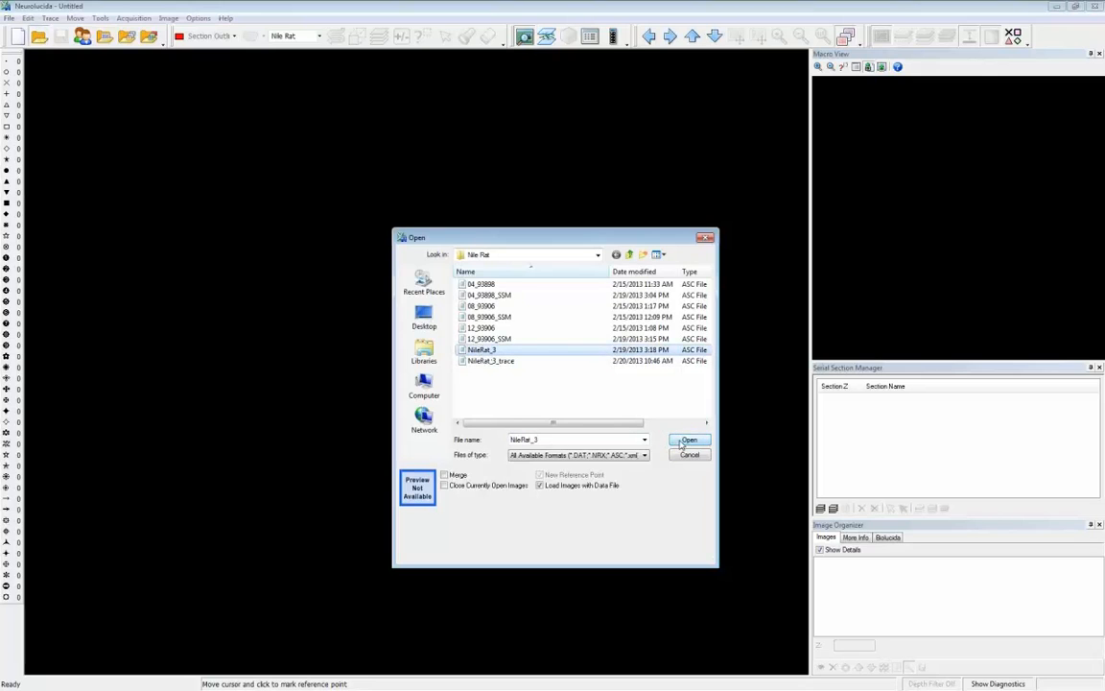
{"action": "left_click", "coordinate": [689, 441]}
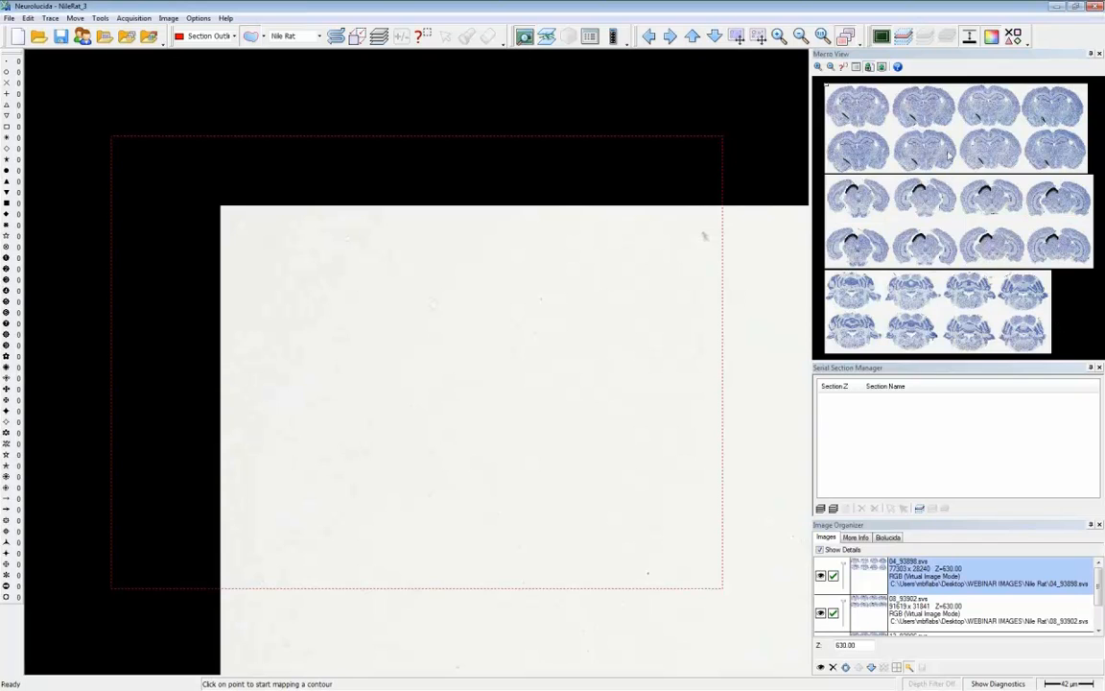
- Frame all three slides of brain sections together in the tracing window
{"action": "left_click", "coordinate": [831, 88]}
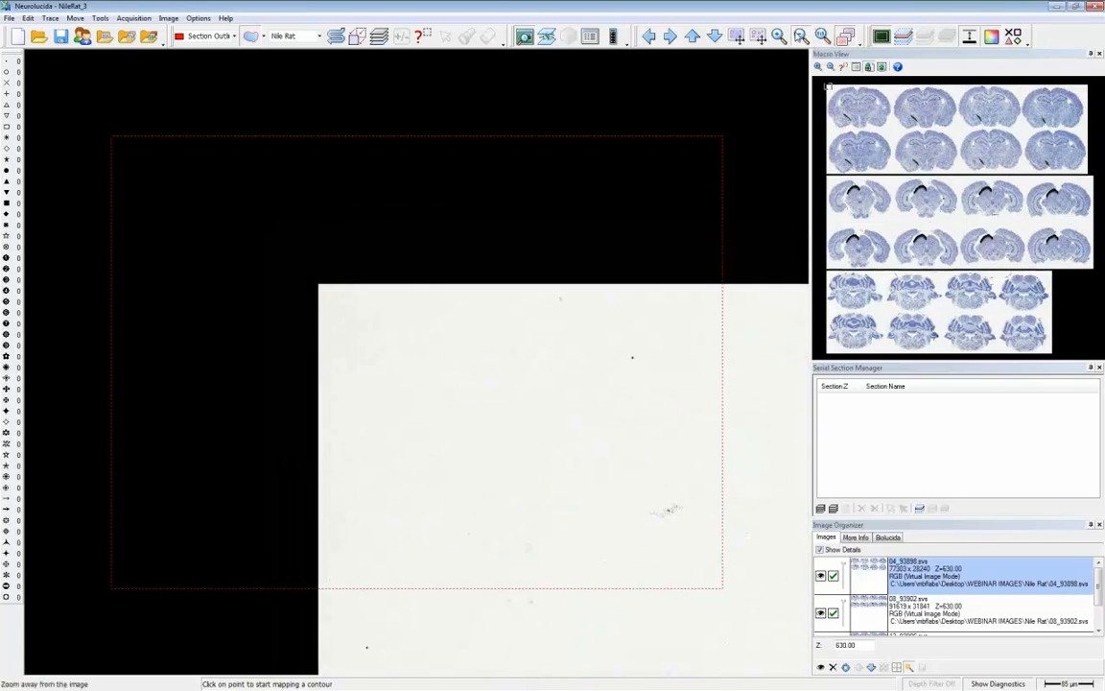
{"action": "left_click", "coordinate": [800, 36]}
{"action": "left_click", "coordinate": [800, 36]}
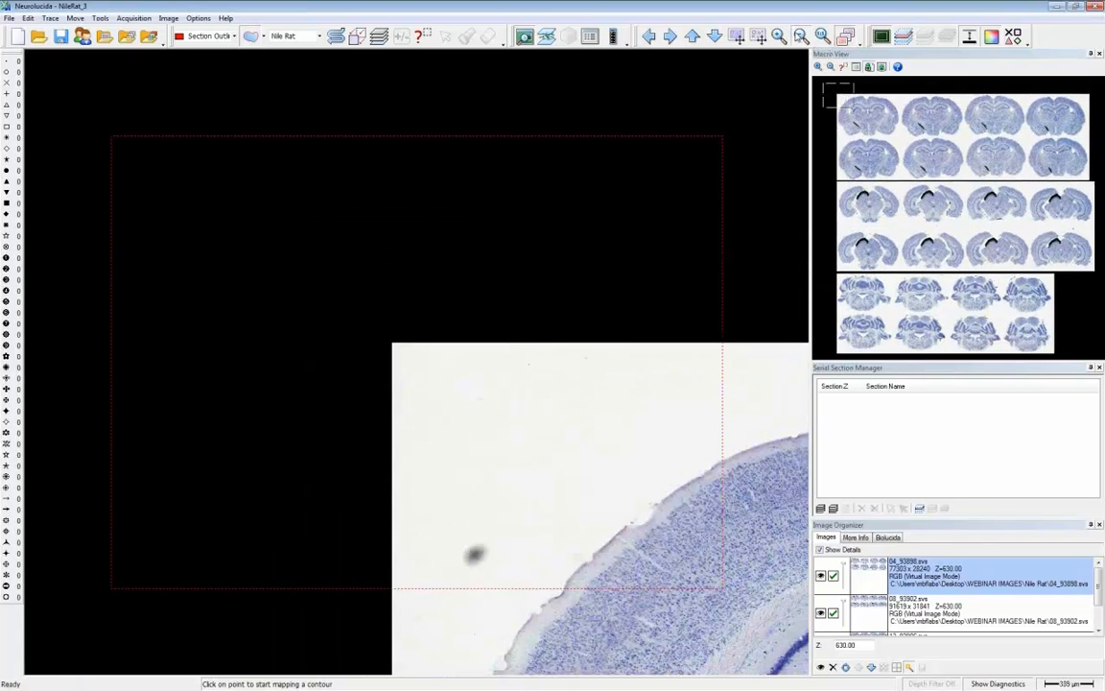
{"action": "left_click", "coordinate": [800, 36]}
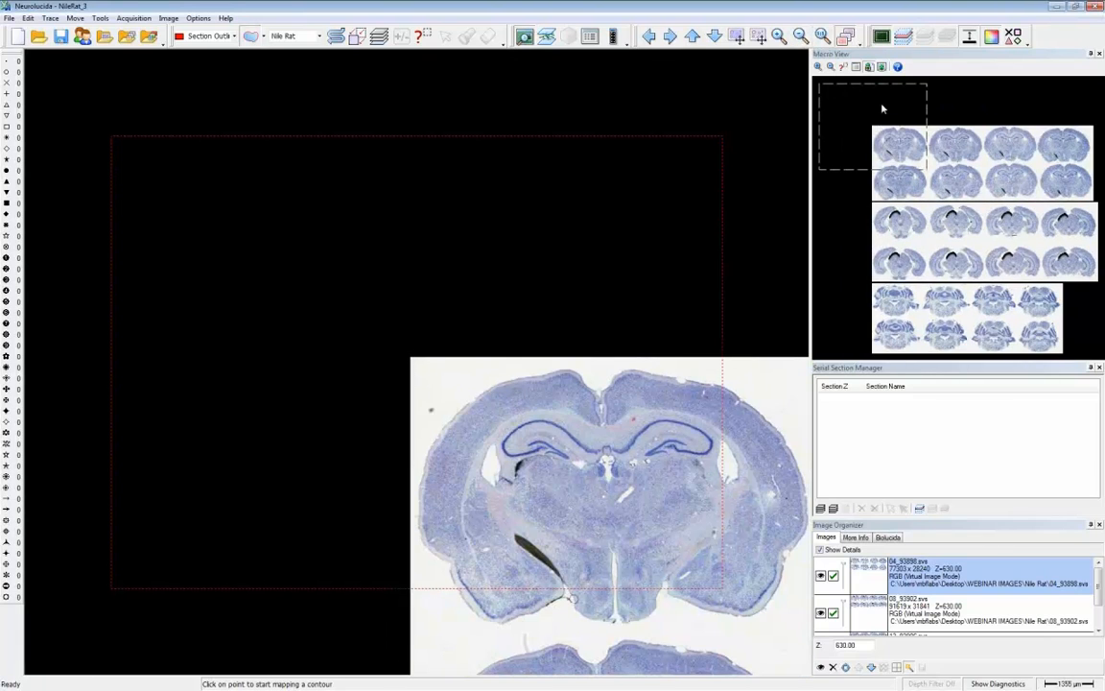
{"action": "left_click", "coordinate": [978, 165]}
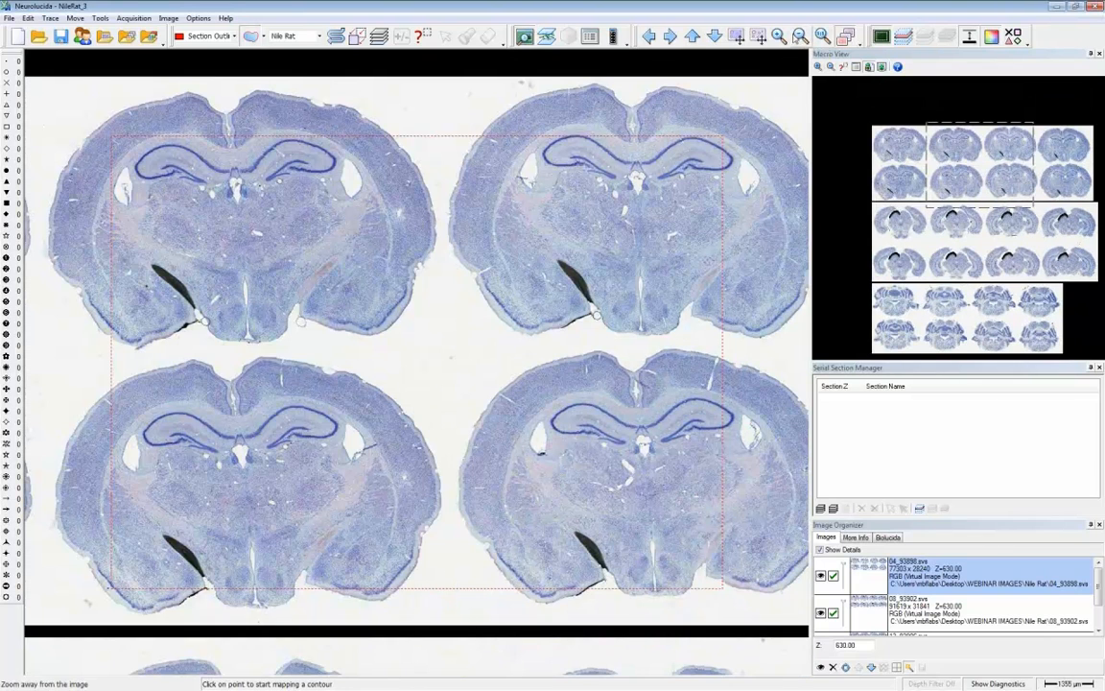
{"action": "left_click", "coordinate": [800, 36]}
{"action": "left_click", "coordinate": [800, 36]}
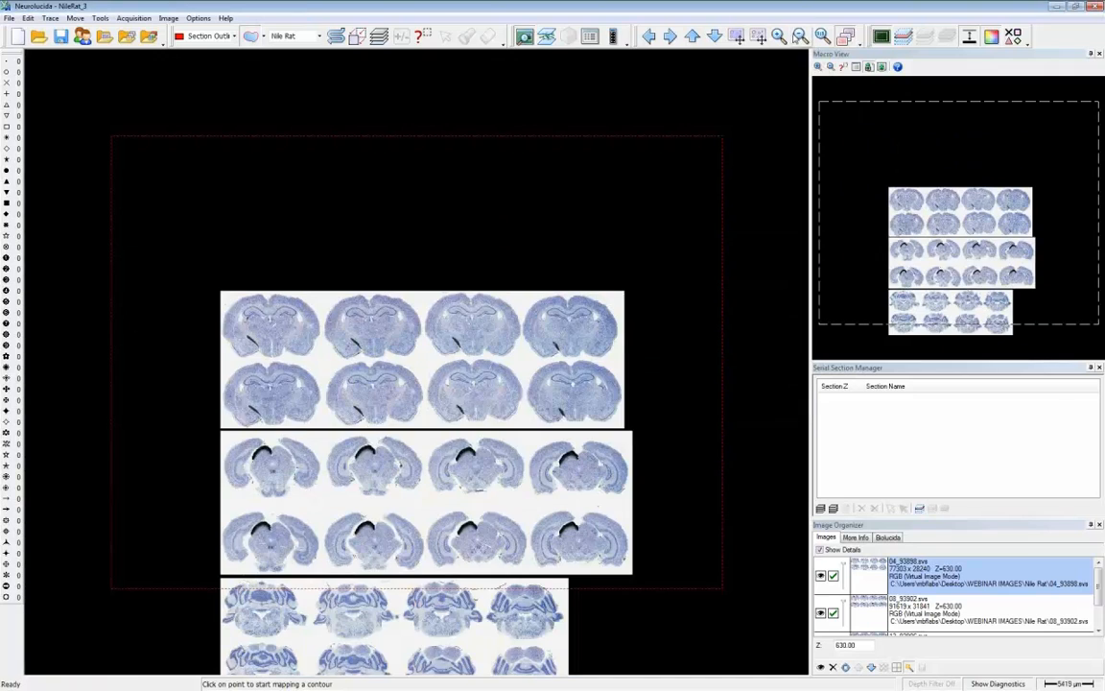
{"action": "left_click", "coordinate": [779, 37]}
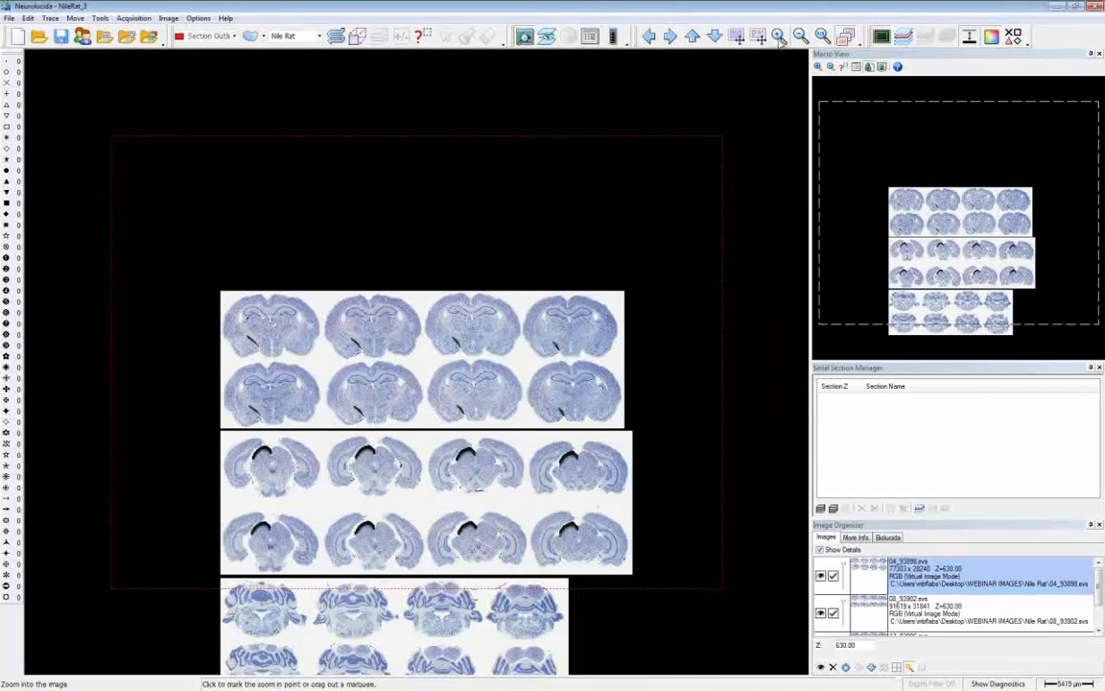
{"action": "left_click_drag", "start_coordinate": [182, 271], "coordinate": [653, 636]}
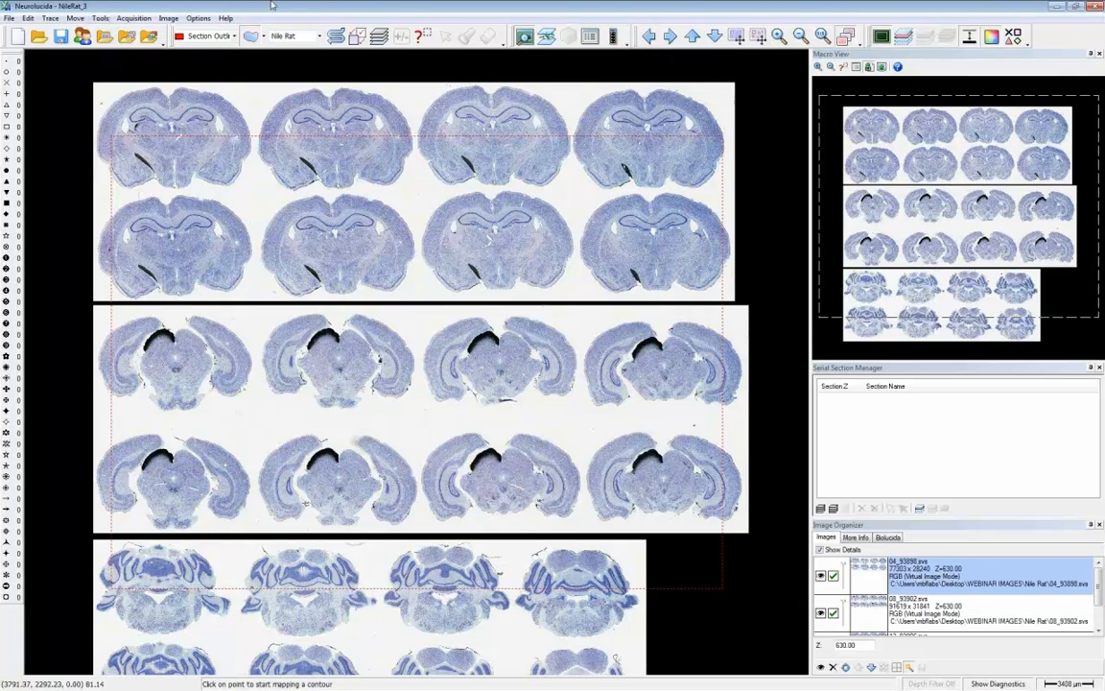
{"action": "left_click", "coordinate": [800, 37]}
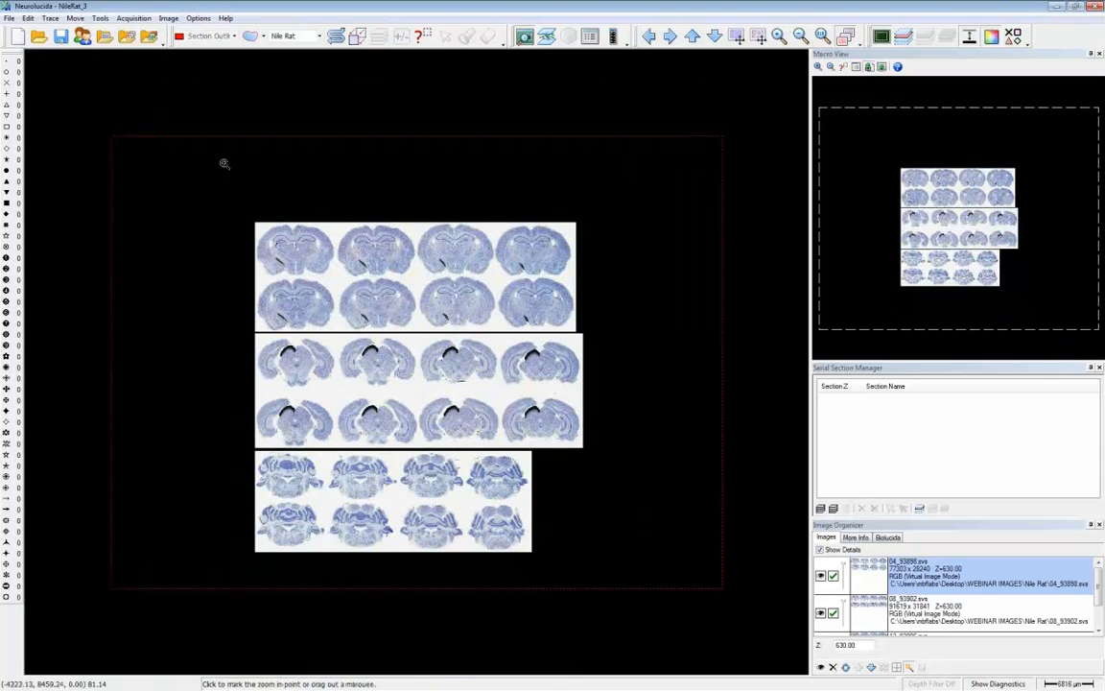
{"action": "left_click_drag", "start_coordinate": [201, 161], "coordinate": [357, 631]}
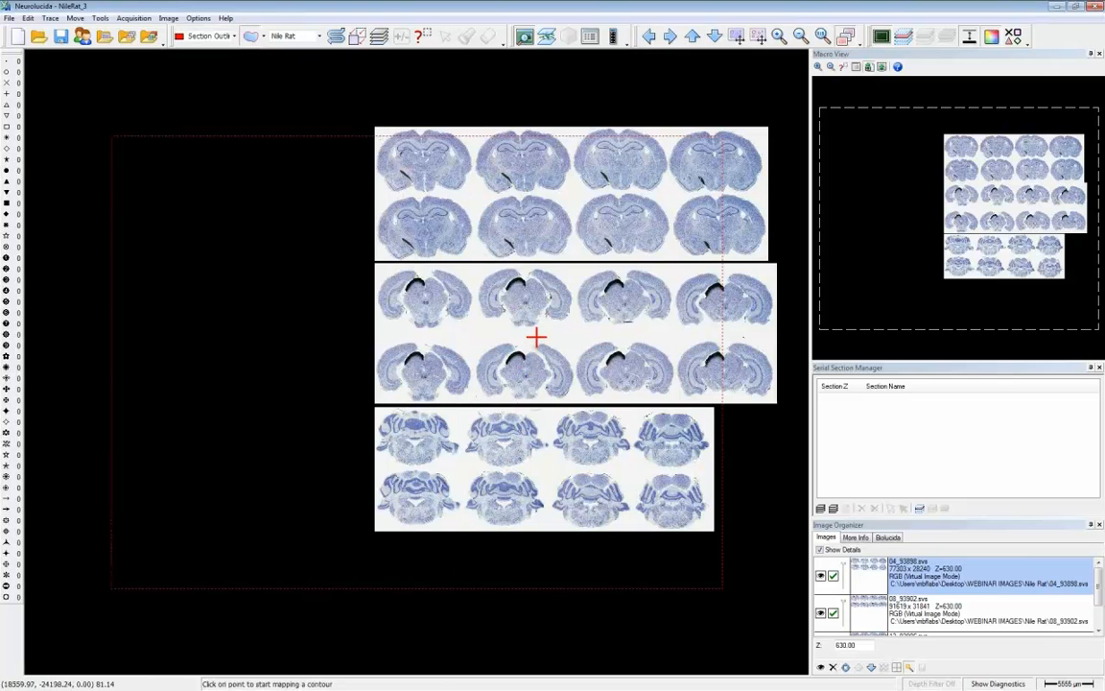
{"action": "left_click_drag", "start_coordinate": [567, 346], "coordinate": [438, 374]}
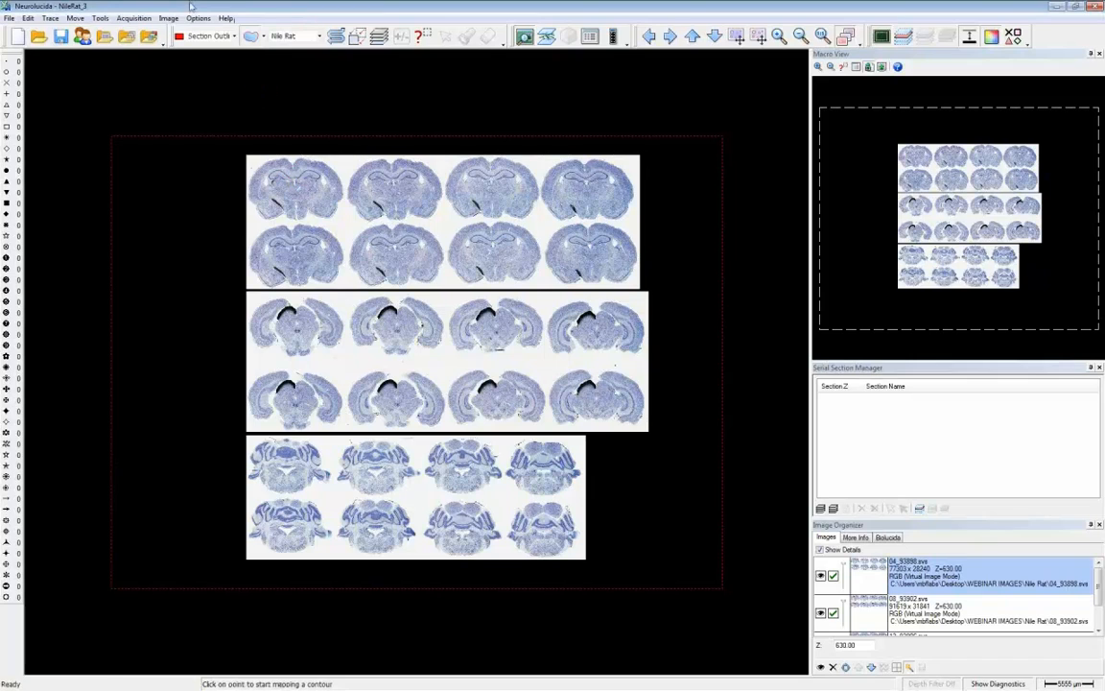
- Start Outline Detected Objects on the full 04_93898.svs image and sample a representative tissue spot in one of its cerebellar sections
{"action": "left_click", "coordinate": [169, 18]}
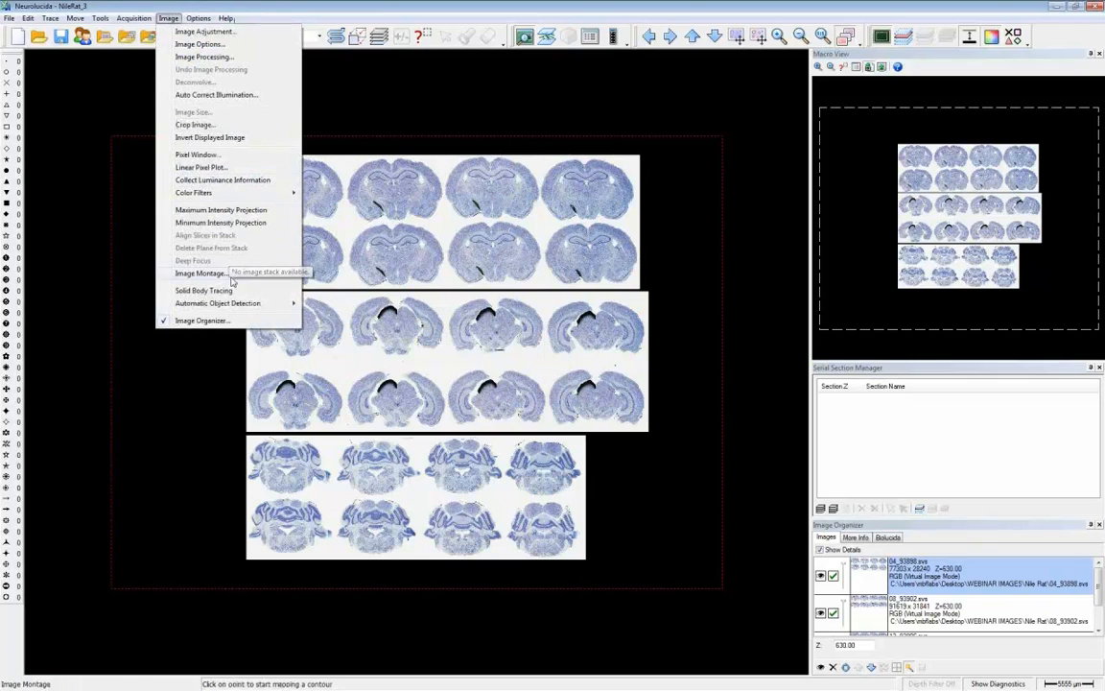
{"action": "mouse_move", "coordinate": [239, 308]}
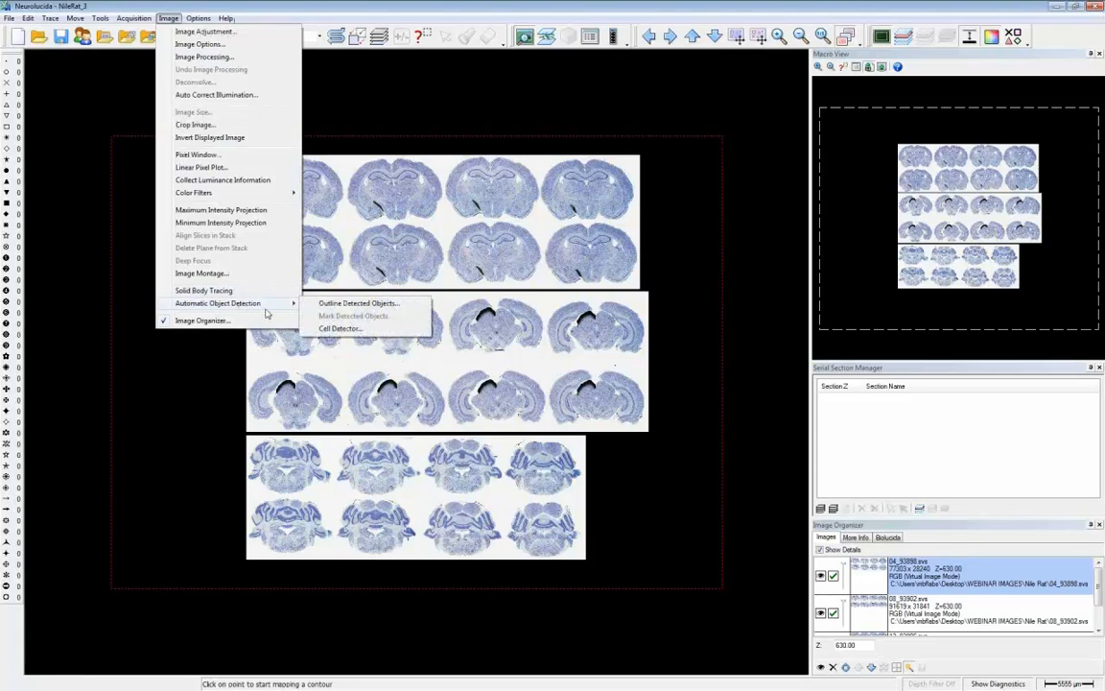
{"action": "left_click", "coordinate": [324, 307]}
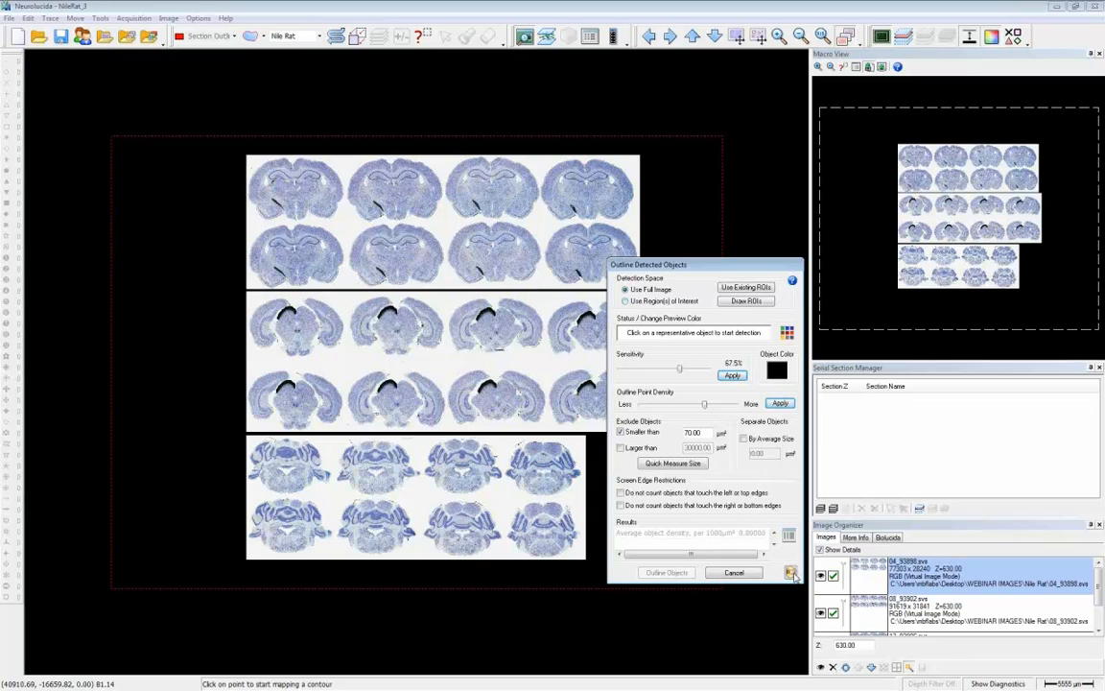
{"action": "left_click", "coordinate": [790, 573]}
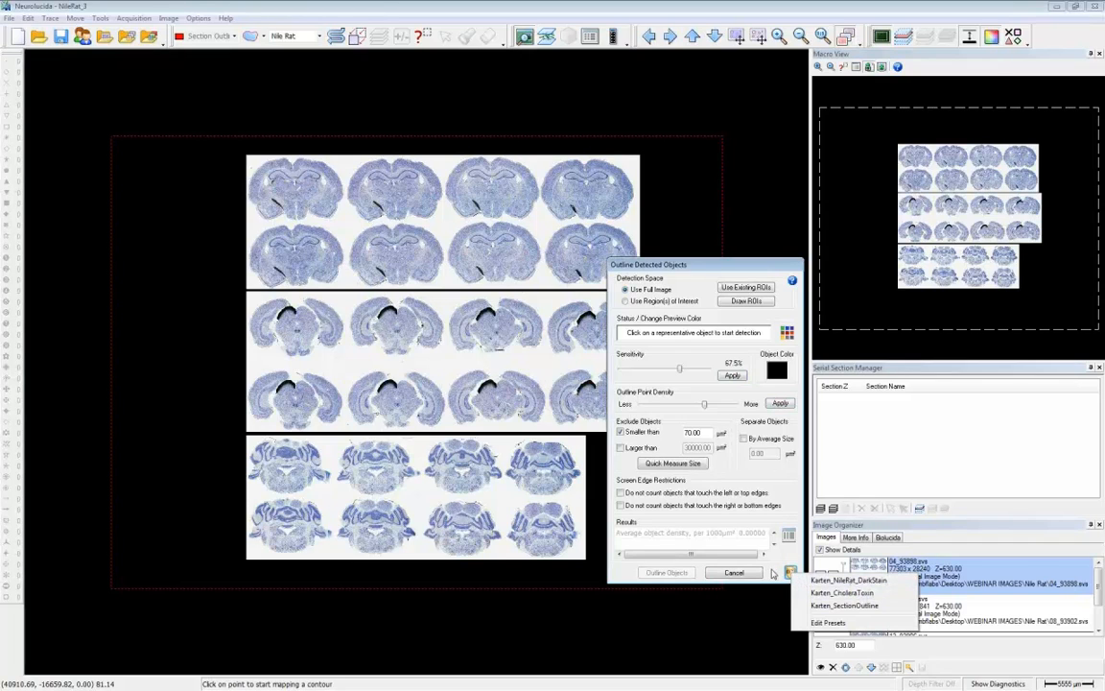
{"action": "left_click", "coordinate": [774, 574]}
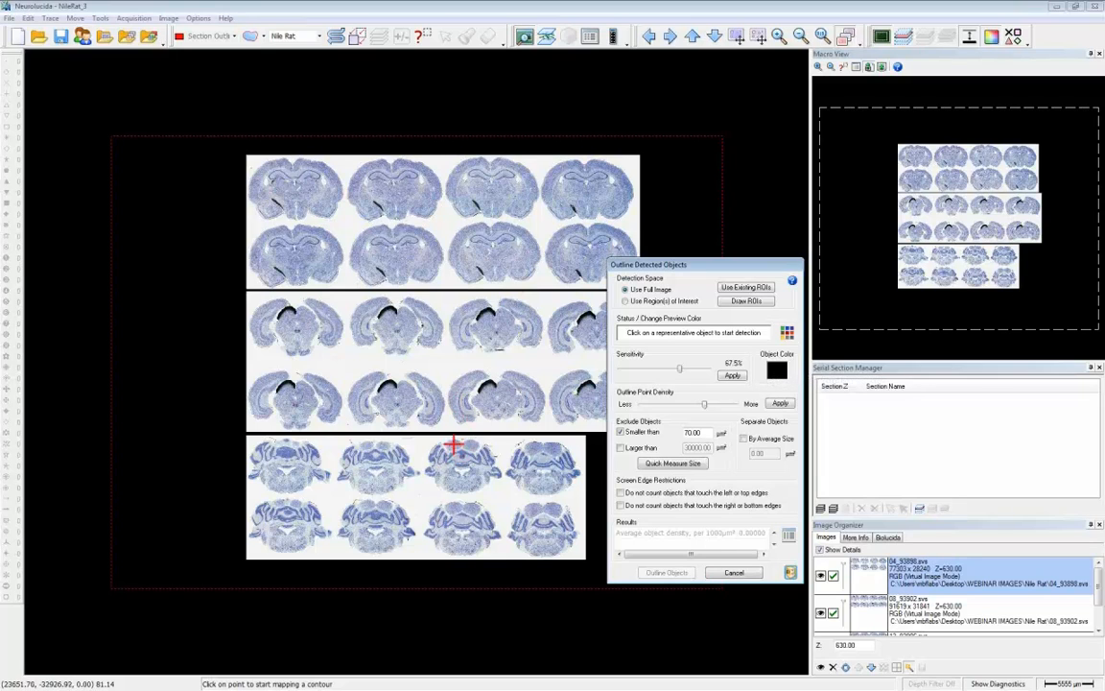
{"action": "left_click", "coordinate": [455, 449]}
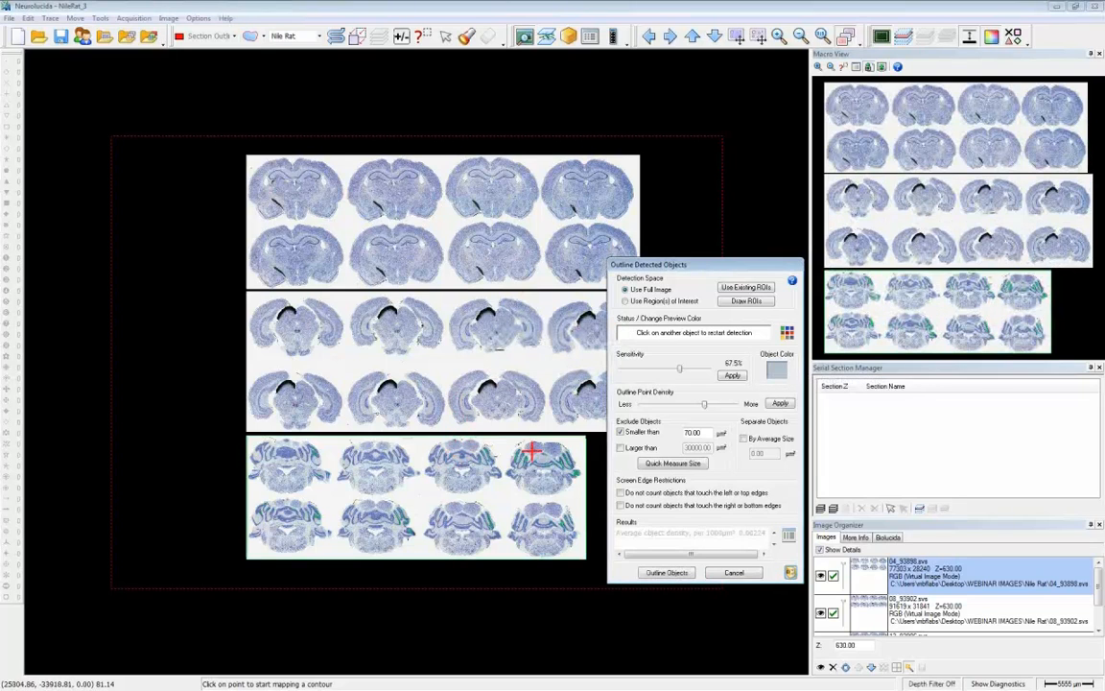
- Apply the Karten_SectionOutline preset and outline the detected sections on the 04_93898.svs slide
{"action": "left_click", "coordinate": [774, 373]}
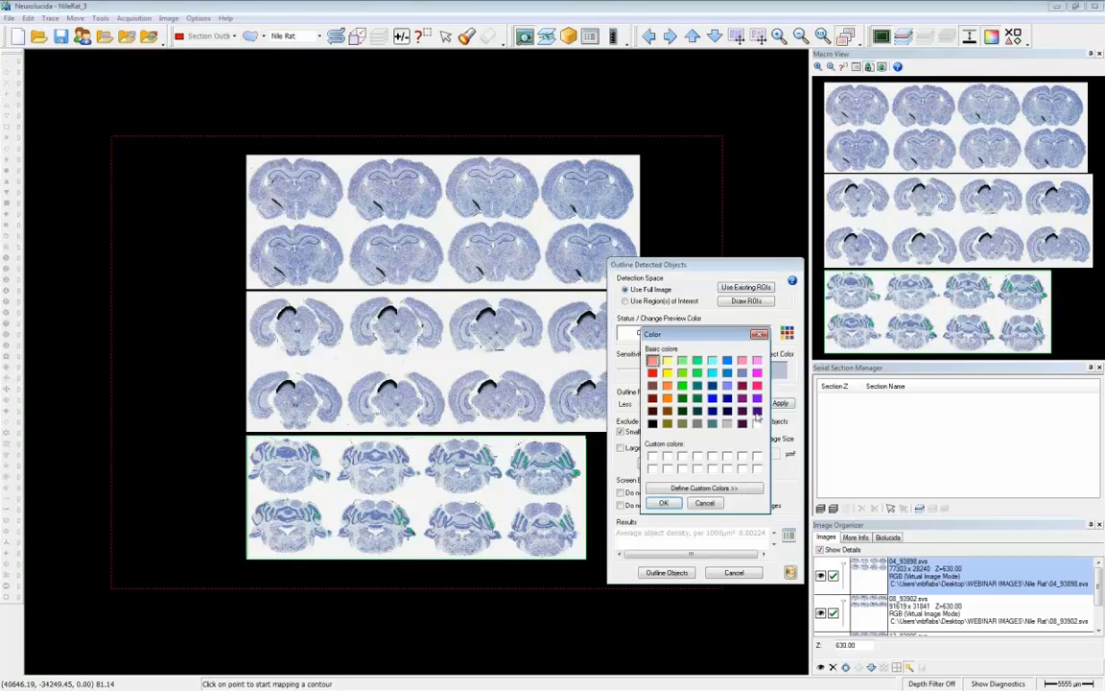
{"action": "left_click", "coordinate": [707, 504]}
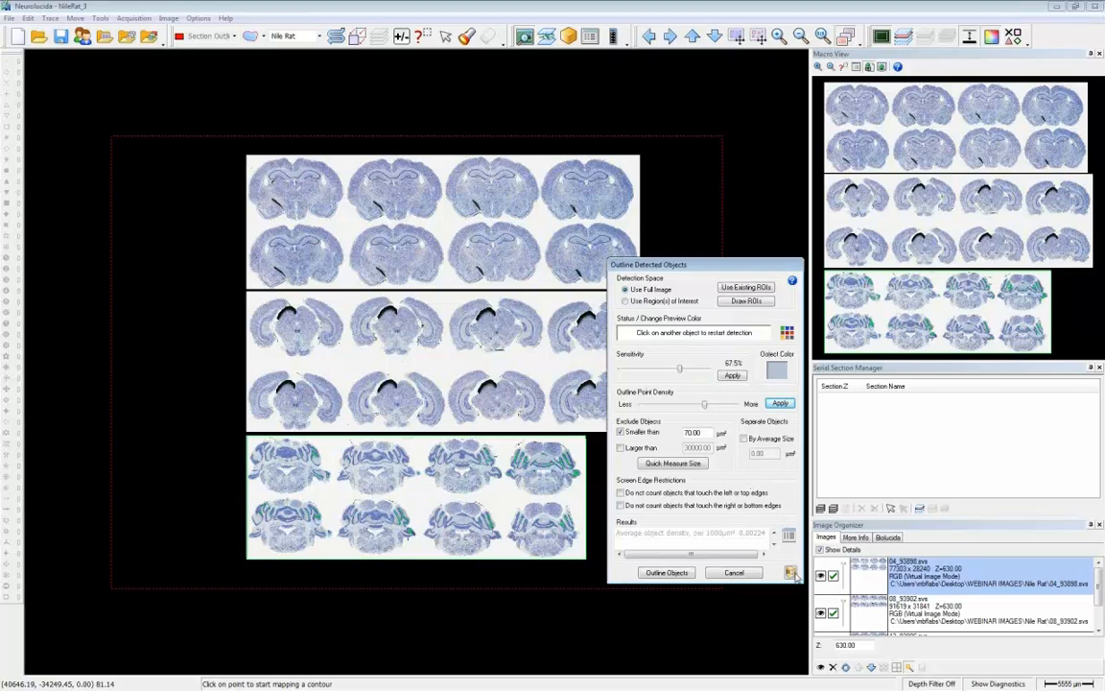
{"action": "left_click", "coordinate": [789, 573]}
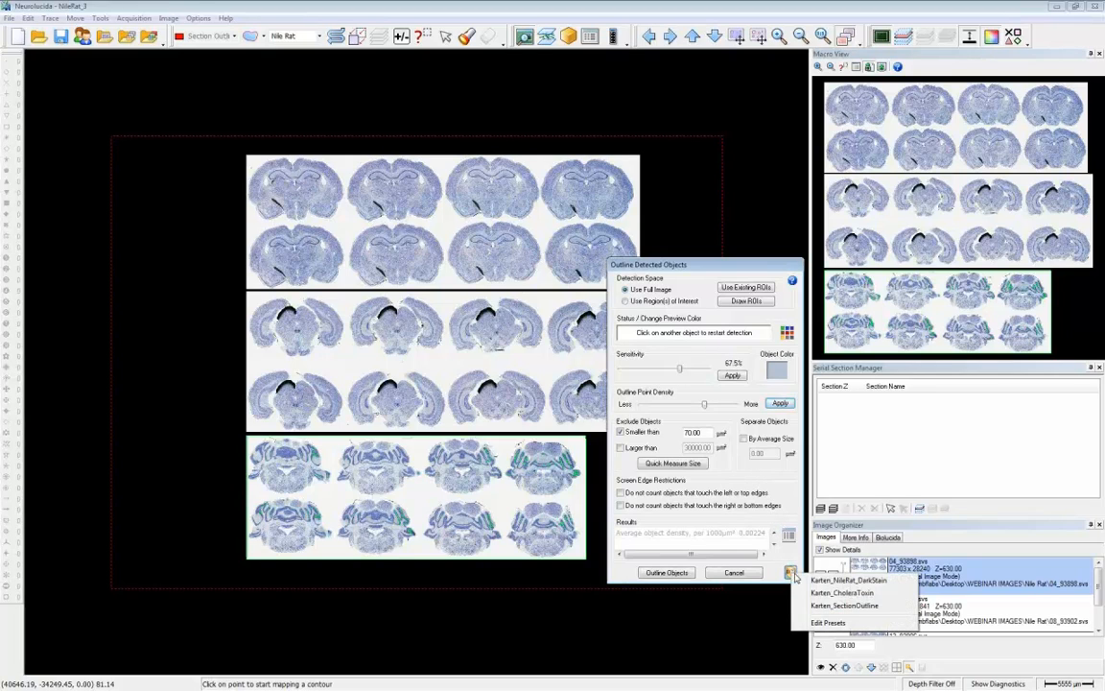
{"action": "left_click", "coordinate": [881, 606]}
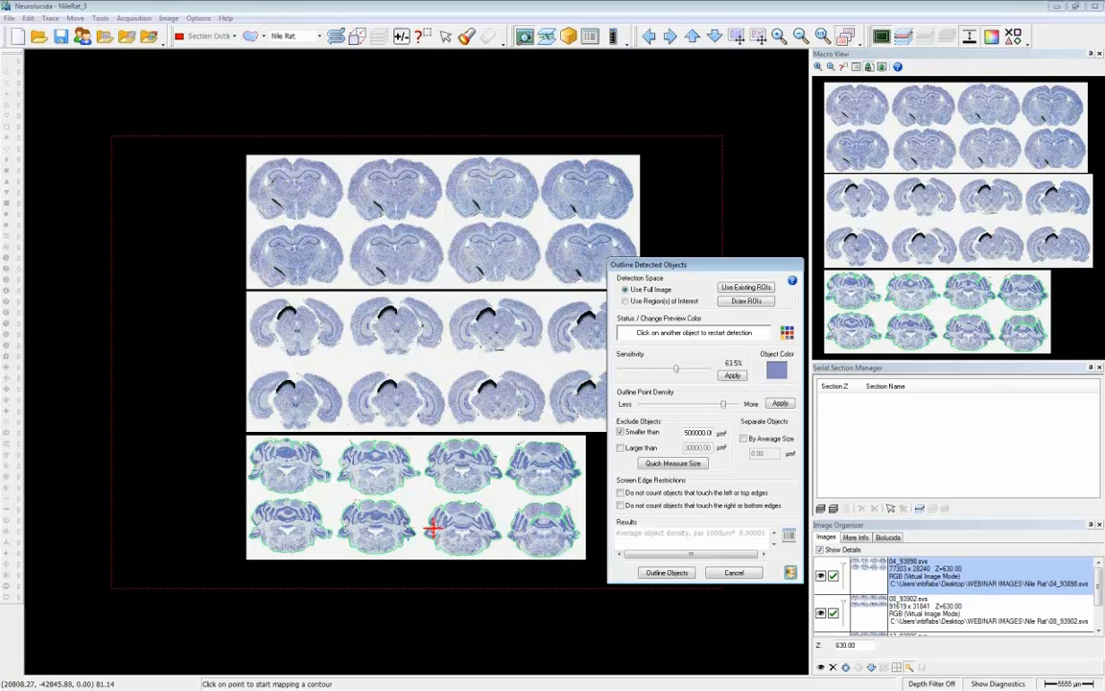
{"action": "left_click", "coordinate": [678, 575]}
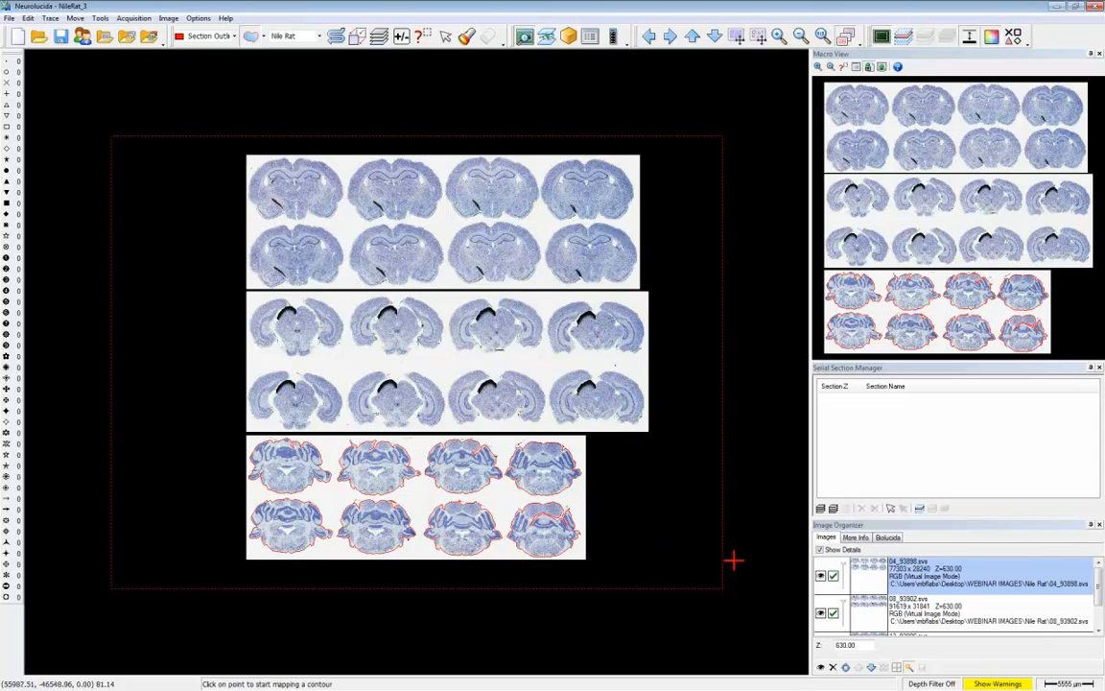
- Outline the detected sections on the 08_93902.svs image with the Karten_SectionOutline preset
{"action": "left_click", "coordinate": [1043, 625]}
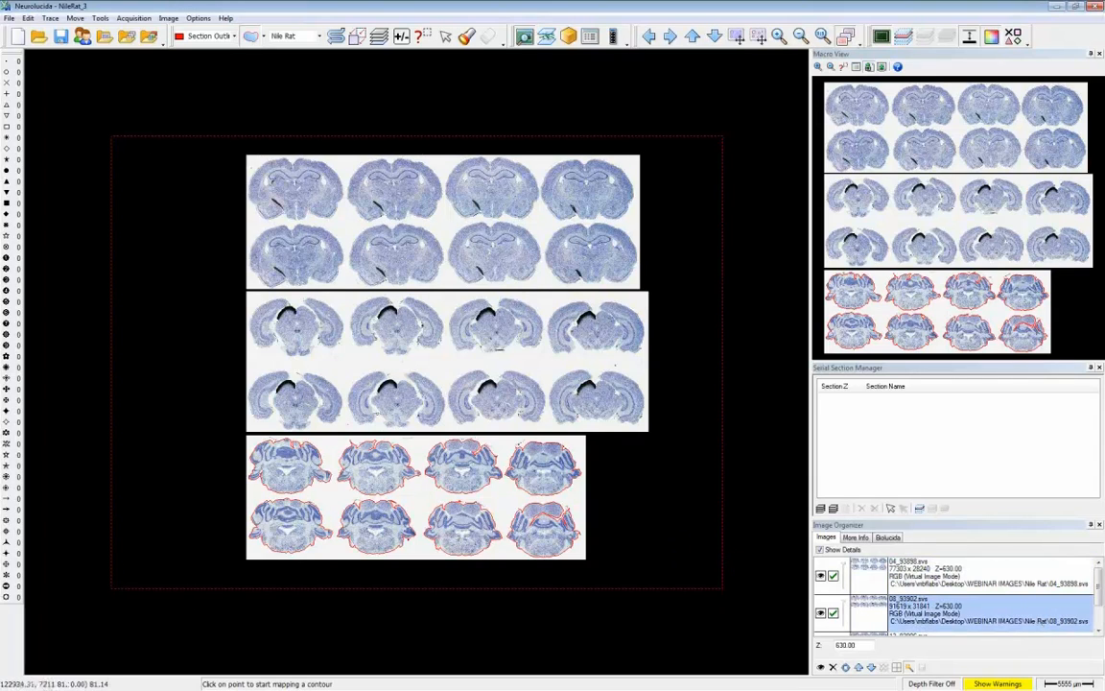
{"action": "left_click", "coordinate": [168, 18]}
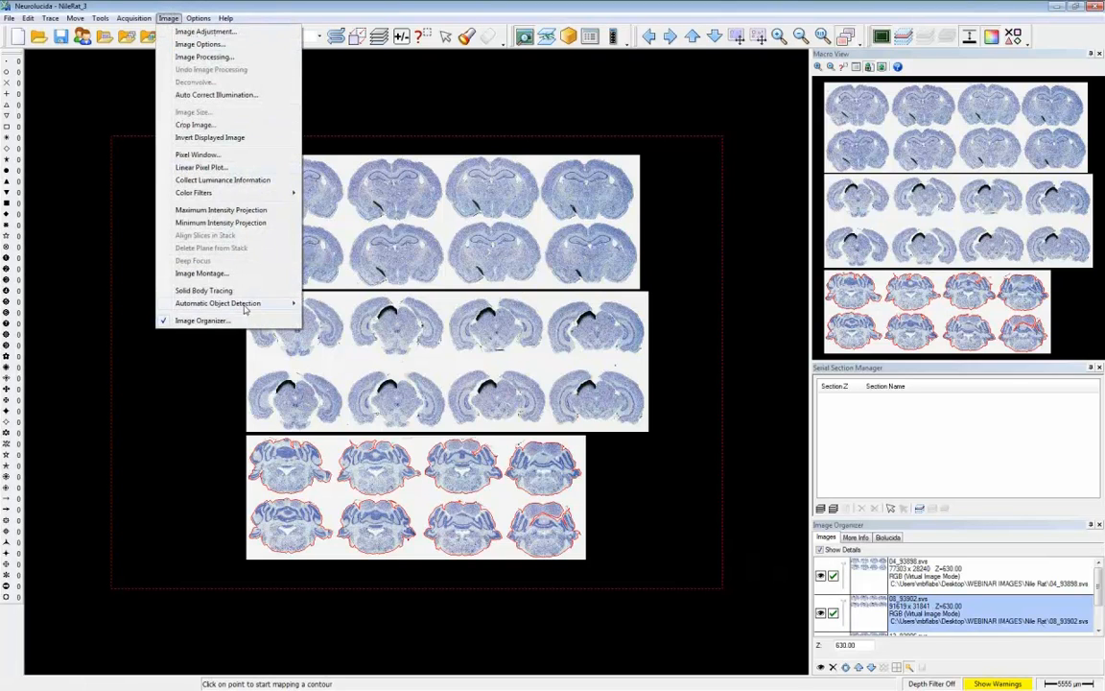
{"action": "mouse_move", "coordinate": [246, 306]}
{"action": "left_click", "coordinate": [322, 304]}
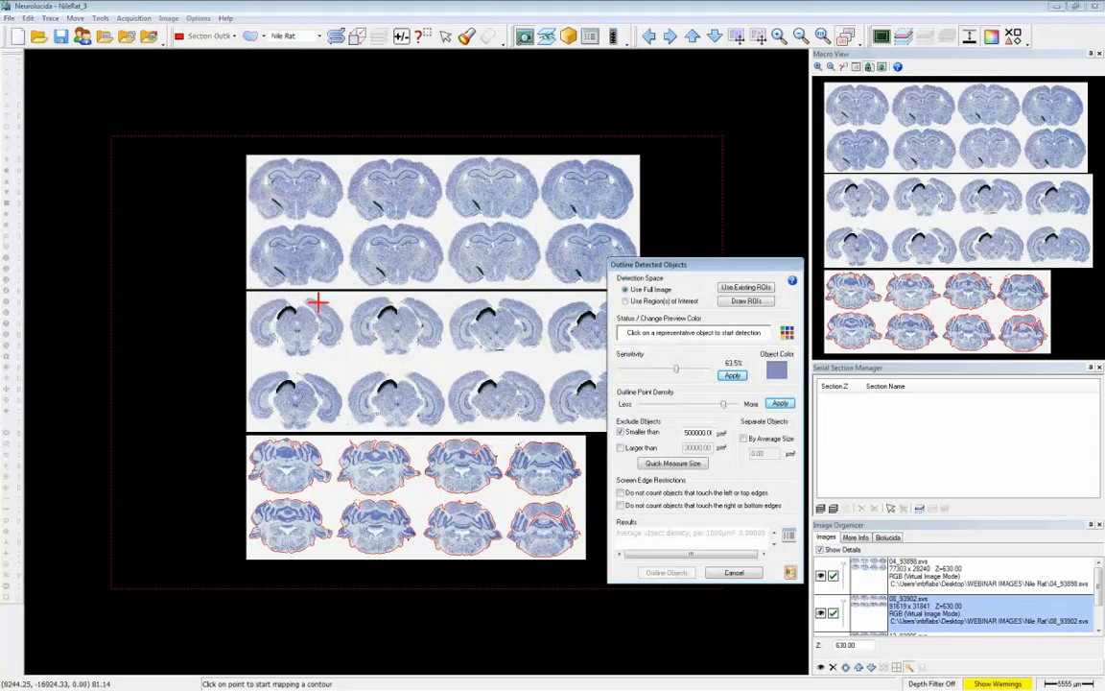
{"action": "left_click", "coordinate": [790, 572]}
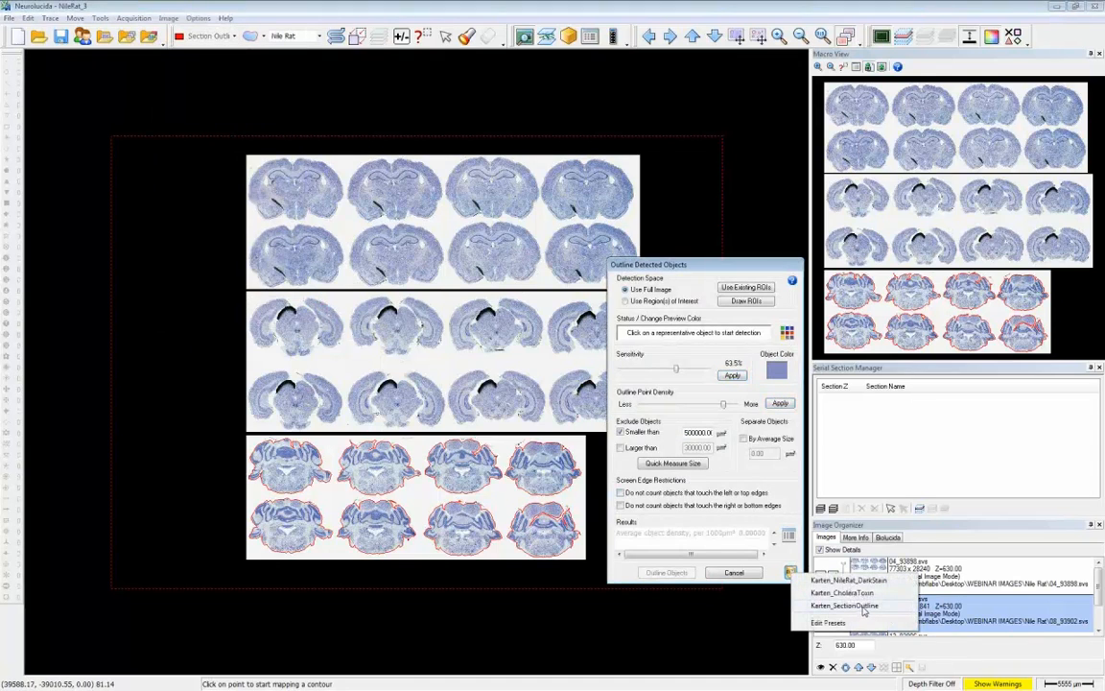
{"action": "left_click", "coordinate": [863, 607]}
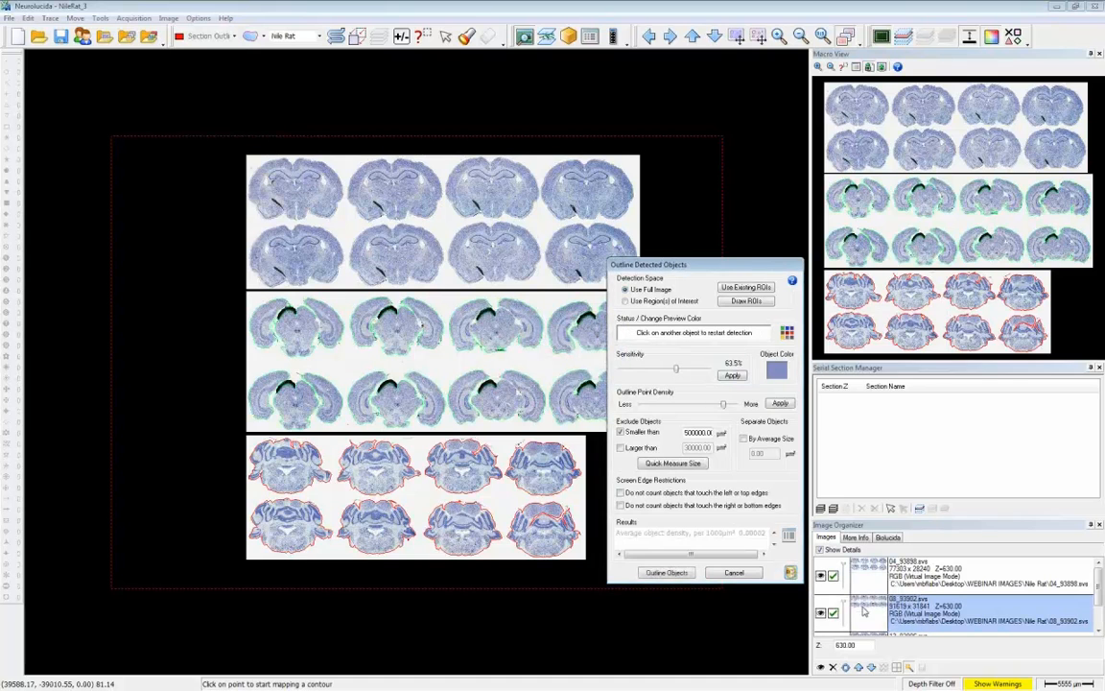
{"action": "left_click", "coordinate": [667, 572]}
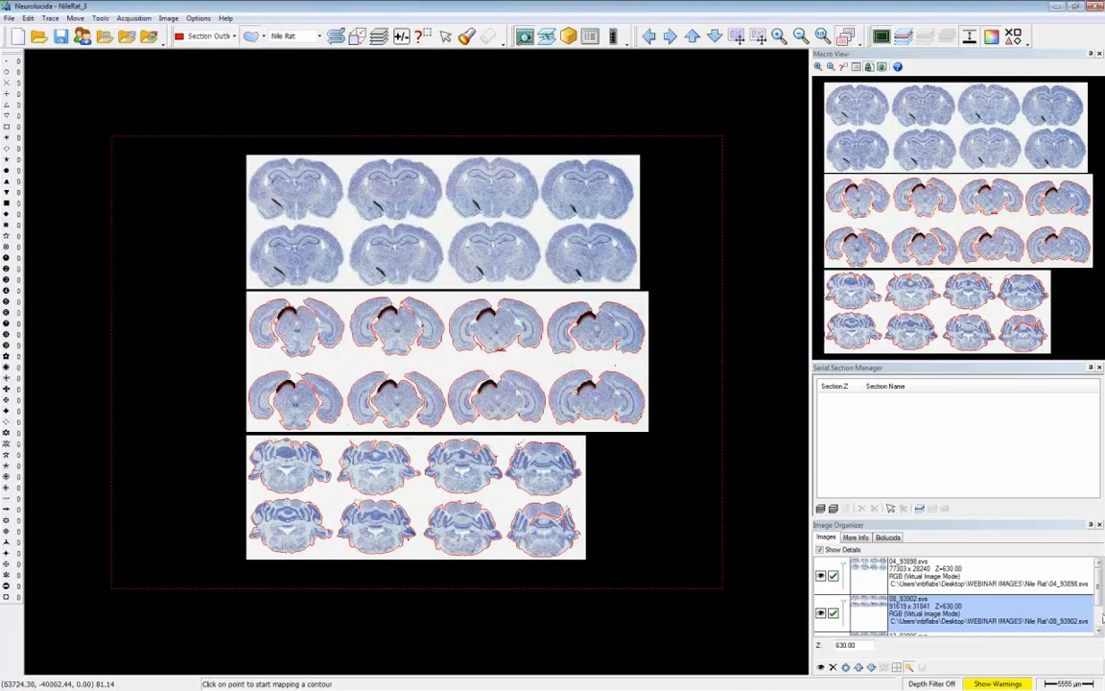
- Outline the detected sections on the full 12_93906.svs image with the Karten_SectionOutline preset
{"action": "left_click", "coordinate": [1100, 630]}
{"action": "left_click", "coordinate": [1048, 611]}
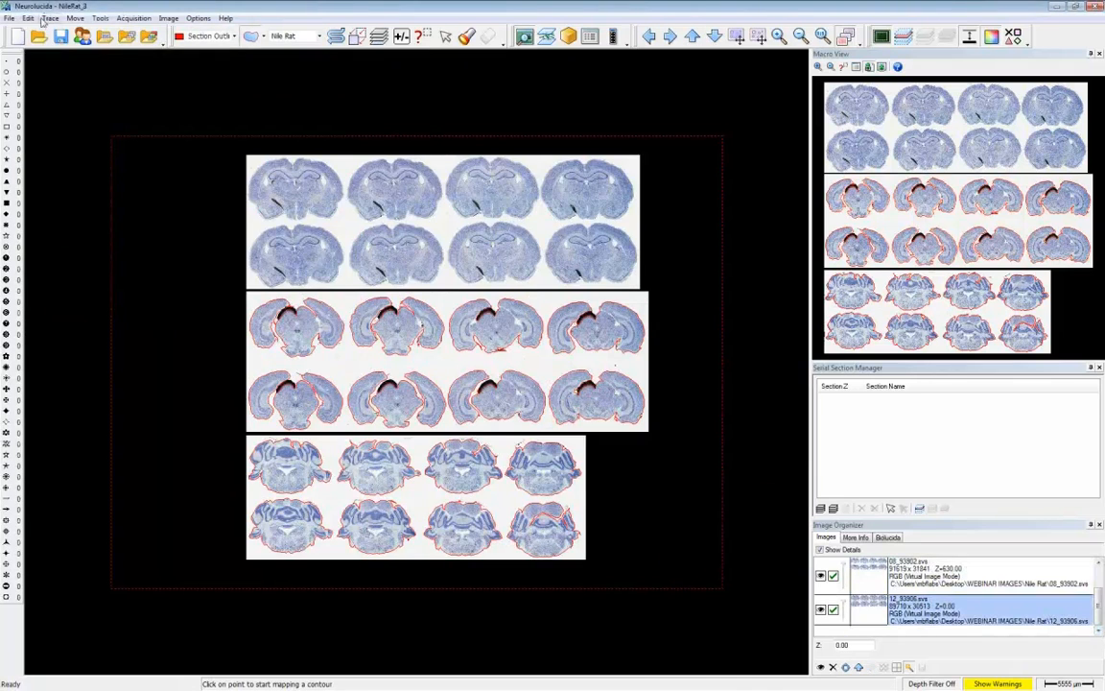
{"action": "left_click", "coordinate": [168, 19]}
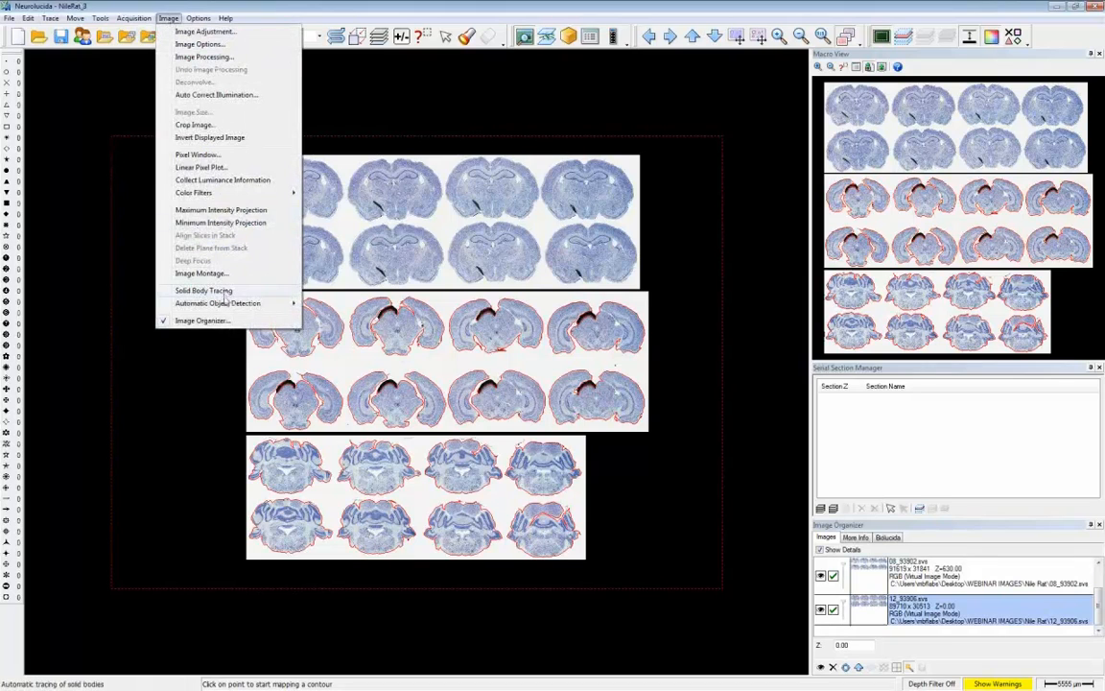
{"action": "mouse_move", "coordinate": [226, 305]}
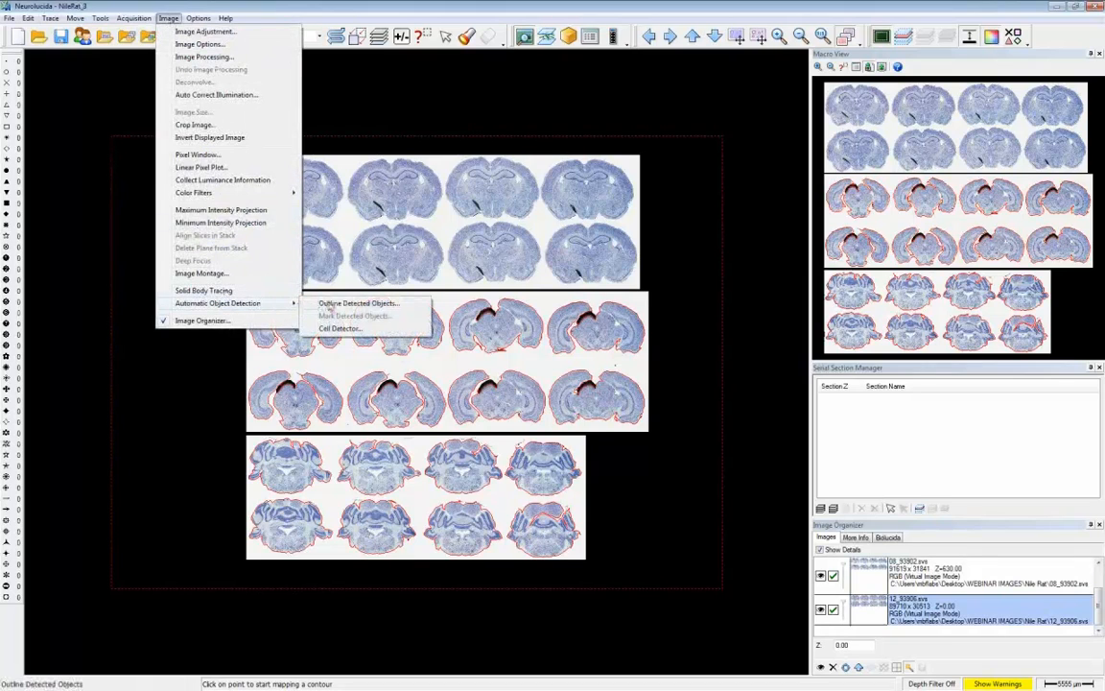
{"action": "left_click", "coordinate": [329, 304]}
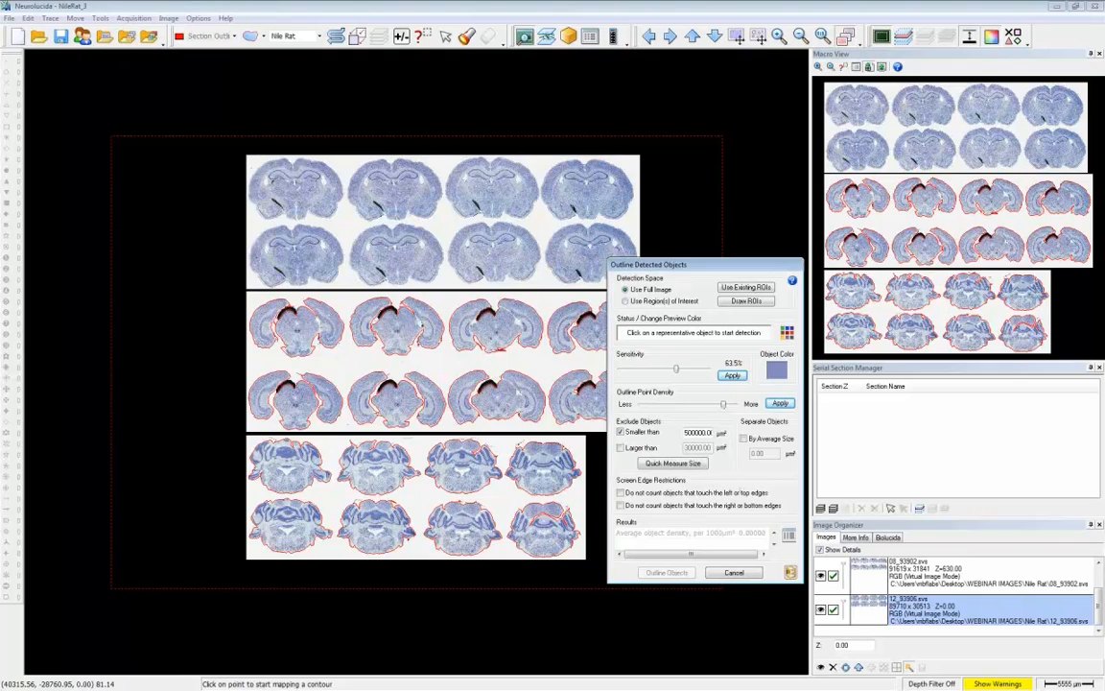
{"action": "left_click", "coordinate": [790, 573]}
{"action": "left_click", "coordinate": [830, 608]}
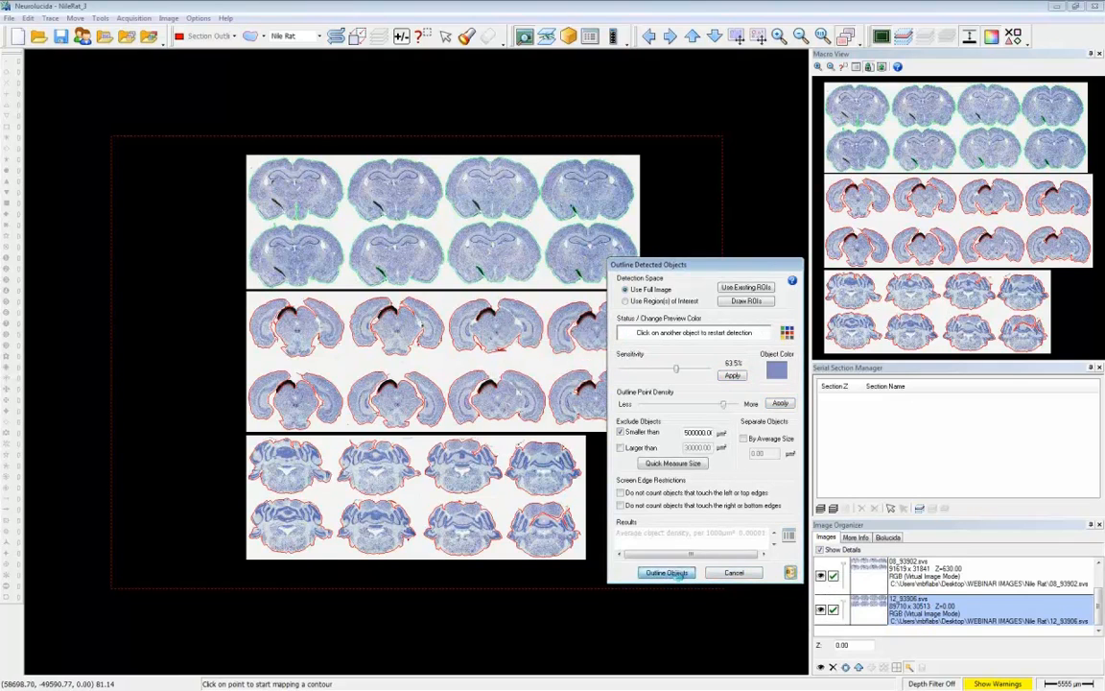
{"action": "left_click", "coordinate": [667, 573]}
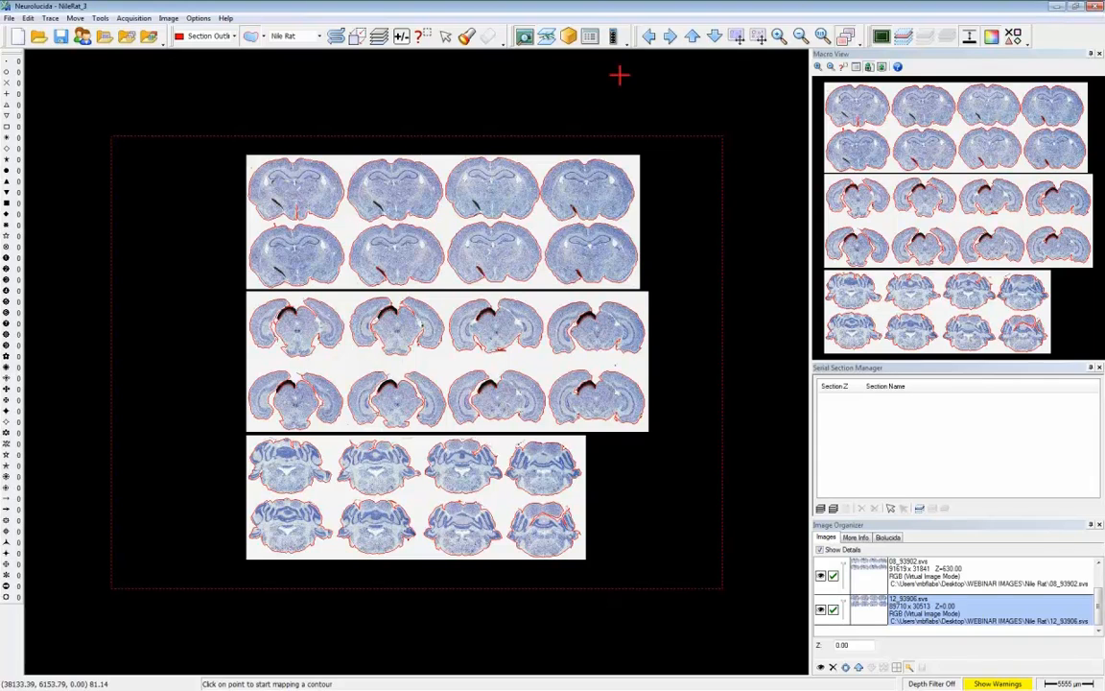
- Show all section contours in the Where Is view and set object editing to select individual points
{"action": "left_click", "coordinate": [779, 38]}
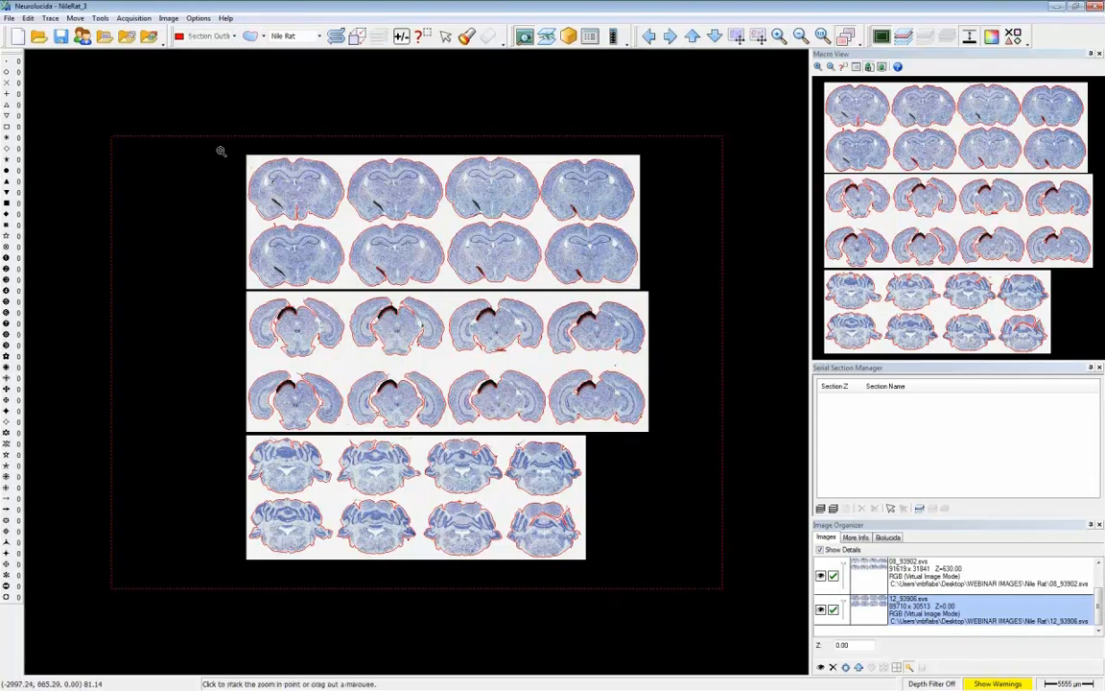
{"action": "left_click_drag", "start_coordinate": [220, 150], "coordinate": [658, 433]}
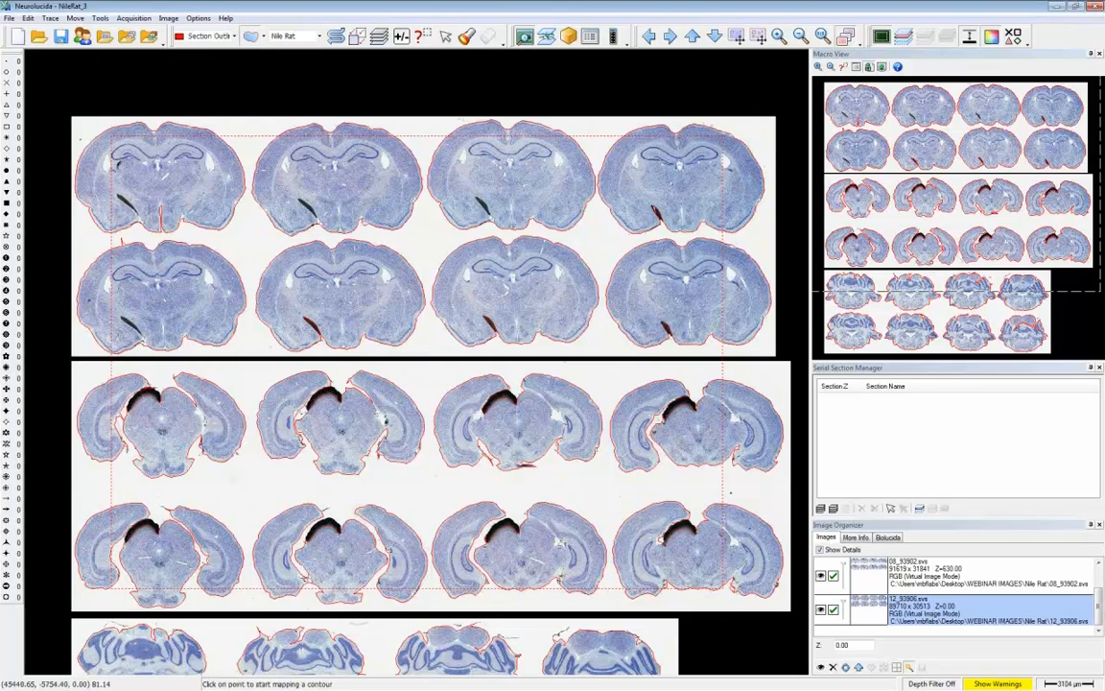
{"action": "left_click", "coordinate": [950, 297]}
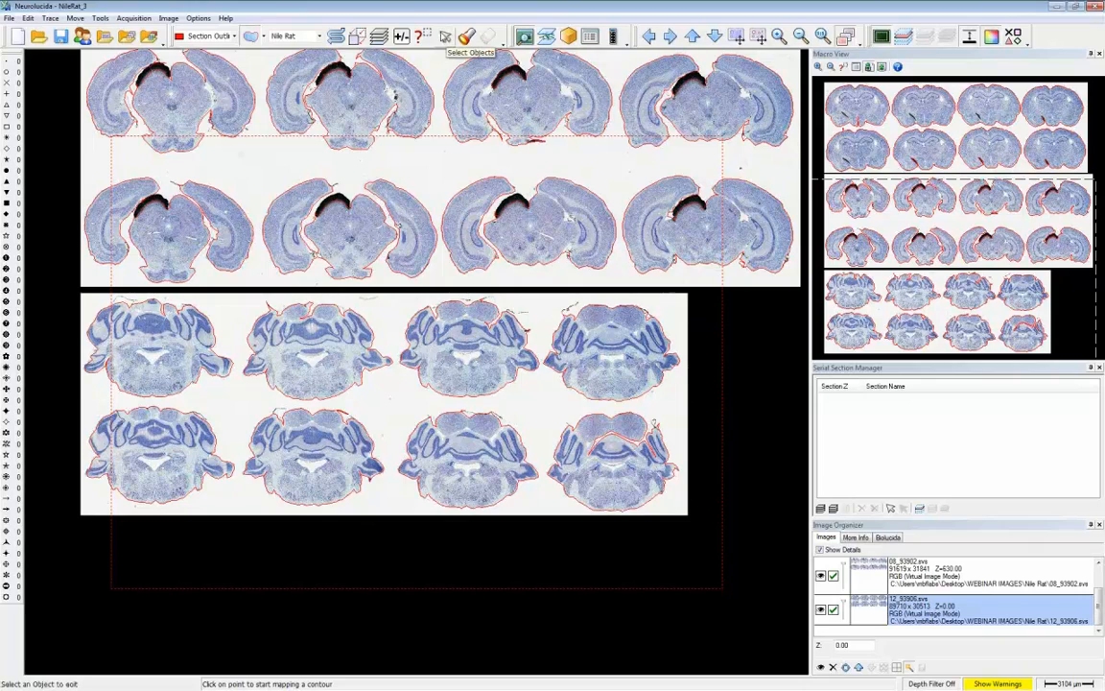
{"action": "left_click", "coordinate": [429, 38]}
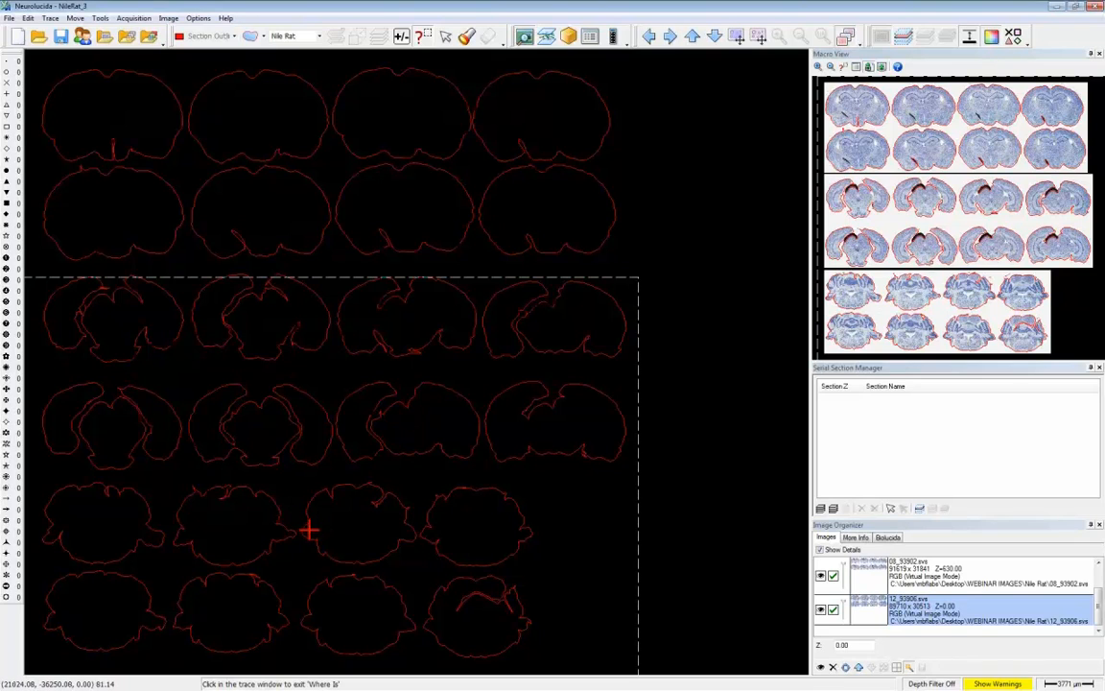
{"action": "left_click", "coordinate": [445, 35]}
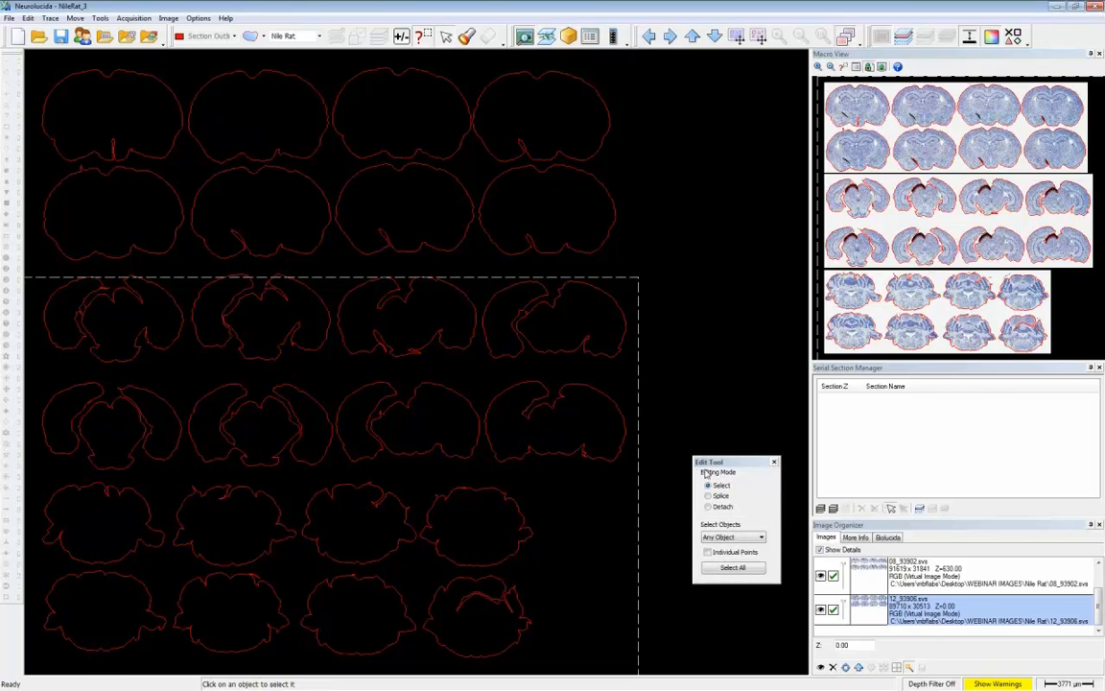
{"action": "left_click_drag", "start_coordinate": [717, 462], "coordinate": [697, 159]}
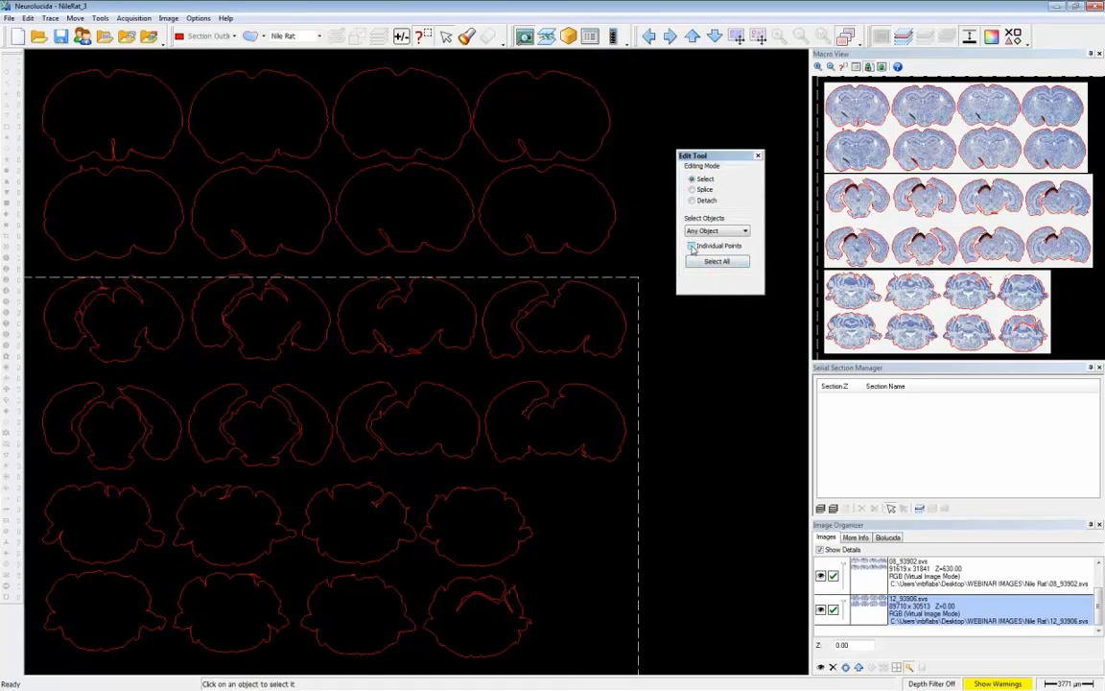
{"action": "left_click", "coordinate": [692, 247]}
- Delete the stray contour points from the fourth lower-row and the third and second upper-row cerebellar section outlines
{"action": "left_click_drag", "start_coordinate": [450, 592], "coordinate": [516, 623]}
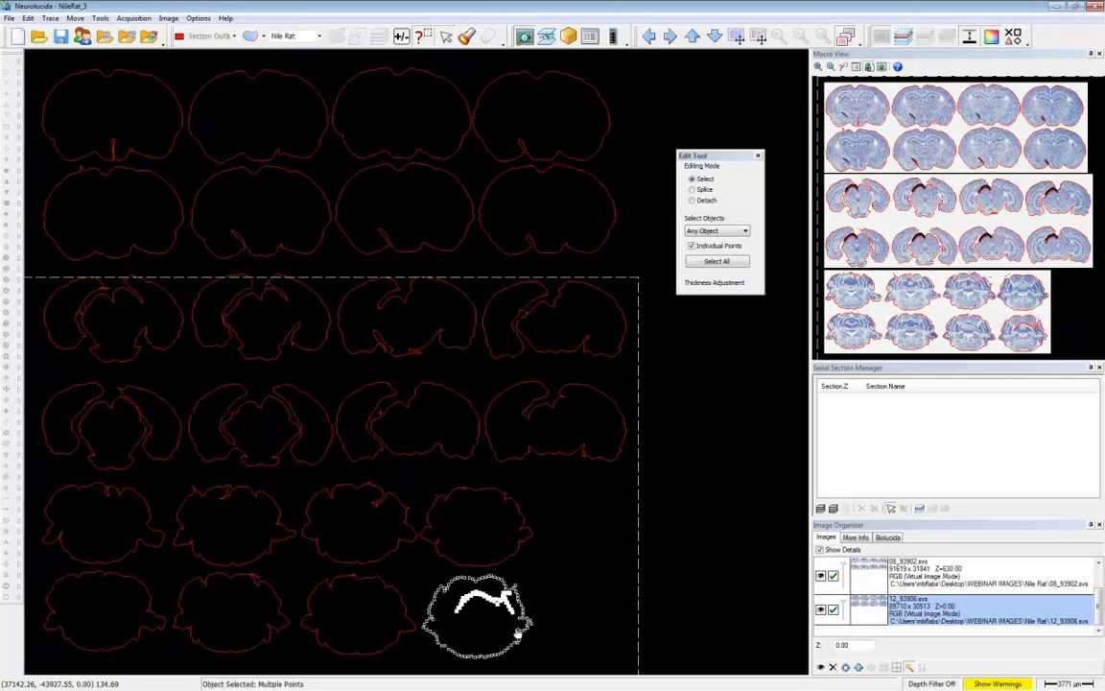
{"action": "key", "text": "Delete"}
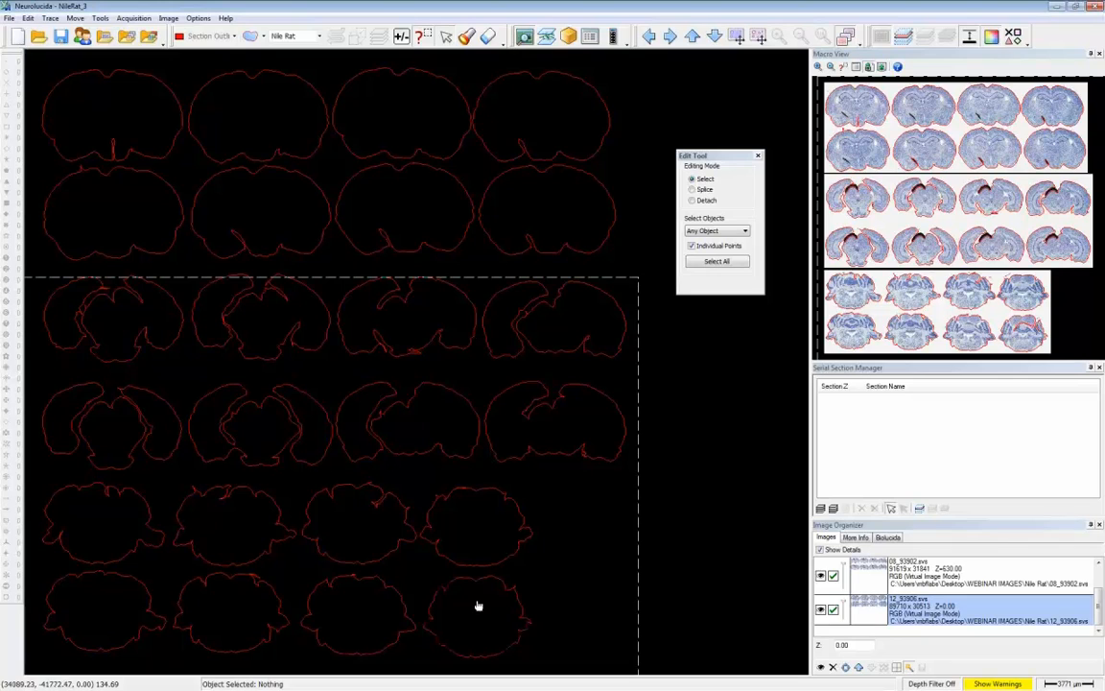
{"action": "left_click", "coordinate": [387, 518]}
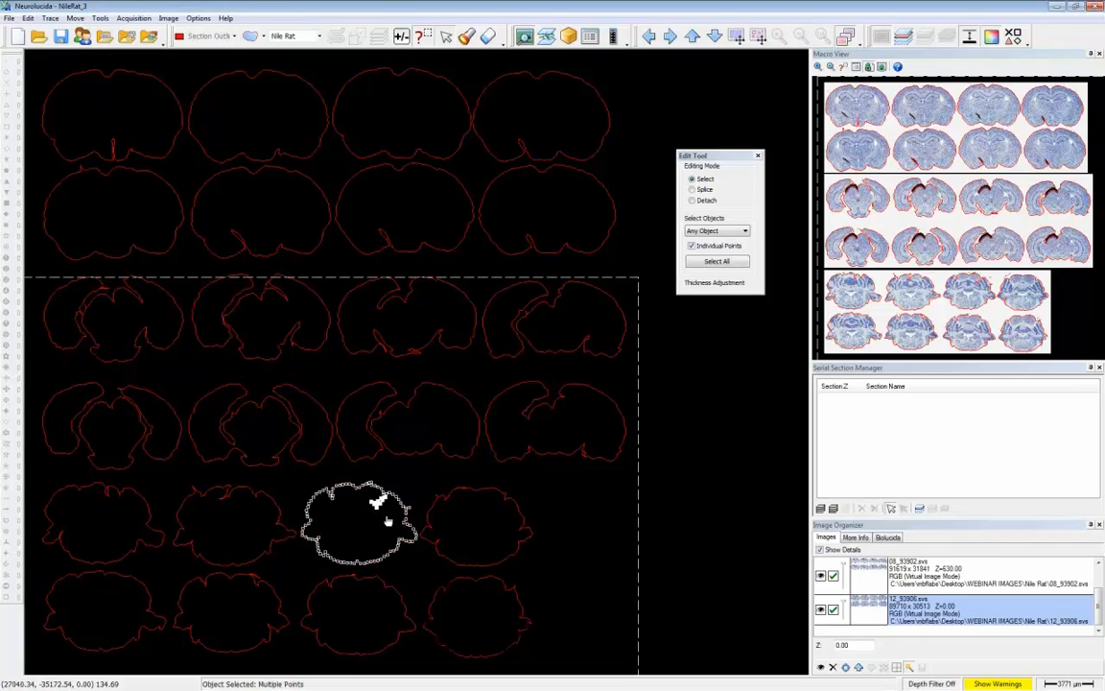
{"action": "left_click", "coordinate": [388, 521]}
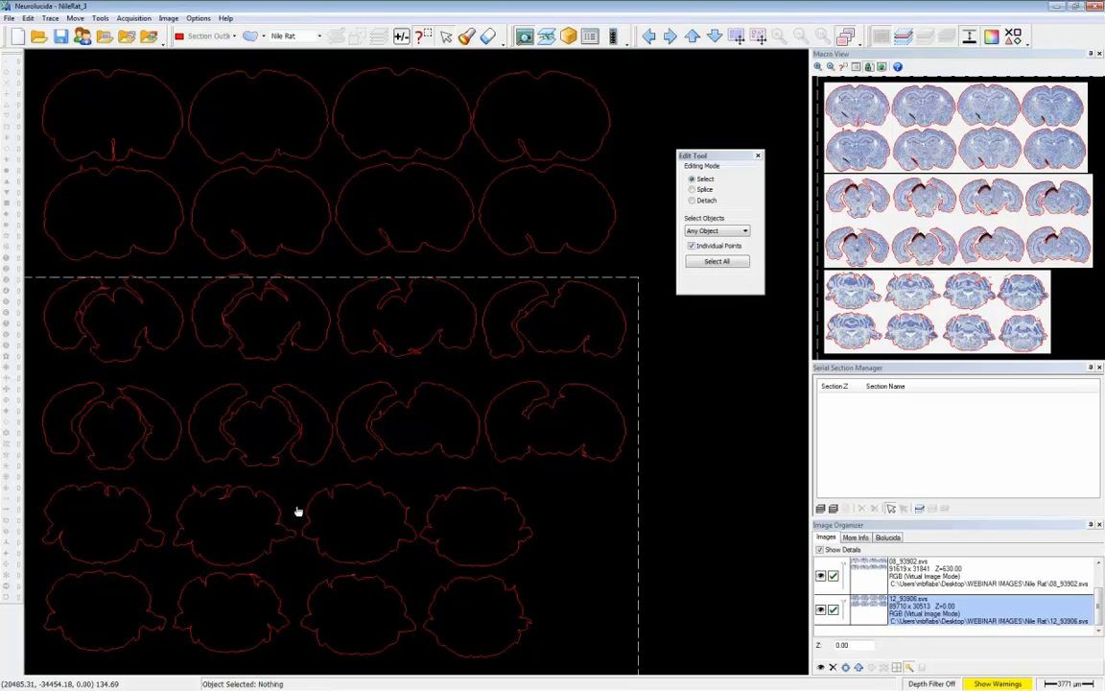
{"action": "left_click", "coordinate": [239, 509]}
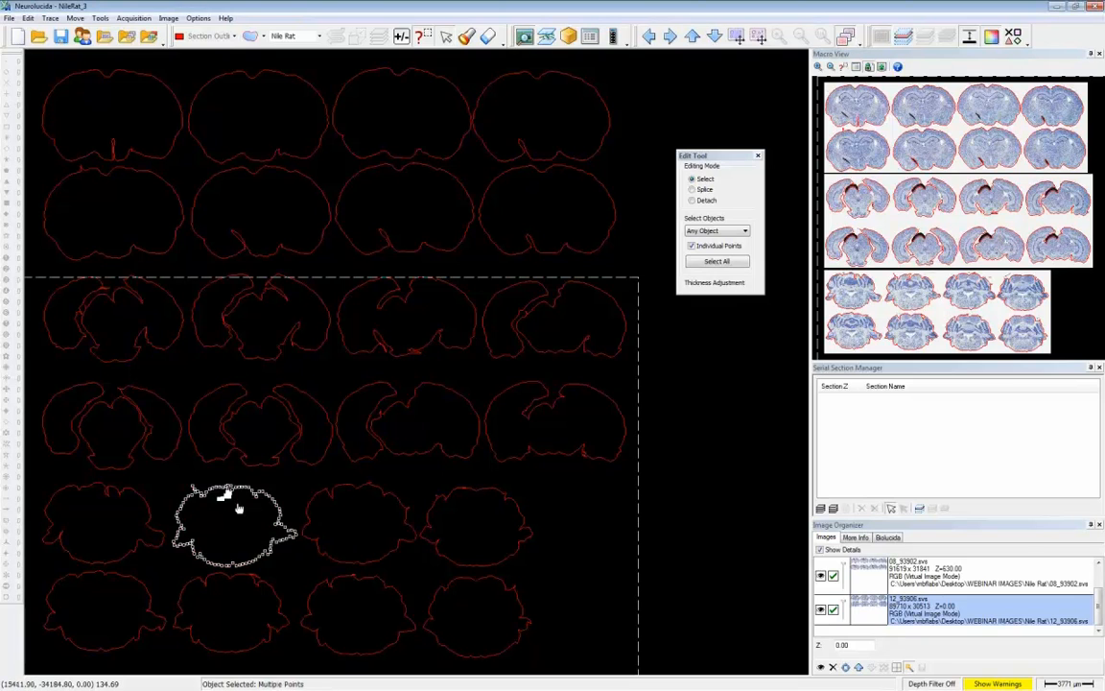
{"action": "left_click", "coordinate": [238, 509]}
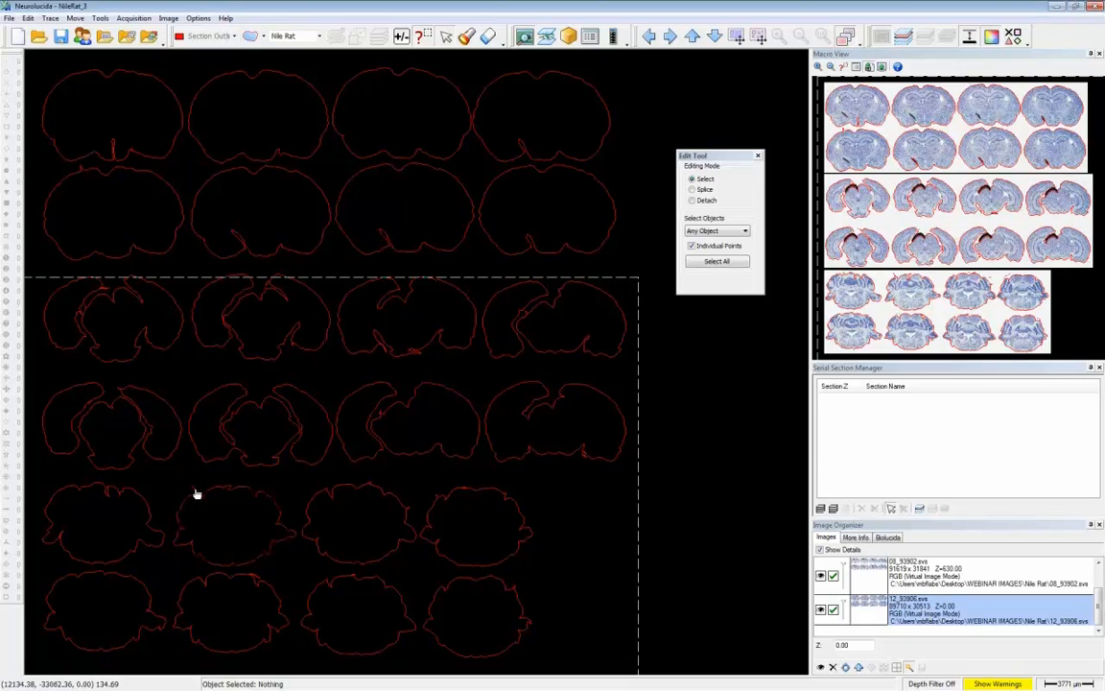
{"action": "left_click", "coordinate": [196, 492]}
{"action": "left_click", "coordinate": [197, 496]}
- Delete the stray inward points on the 12_93906.svs outlines: first and fourth upper-row sections and second, third and fourth lower-row sections
{"action": "left_click_drag", "start_coordinate": [106, 131], "coordinate": [123, 159]}
{"action": "key", "text": "Delete"}
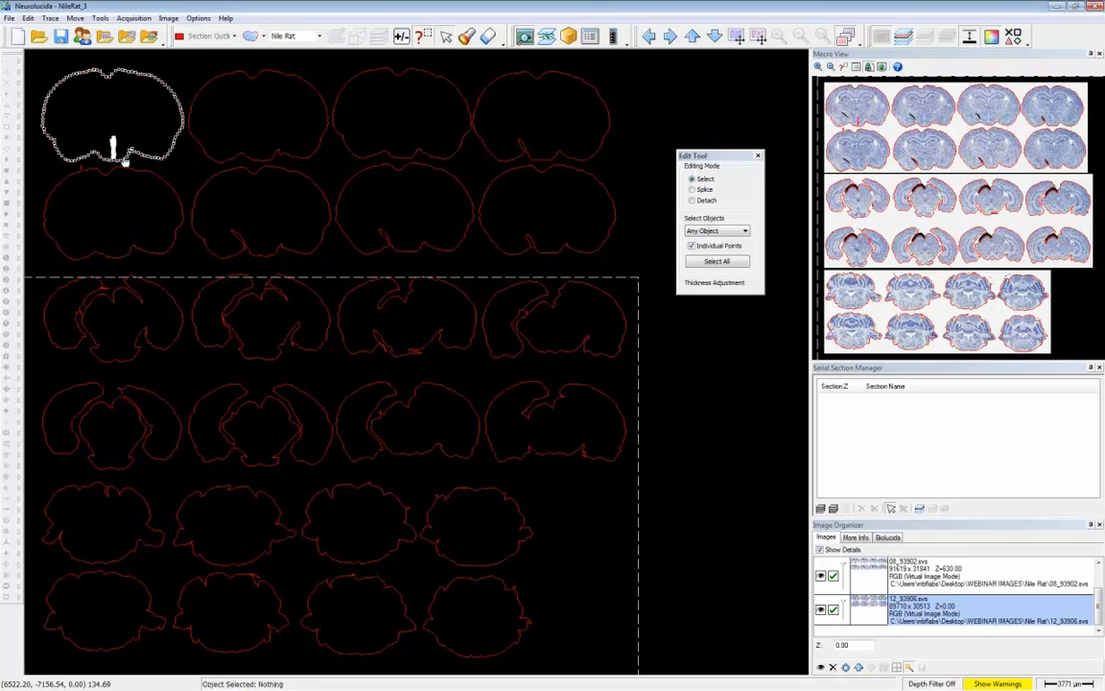
{"action": "left_click_drag", "start_coordinate": [209, 216], "coordinate": [256, 248]}
{"action": "key", "text": "Delete"}
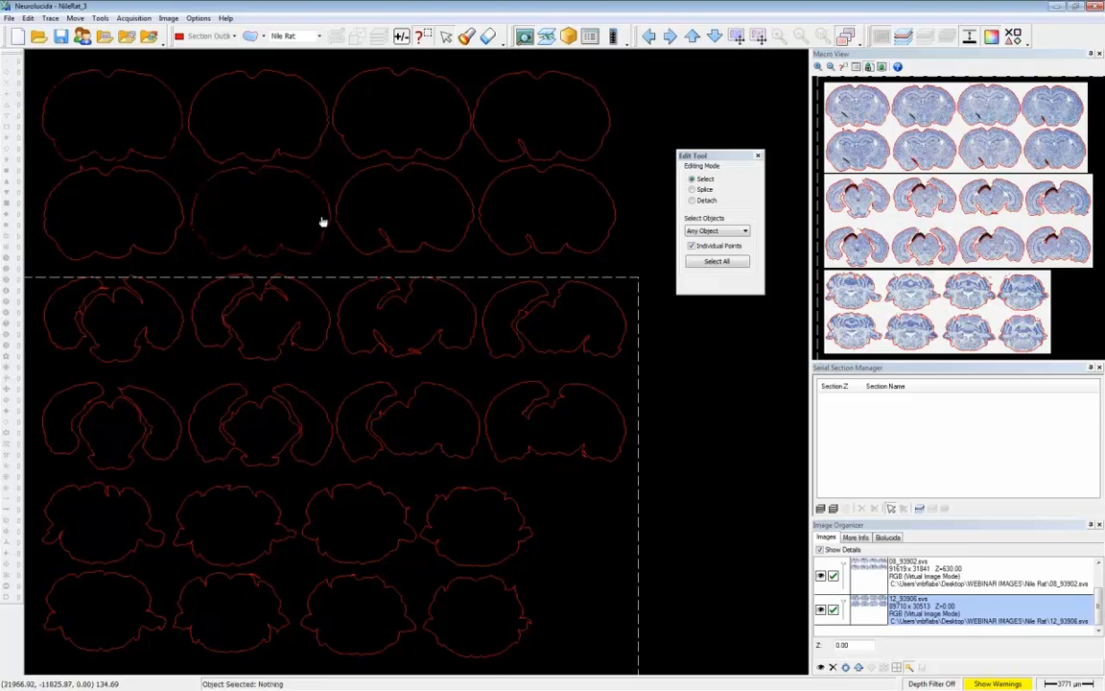
{"action": "left_click_drag", "start_coordinate": [364, 213], "coordinate": [397, 245]}
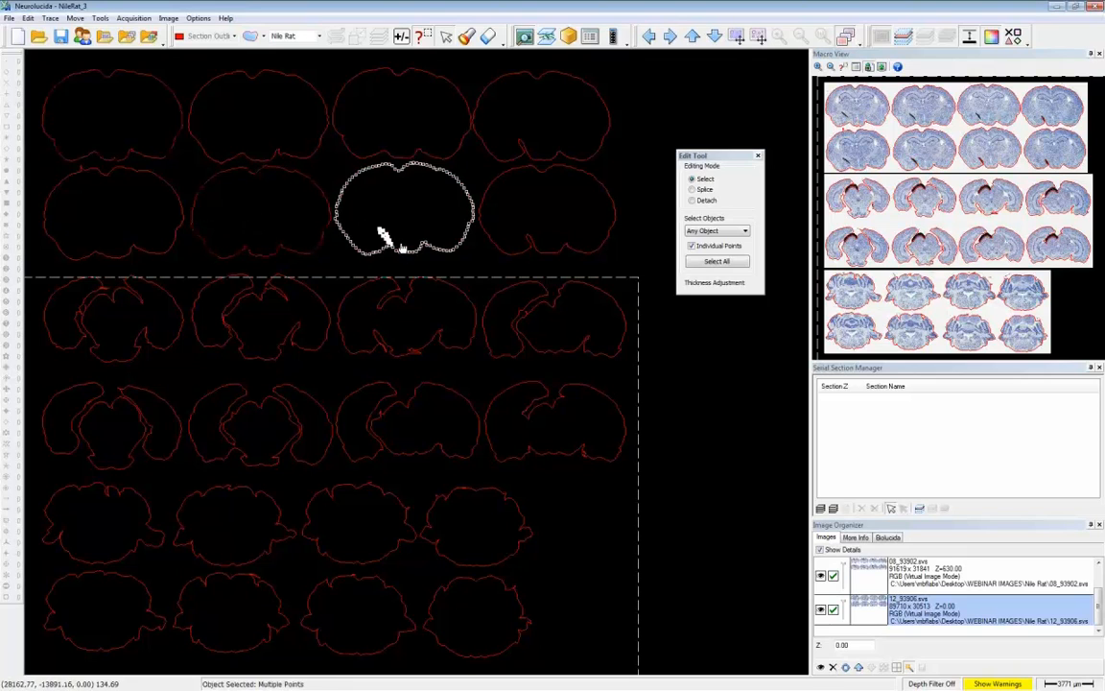
{"action": "key", "text": "Delete"}
{"action": "left_click_drag", "start_coordinate": [518, 218], "coordinate": [533, 247]}
{"action": "key", "text": "Delete"}
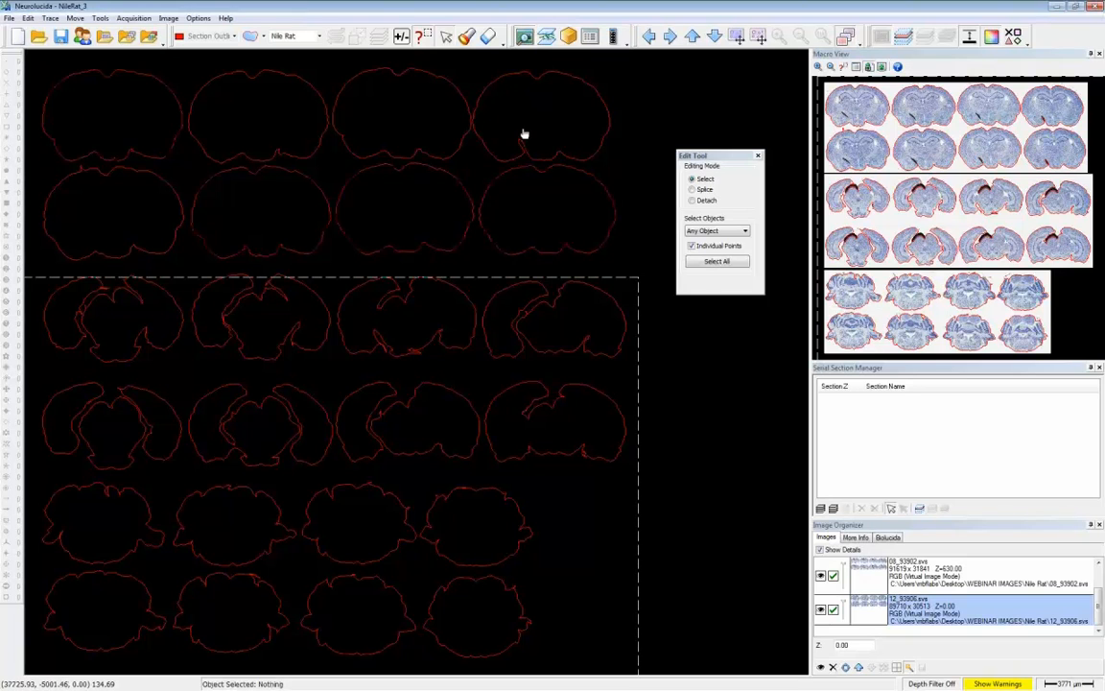
{"action": "left_click_drag", "start_coordinate": [508, 132], "coordinate": [523, 152]}
{"action": "key", "text": "Delete"}
- Remove the remaining stray points from the first and third upper-row cerebellar outlines, and return to the image view
{"action": "left_click_drag", "start_coordinate": [59, 529], "coordinate": [69, 538]}
{"action": "key", "text": "Delete"}
{"action": "left_click", "coordinate": [127, 509]}
{"action": "key", "text": "Delete"}
{"action": "left_click_drag", "start_coordinate": [324, 497], "coordinate": [341, 509]}
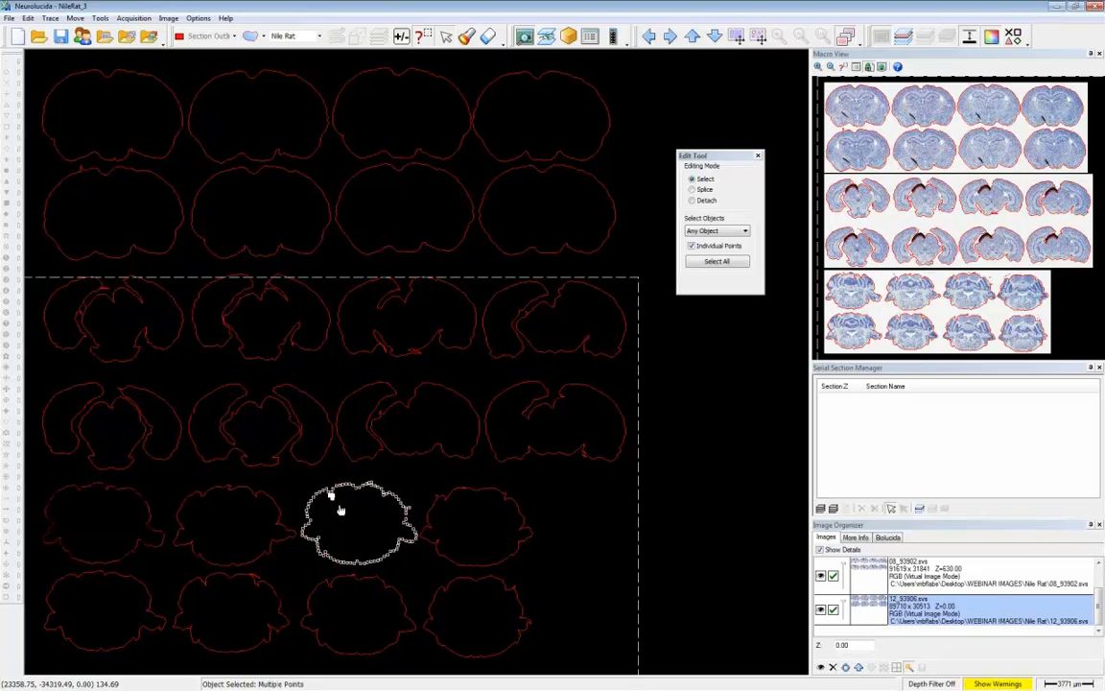
{"action": "key", "text": "Delete"}
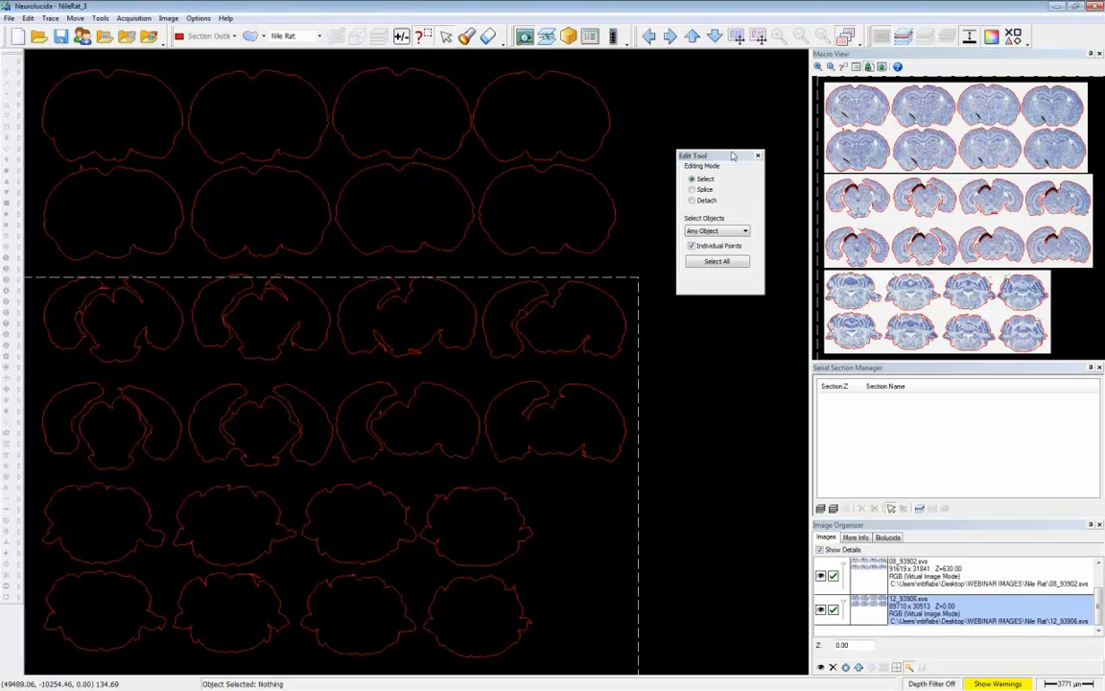
{"action": "left_click", "coordinate": [446, 36]}
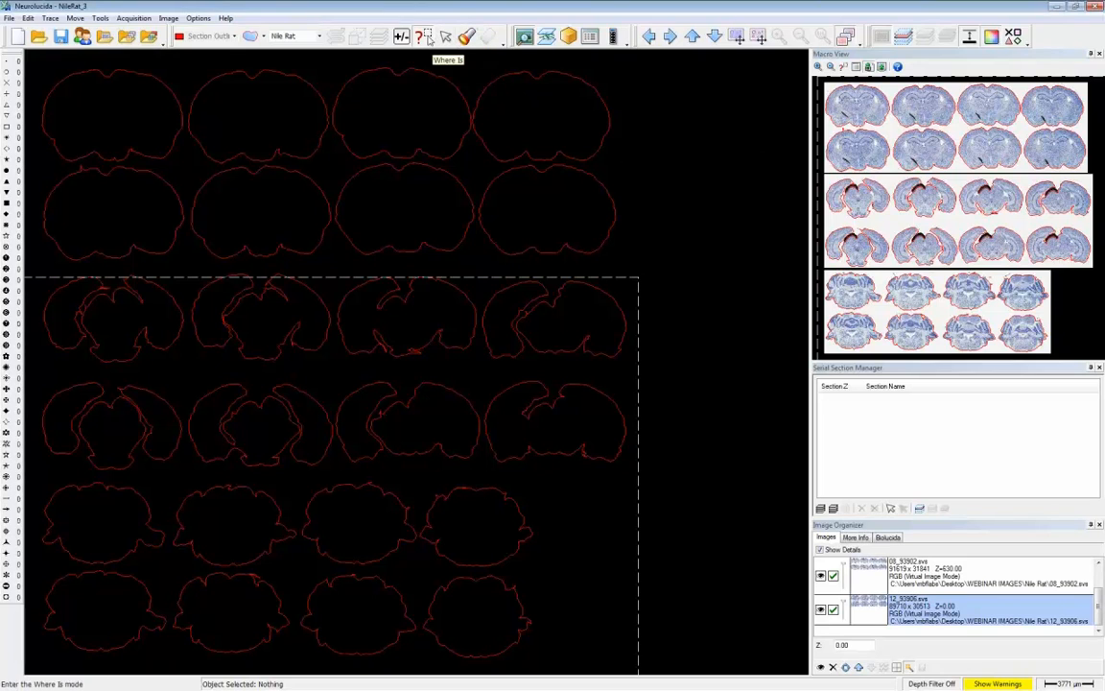
{"action": "left_click", "coordinate": [425, 39]}
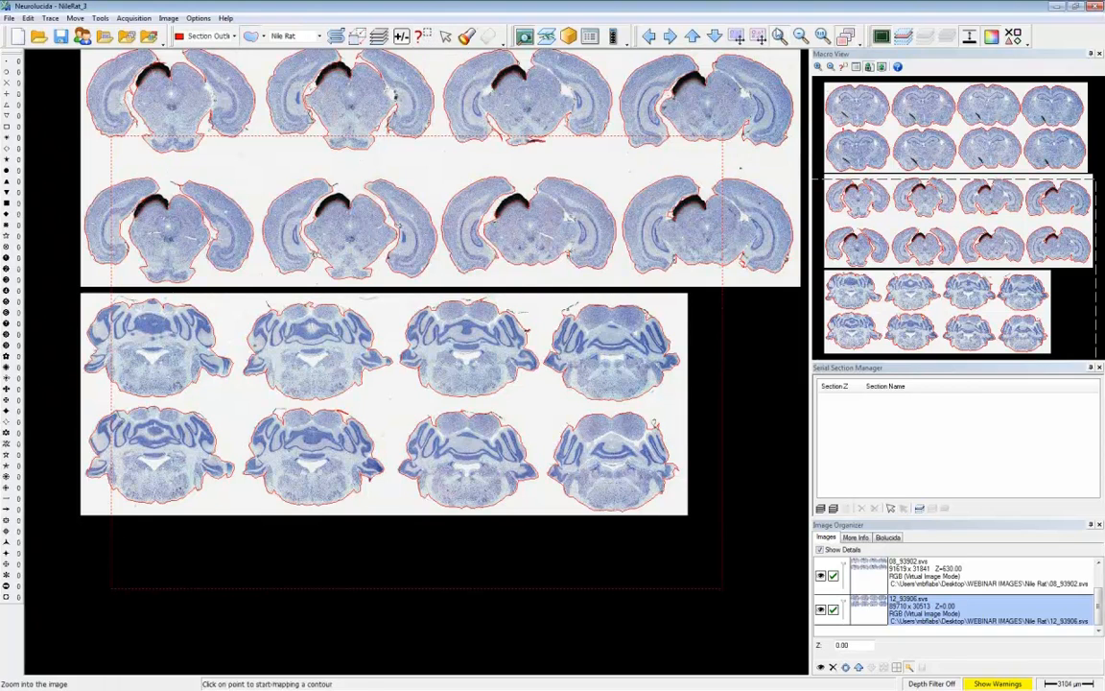
- Zoom in on the ventral part of the first lower-row cerebellar section and make 04_93898.svs the active image
{"action": "left_click", "coordinate": [777, 34]}
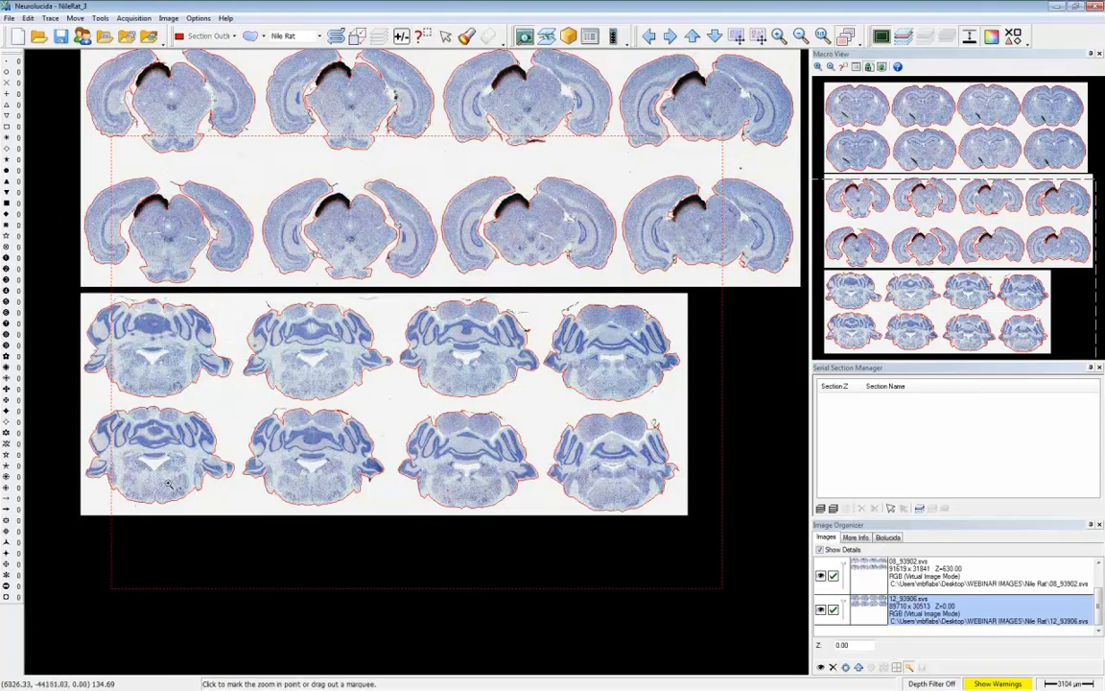
{"action": "left_click", "coordinate": [199, 504]}
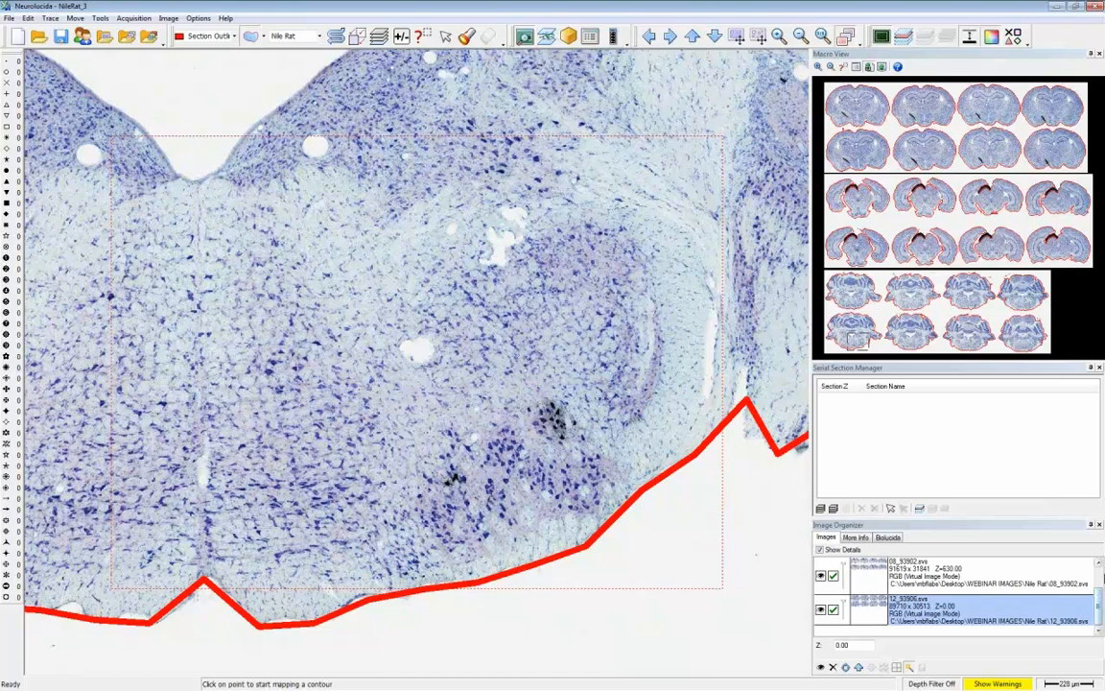
{"action": "left_click", "coordinate": [1099, 564]}
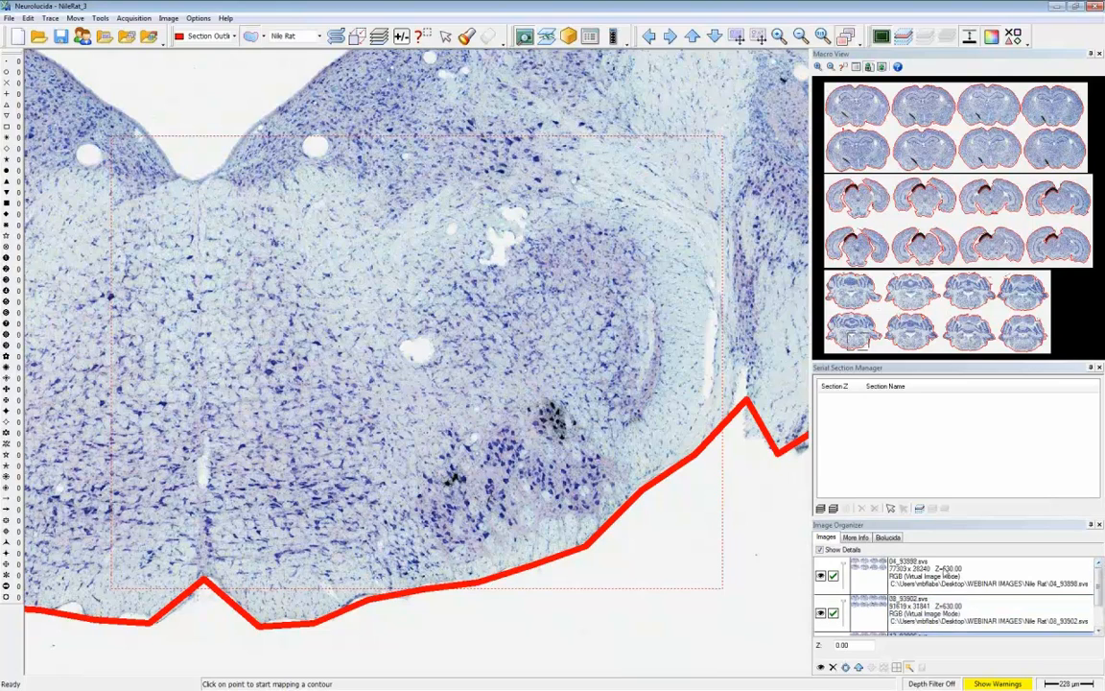
{"action": "left_click", "coordinate": [944, 572]}
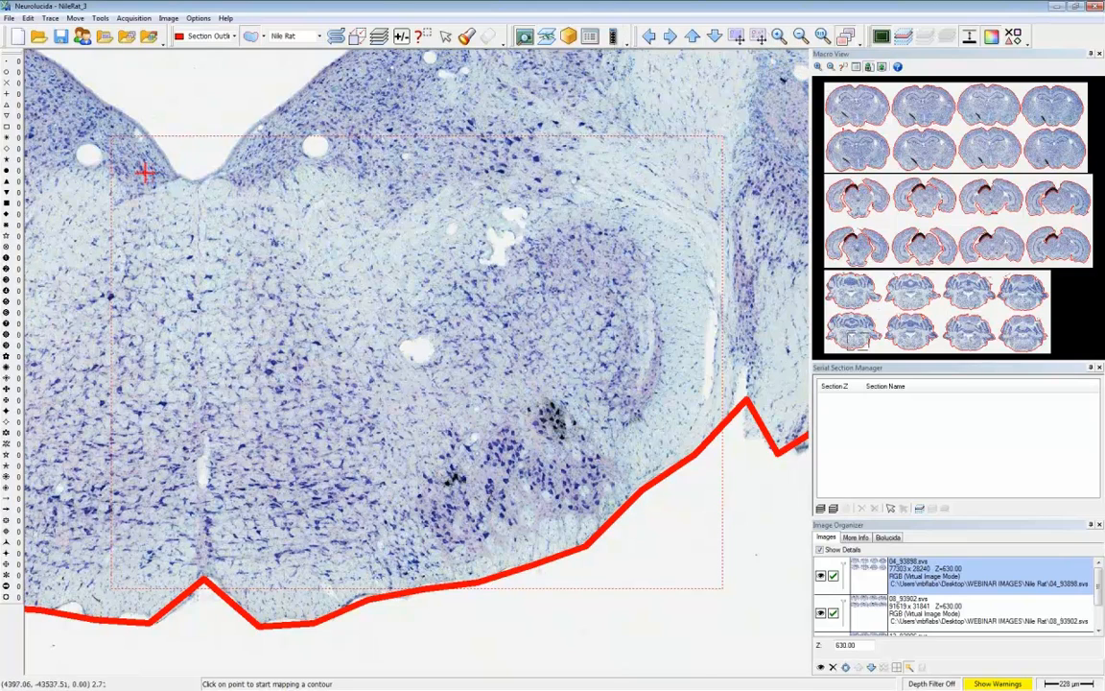
- Select the filled square marker for the dark labelled cells near the ventral edge of the first lower-row cerebellar section
{"action": "left_click", "coordinate": [6, 185]}
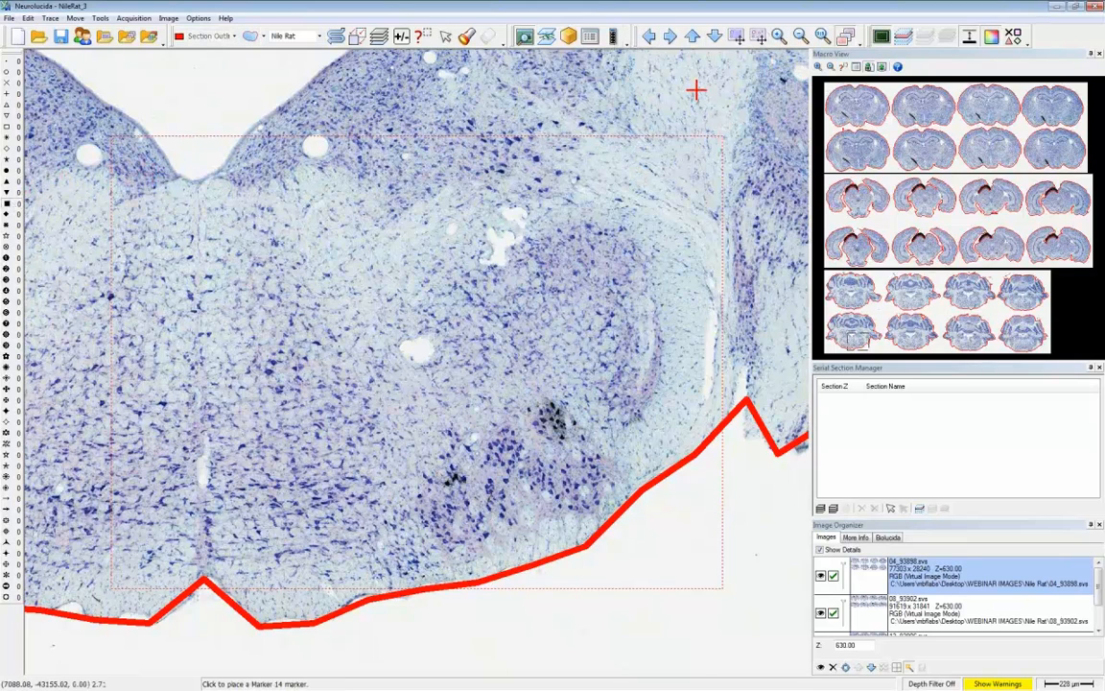
{"action": "left_click", "coordinate": [780, 37]}
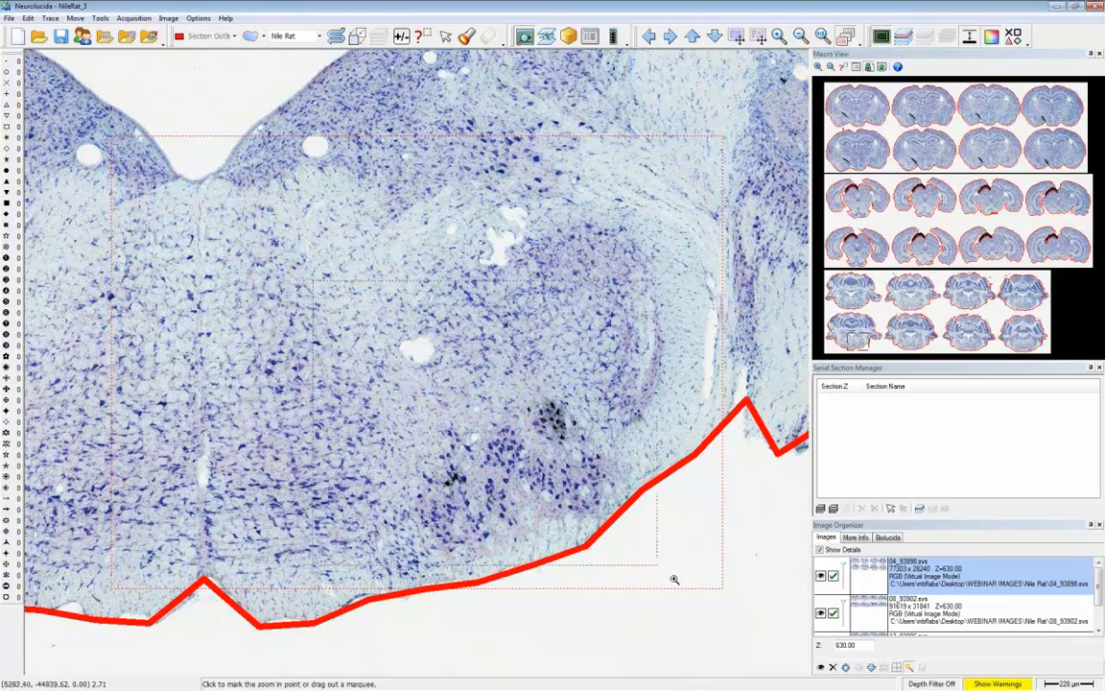
{"action": "left_click", "coordinate": [779, 649]}
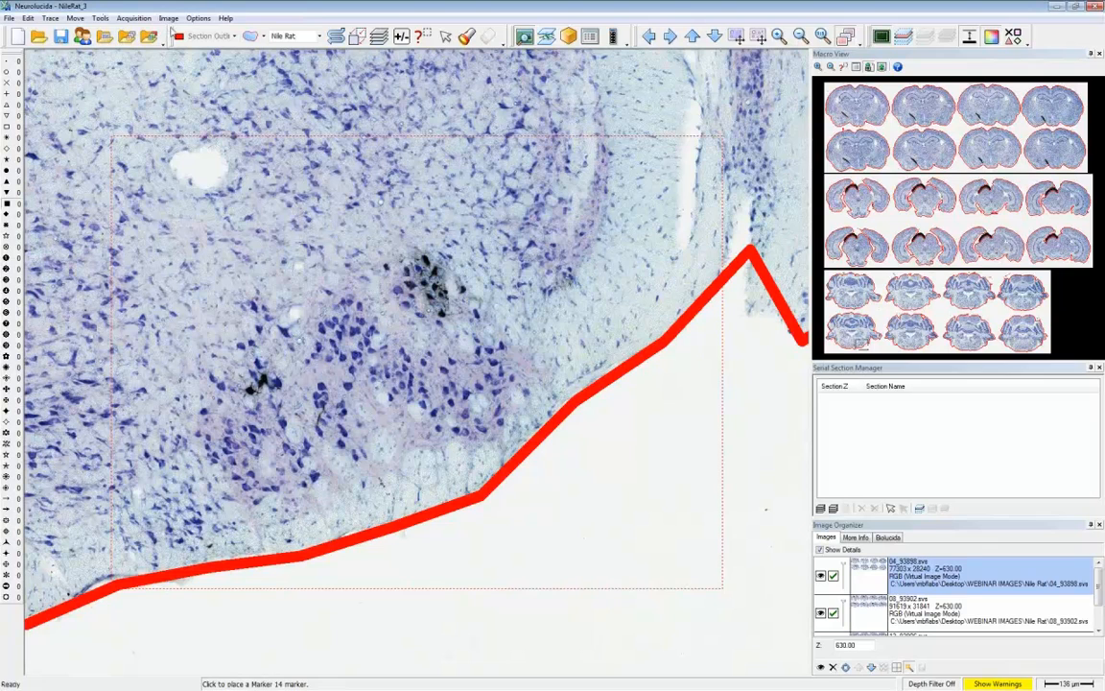
- Start marking detected objects automatically with the Karten_CholeraToxin detection preset
{"action": "left_click", "coordinate": [170, 19]}
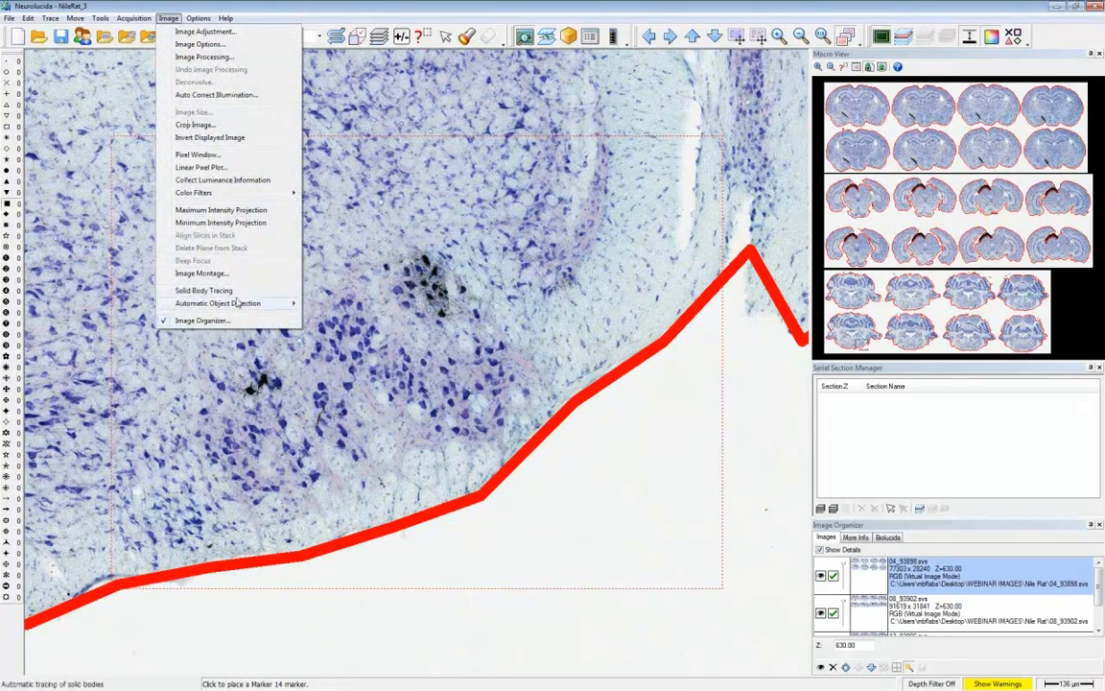
{"action": "mouse_move", "coordinate": [269, 305]}
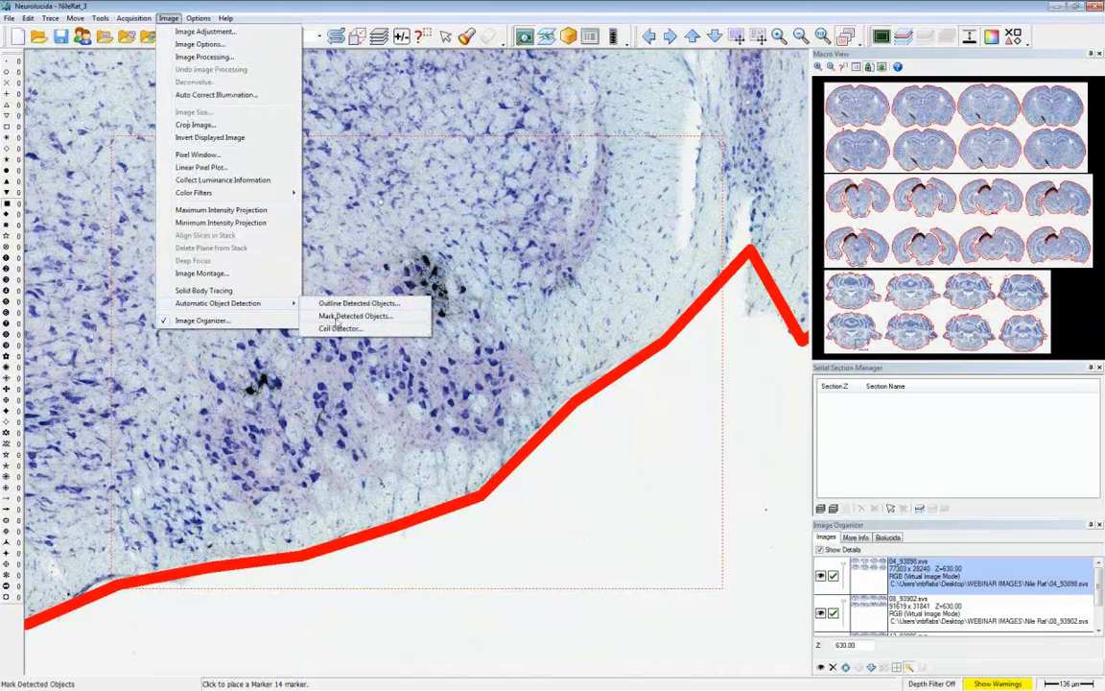
{"action": "left_click", "coordinate": [335, 317]}
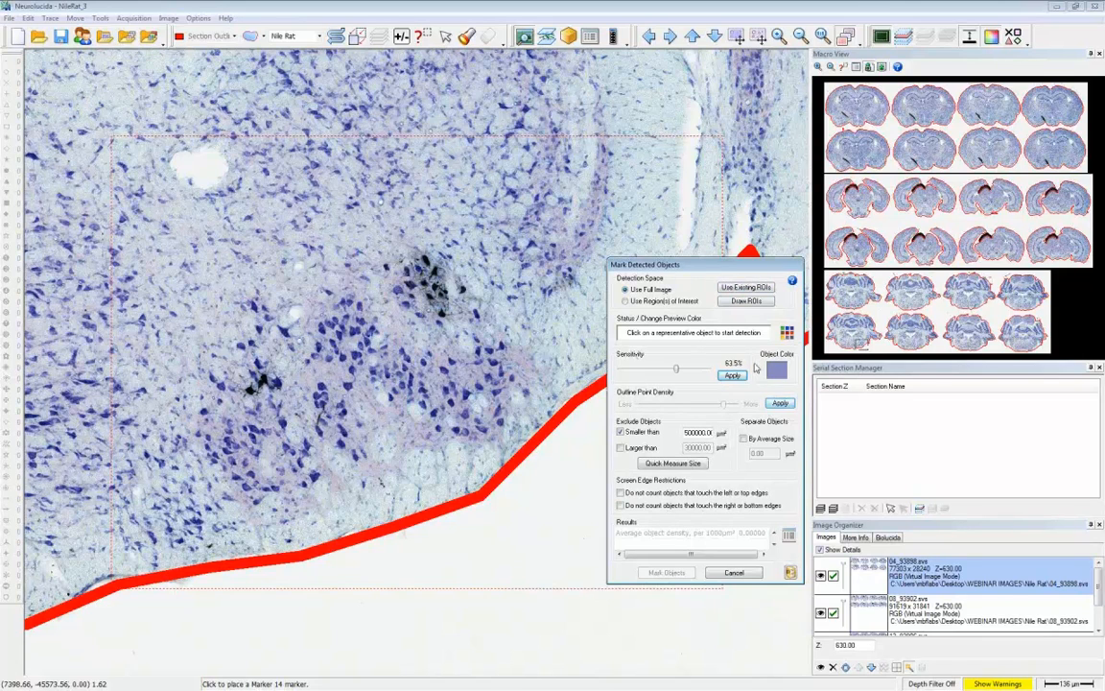
{"action": "left_click", "coordinate": [791, 572]}
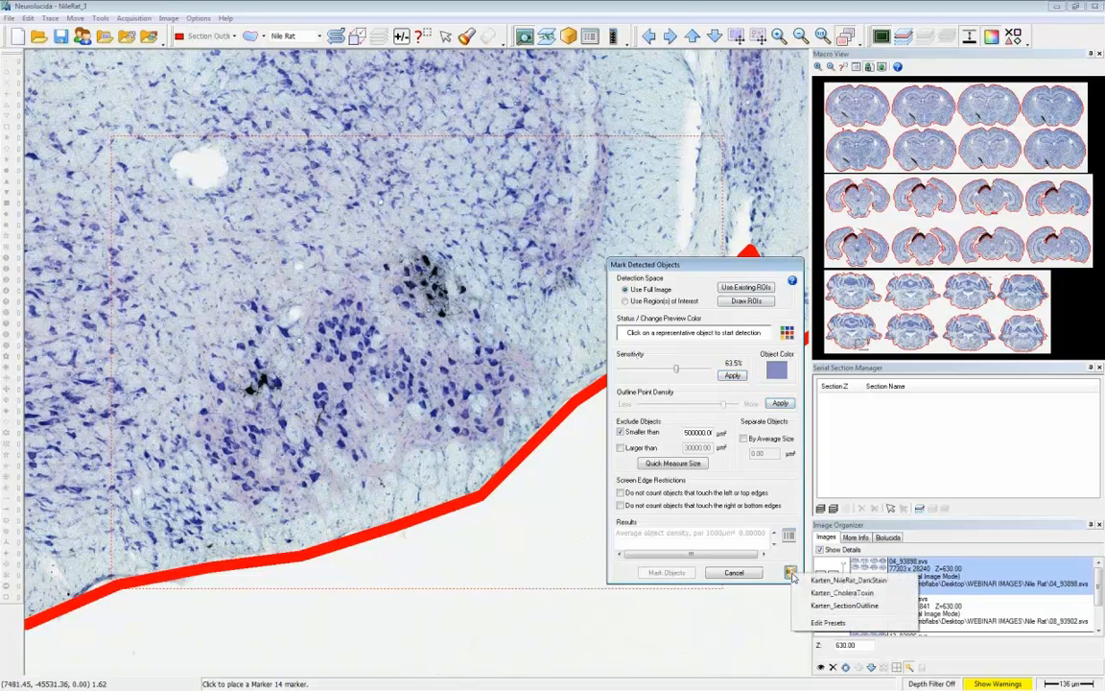
{"action": "left_click", "coordinate": [841, 593]}
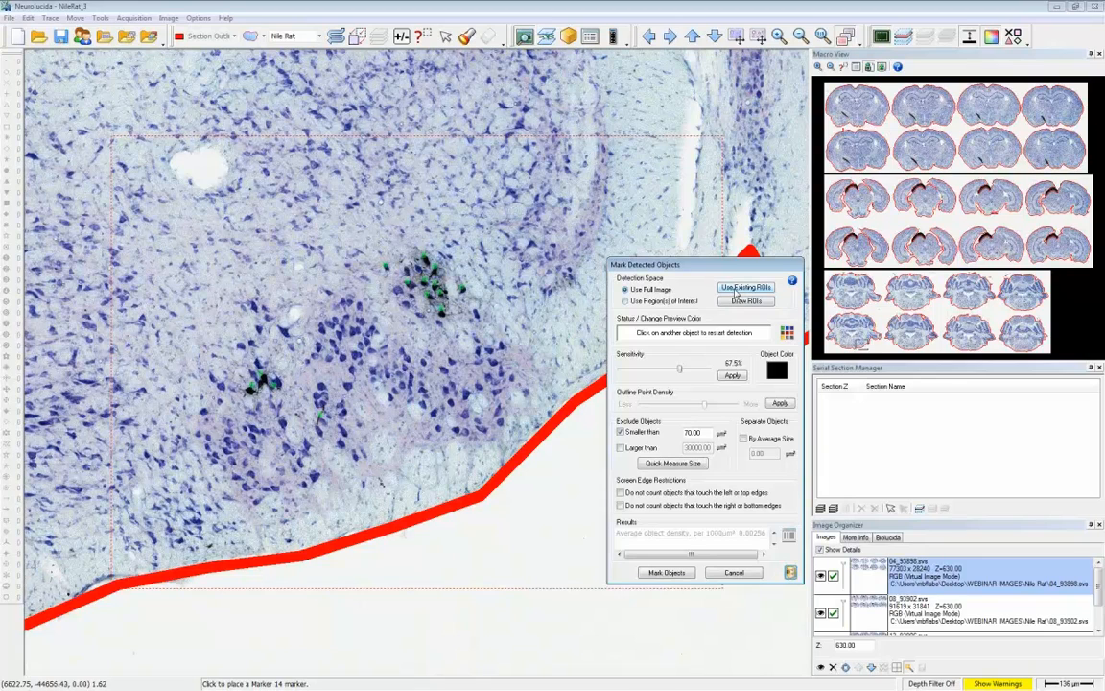
- Use all eight existing cerebellar section outlines as regions of interest and mark the objects detected within them
{"action": "left_click", "coordinate": [733, 288]}
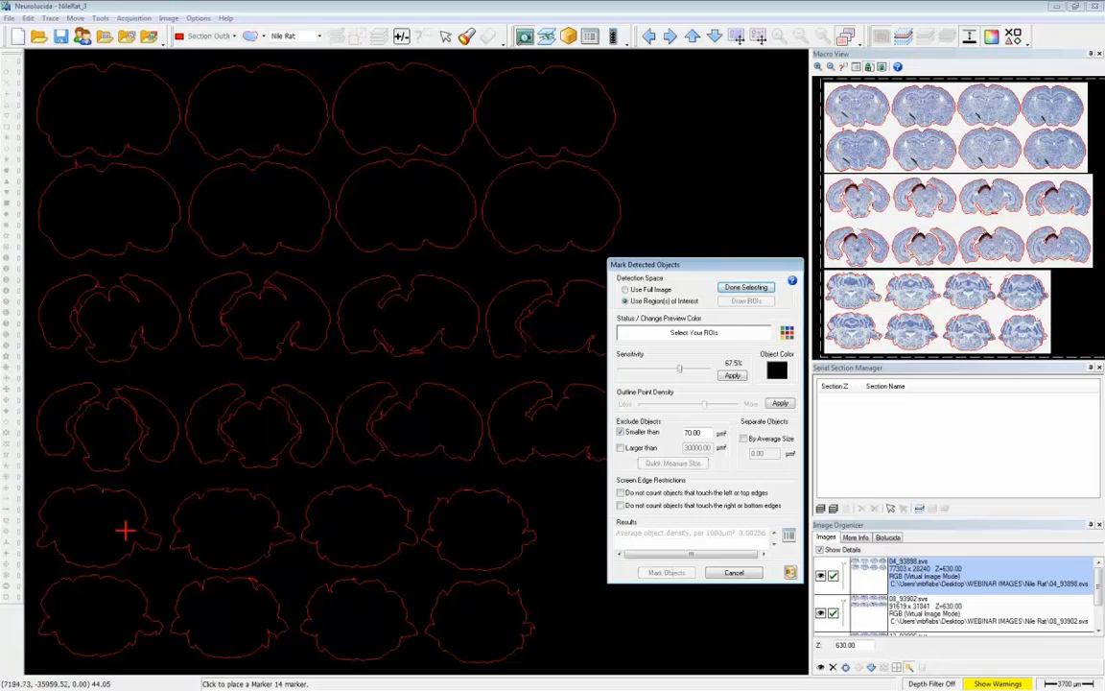
{"action": "left_click", "coordinate": [99, 526]}
{"action": "left_click", "coordinate": [221, 530]}
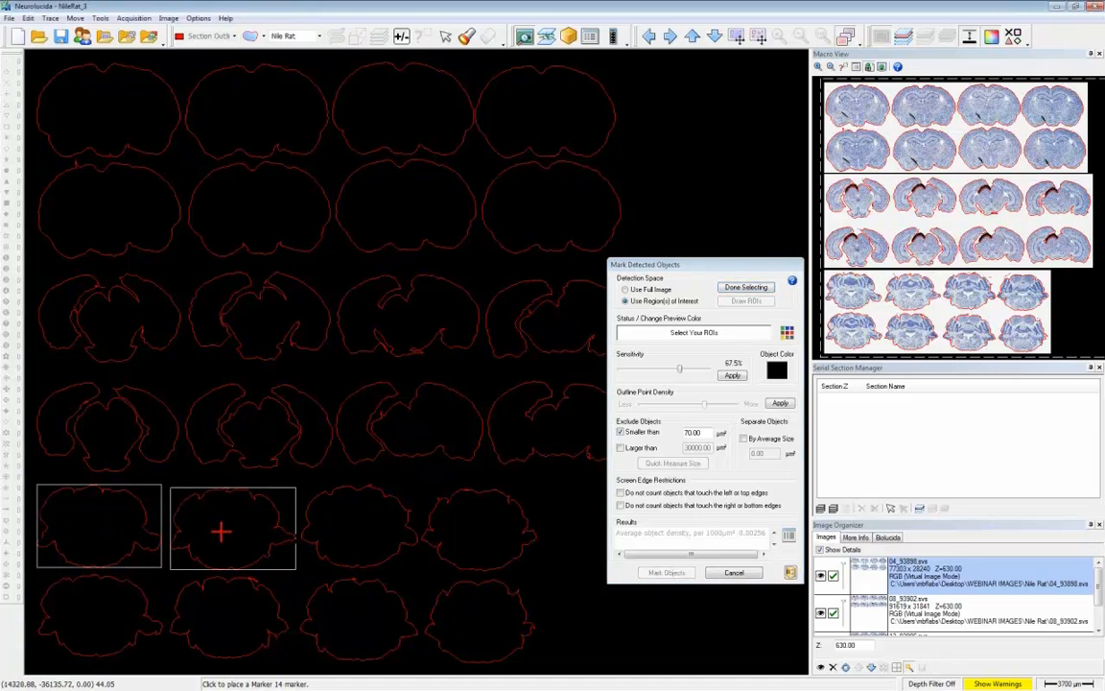
{"action": "left_click", "coordinate": [352, 527]}
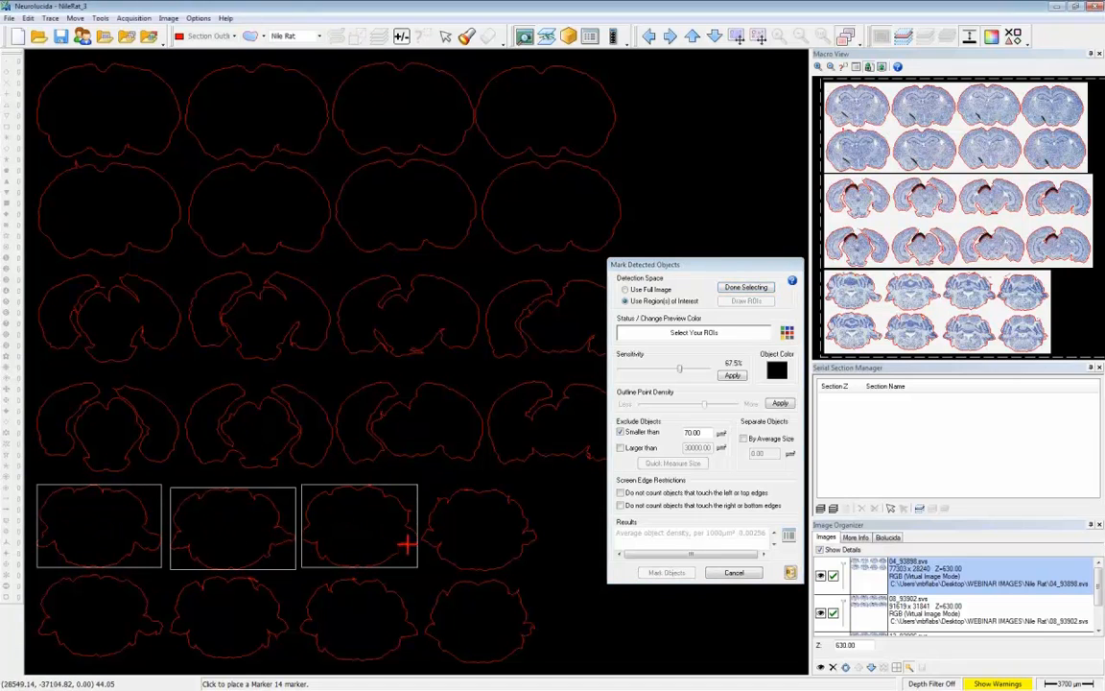
{"action": "left_click", "coordinate": [472, 538]}
{"action": "left_click", "coordinate": [102, 605]}
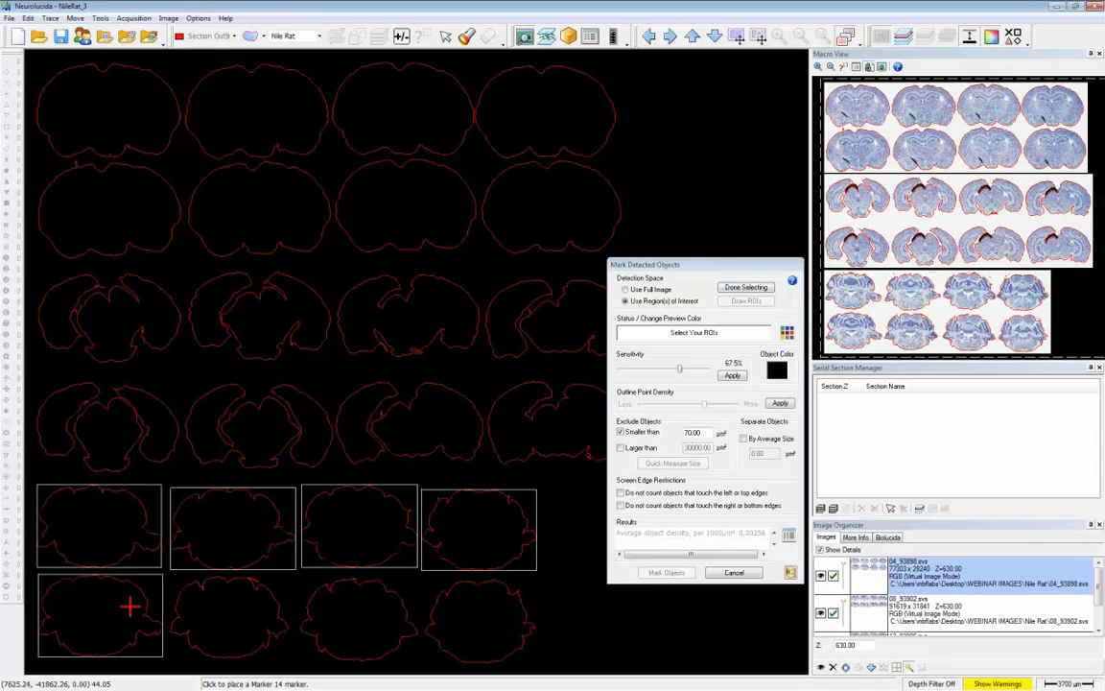
{"action": "left_click", "coordinate": [236, 629]}
{"action": "left_click", "coordinate": [347, 631]}
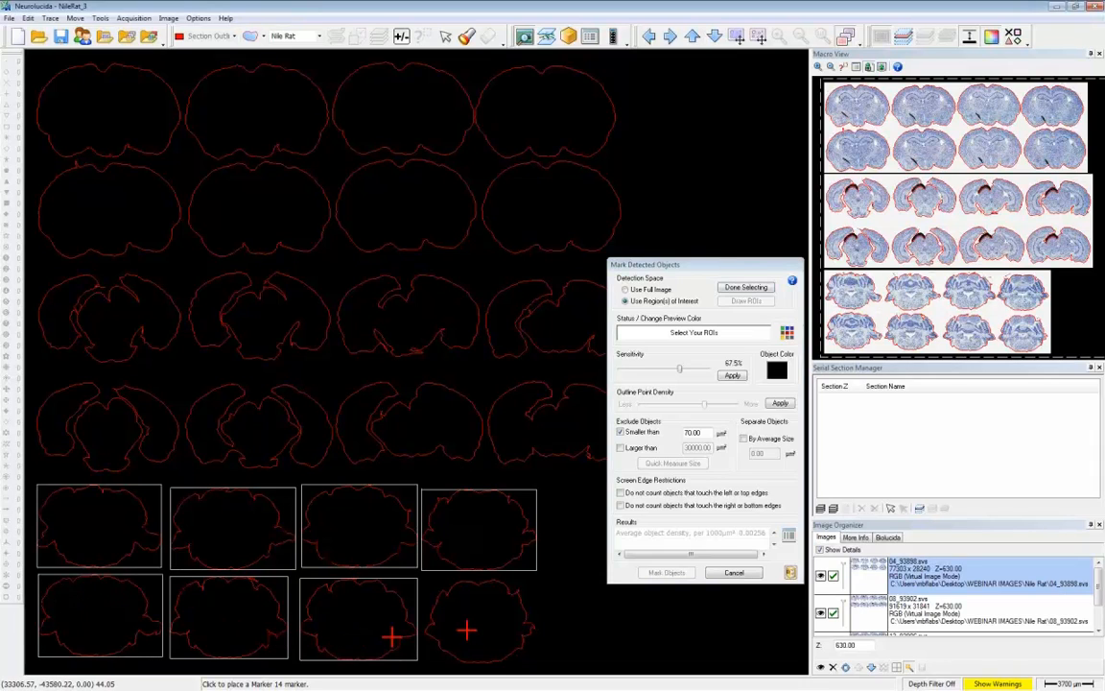
{"action": "left_click", "coordinate": [466, 629]}
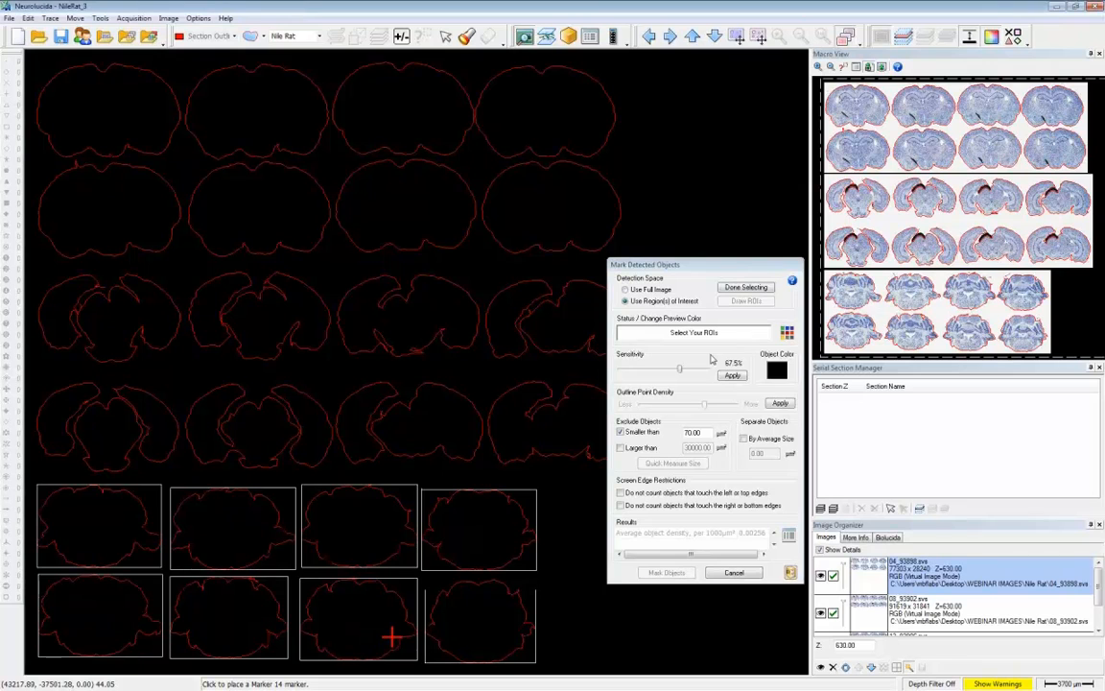
{"action": "left_click", "coordinate": [754, 289]}
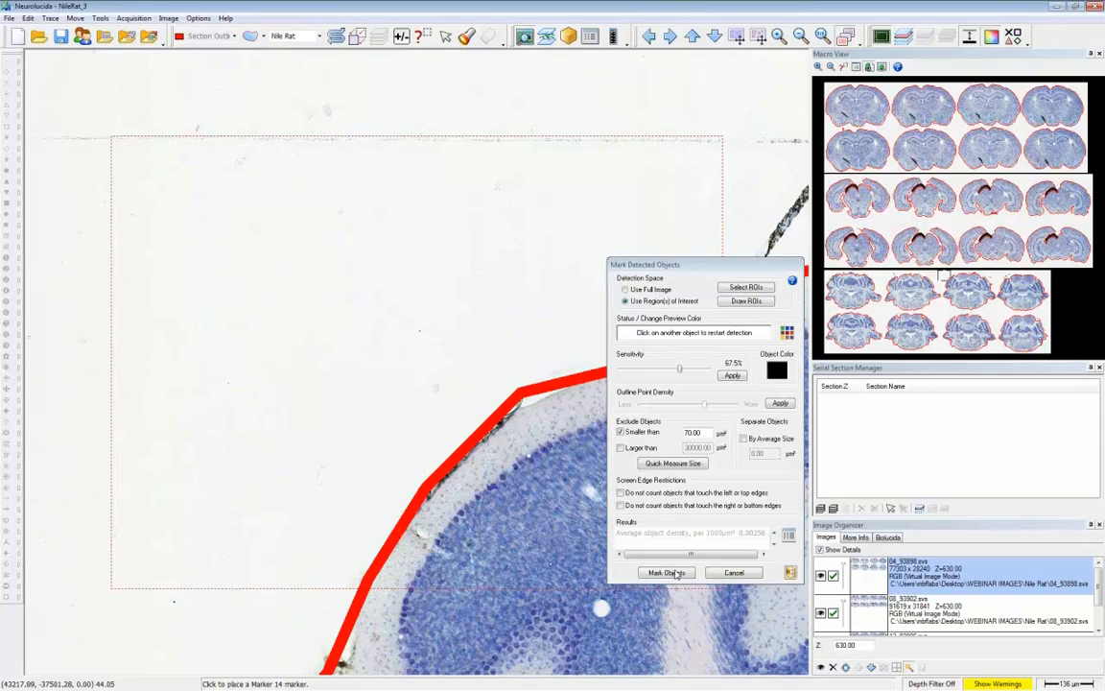
{"action": "left_click", "coordinate": [665, 572]}
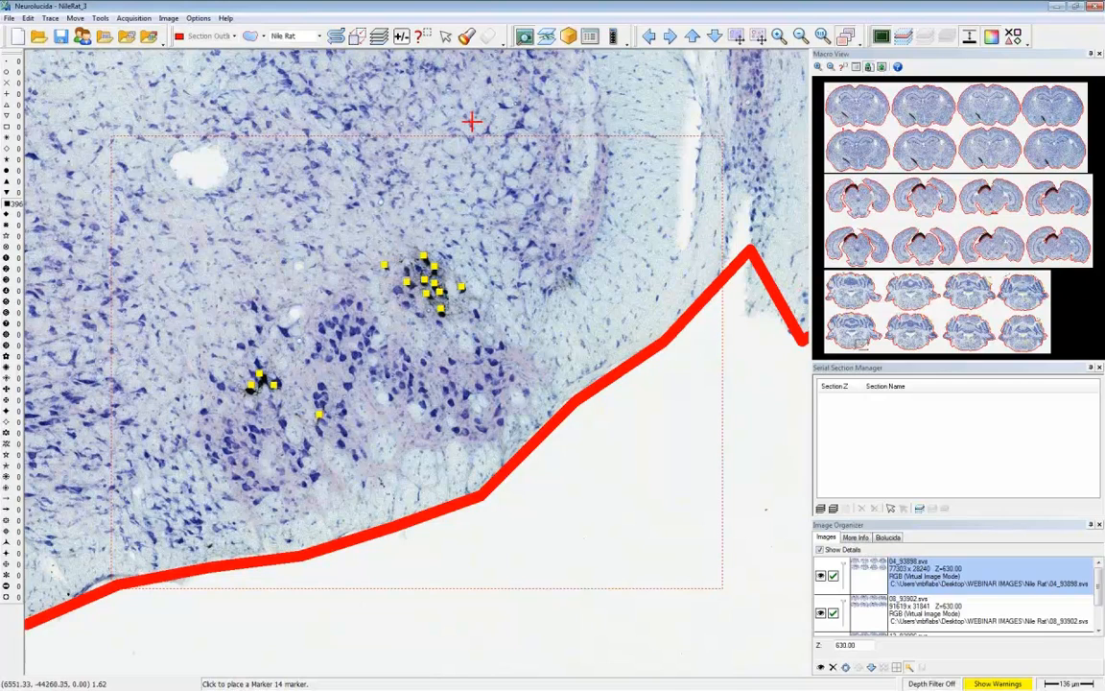
- Examine the markers in the middle of the third lower-row cerebellar section, comparing the labelled cells with the tracing hidden and shown
{"action": "left_click", "coordinate": [419, 41]}
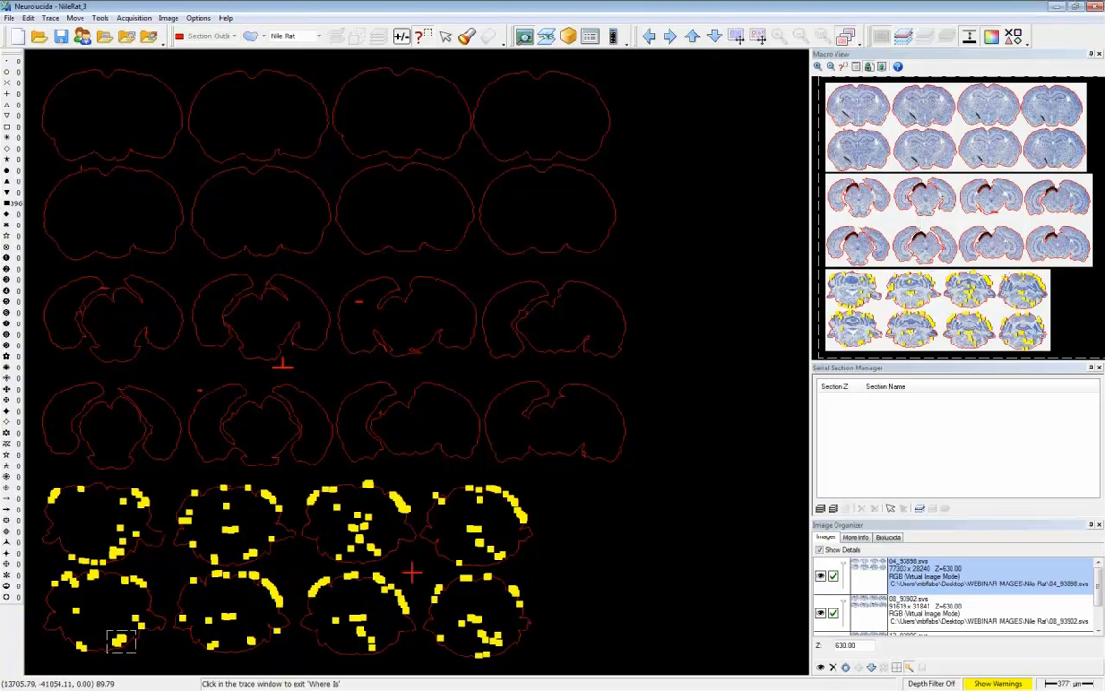
{"action": "right_click", "coordinate": [340, 634]}
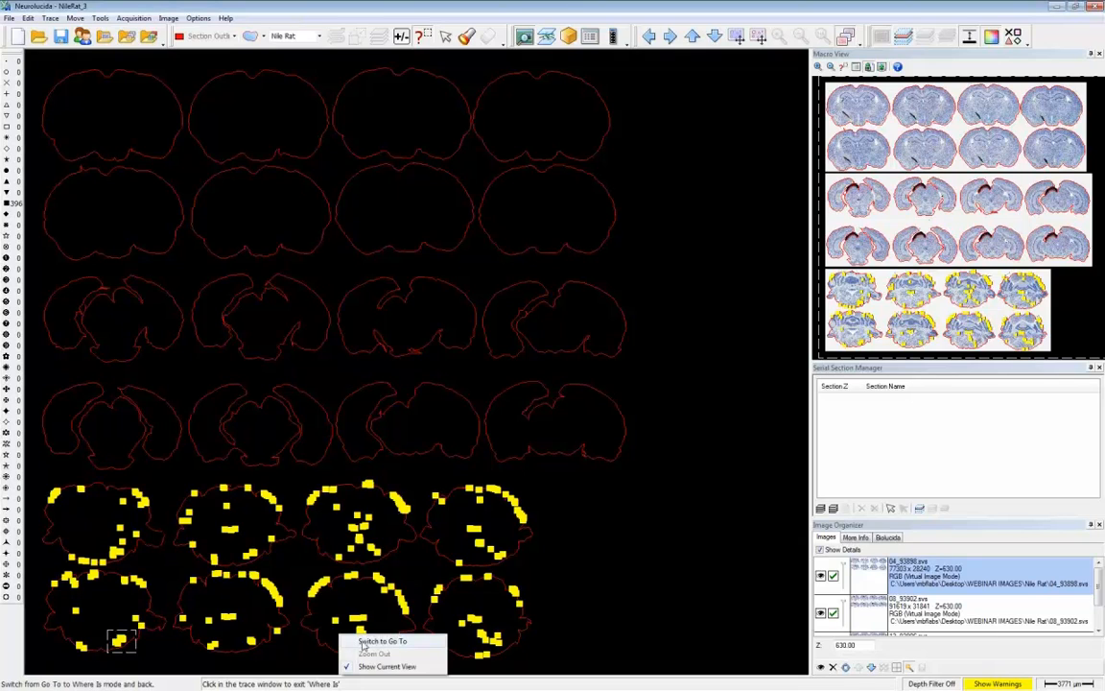
{"action": "left_click", "coordinate": [365, 642]}
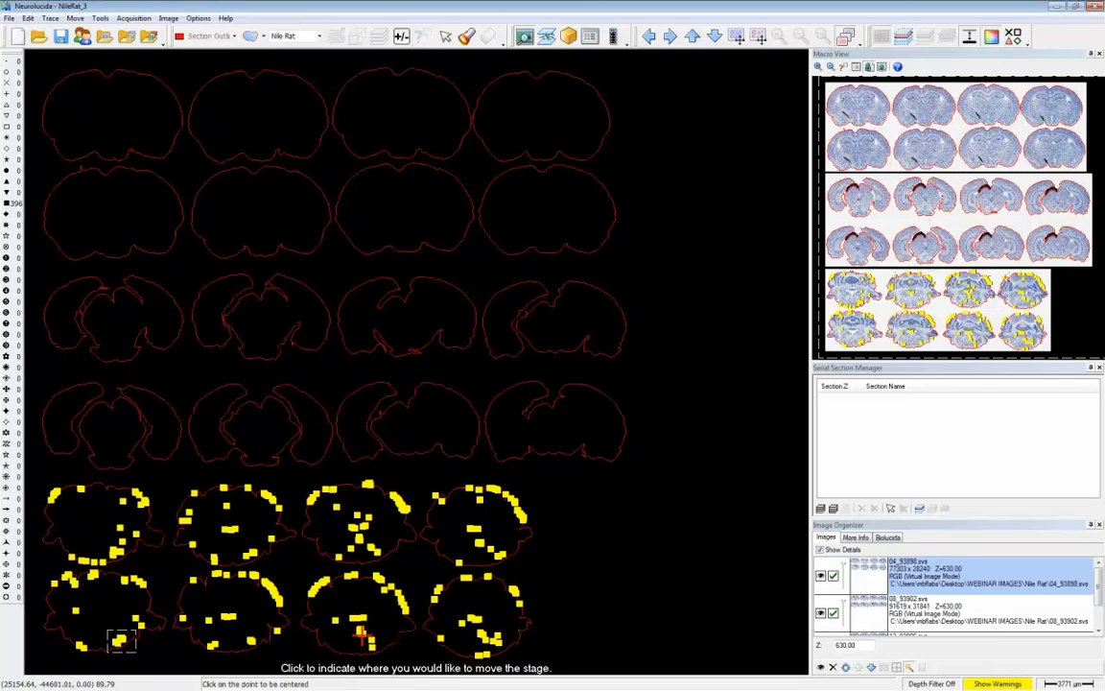
{"action": "left_click", "coordinate": [363, 636]}
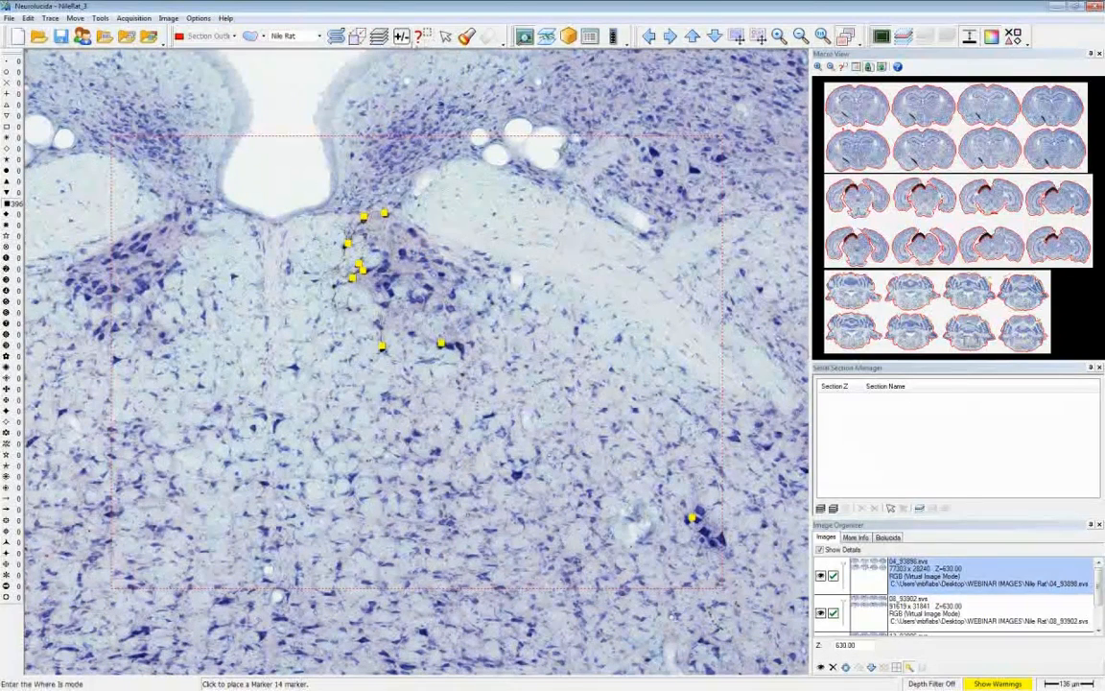
{"action": "left_click", "coordinate": [402, 36]}
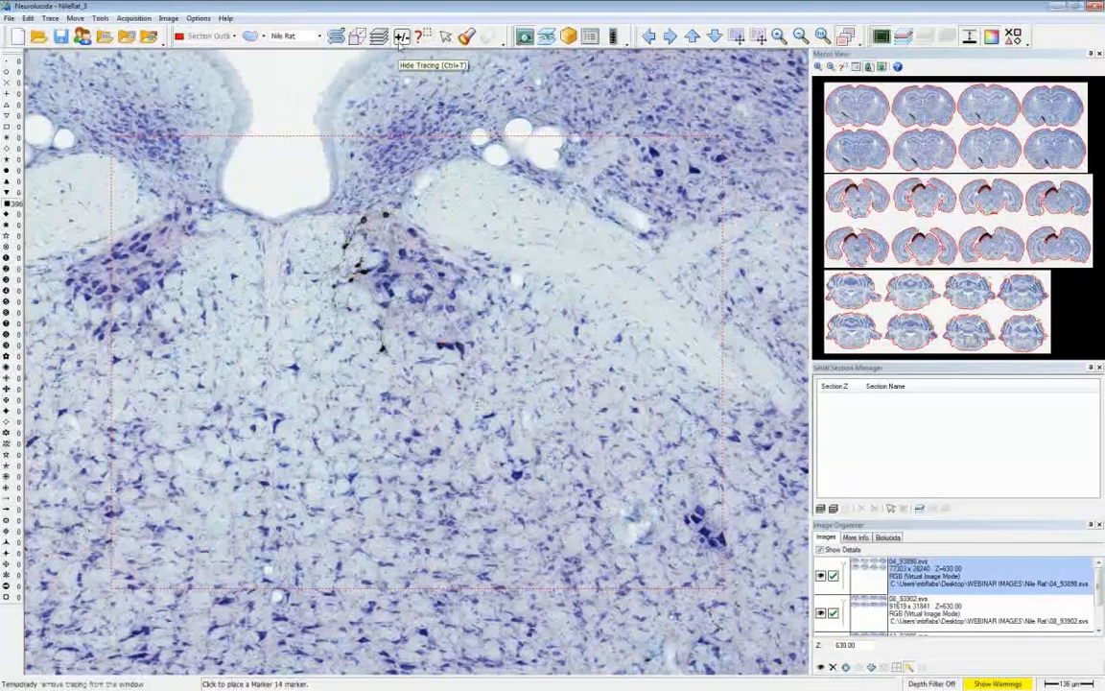
{"action": "left_click", "coordinate": [401, 42]}
{"action": "left_click", "coordinate": [400, 42]}
{"action": "left_click", "coordinate": [400, 42]}
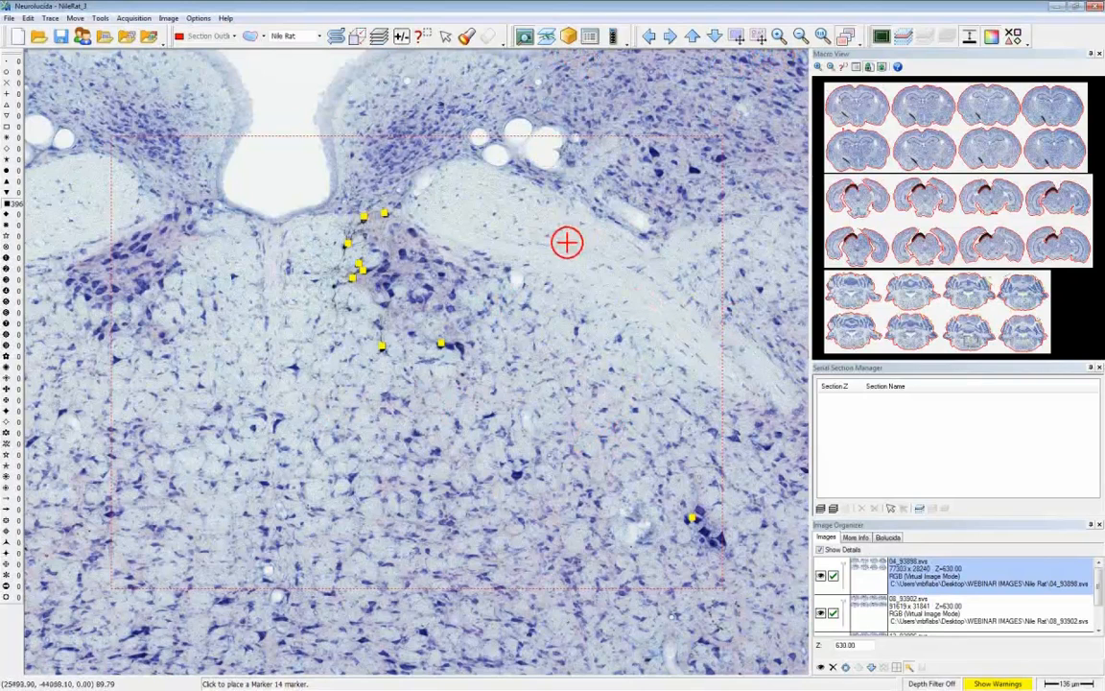
{"action": "left_click", "coordinate": [358, 262]}
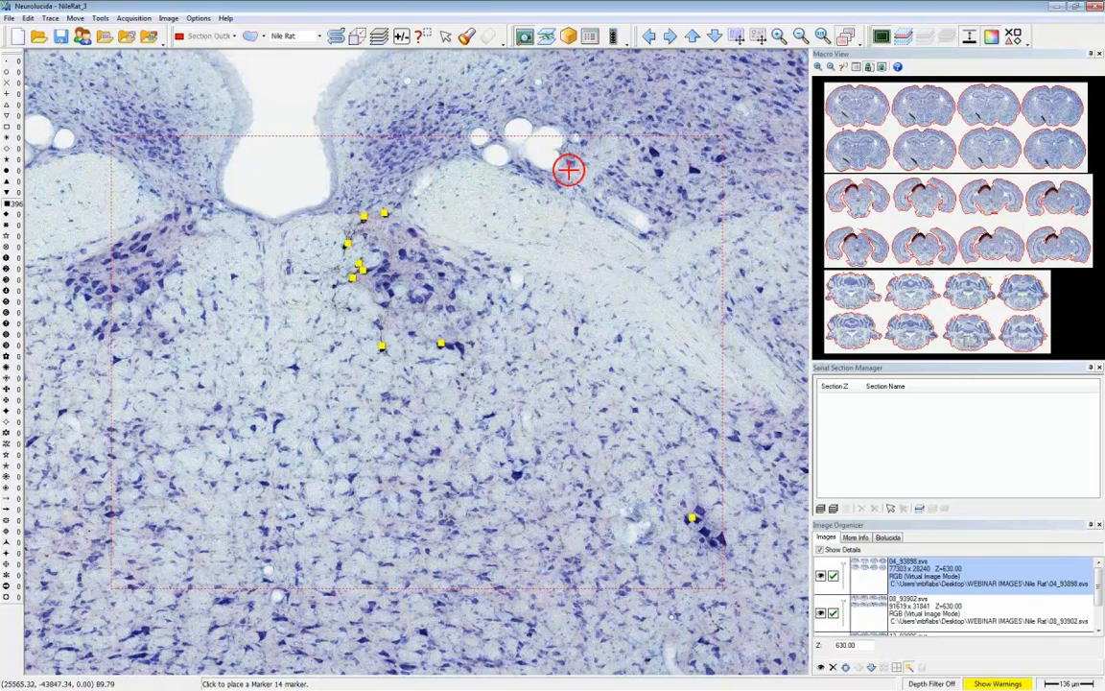
- Open the 04_93898_SSM data file without saving the current one
{"action": "left_click", "coordinate": [40, 38]}
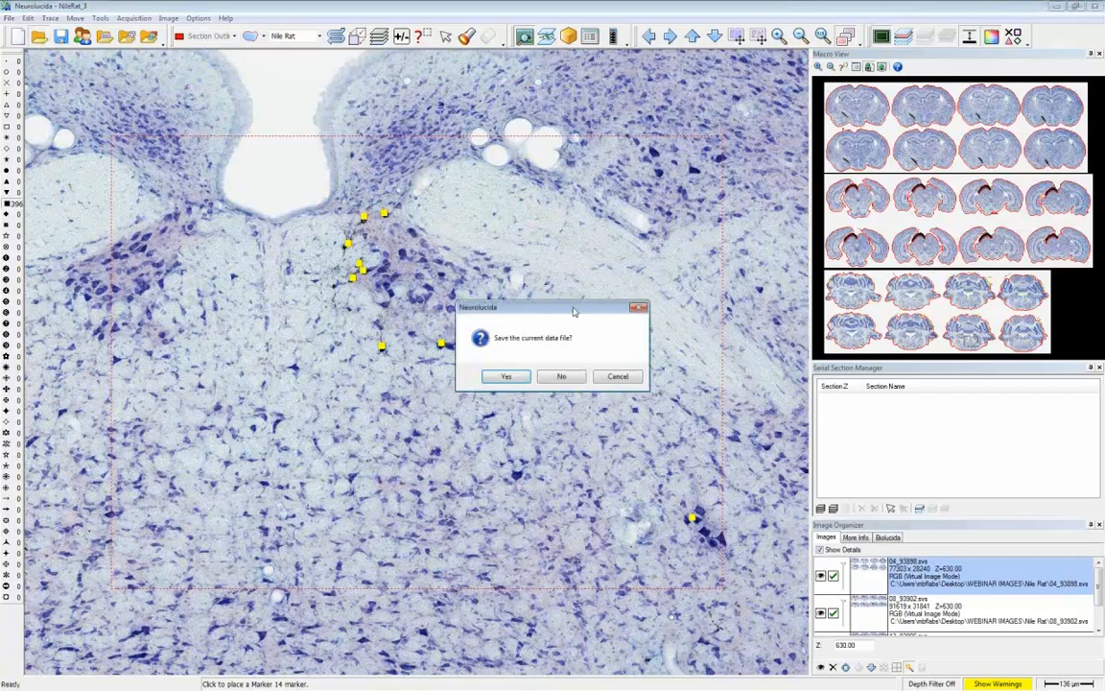
{"action": "left_click", "coordinate": [563, 377]}
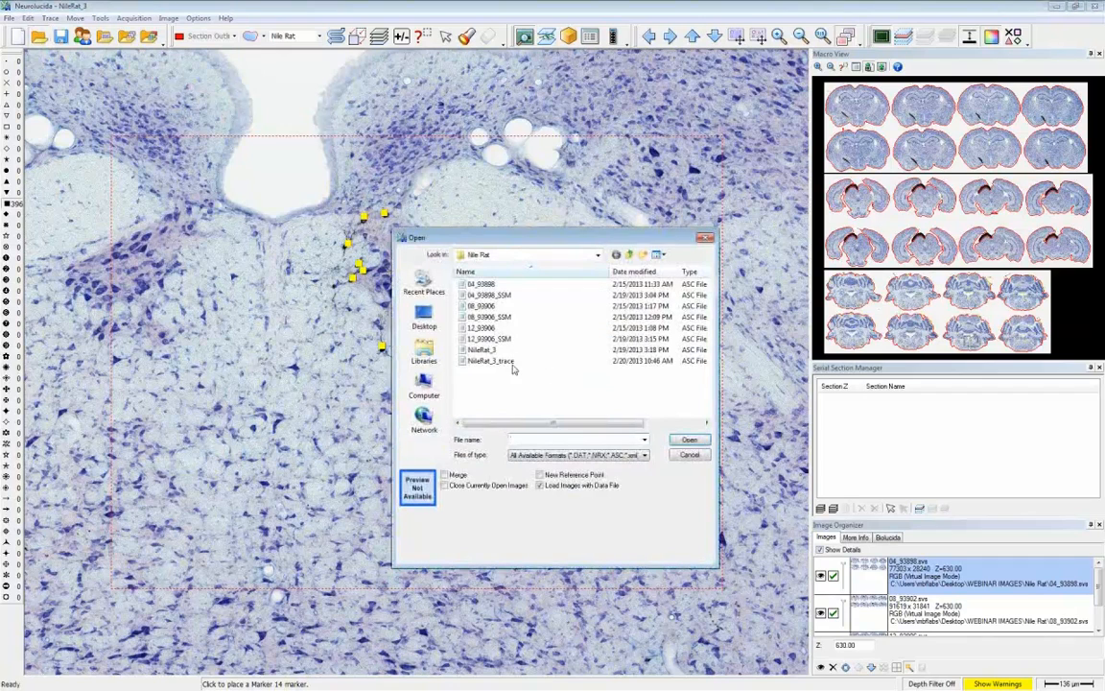
{"action": "left_click", "coordinate": [489, 295]}
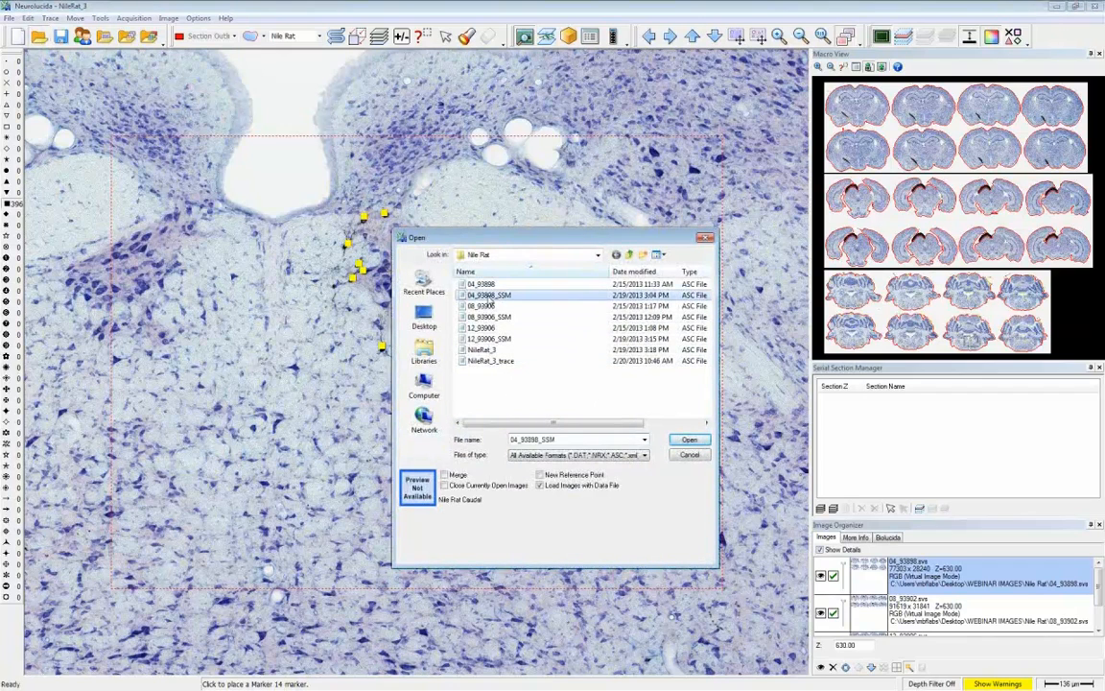
{"action": "left_click", "coordinate": [689, 439]}
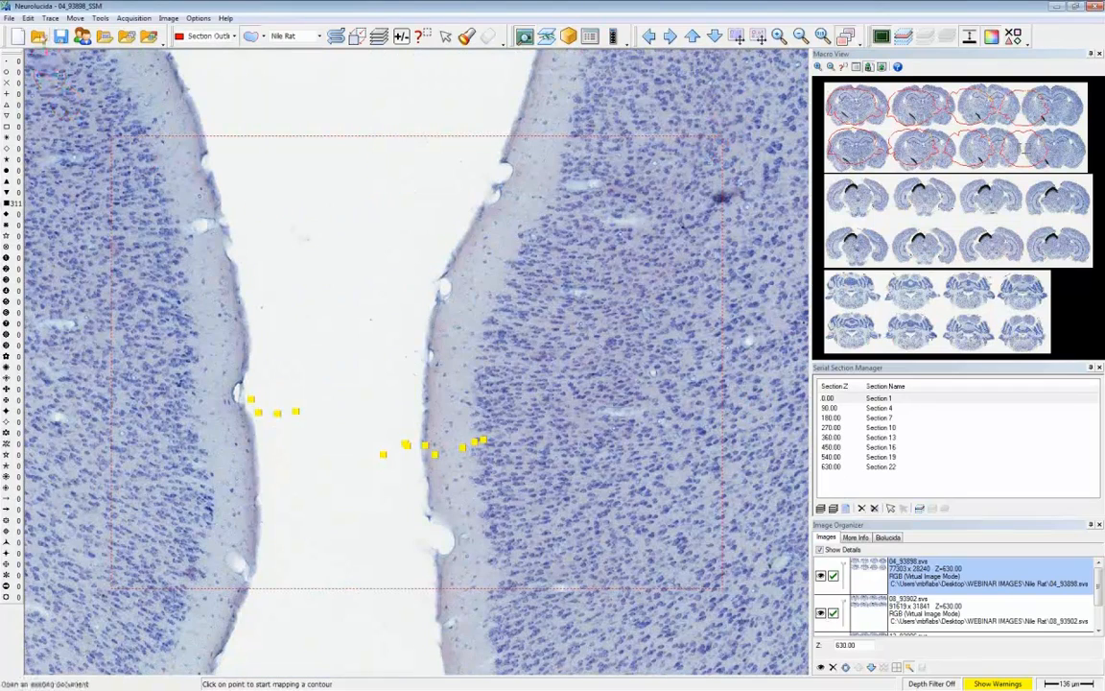
- Open the 04_93898 data file, closing the currently open images, and show the whole tracing
{"action": "left_click", "coordinate": [39, 36]}
{"action": "left_click", "coordinate": [444, 485]}
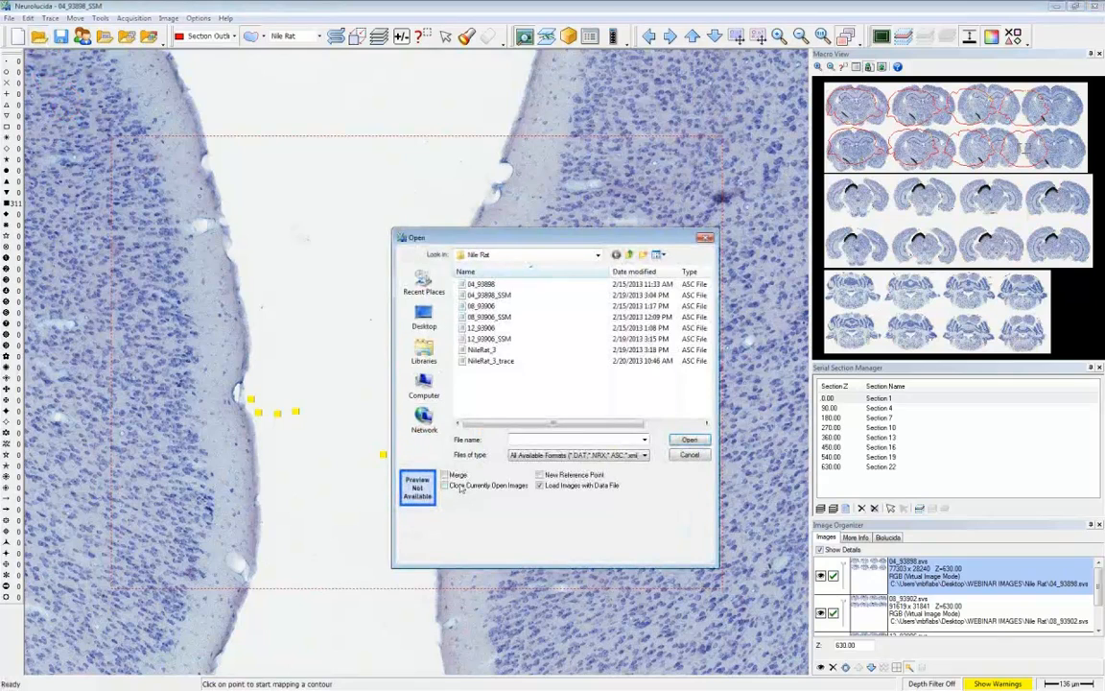
{"action": "left_click", "coordinate": [481, 284]}
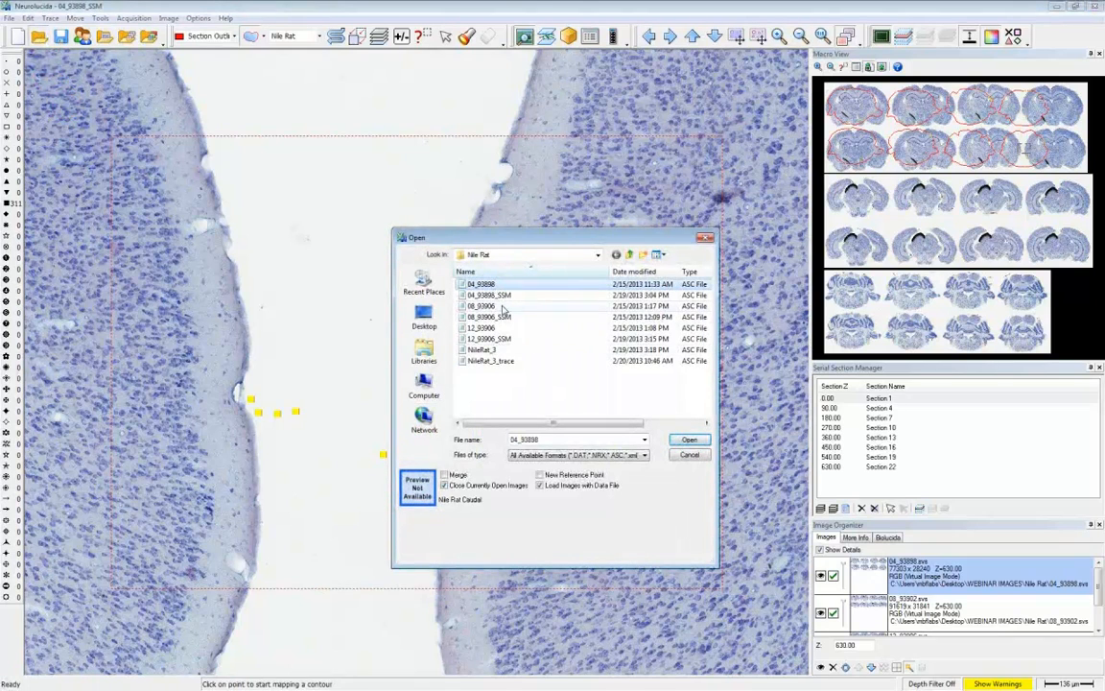
{"action": "left_click", "coordinate": [485, 294]}
{"action": "left_click", "coordinate": [482, 284]}
{"action": "left_click", "coordinate": [689, 440]}
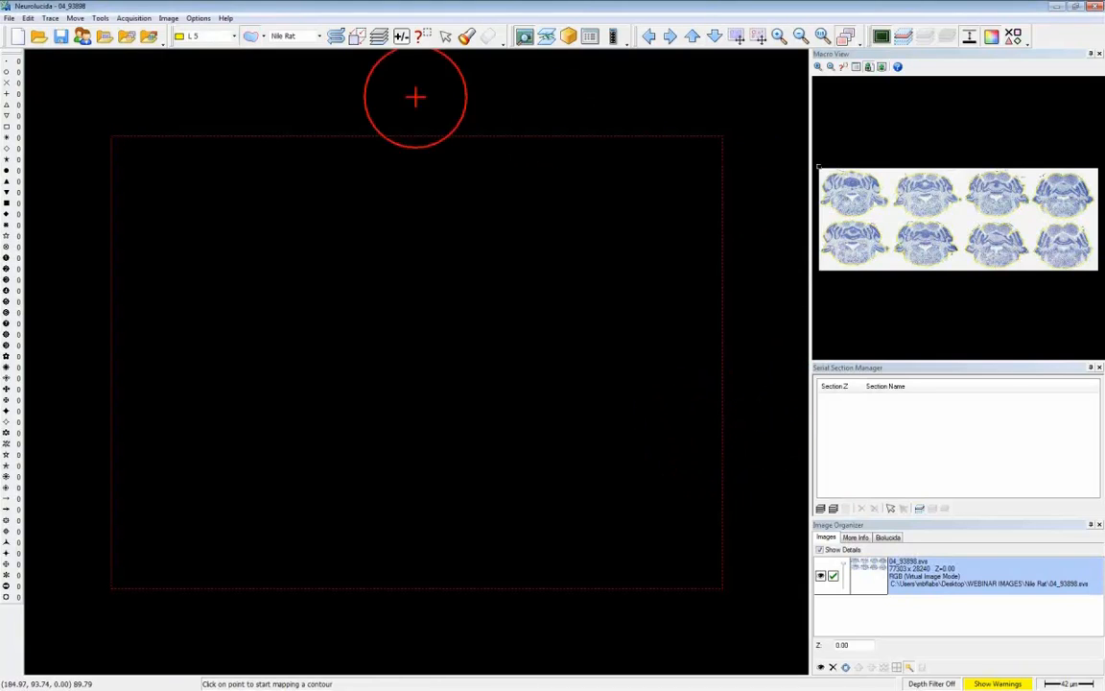
{"action": "left_click", "coordinate": [423, 35]}
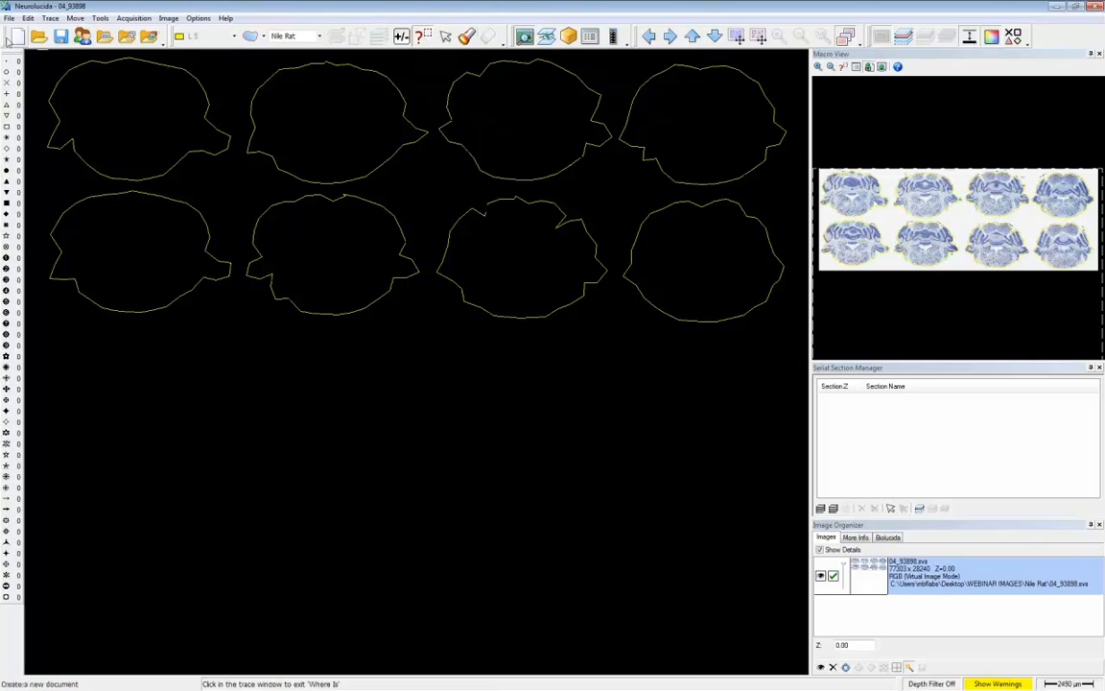
- Open the 04_93898_SSM data file and add one more serial section after the existing ones
{"action": "left_click", "coordinate": [38, 35]}
{"action": "left_click", "coordinate": [485, 295]}
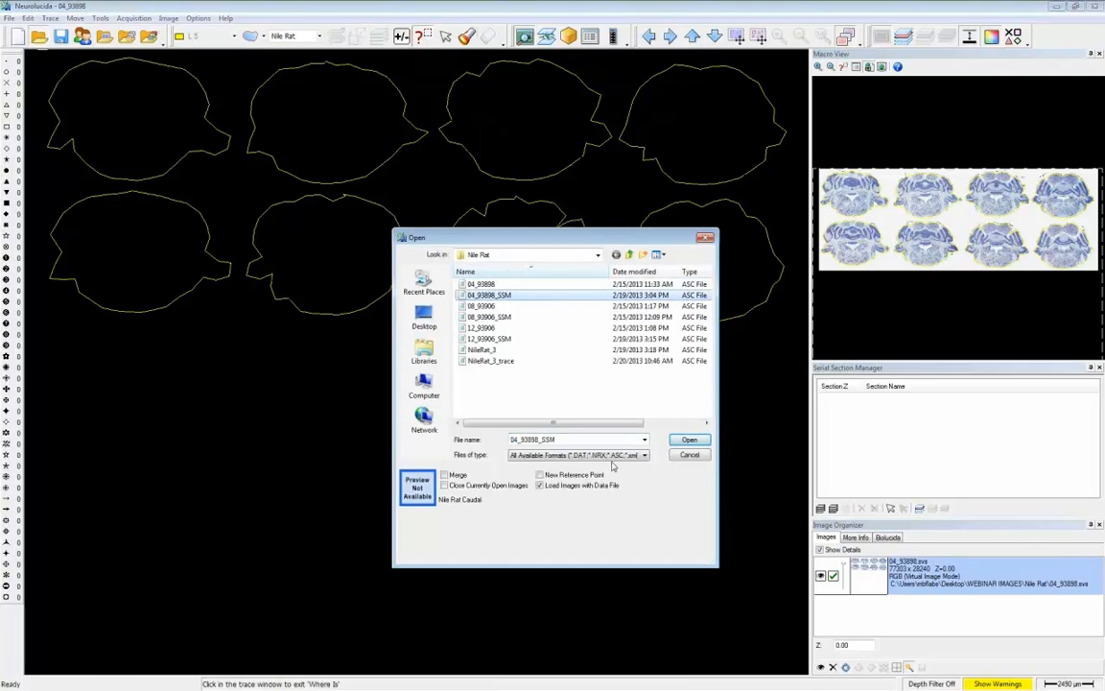
{"action": "left_click", "coordinate": [689, 439]}
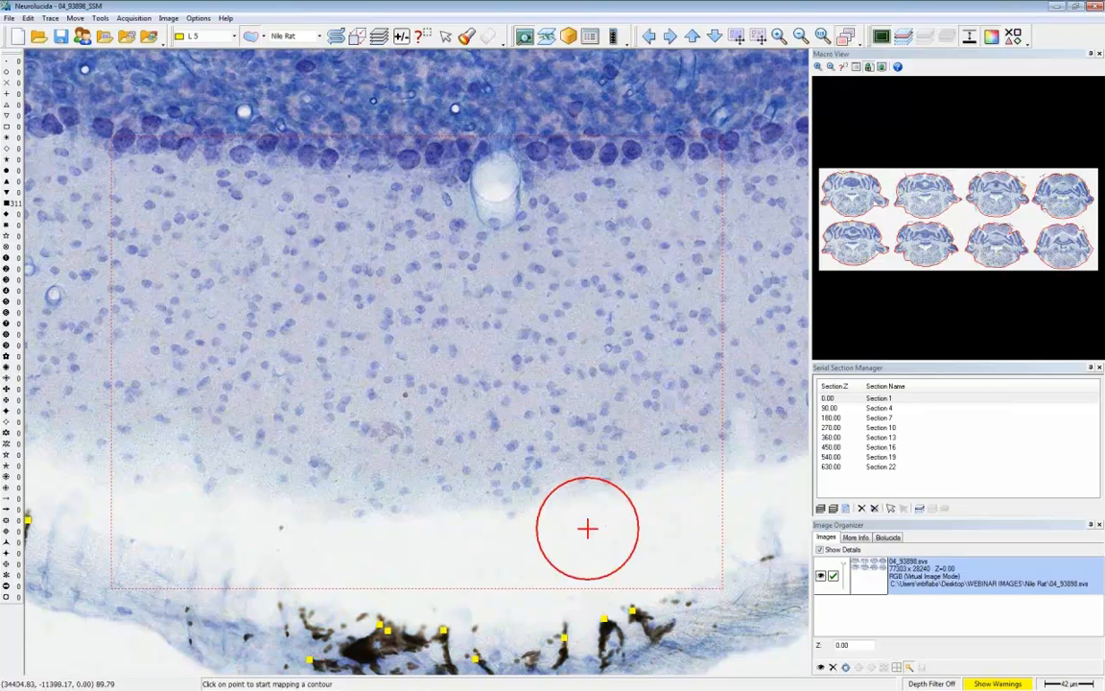
{"action": "left_click", "coordinate": [821, 508]}
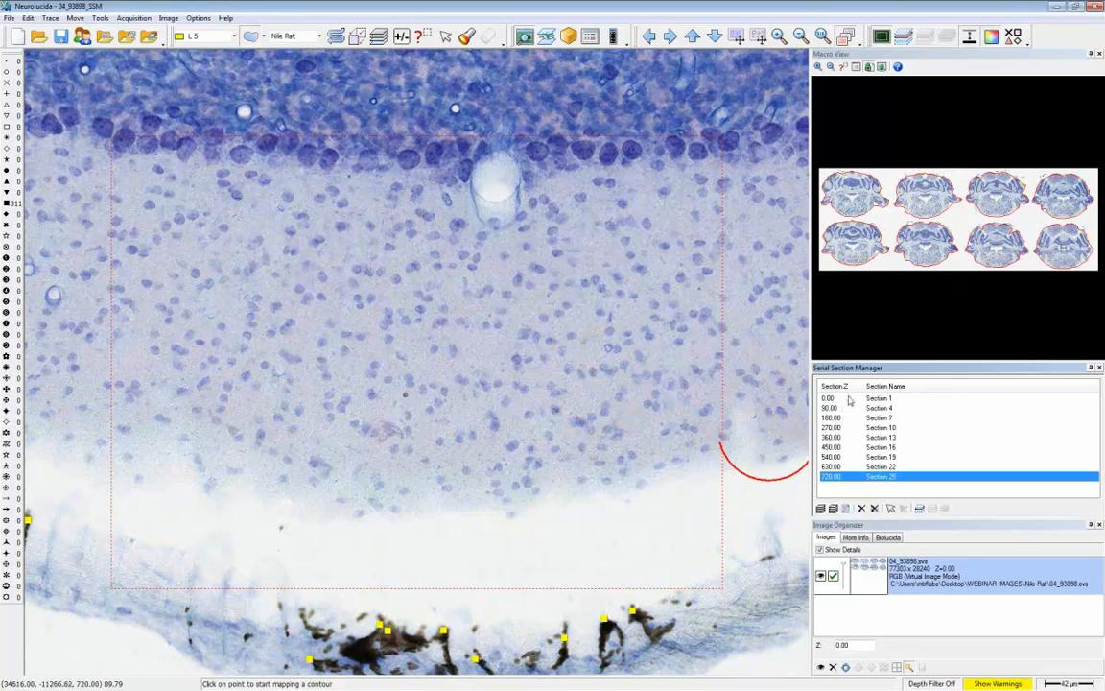
- Start a new data file with all images closed and a new reference point, and open the 04_93898 data file
{"action": "left_click", "coordinate": [17, 35]}
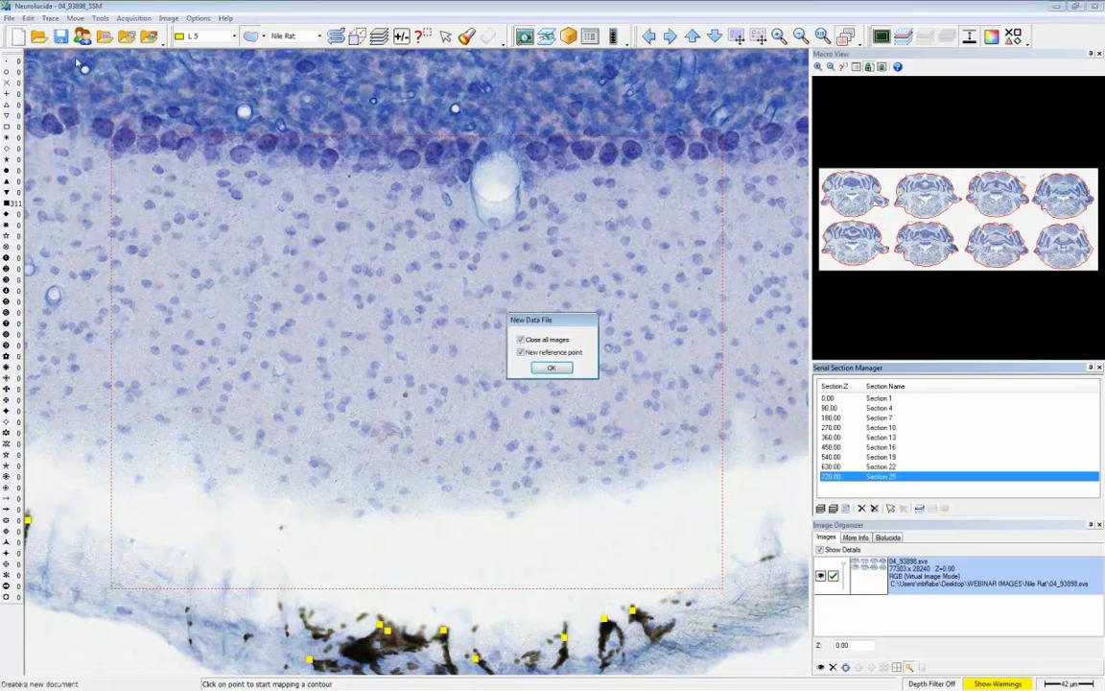
{"action": "key", "text": "Return"}
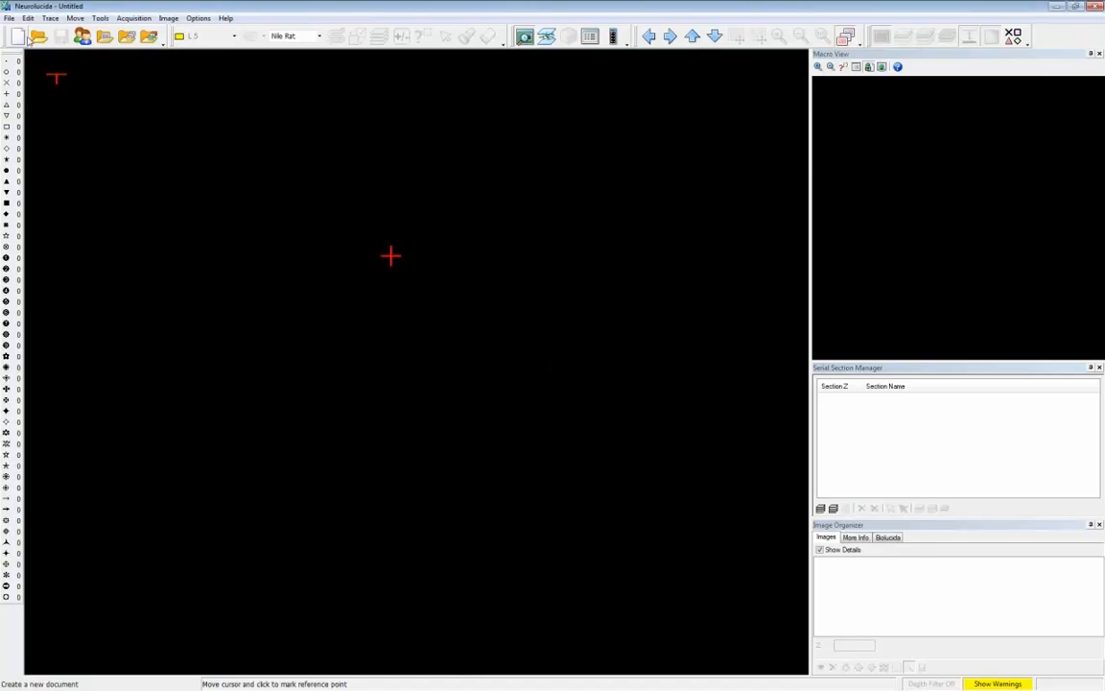
{"action": "left_click", "coordinate": [39, 37]}
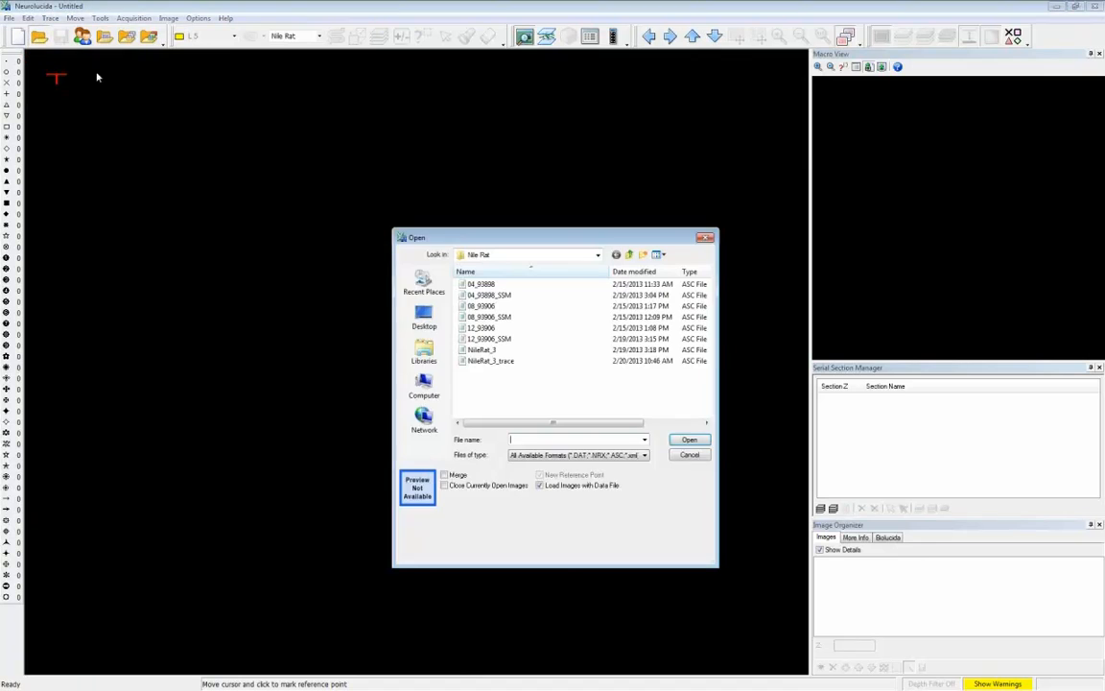
{"action": "left_click", "coordinate": [482, 285]}
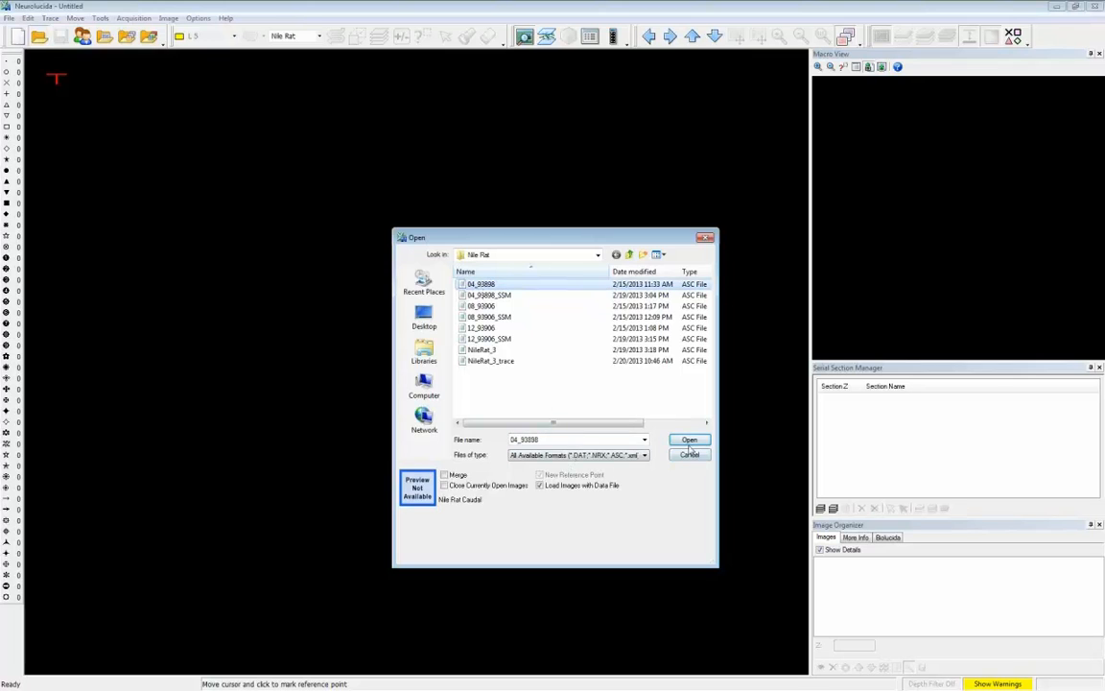
{"action": "left_click", "coordinate": [689, 439]}
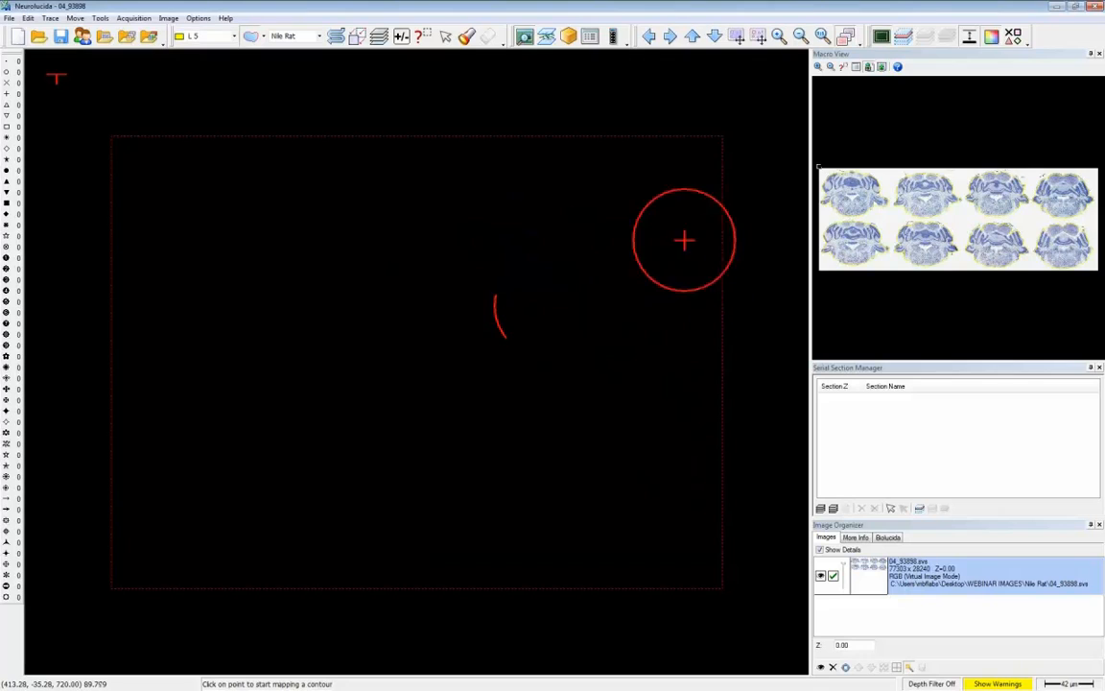
- Set up 8 serial sections with an evaluation interval of 3 and a section cut thickness of 30 µm
{"action": "left_click", "coordinate": [821, 509]}
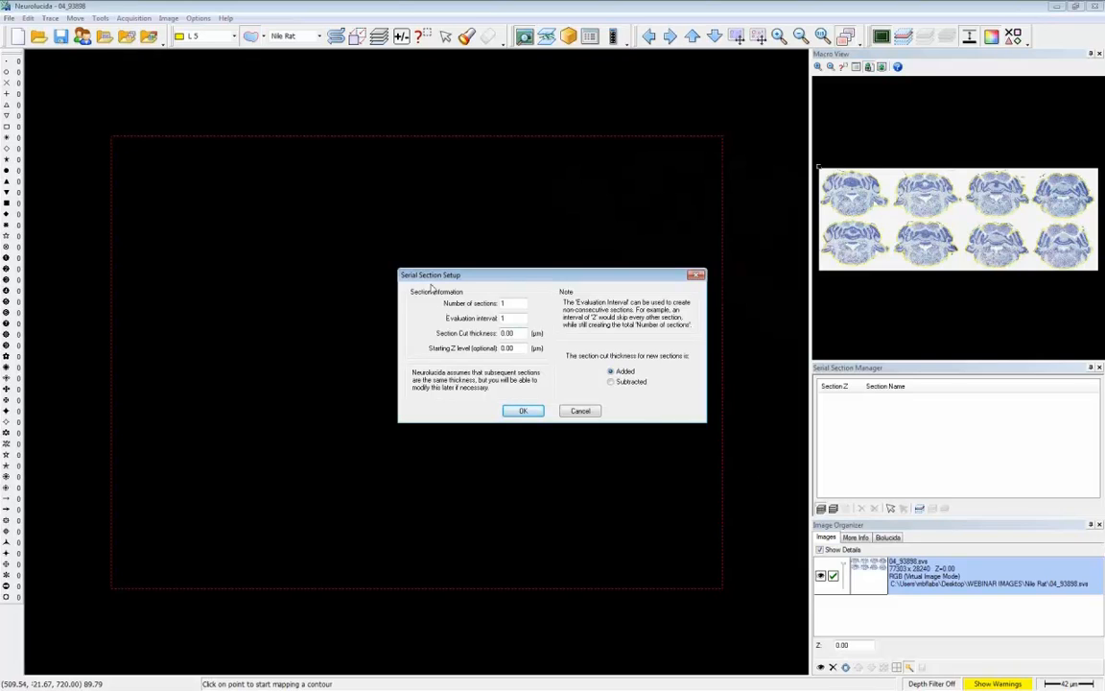
{"action": "left_click_drag", "start_coordinate": [503, 305], "coordinate": [462, 304]}
{"action": "type", "text": "8"}
{"action": "type", "text": "30"}
{"action": "left_click", "coordinate": [526, 413]}
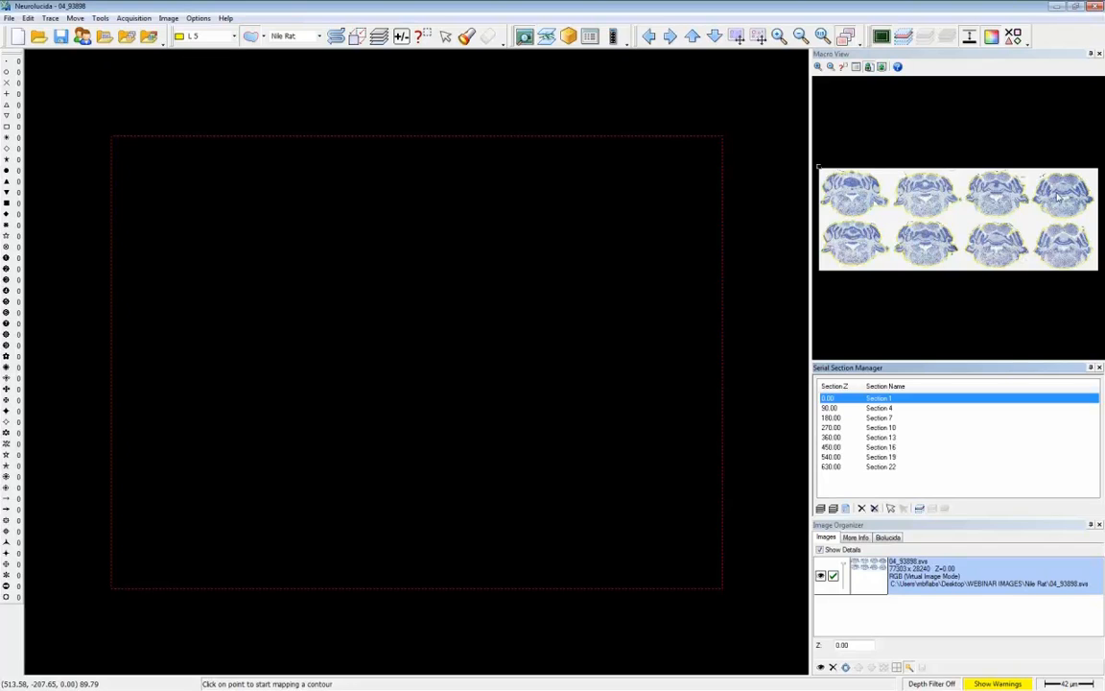
- Place the contour of the fourth lower-row brain section in Section 1
{"action": "left_click", "coordinate": [769, 118]}
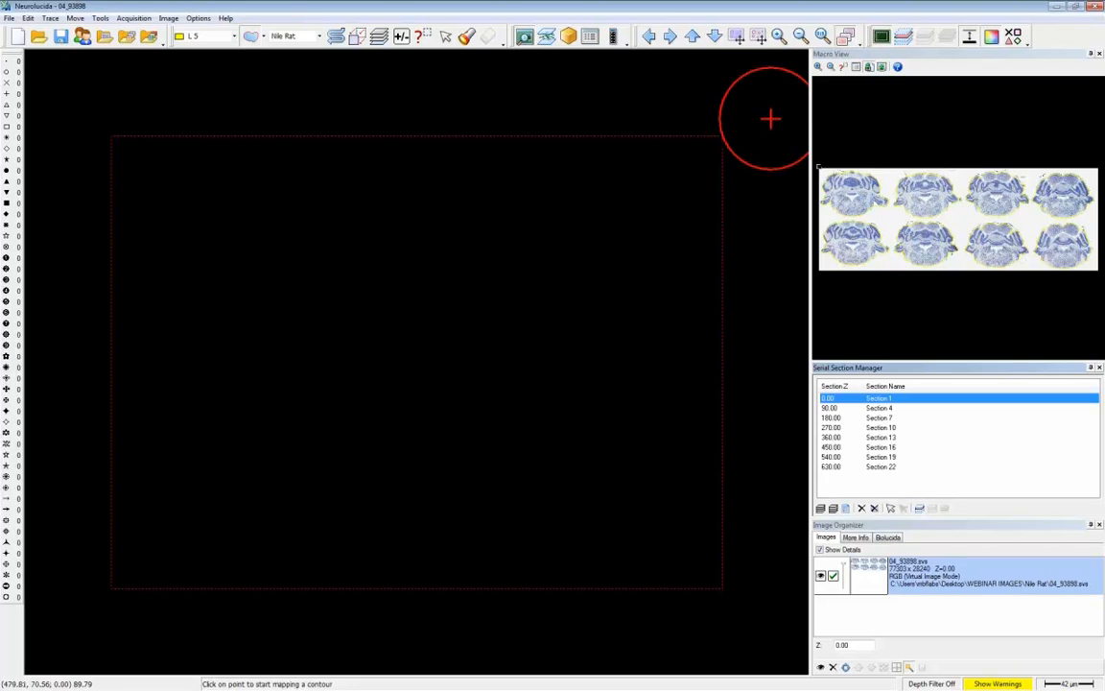
{"action": "left_click", "coordinate": [800, 36]}
{"action": "left_click", "coordinate": [800, 35]}
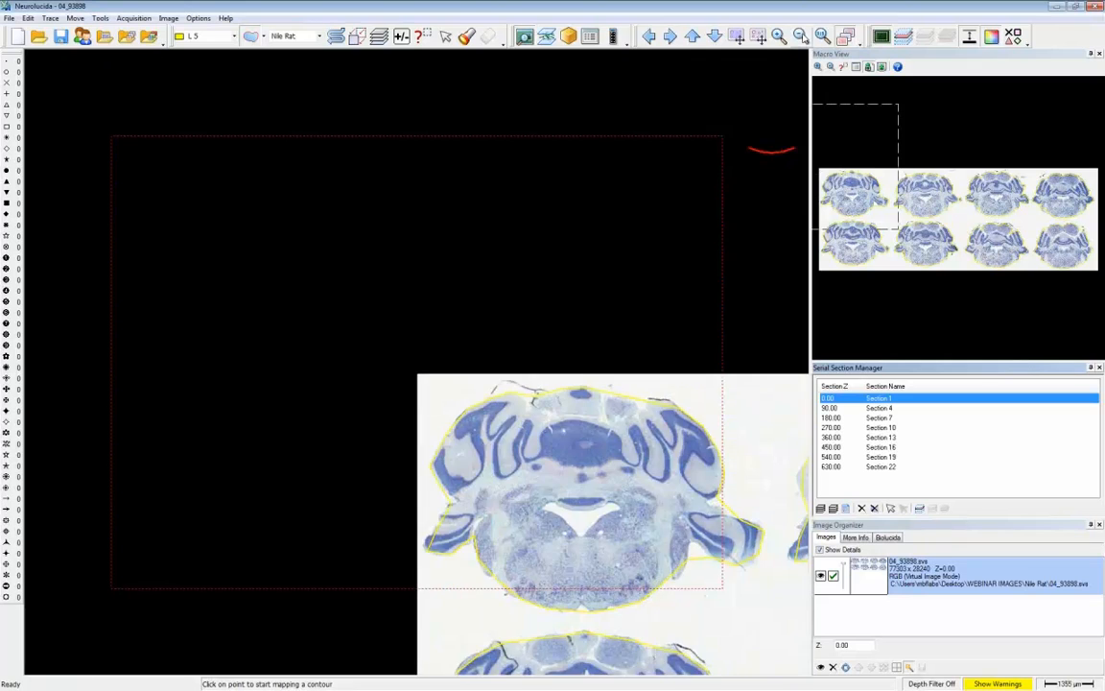
{"action": "left_click", "coordinate": [800, 36]}
{"action": "left_click", "coordinate": [800, 35]}
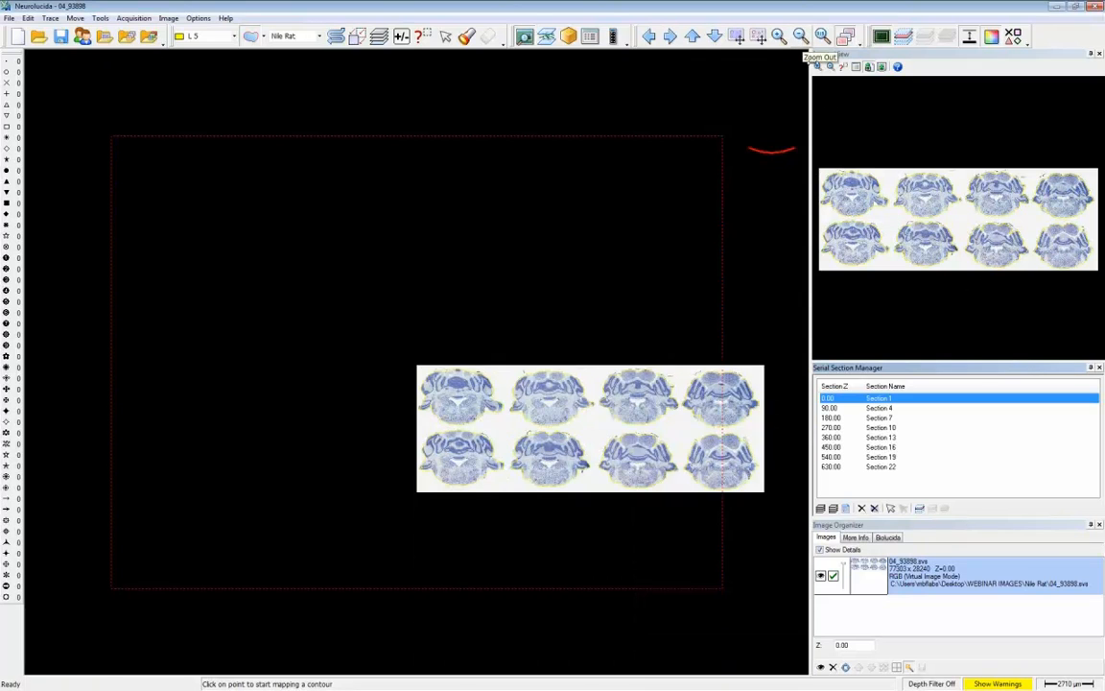
{"action": "left_click", "coordinate": [779, 36]}
{"action": "left_click_drag", "start_coordinate": [386, 317], "coordinate": [760, 493]}
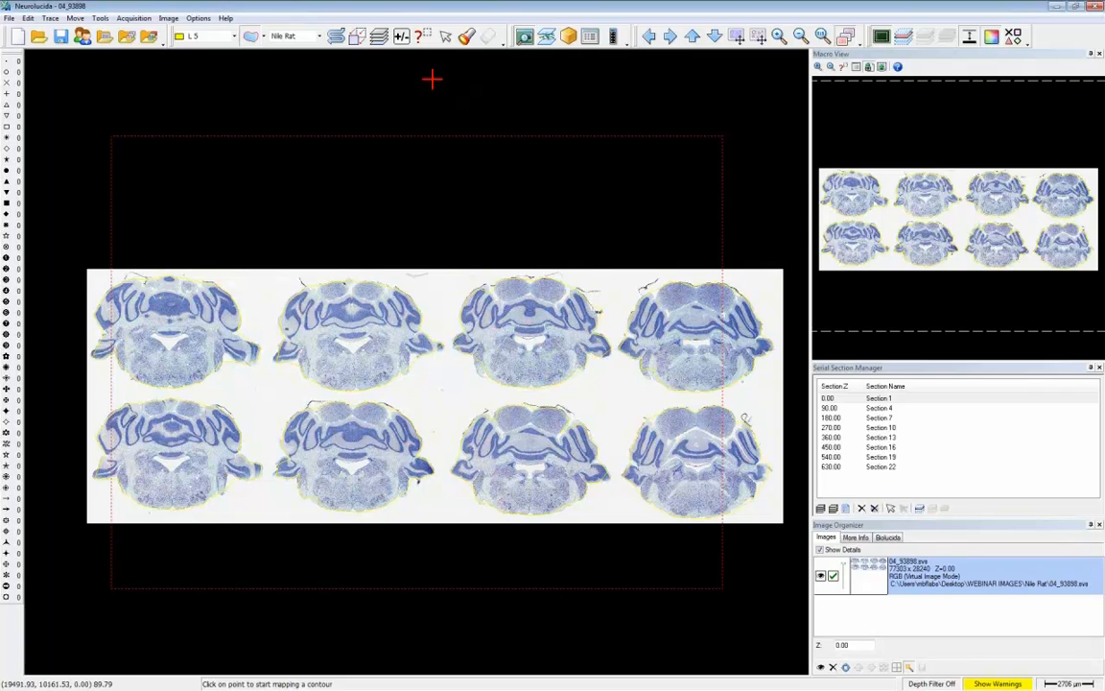
{"action": "left_click", "coordinate": [423, 37]}
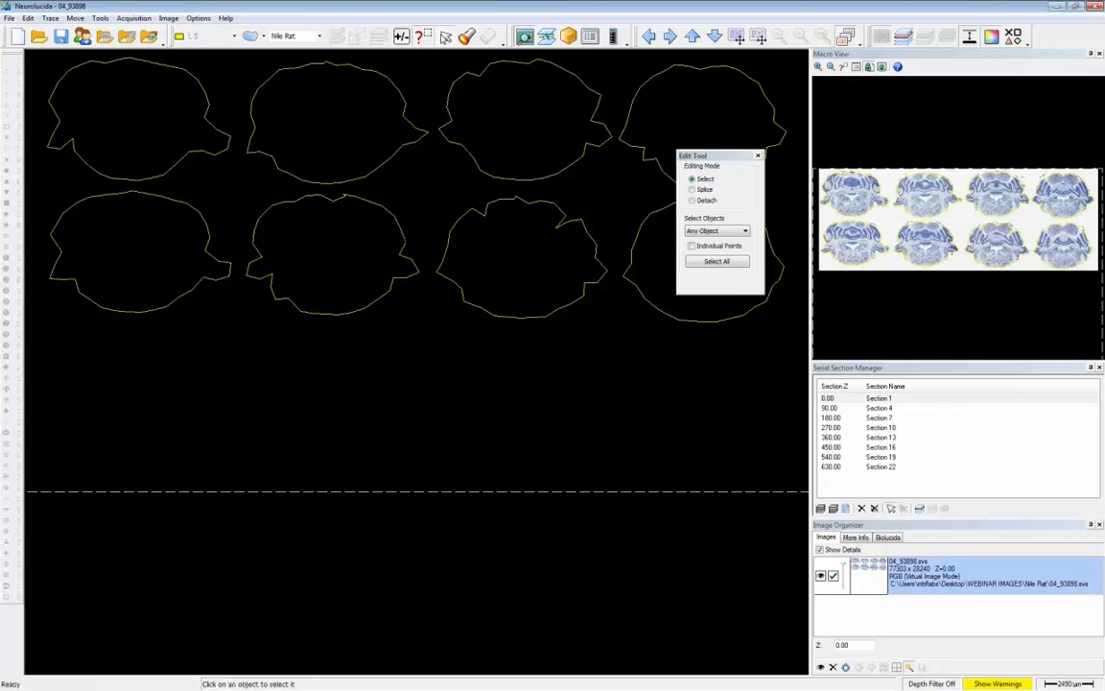
{"action": "left_click", "coordinate": [625, 257]}
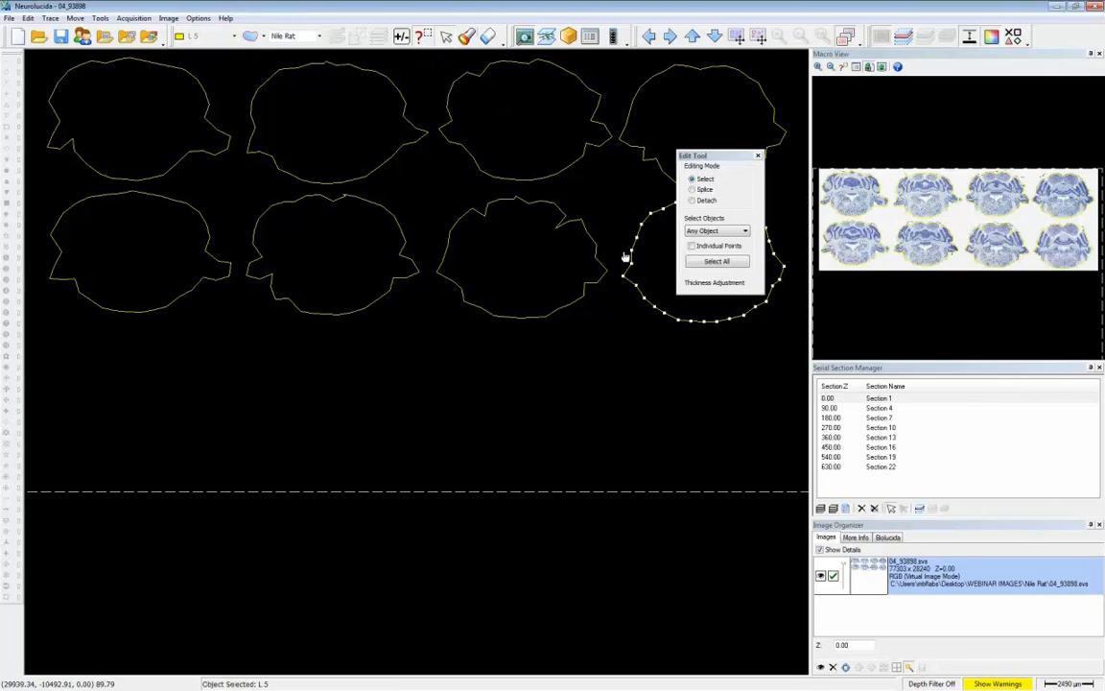
{"action": "right_click", "coordinate": [632, 387]}
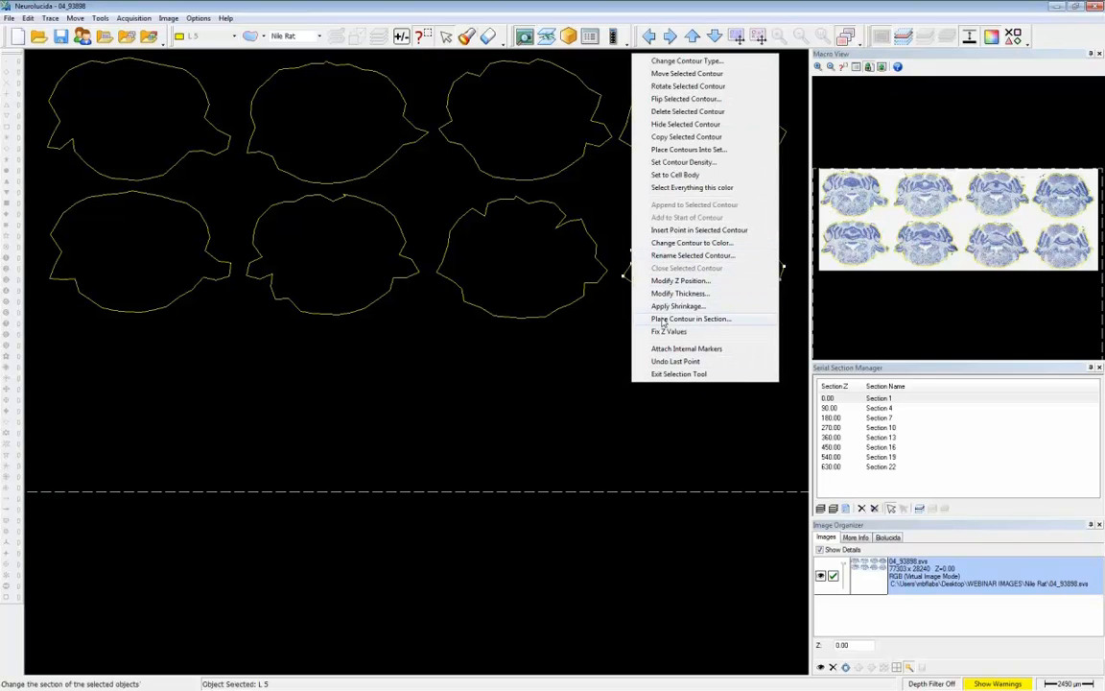
{"action": "left_click", "coordinate": [662, 320]}
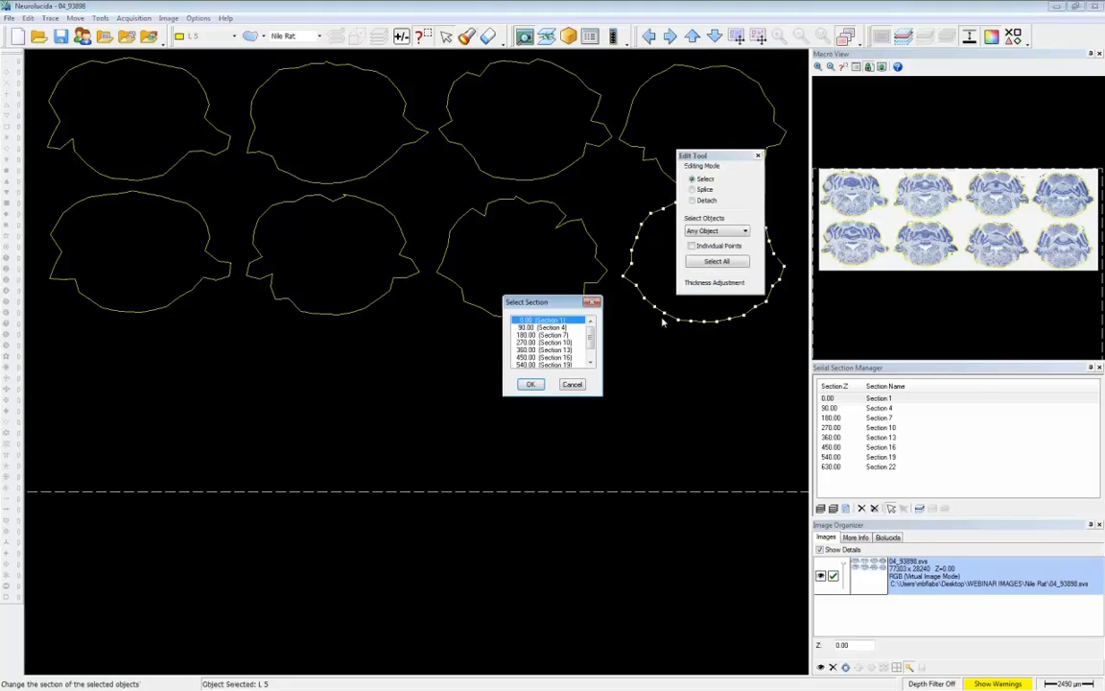
{"action": "left_click", "coordinate": [531, 383]}
- Place the fourth upper-row contour in its serial section and the third lower-row contour in Section 7
{"action": "left_click", "coordinate": [649, 157]}
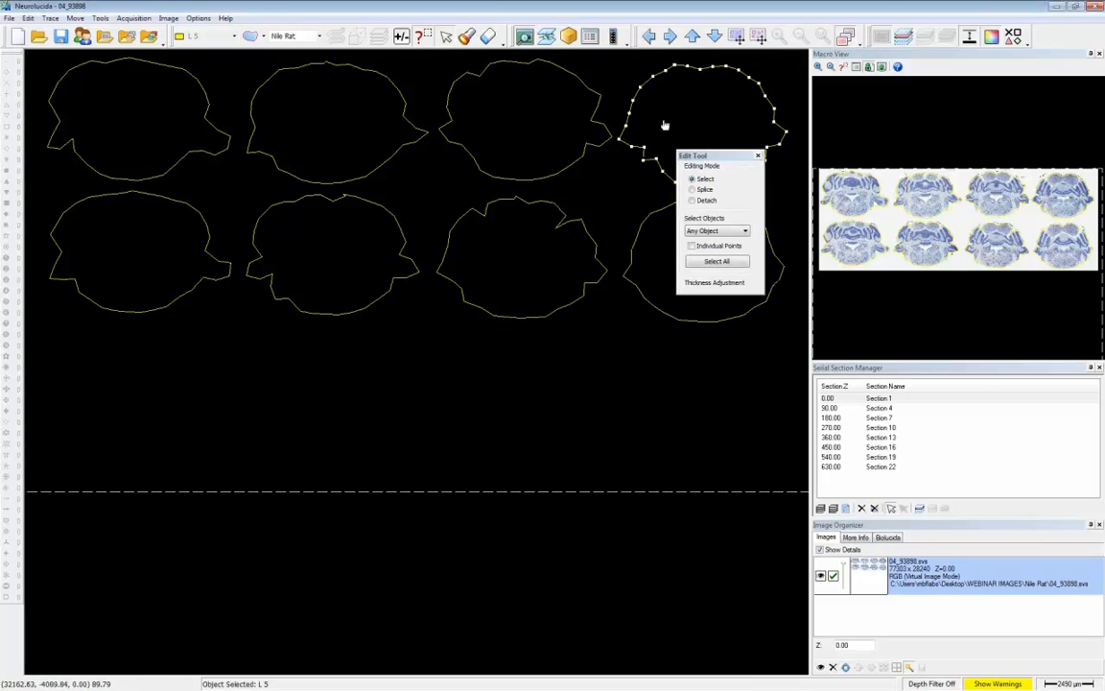
{"action": "right_click", "coordinate": [665, 122]}
{"action": "left_click", "coordinate": [693, 385]}
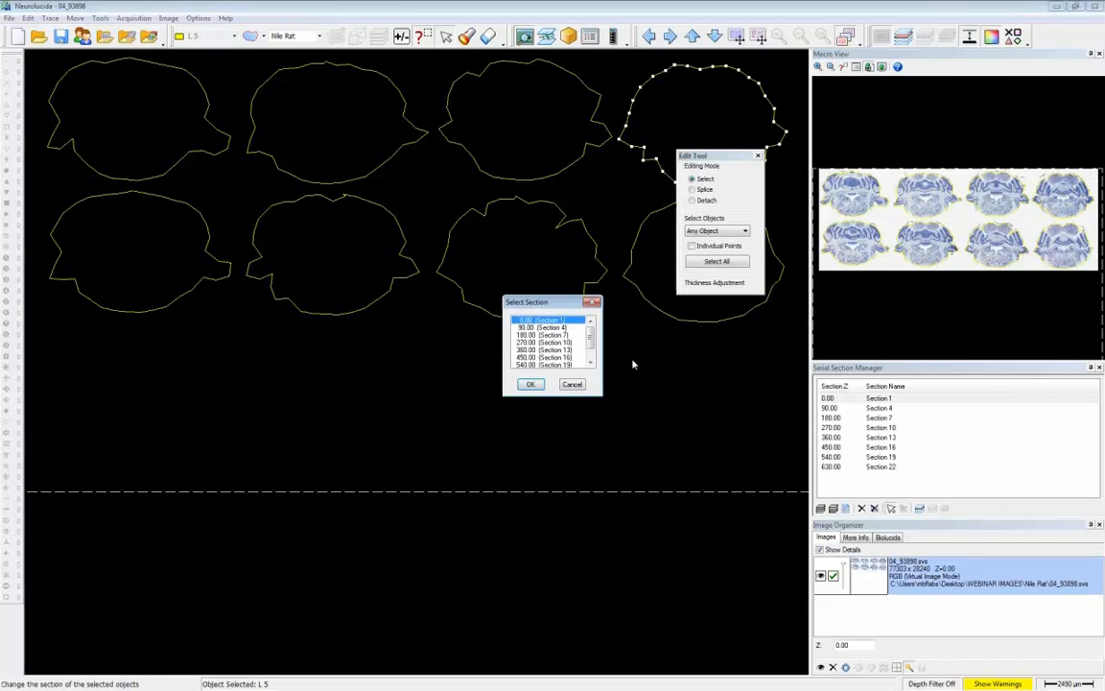
{"action": "left_click", "coordinate": [531, 384]}
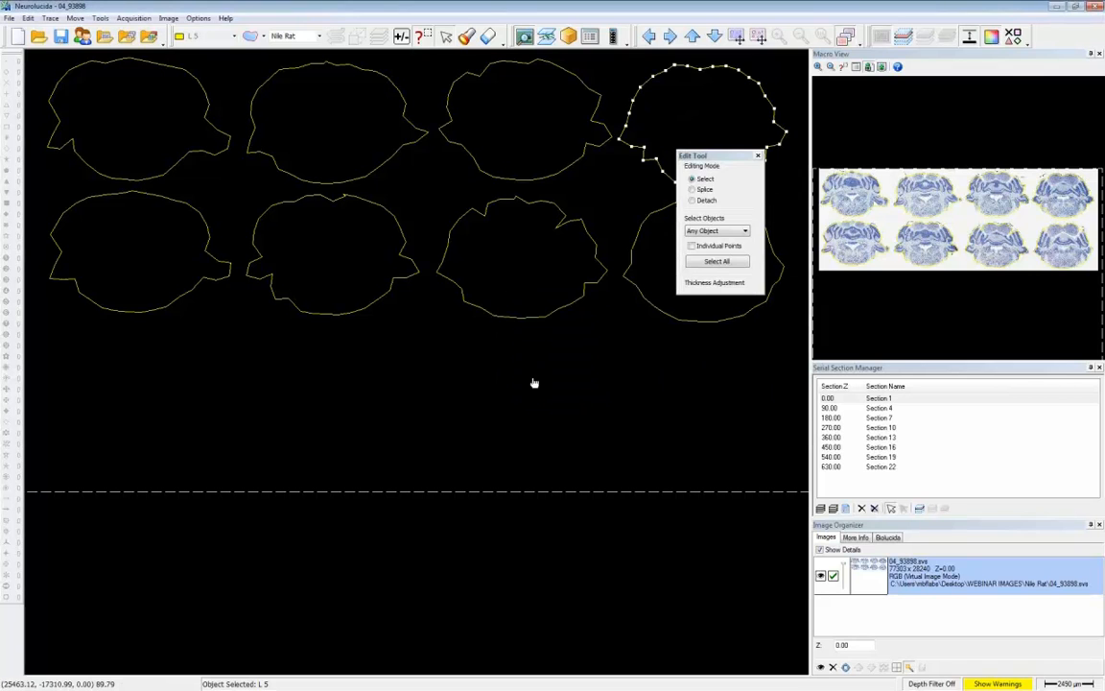
{"action": "left_click", "coordinate": [525, 294]}
{"action": "right_click", "coordinate": [526, 294]}
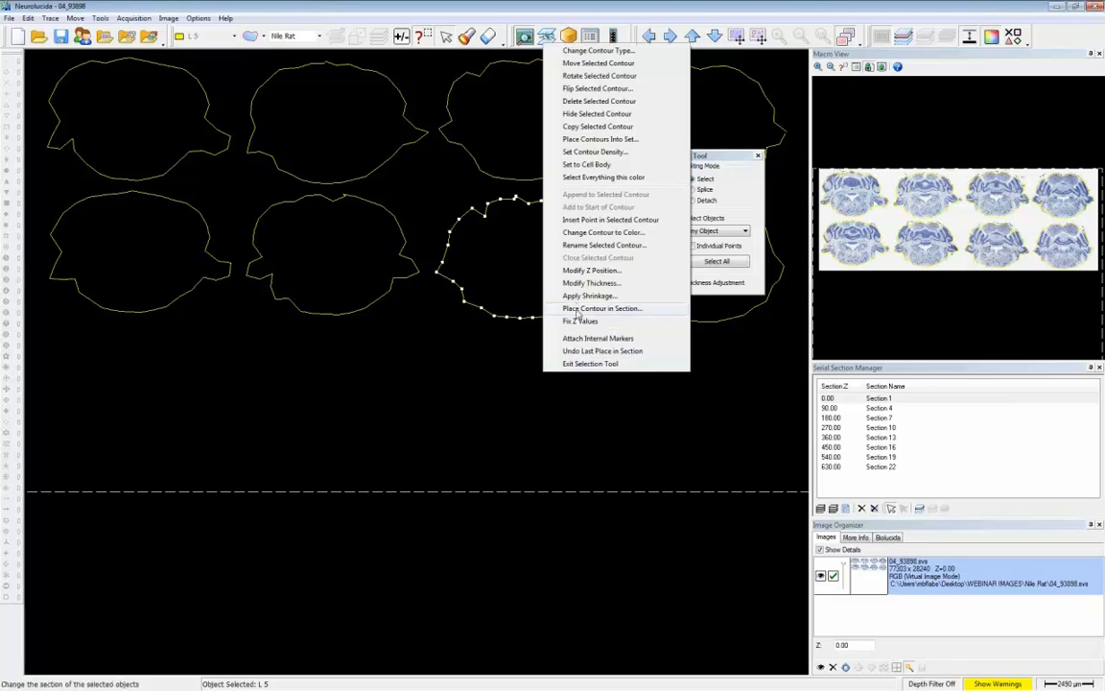
{"action": "left_click", "coordinate": [560, 290]}
{"action": "left_click", "coordinate": [542, 335]}
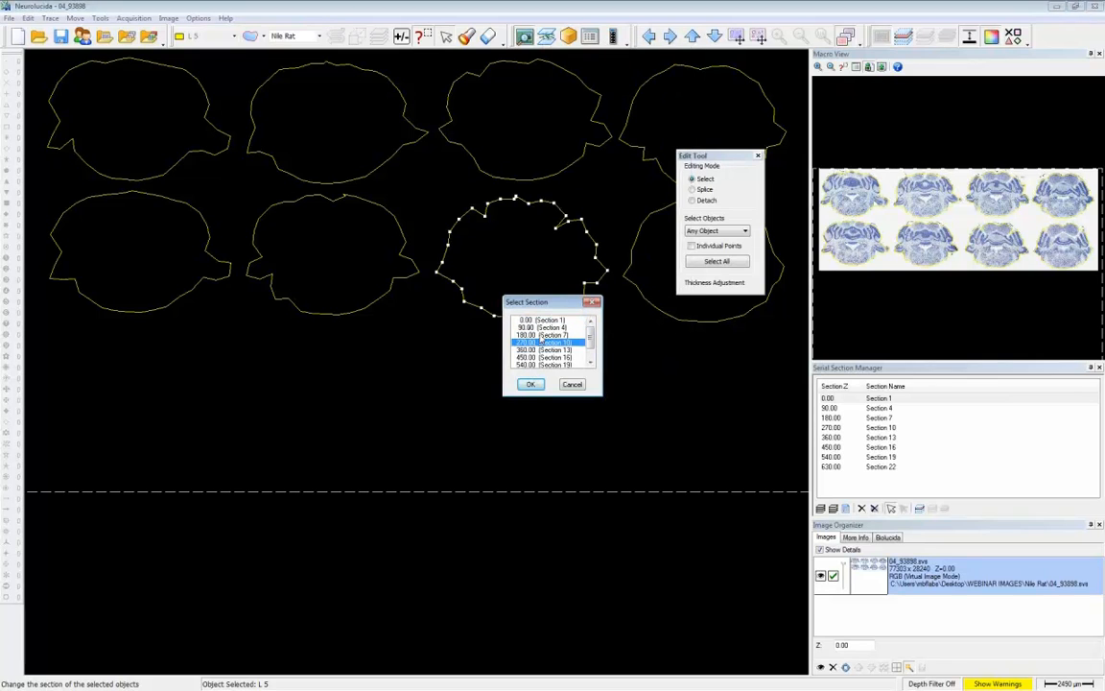
{"action": "left_click", "coordinate": [533, 382]}
- Place the third upper-row contour in Section 10 and the second lower-row contour in Section 13
{"action": "right_click", "coordinate": [518, 147]}
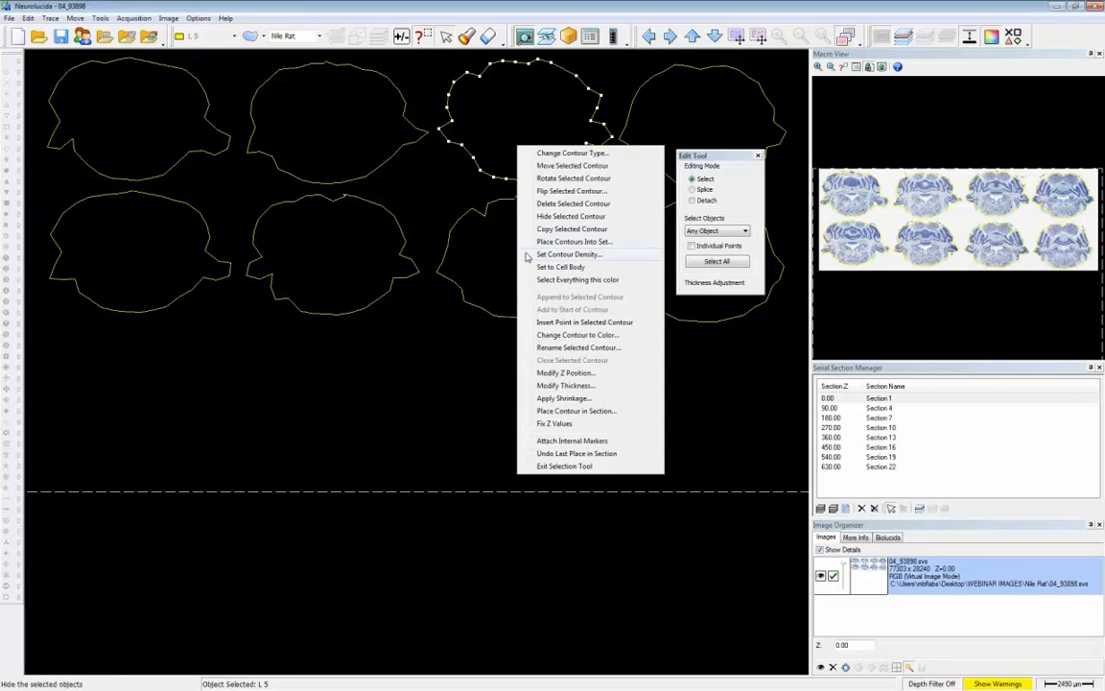
{"action": "left_click", "coordinate": [562, 410]}
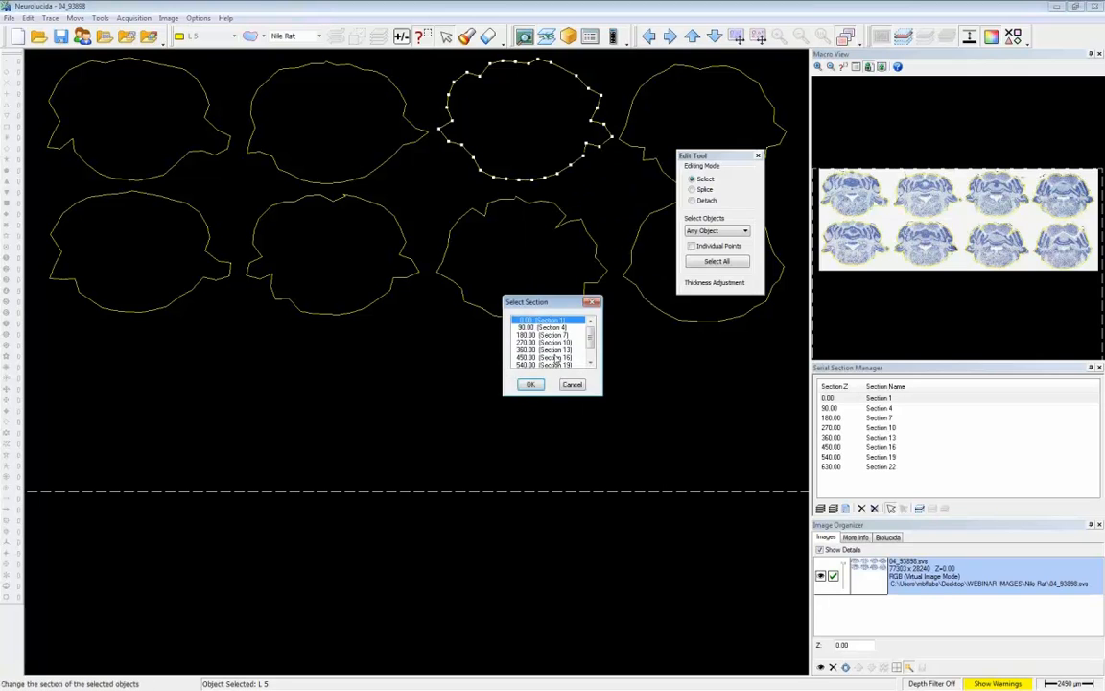
{"action": "left_click", "coordinate": [553, 344]}
{"action": "left_click", "coordinate": [535, 383]}
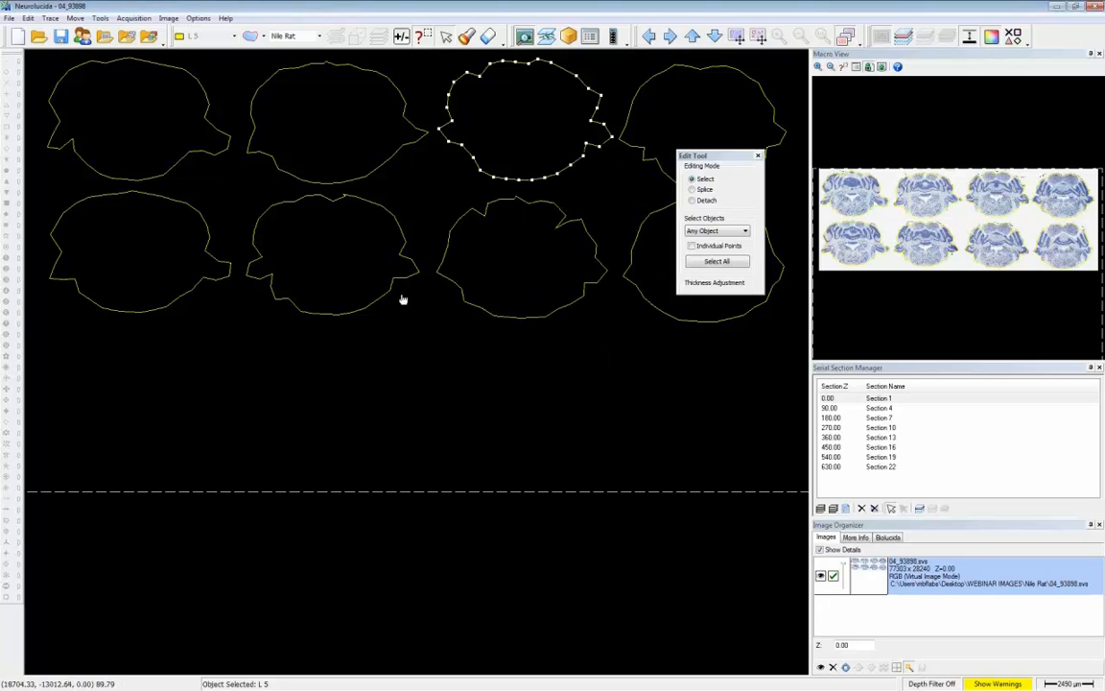
{"action": "right_click", "coordinate": [347, 260]}
{"action": "left_click", "coordinate": [388, 524]}
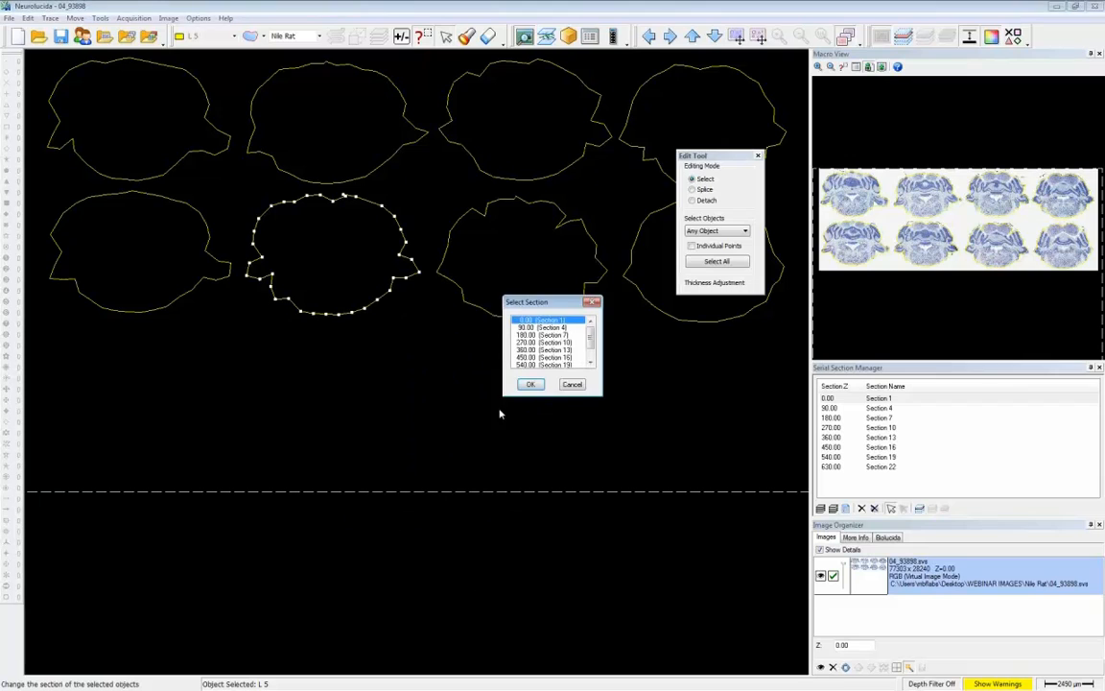
{"action": "left_click", "coordinate": [536, 350]}
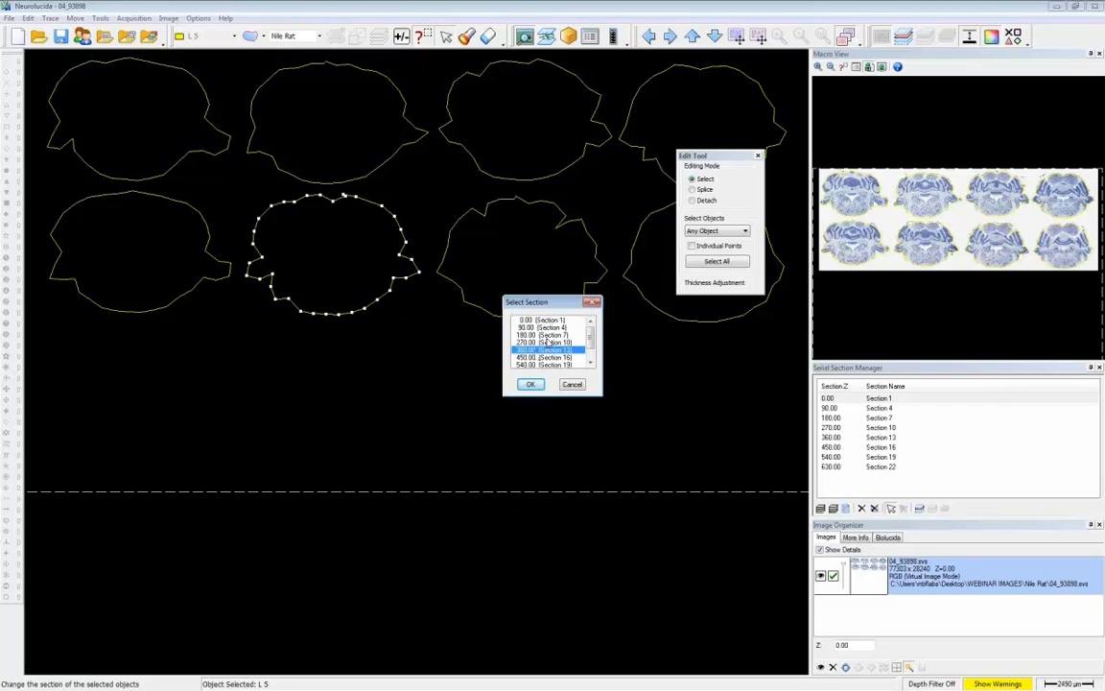
{"action": "left_click", "coordinate": [539, 385]}
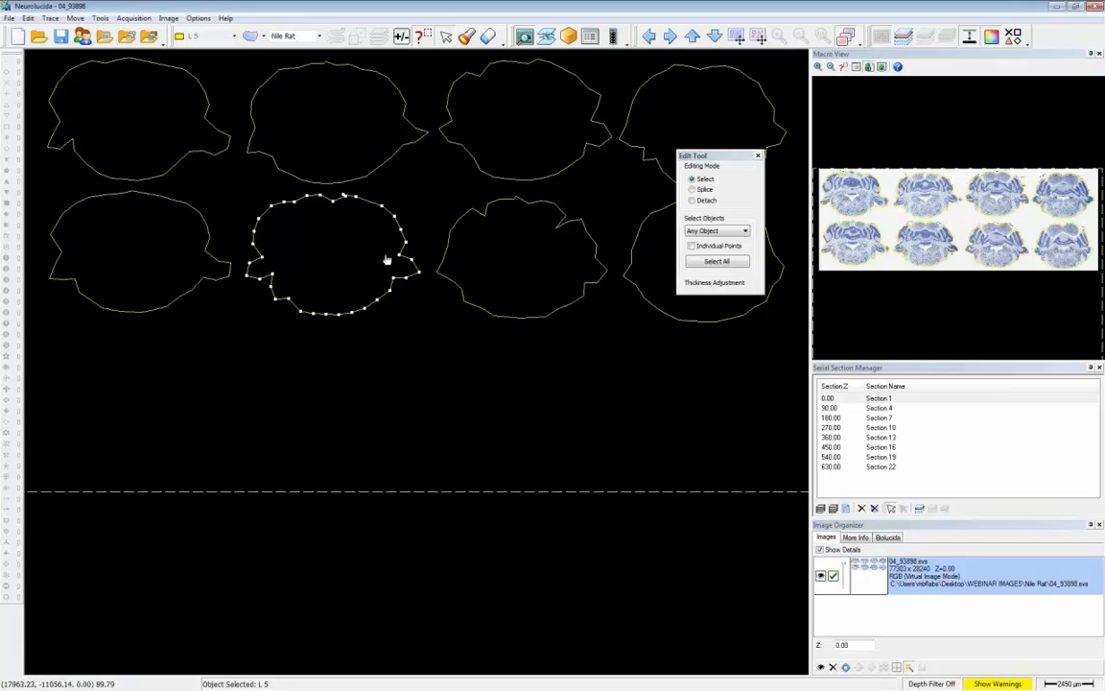
- Place the second upper-row contour in Section 16 and the first lower-row contour in Section 19
{"action": "right_click", "coordinate": [328, 221]}
{"action": "left_click", "coordinate": [375, 416]}
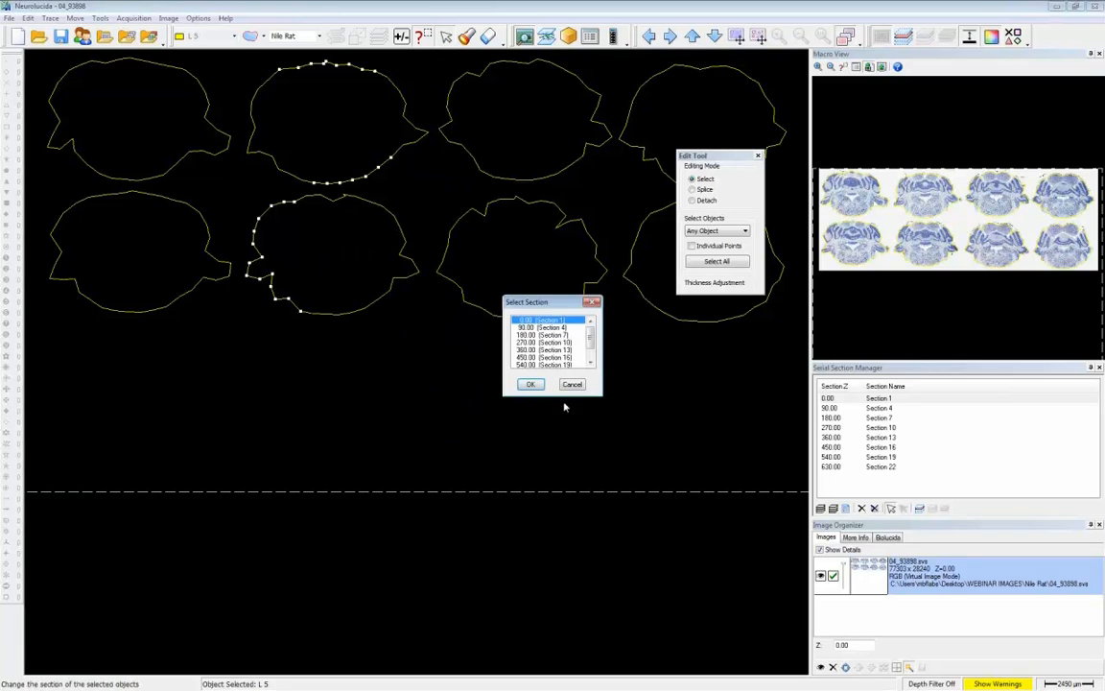
{"action": "scroll", "coordinate": [581, 355], "scroll_direction": "down", "scroll_amount": 2}
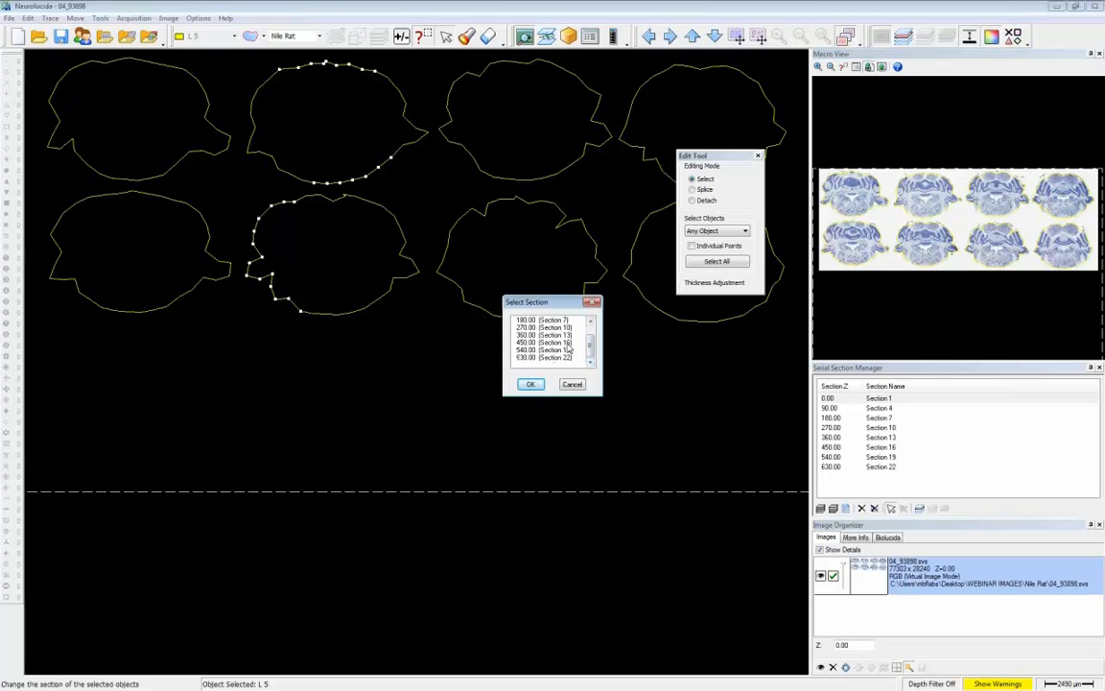
{"action": "left_click", "coordinate": [566, 343]}
{"action": "left_click", "coordinate": [531, 384]}
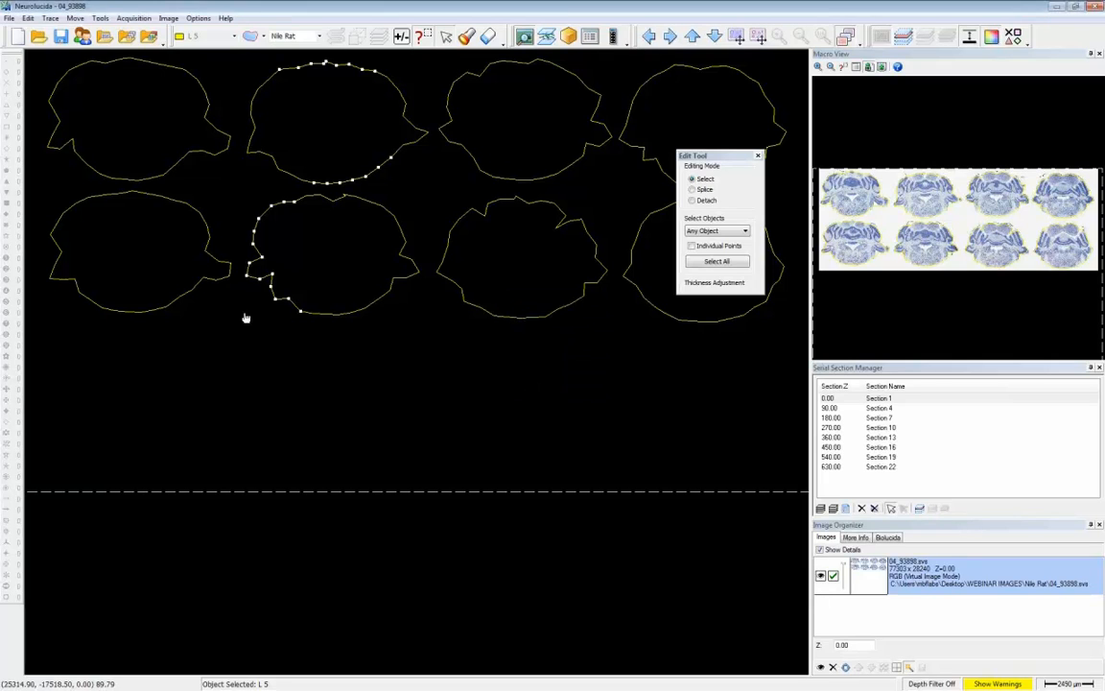
{"action": "right_click", "coordinate": [152, 296]}
{"action": "left_click", "coordinate": [210, 560]}
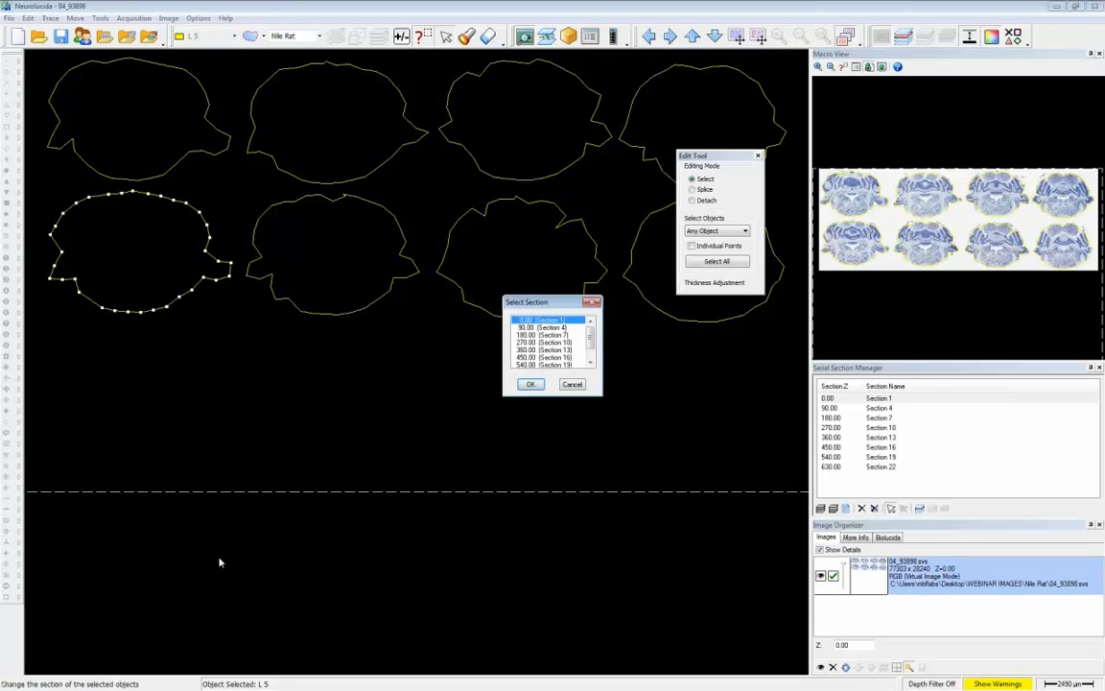
{"action": "left_click", "coordinate": [588, 347]}
{"action": "left_click", "coordinate": [542, 356]}
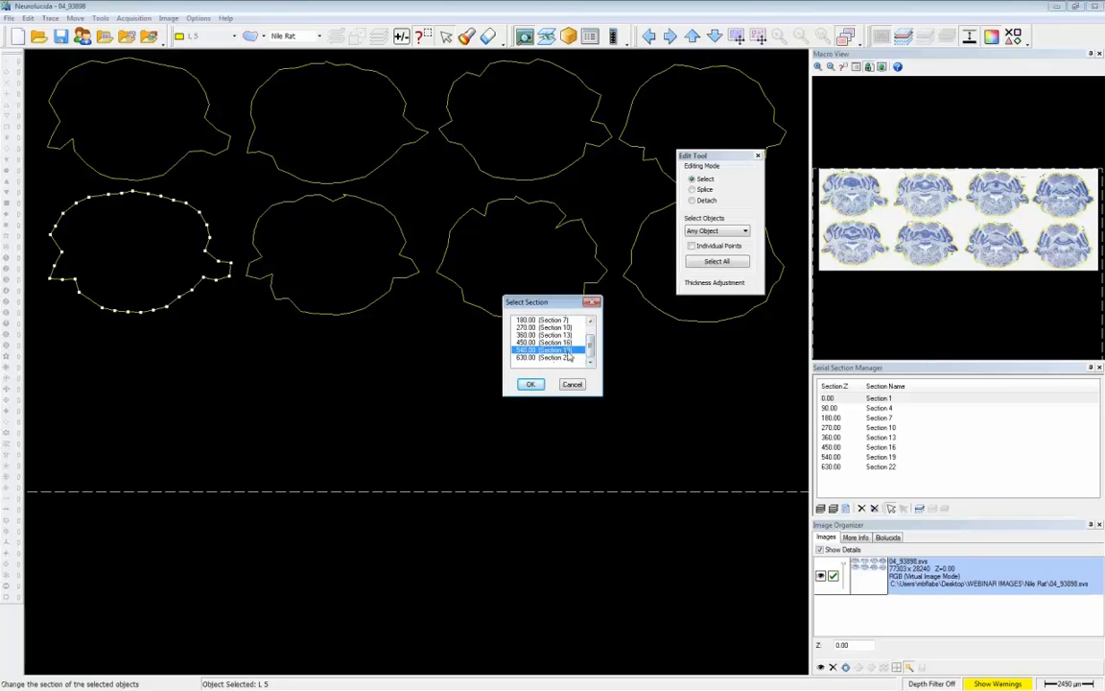
{"action": "left_click", "coordinate": [531, 383]}
- Place the first upper-row contour in Section 22 and leave the object selection mode
{"action": "right_click", "coordinate": [135, 149]}
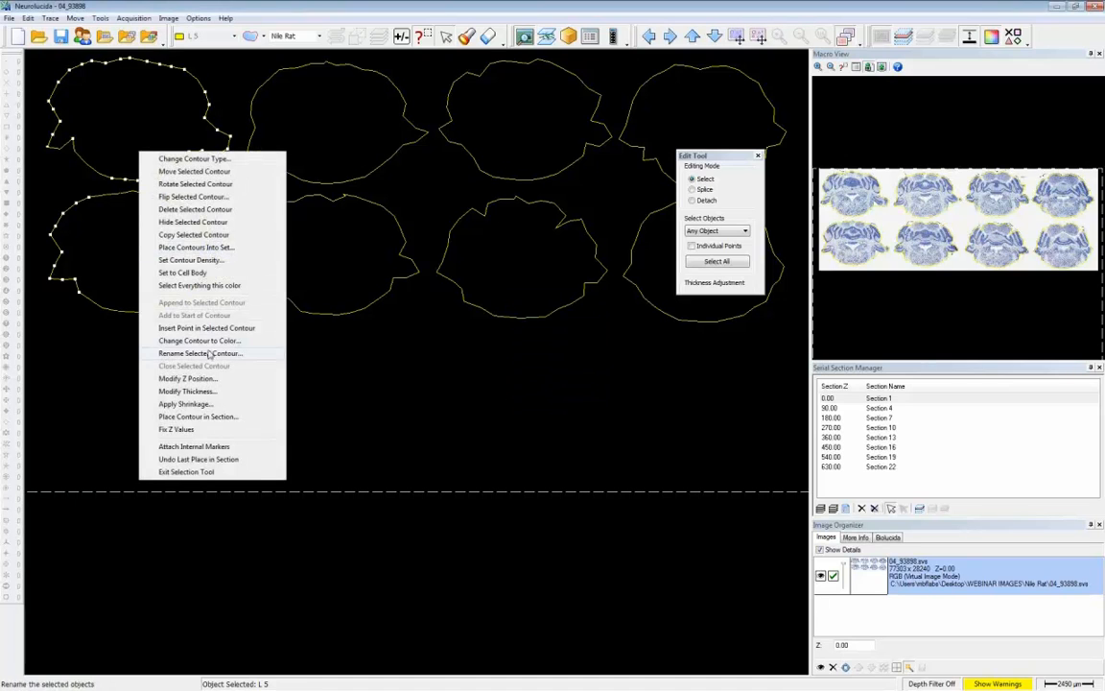
{"action": "left_click", "coordinate": [249, 415]}
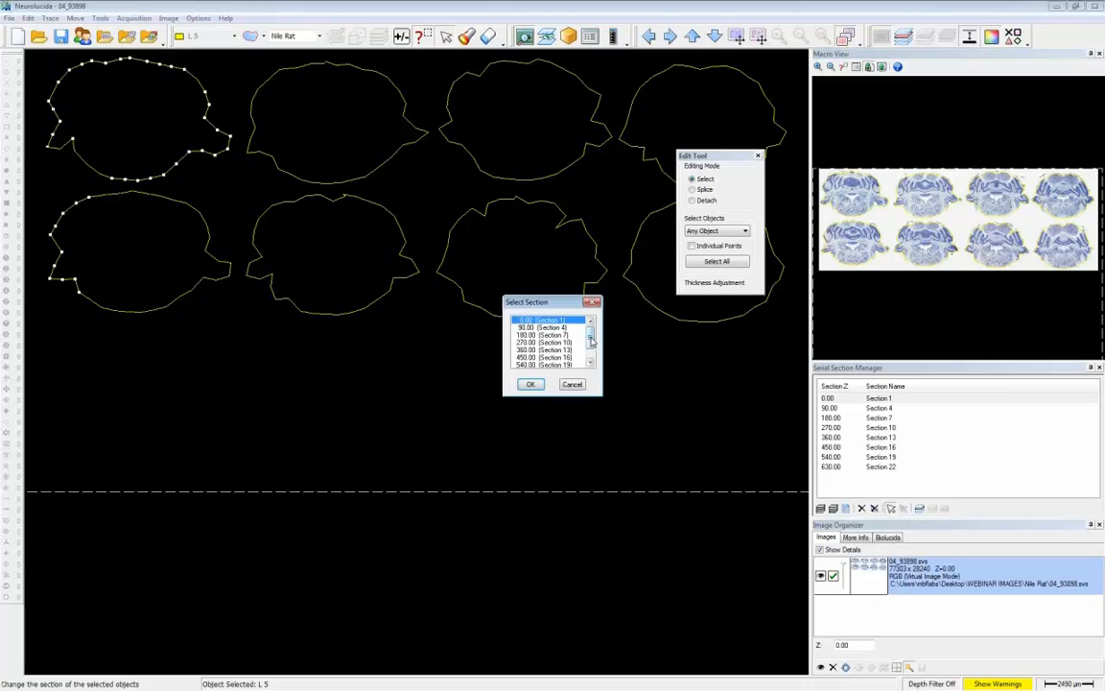
{"action": "scroll", "coordinate": [547, 346], "scroll_direction": "down", "scroll_amount": 2}
{"action": "left_click", "coordinate": [564, 358]}
{"action": "left_click", "coordinate": [531, 384]}
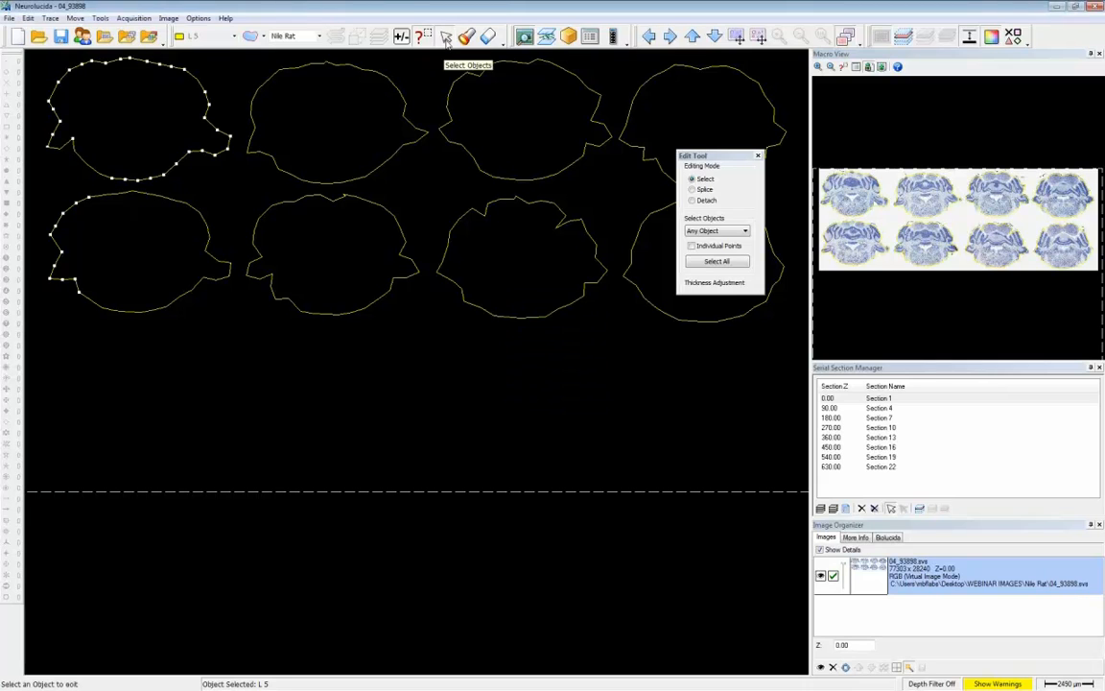
{"action": "left_click", "coordinate": [401, 35]}
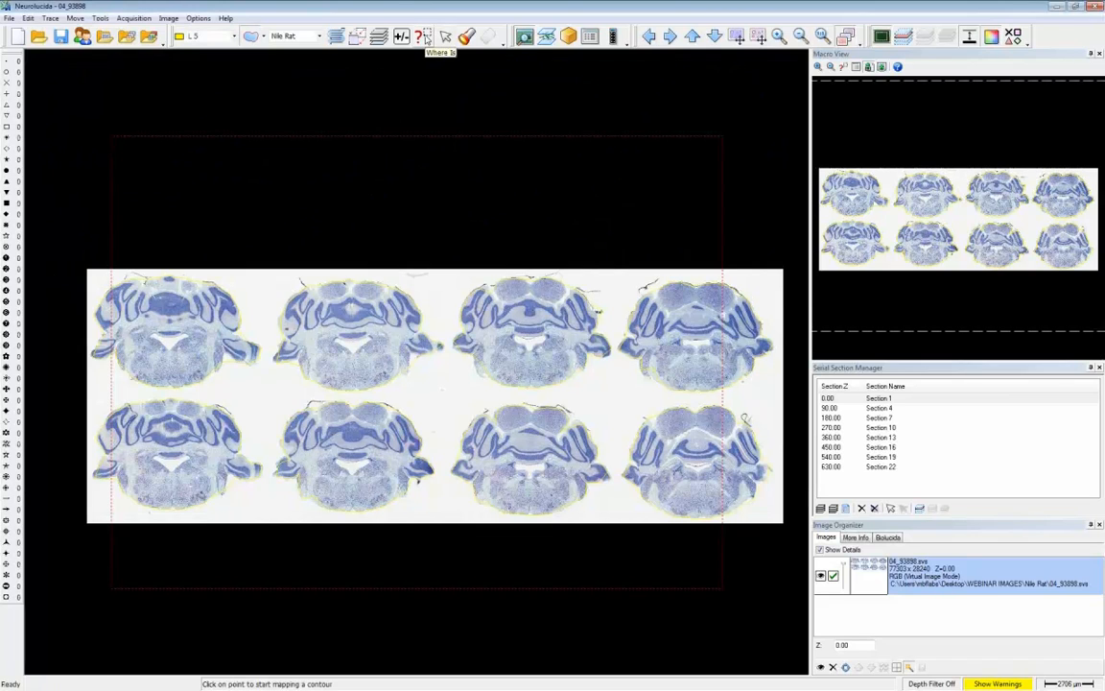
- Go to Section 22 in the Serial Section Manager, frame its whole slice and display only the current section
{"action": "left_click", "coordinate": [253, 305]}
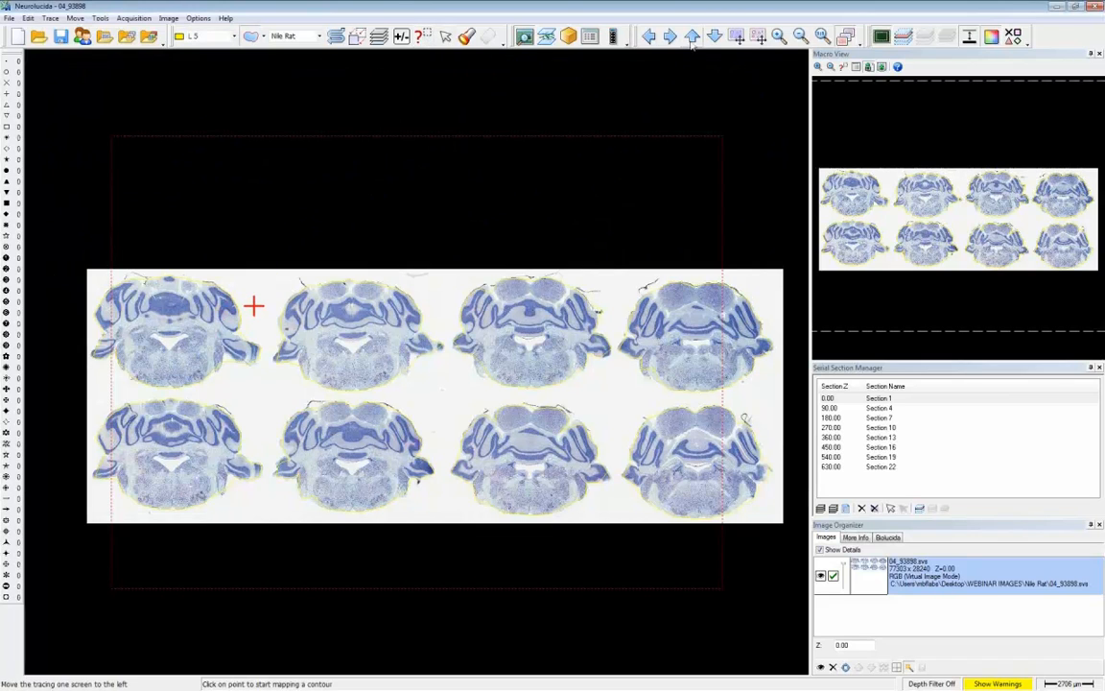
{"action": "left_click", "coordinate": [737, 36]}
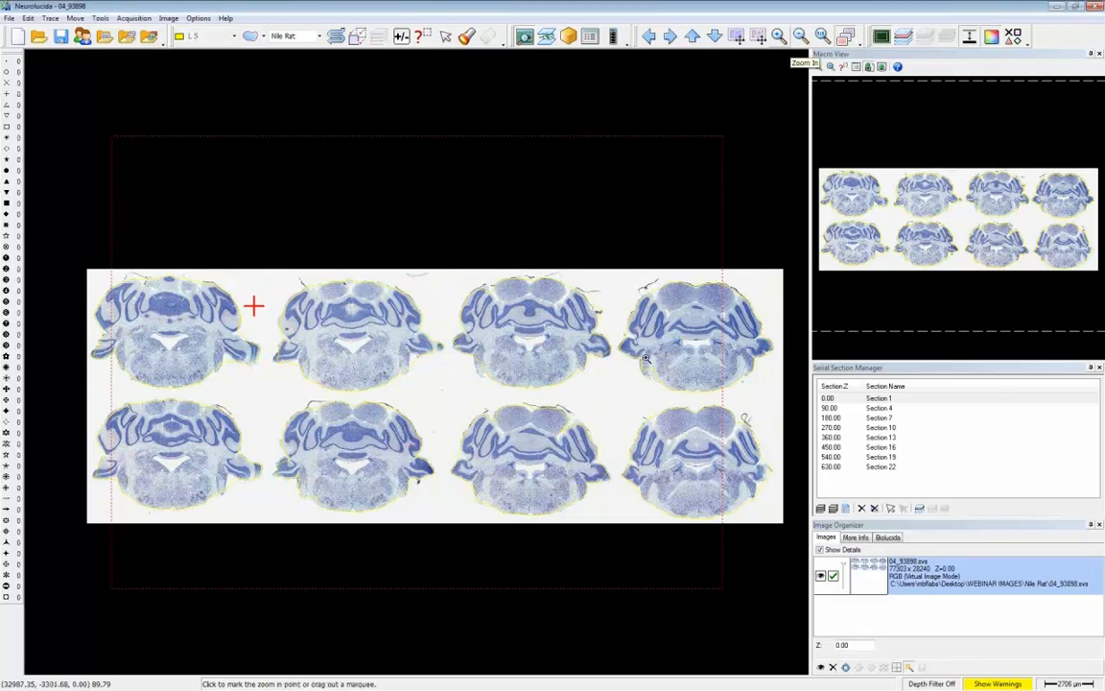
{"action": "left_click_drag", "start_coordinate": [157, 331], "coordinate": [230, 394]}
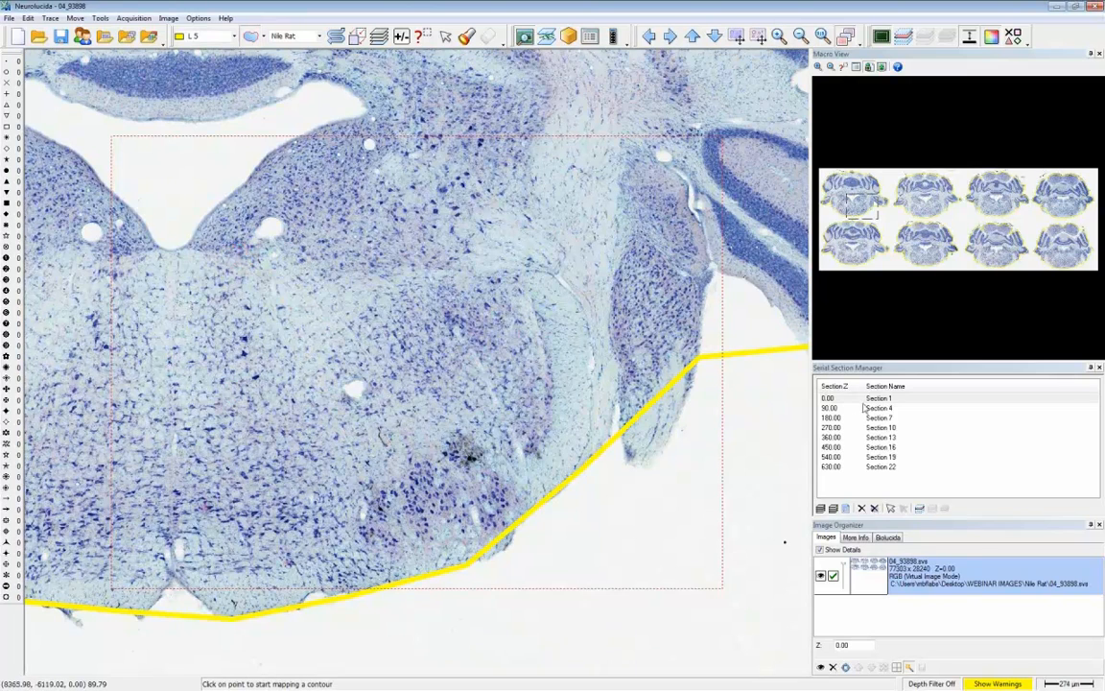
{"action": "double_click", "coordinate": [869, 468]}
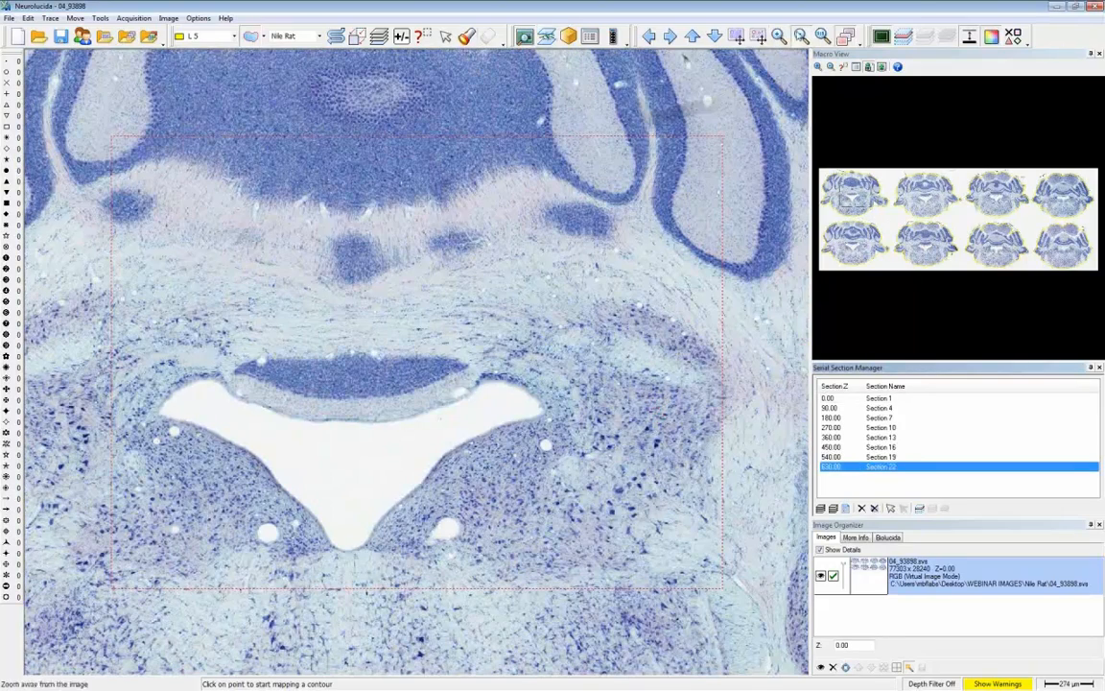
{"action": "left_click", "coordinate": [802, 37]}
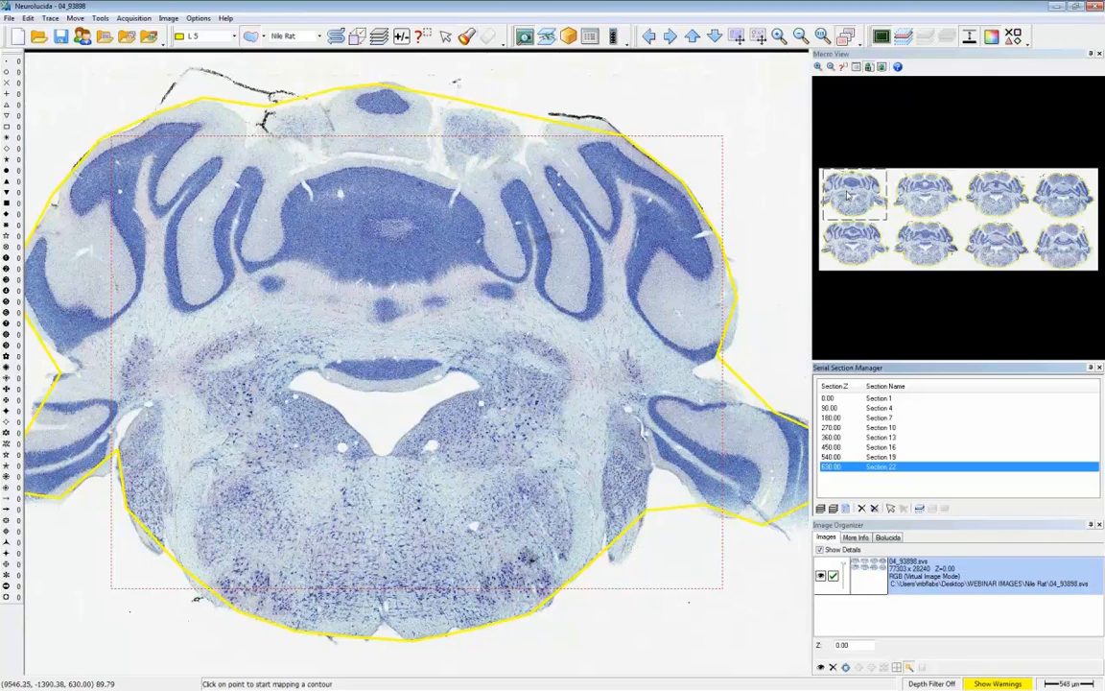
{"action": "left_click", "coordinate": [919, 509]}
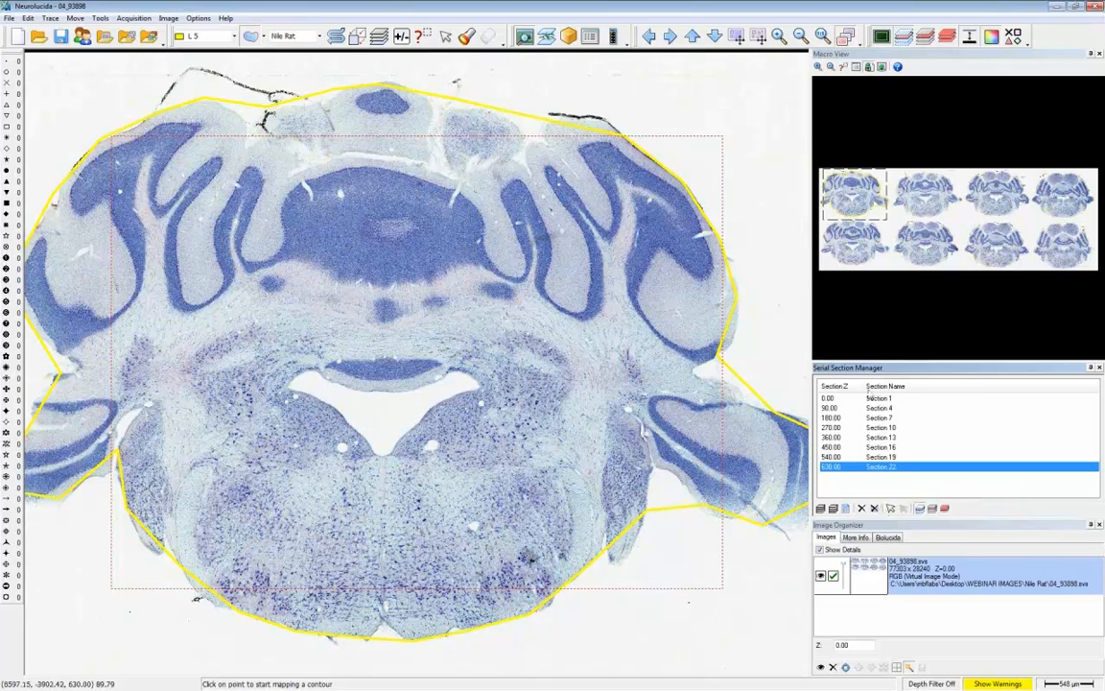
- Go to Section 19 and magnify the lower brainstem area around the dark labelled cells
{"action": "left_click", "coordinate": [892, 459]}
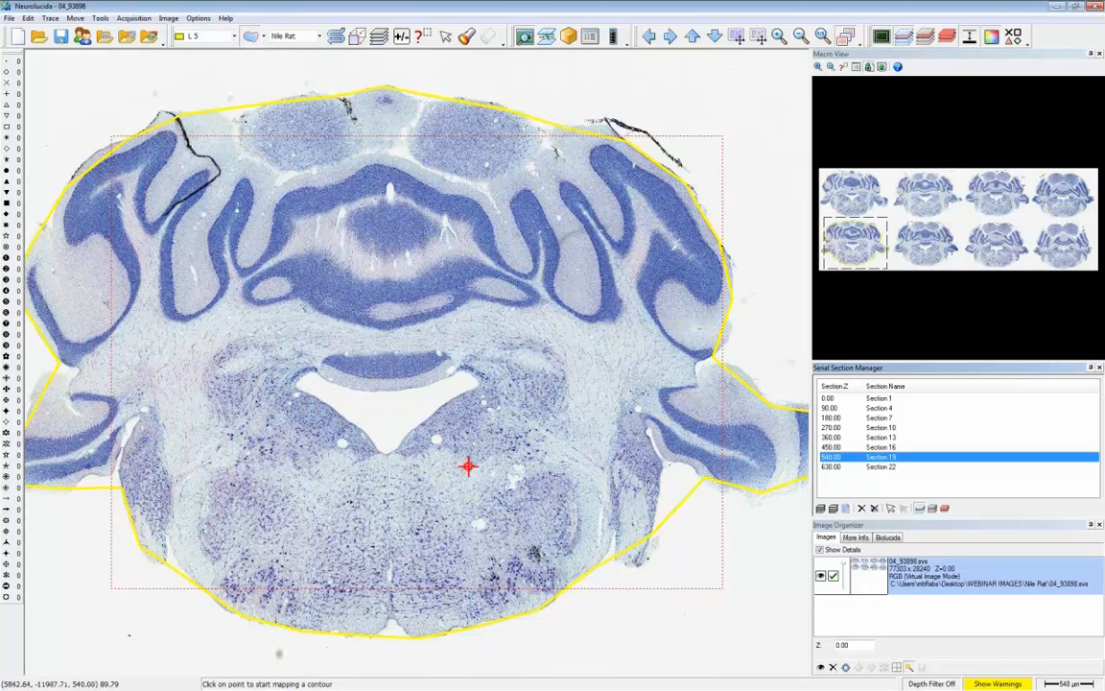
{"action": "left_click", "coordinate": [779, 37]}
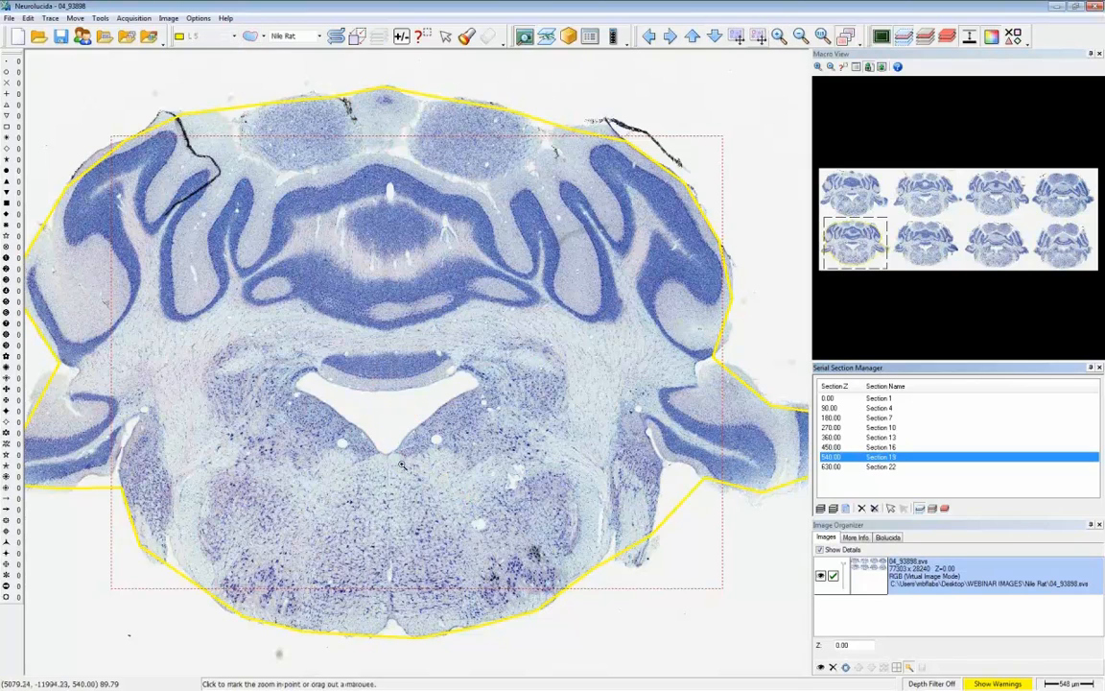
{"action": "left_click_drag", "start_coordinate": [389, 401], "coordinate": [573, 629]}
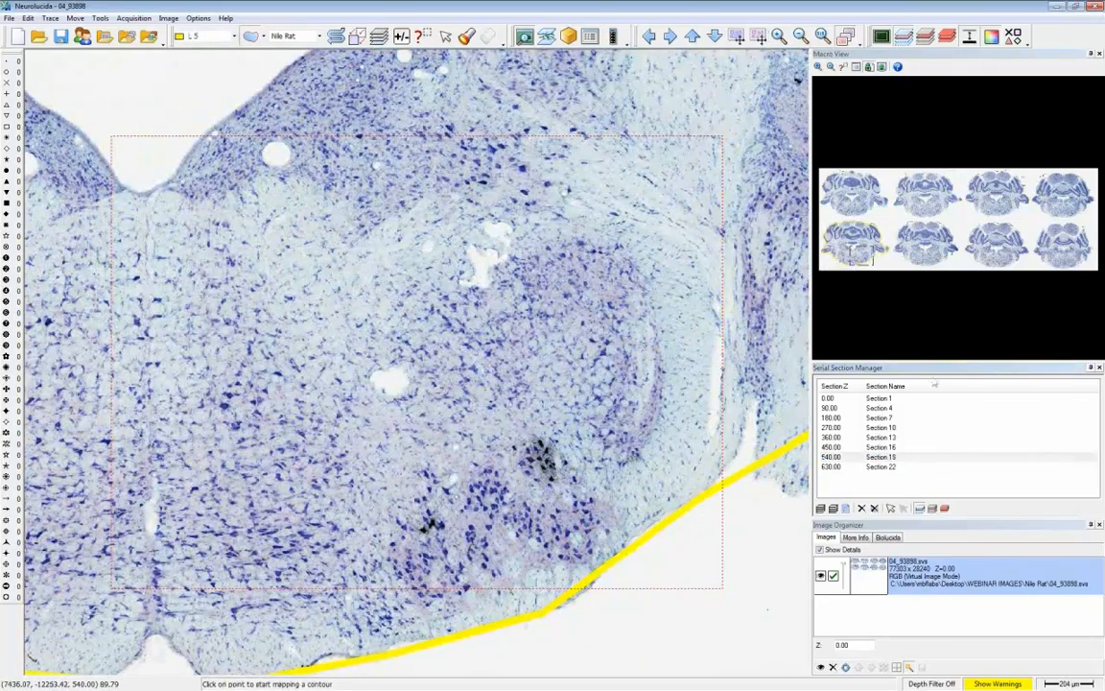
- Browse the same magnified brainstem area through the serial sections from Section 16 to Section 1
{"action": "left_click", "coordinate": [881, 447]}
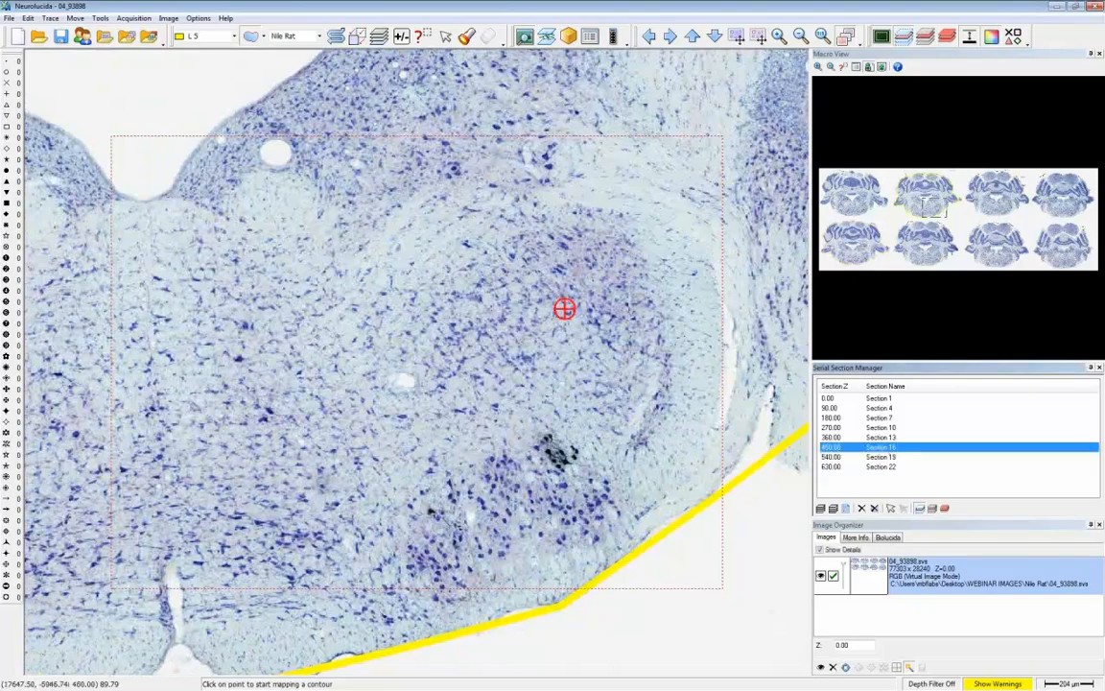
{"action": "key", "text": "Up"}
{"action": "key", "text": "Up"}
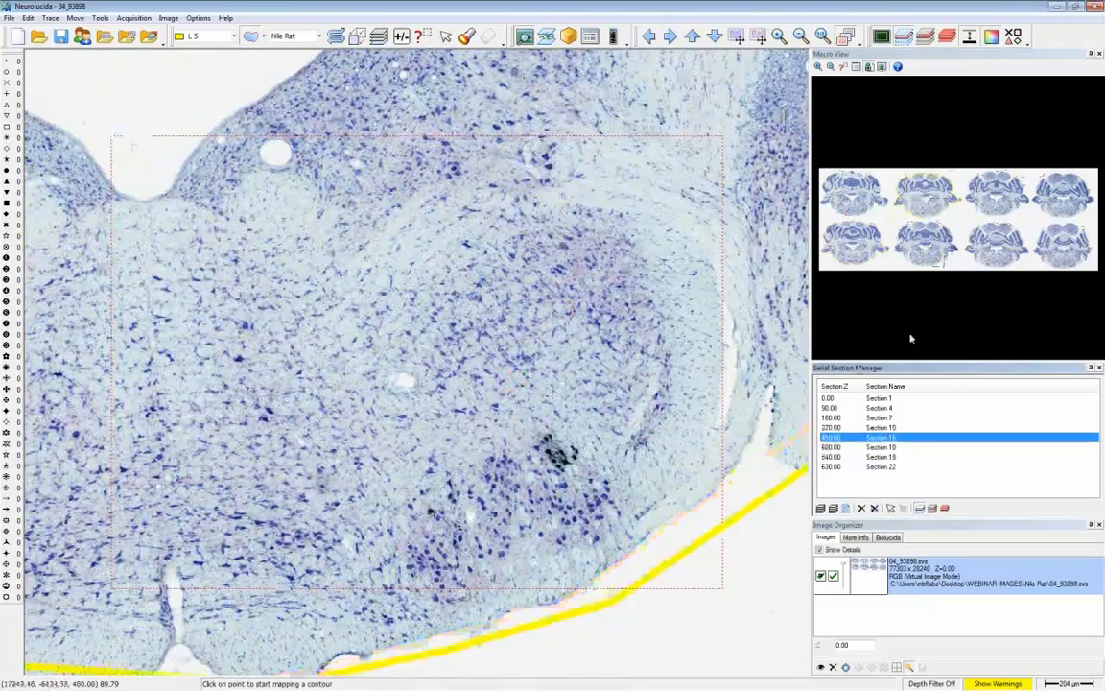
{"action": "key", "text": "Up"}
{"action": "key", "text": "Up"}
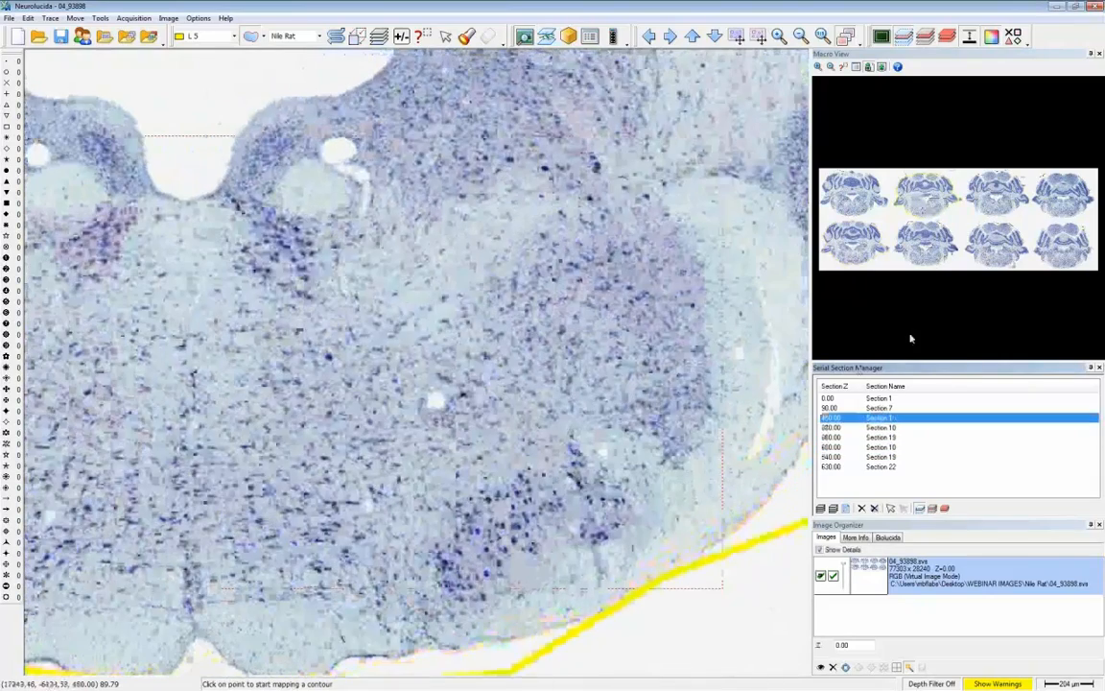
{"action": "key", "text": "Down"}
{"action": "key", "text": "Down"}
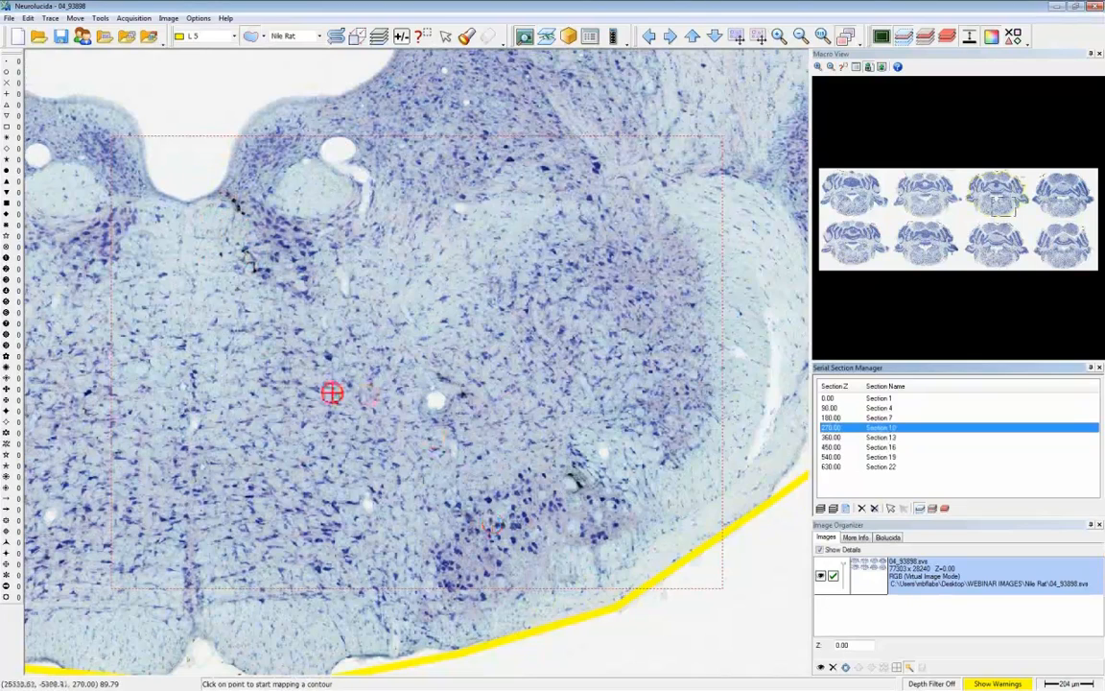
{"action": "key", "text": "Down"}
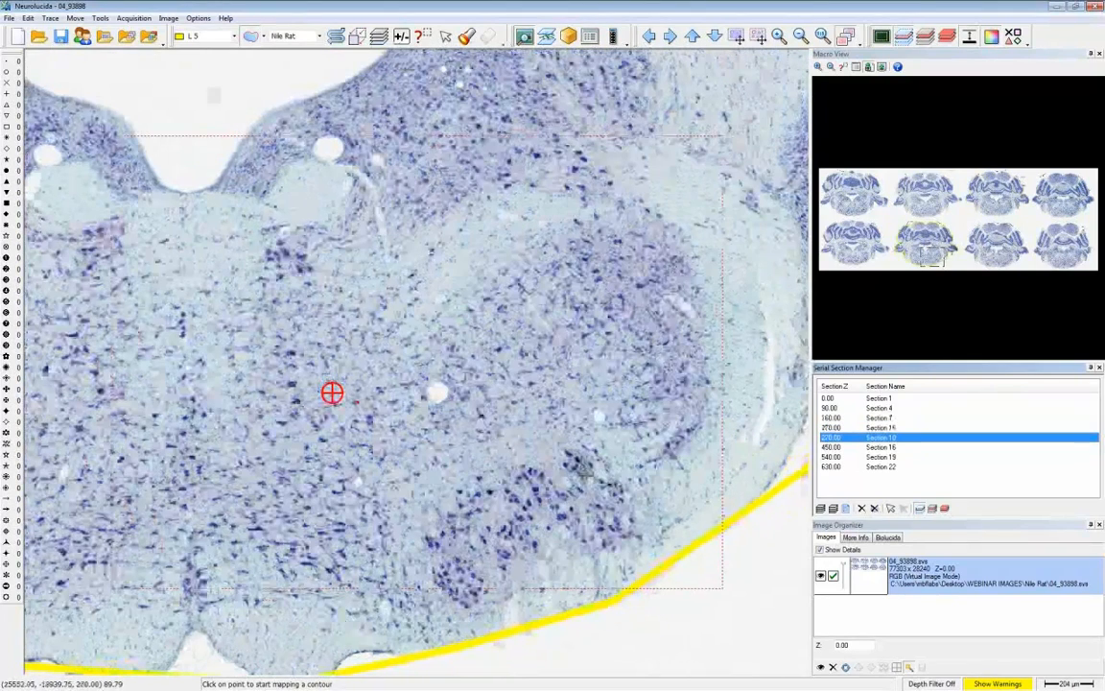
{"action": "key", "text": "Up"}
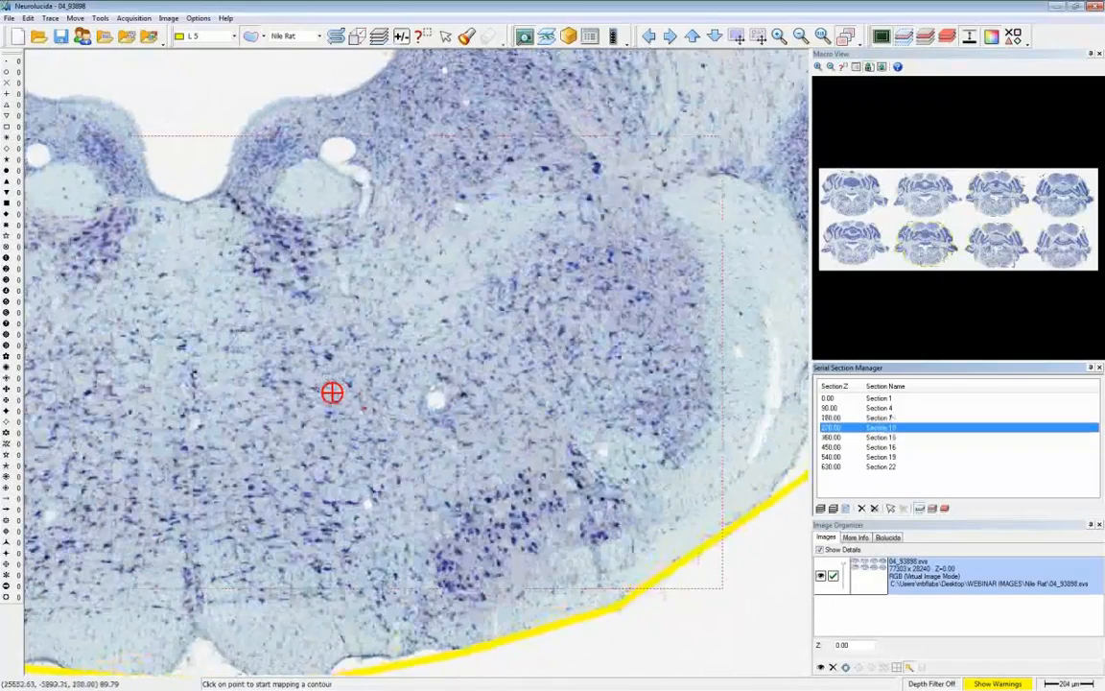
{"action": "key", "text": "Up"}
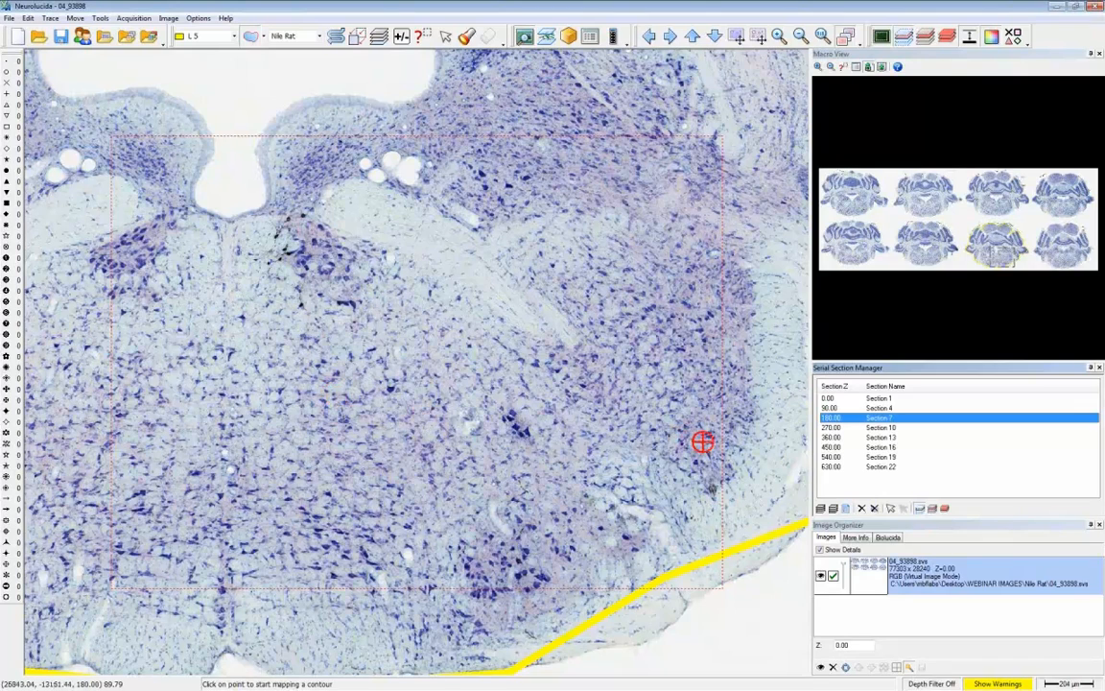
{"action": "left_click", "coordinate": [873, 398]}
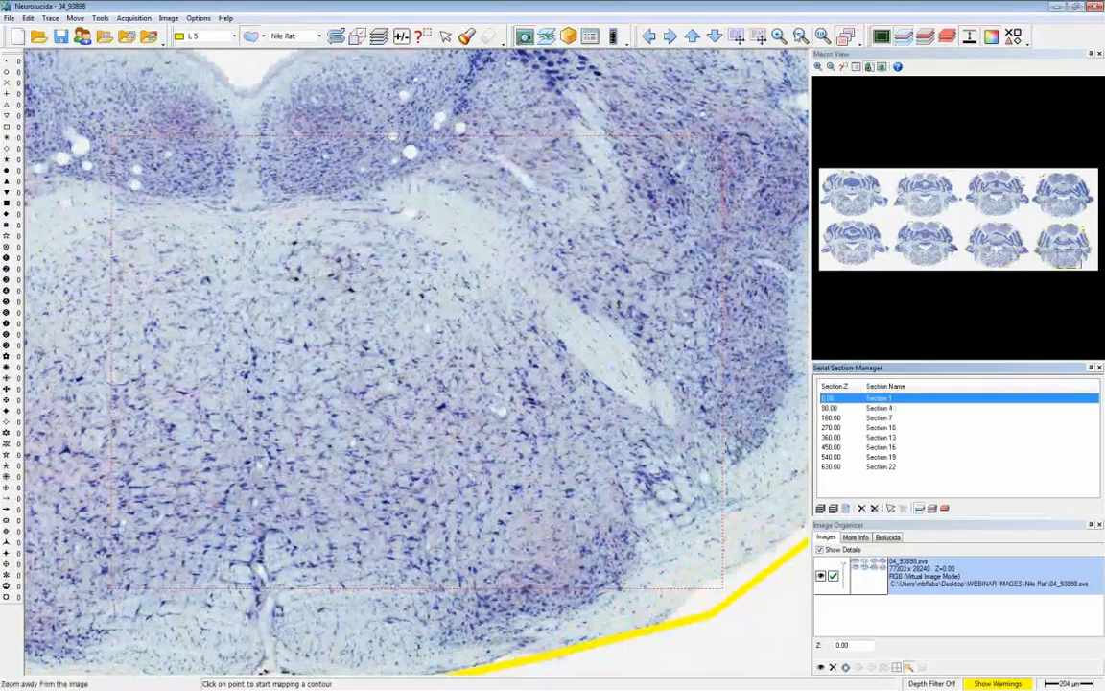
- Frame the whole Section 1 slice and turn off the current-section-only display
{"action": "left_click", "coordinate": [800, 35]}
{"action": "left_click", "coordinate": [800, 35]}
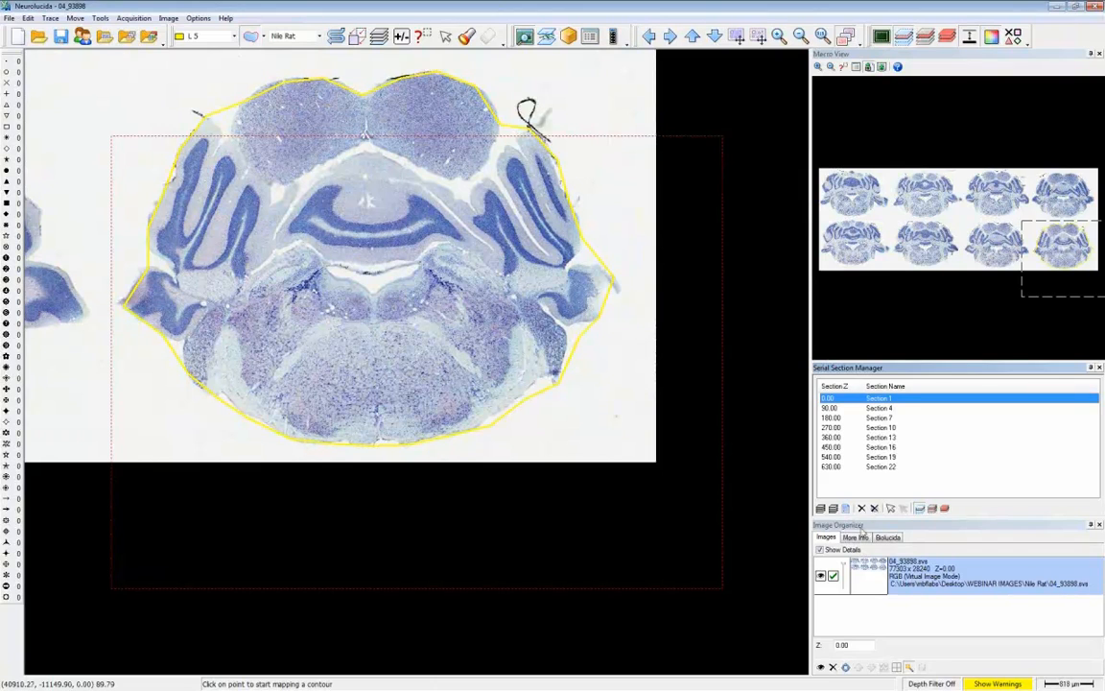
{"action": "left_click", "coordinate": [920, 508]}
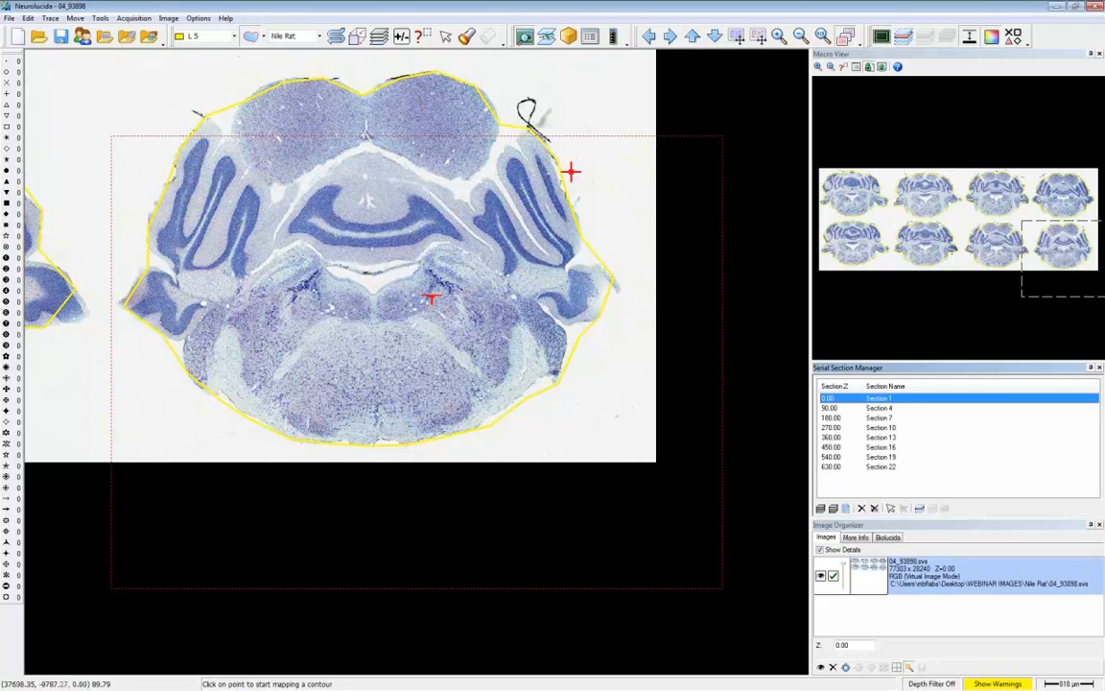
- Redo the alignment that stacks all section contours over the Section 1 slice
{"action": "left_click", "coordinate": [580, 143]}
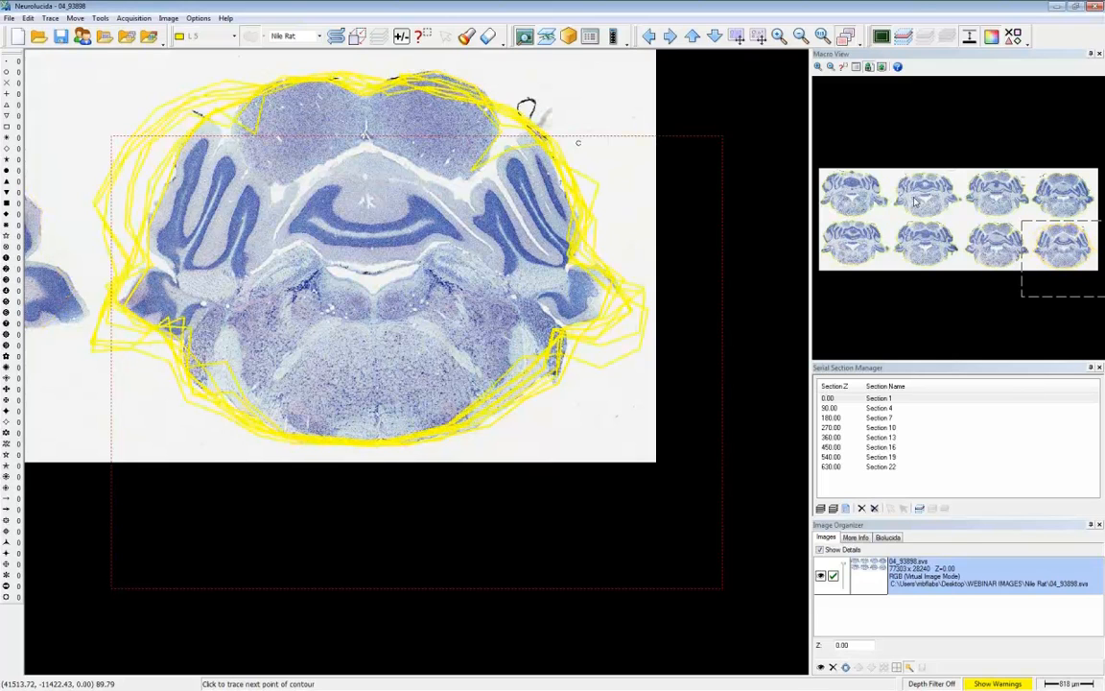
{"action": "left_click", "coordinate": [822, 36]}
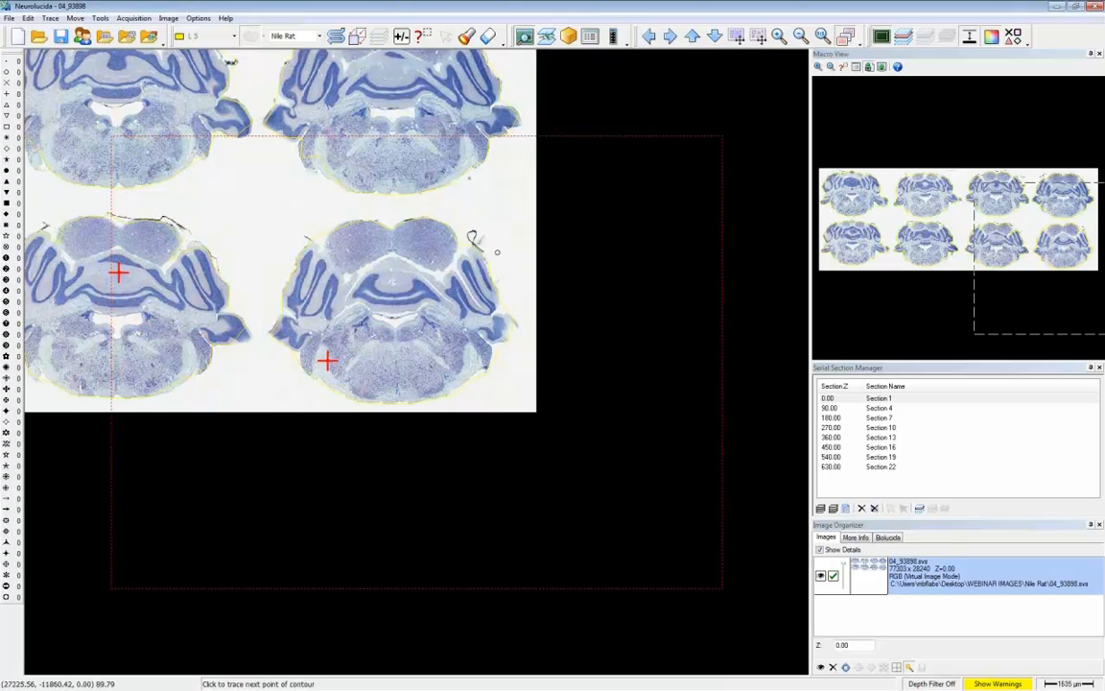
{"action": "key", "text": "ctrl+y"}
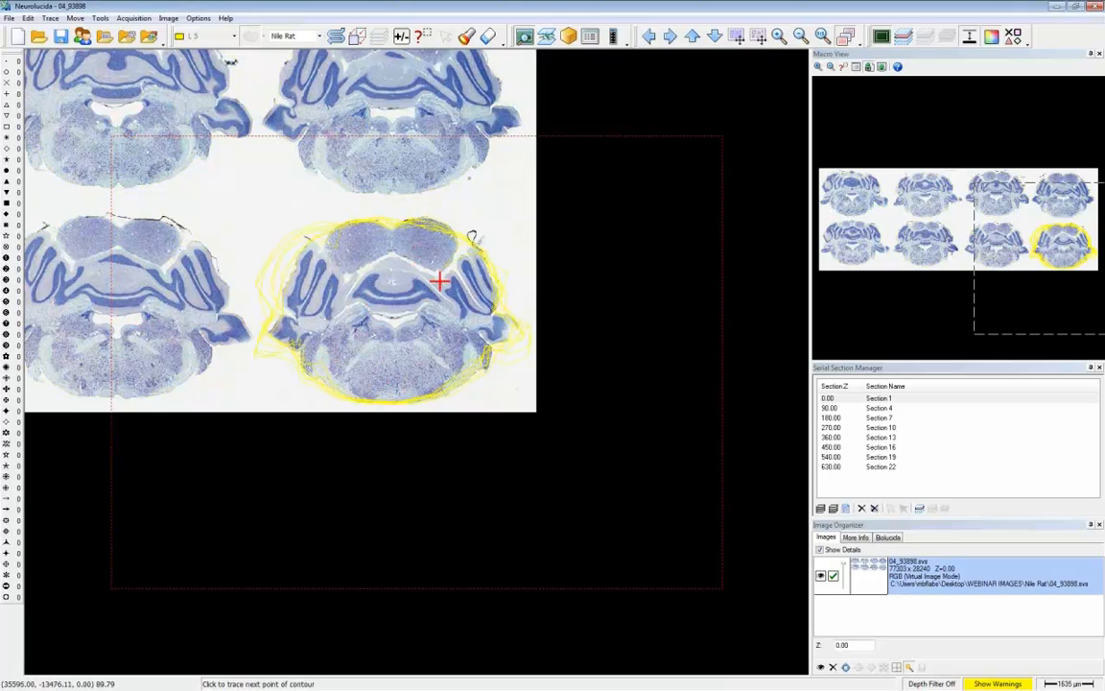
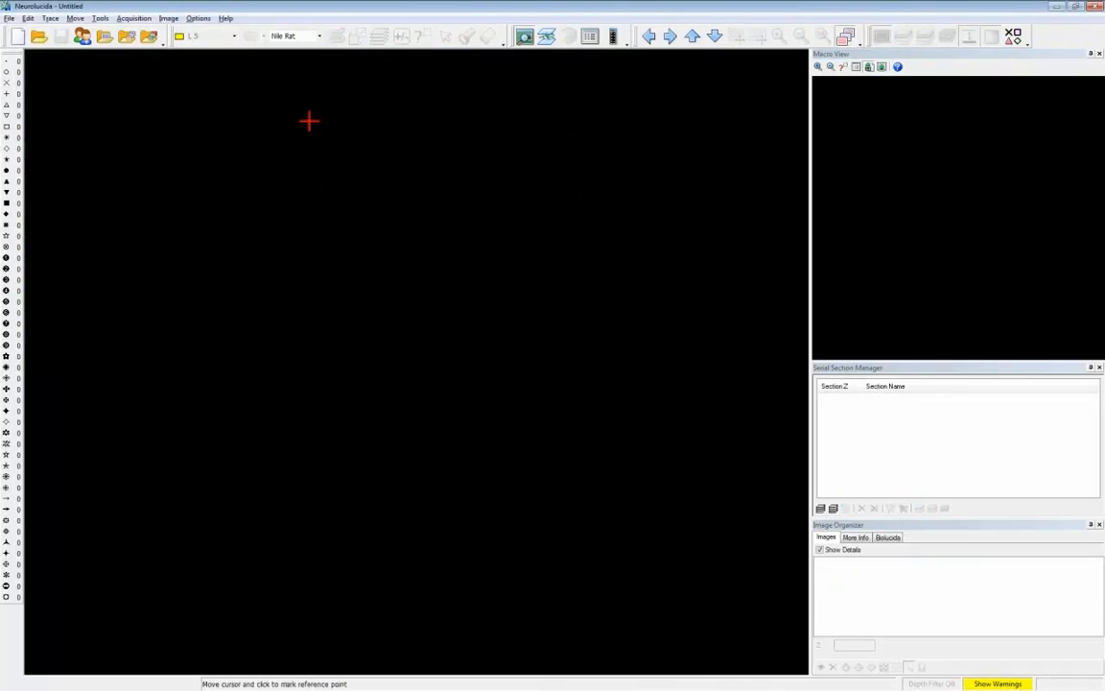
- Switch to the webinar lens and open the image Katz_163-1WTA_FOS_20x_003.jp2 with the default scaling and placement
{"action": "left_click", "coordinate": [288, 35]}
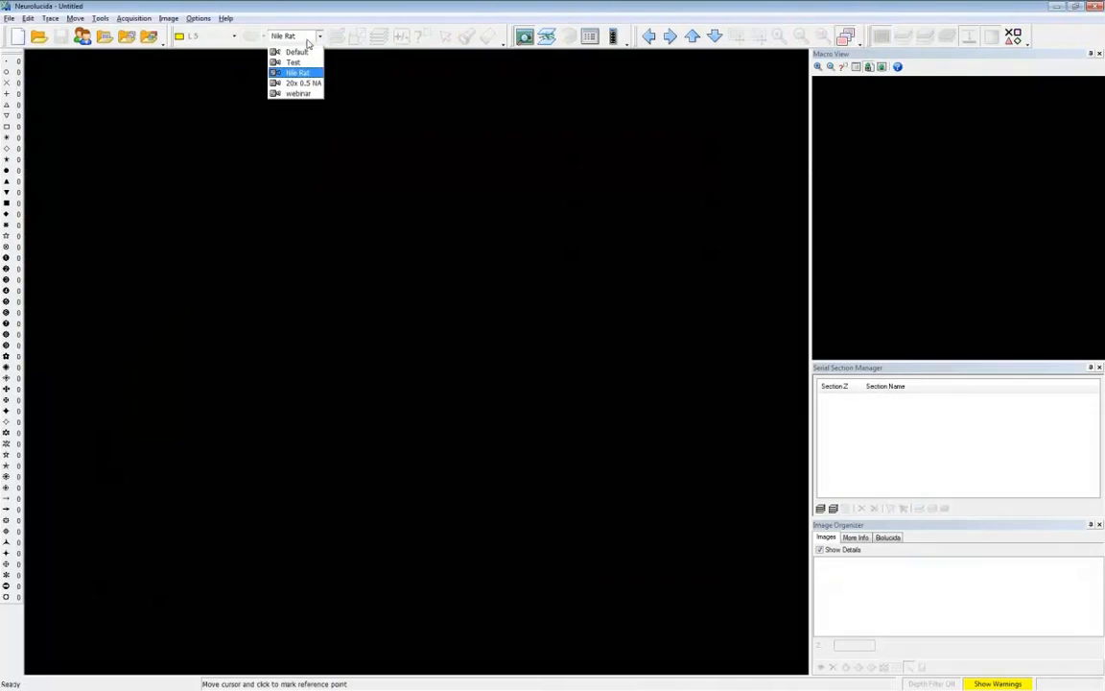
{"action": "left_click", "coordinate": [297, 94]}
{"action": "left_click", "coordinate": [100, 36]}
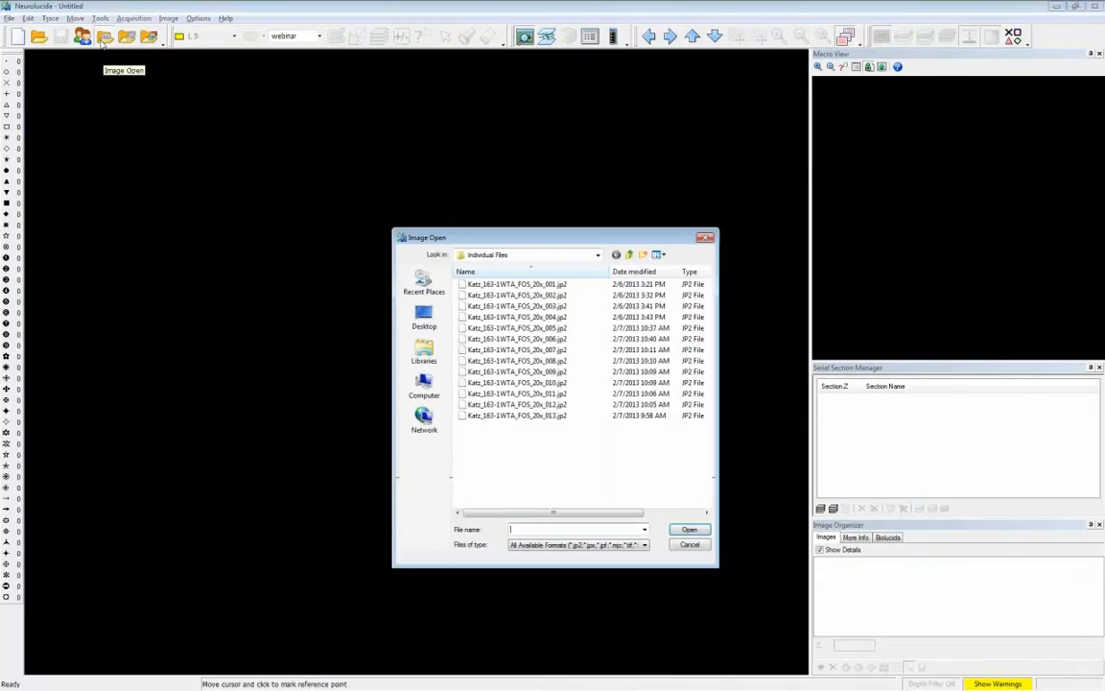
{"action": "left_click", "coordinate": [687, 530]}
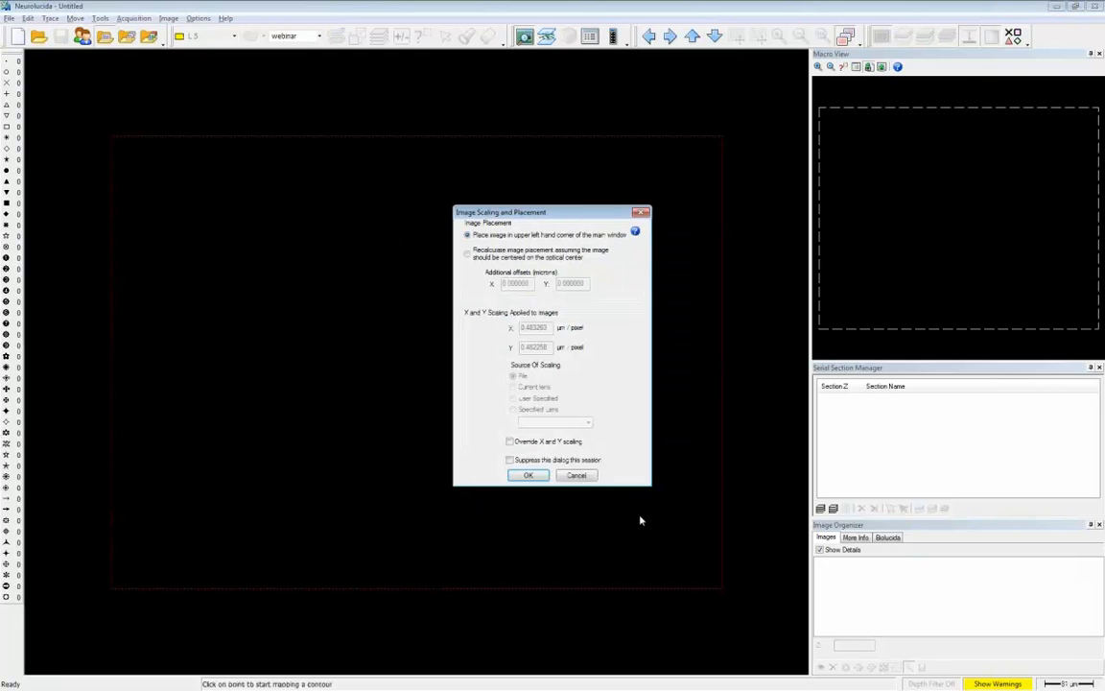
{"action": "left_click", "coordinate": [528, 476]}
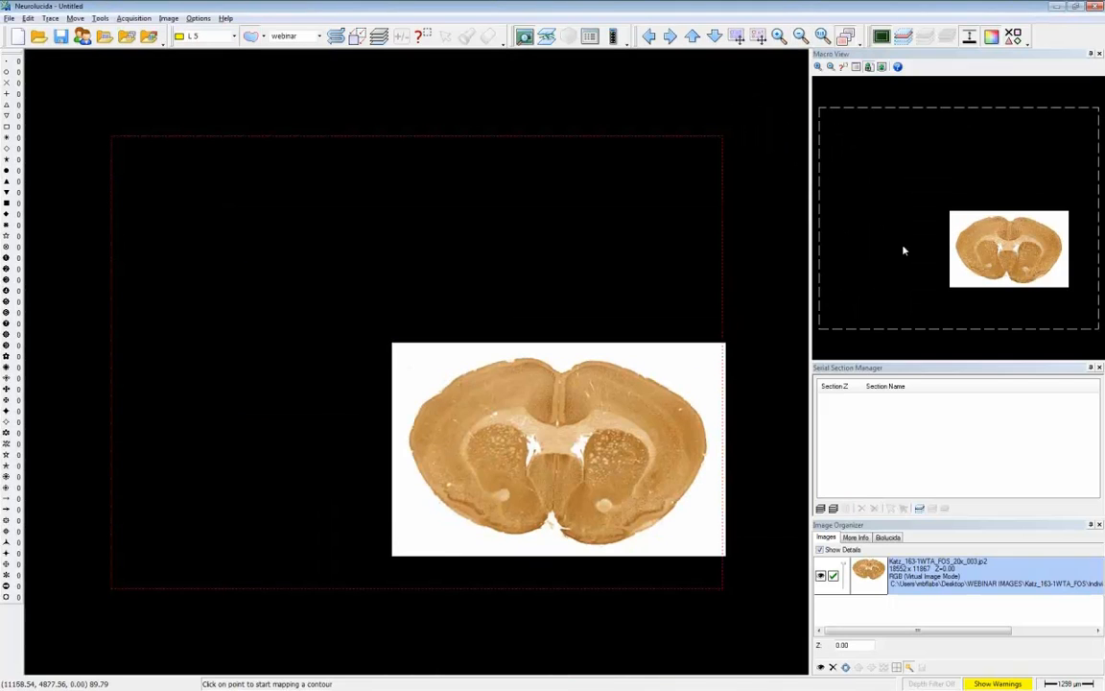
- Center and enlarge the whole brain slice, and set the contour type to Layer VI nc
{"action": "right_click", "coordinate": [991, 274]}
{"action": "left_click", "coordinate": [1017, 330]}
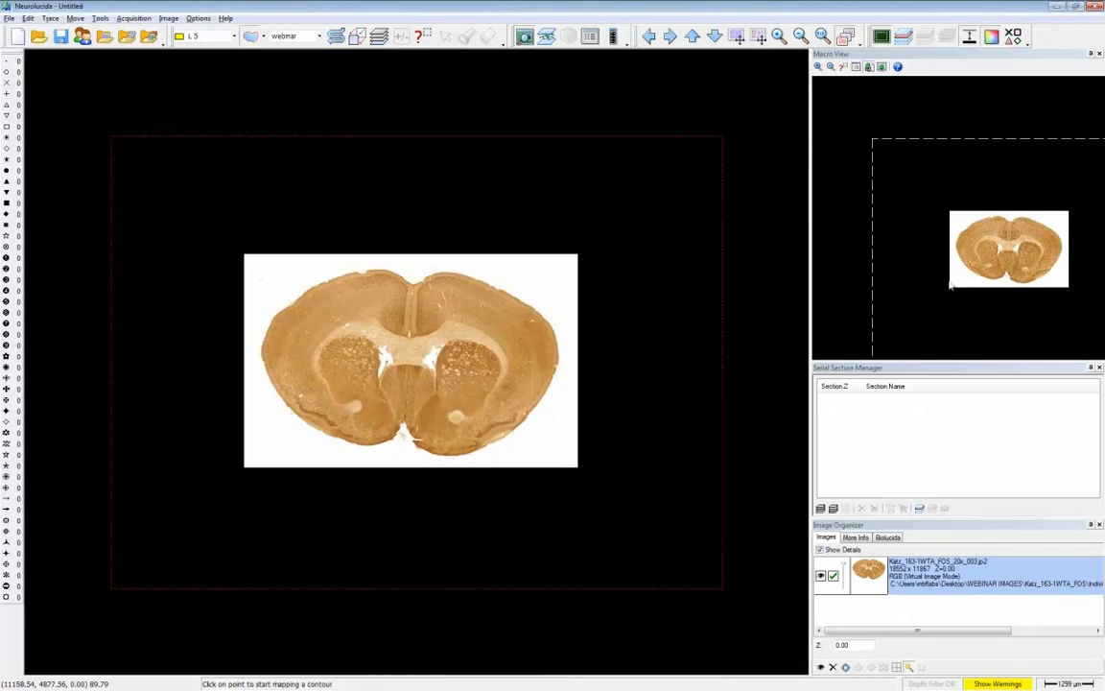
{"action": "left_click", "coordinate": [779, 36]}
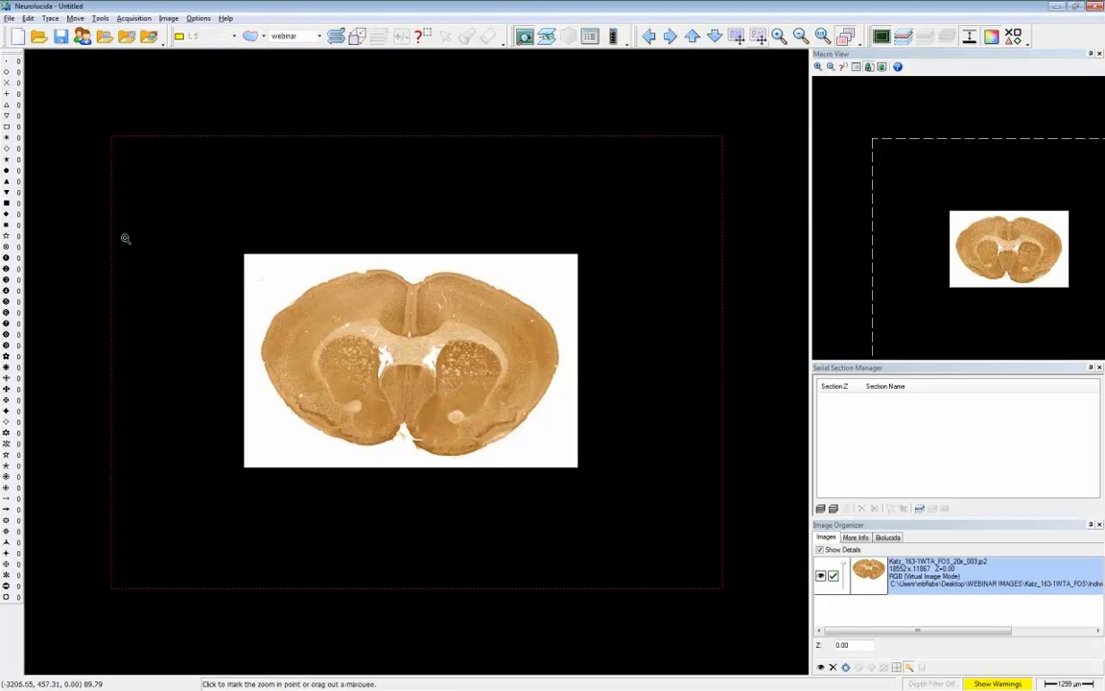
{"action": "left_click_drag", "start_coordinate": [231, 247], "coordinate": [584, 474]}
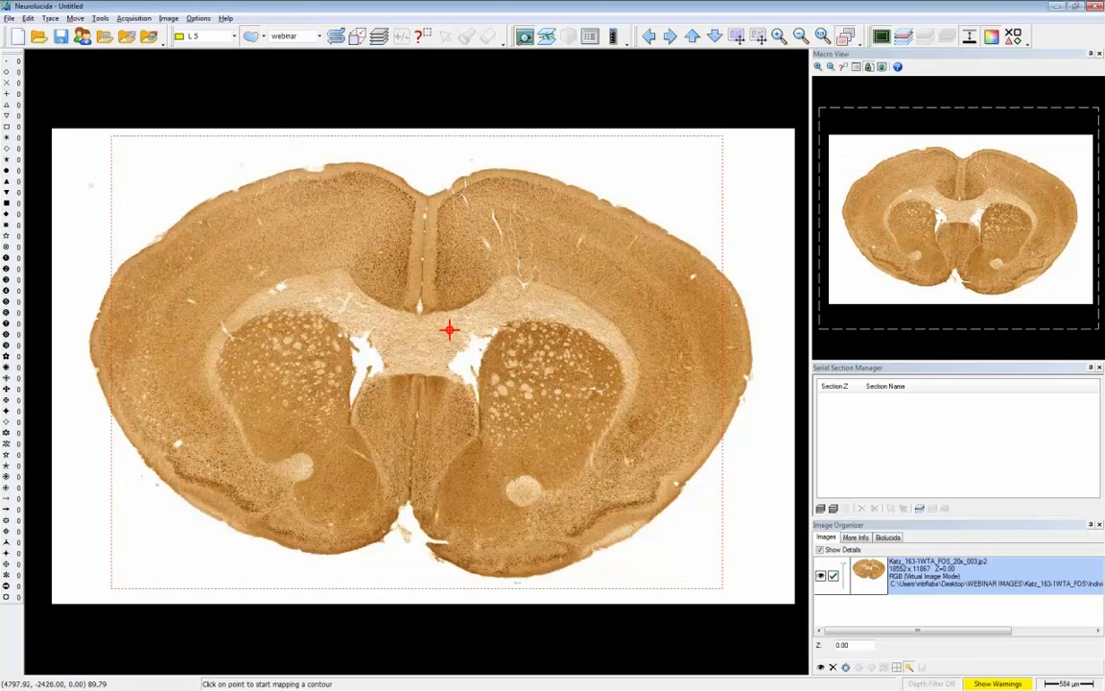
{"action": "left_click", "coordinate": [232, 37]}
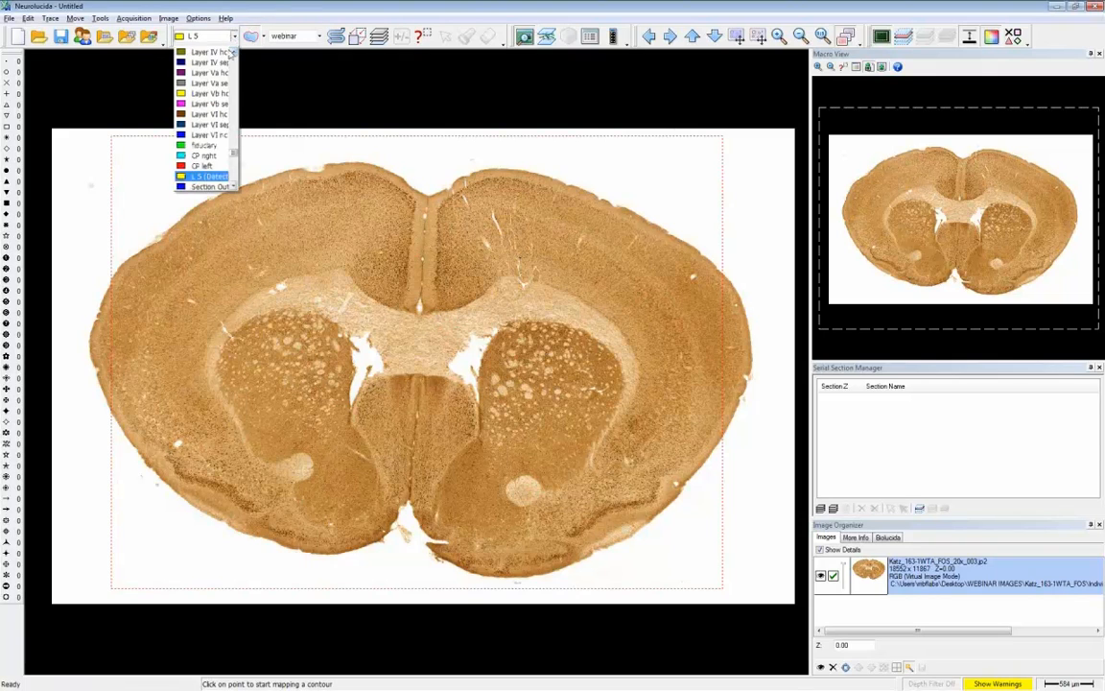
{"action": "left_click", "coordinate": [204, 135]}
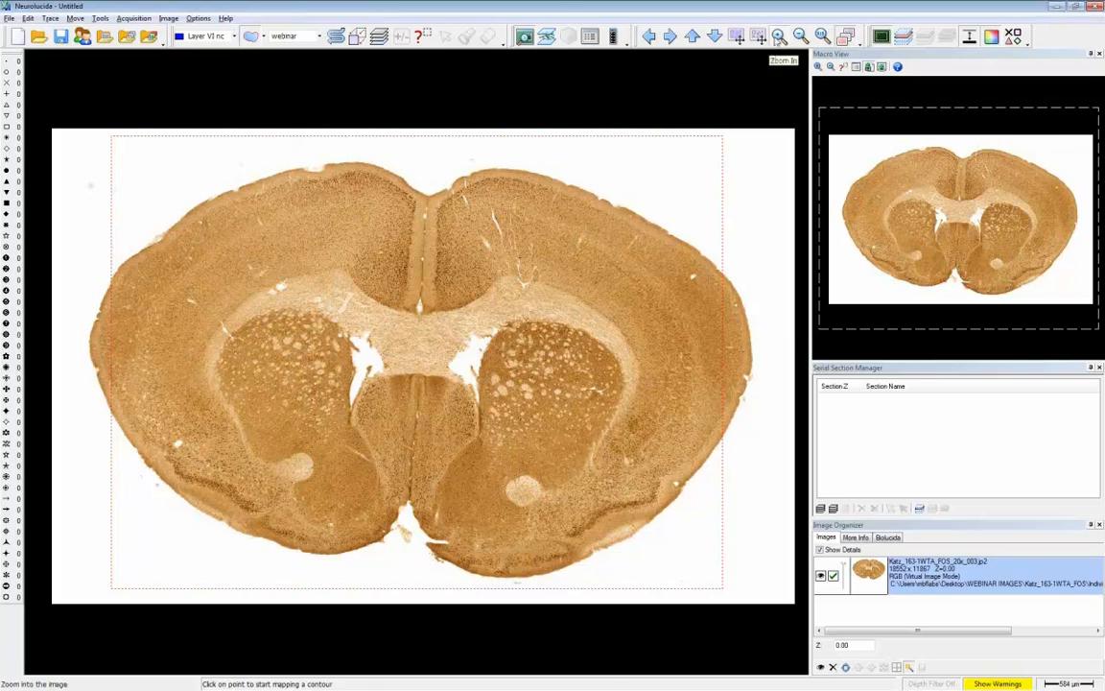
- Start Automatic Contouring with the slice's lower right edge in view and load the WEBINAR preset
{"action": "left_click", "coordinate": [779, 37]}
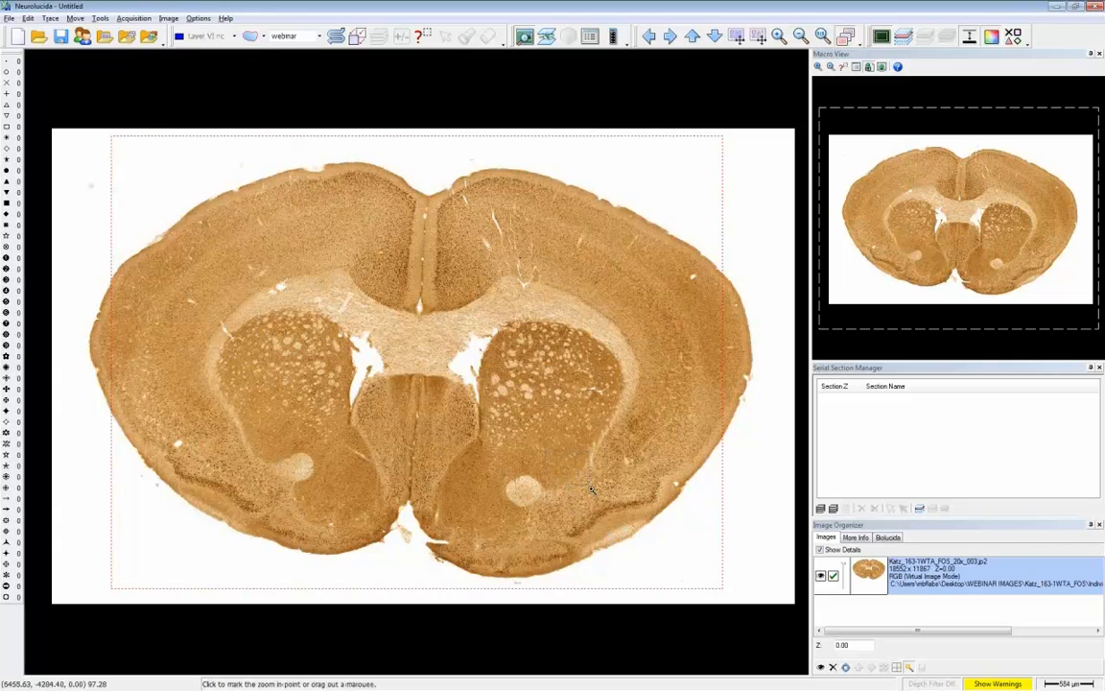
{"action": "left_click_drag", "start_coordinate": [545, 450], "coordinate": [783, 668]}
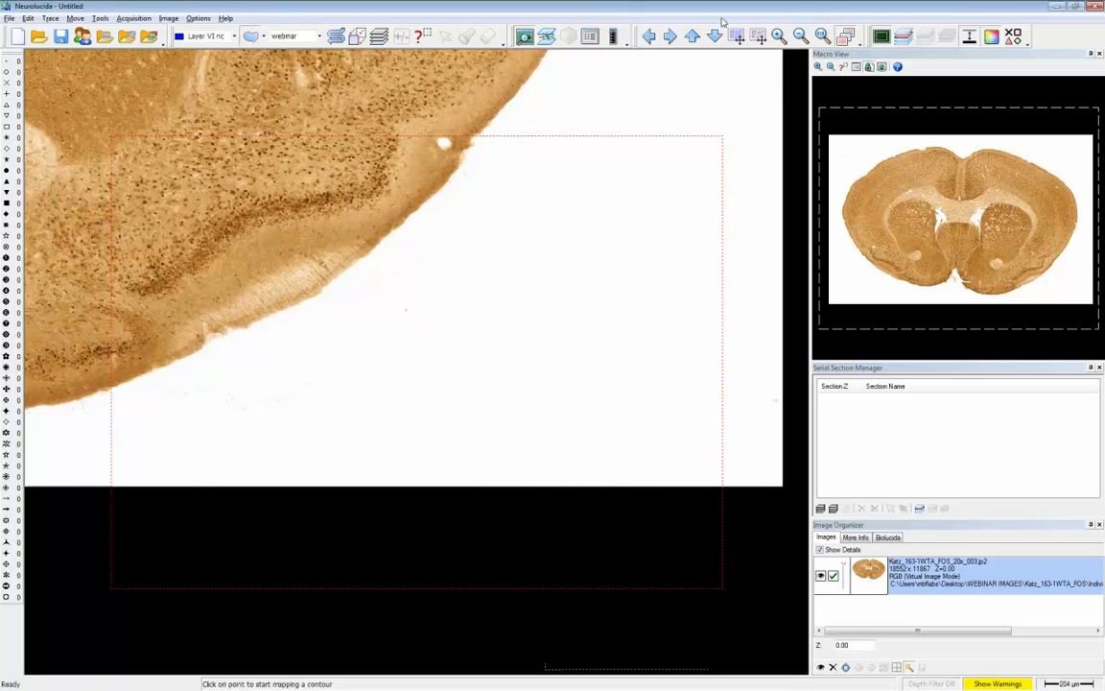
{"action": "left_click", "coordinate": [800, 36]}
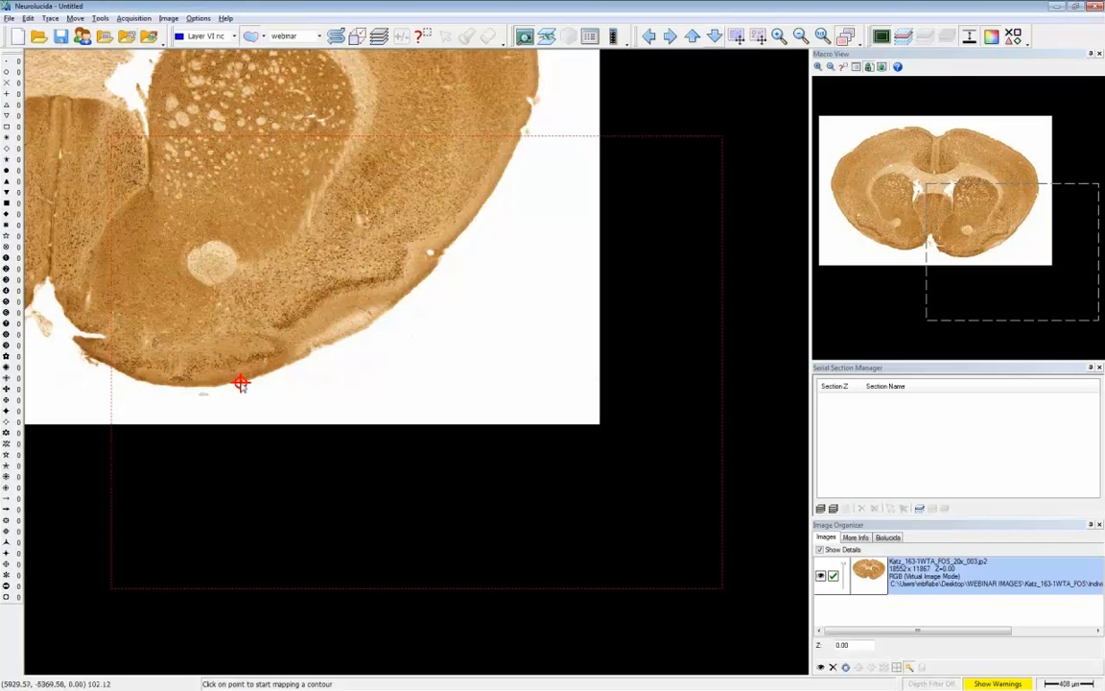
{"action": "left_click", "coordinate": [372, 284]}
{"action": "right_click", "coordinate": [346, 252]}
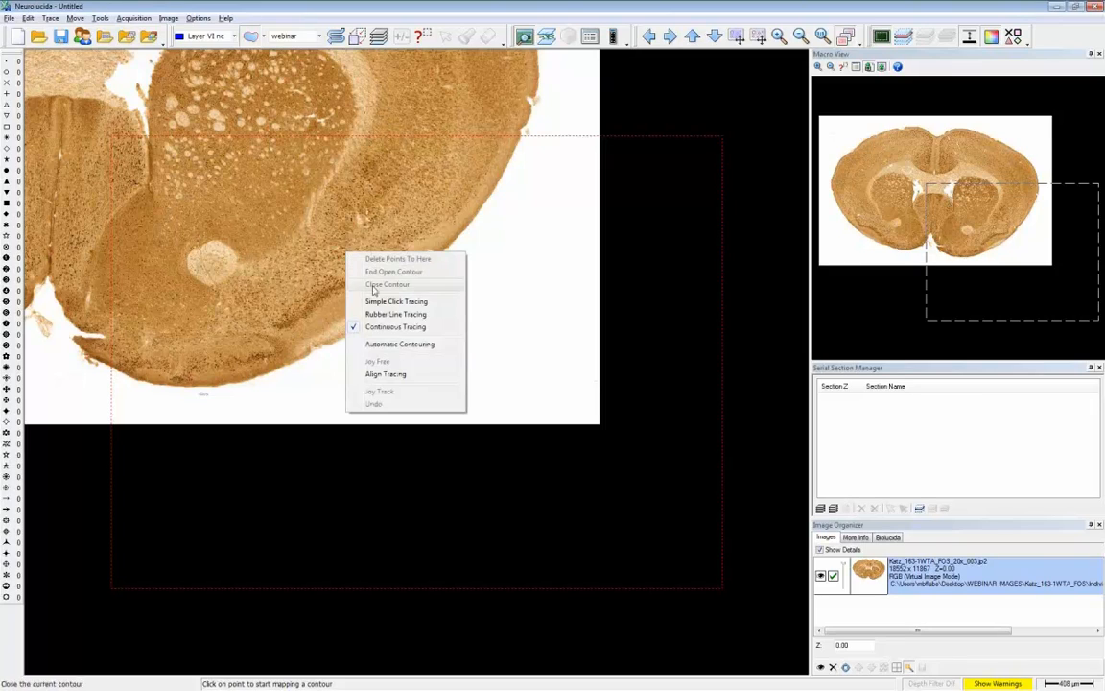
{"action": "left_click", "coordinate": [400, 346]}
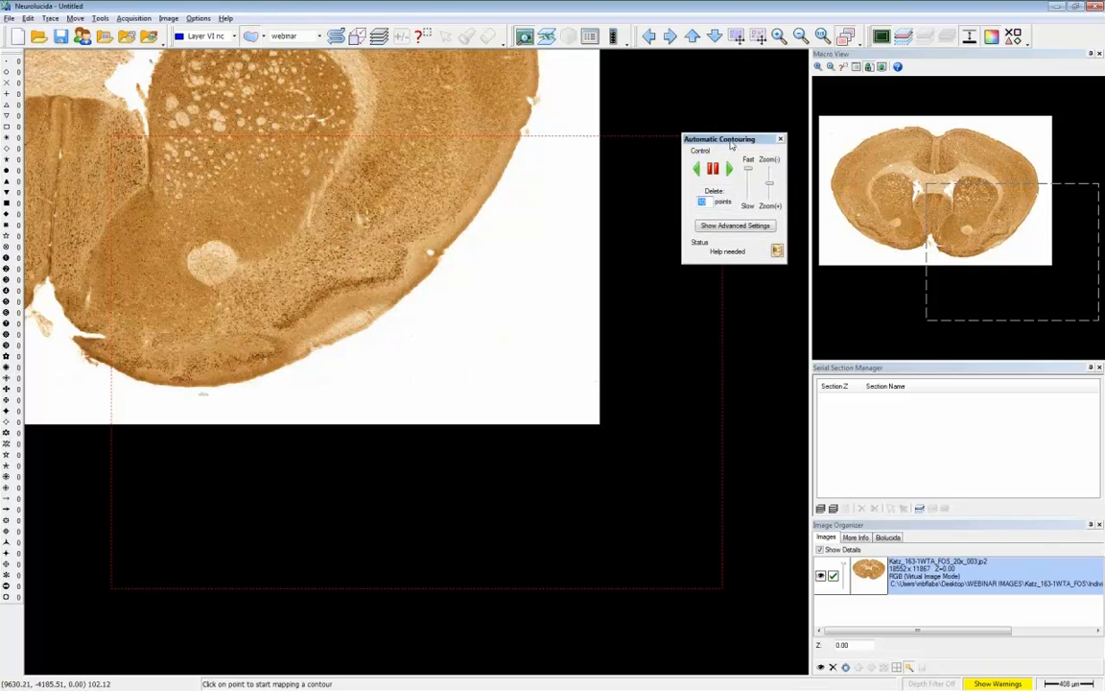
{"action": "left_click_drag", "start_coordinate": [731, 145], "coordinate": [652, 183]}
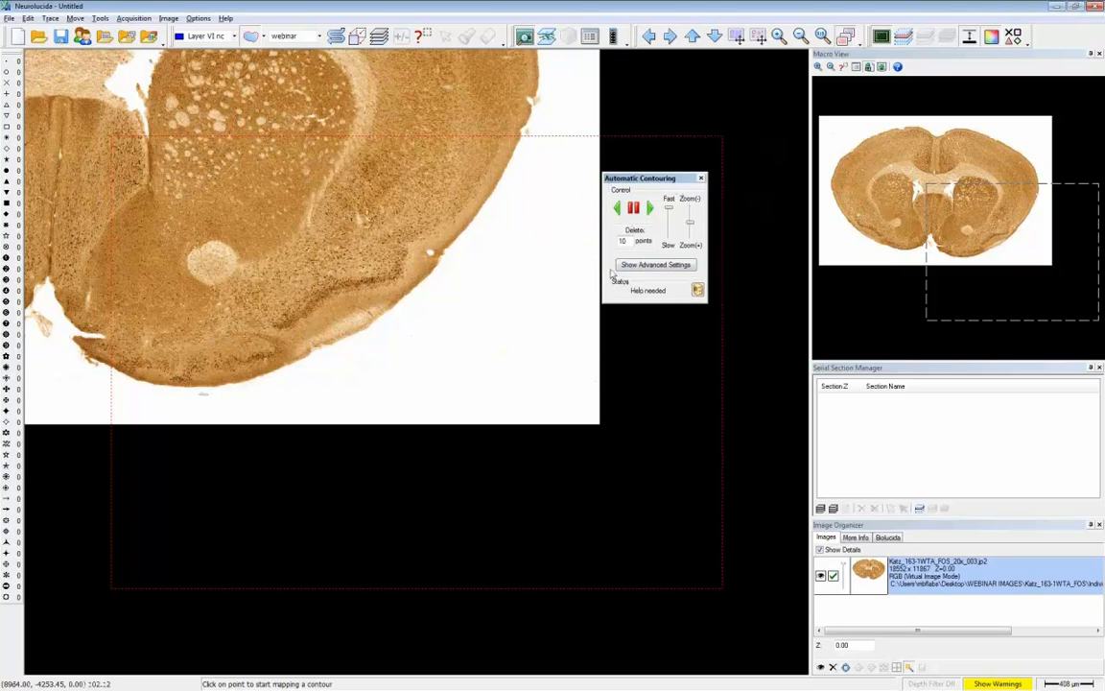
{"action": "left_click", "coordinate": [698, 291]}
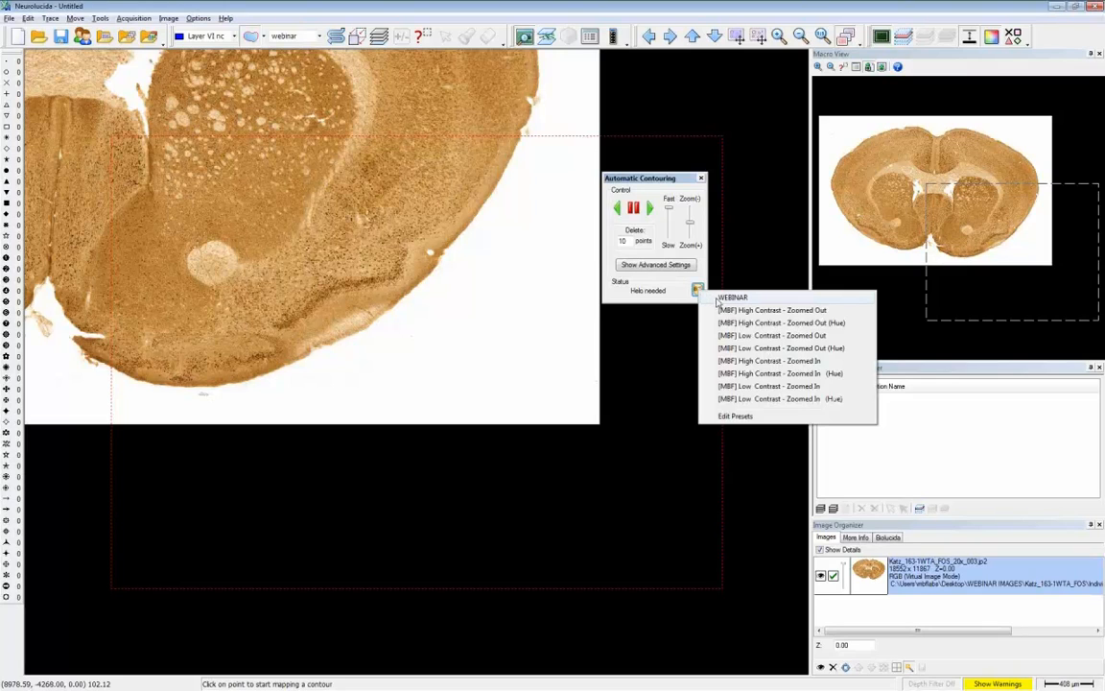
{"action": "left_click", "coordinate": [720, 298]}
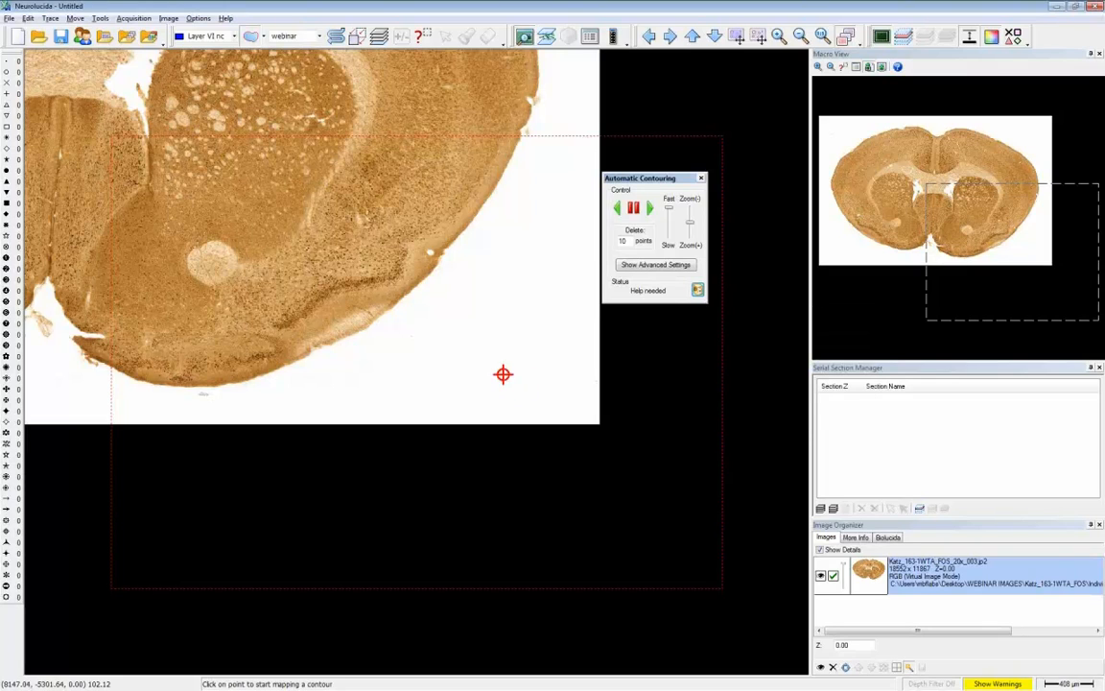
- Place four starting points of the contour along the lower right outer edge of the slice
{"action": "left_click", "coordinate": [266, 373]}
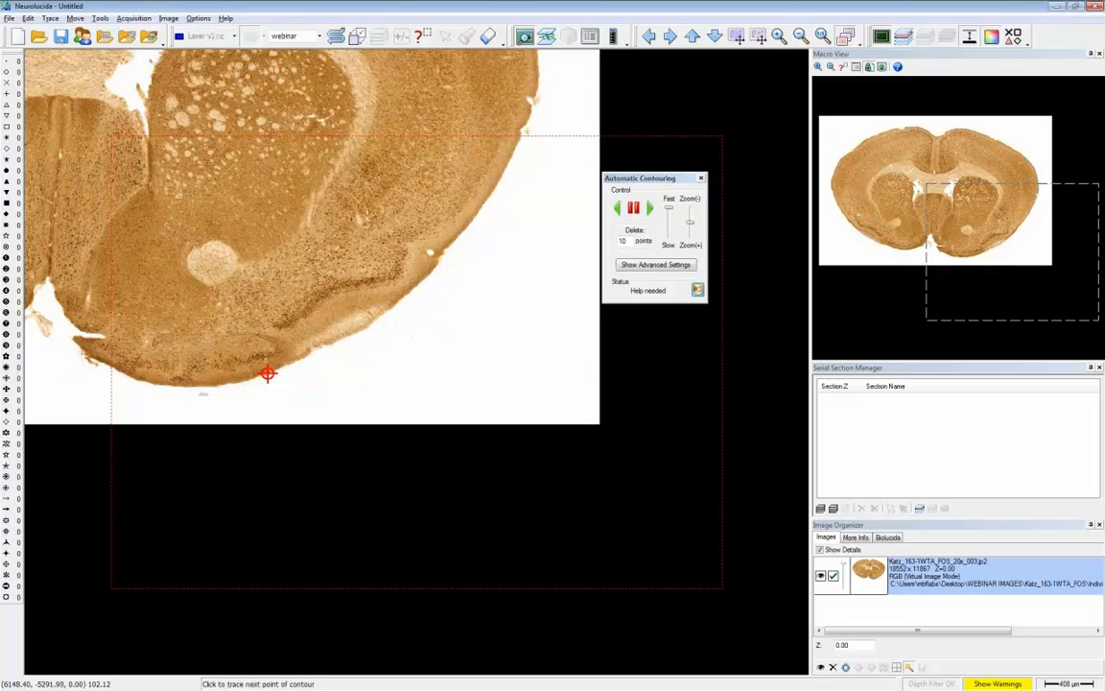
{"action": "left_click", "coordinate": [288, 365]}
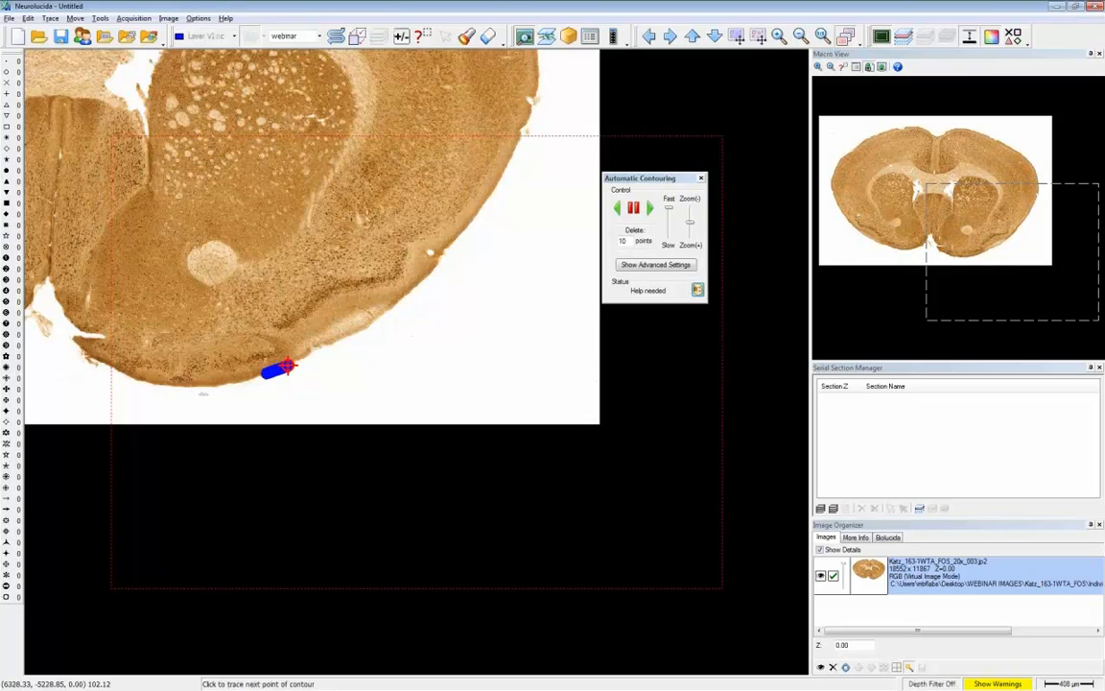
{"action": "left_click", "coordinate": [314, 351]}
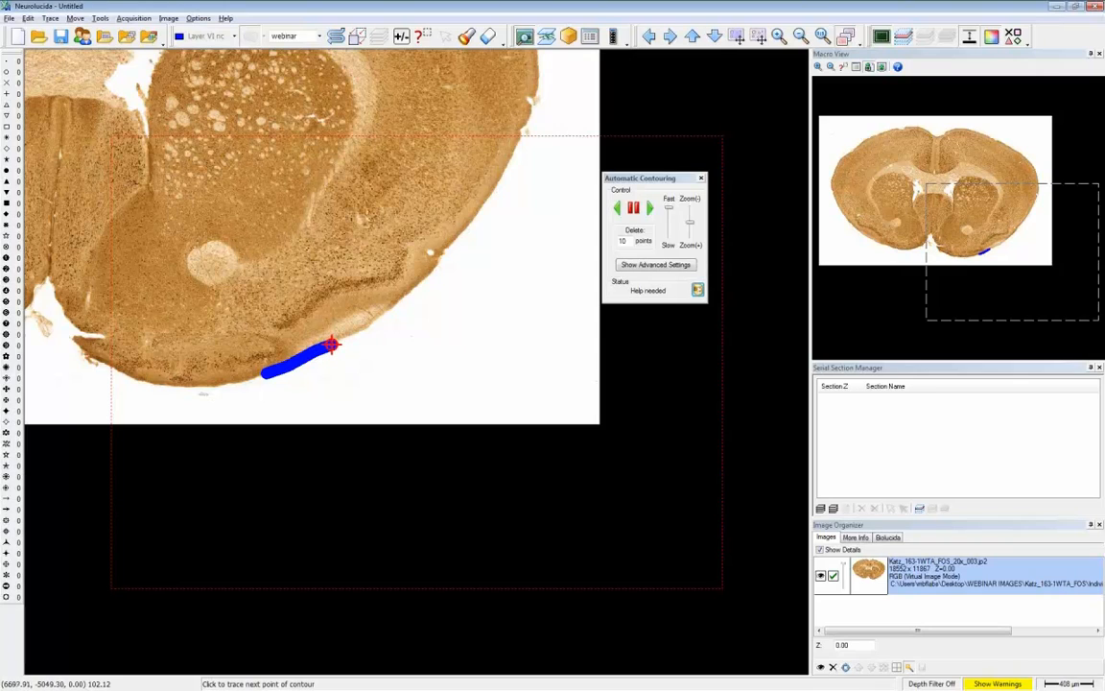
{"action": "left_click", "coordinate": [334, 345]}
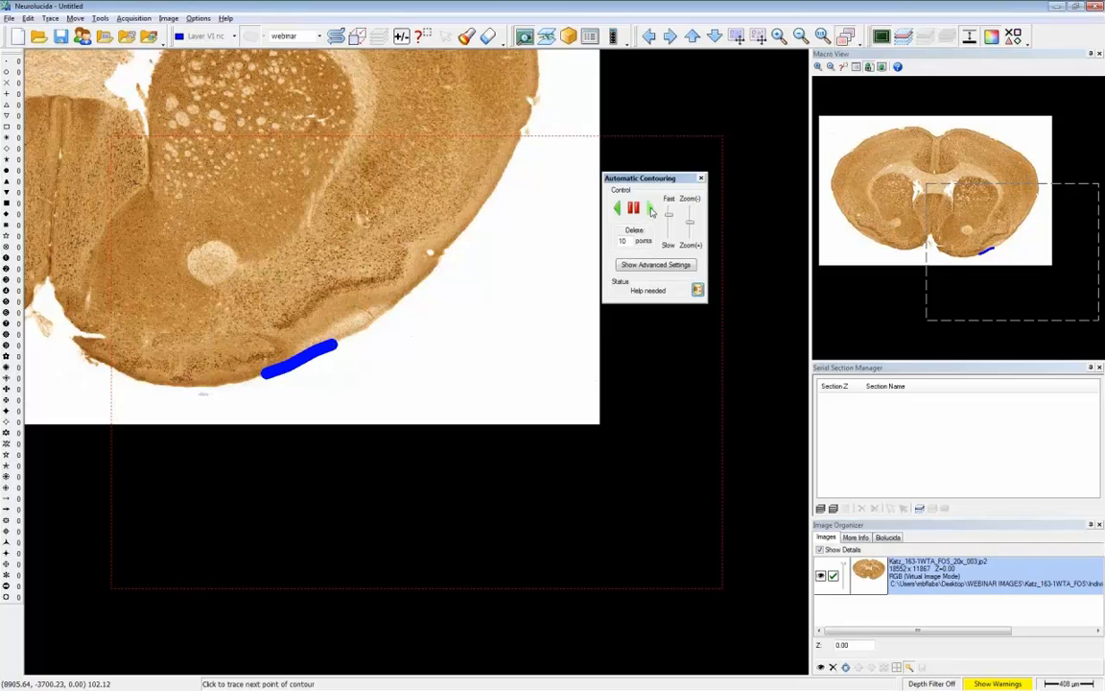
- Run the automatic tracing around the slice's outer edge, pausing it once and resuming until the outline closes
{"action": "left_click", "coordinate": [650, 210]}
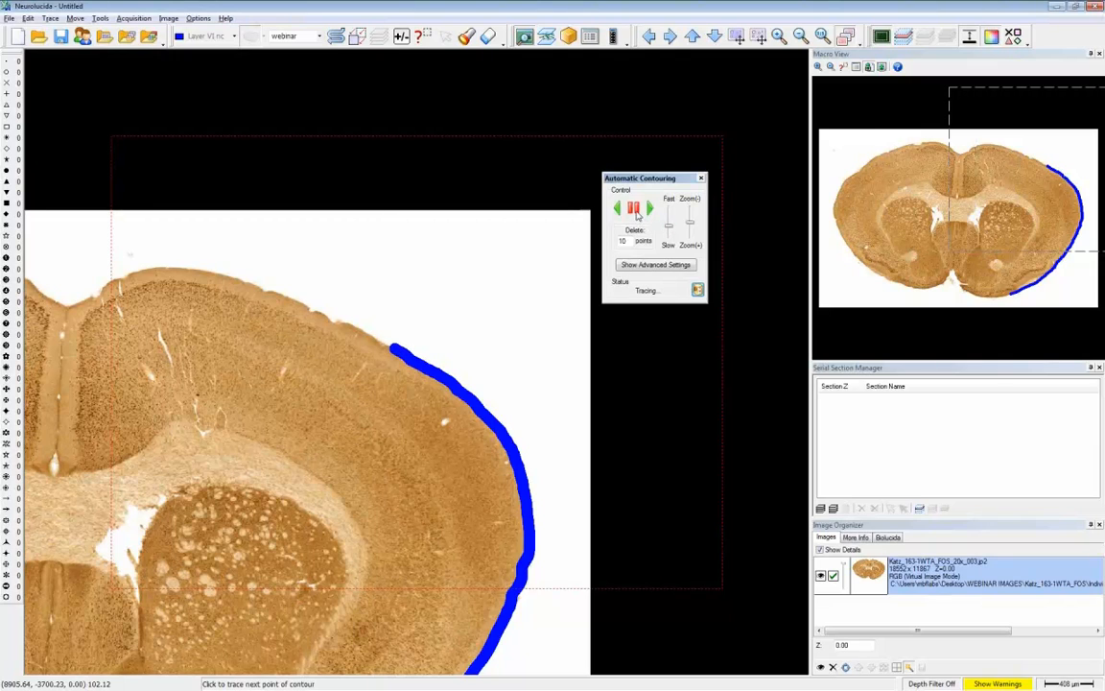
{"action": "left_click", "coordinate": [637, 212]}
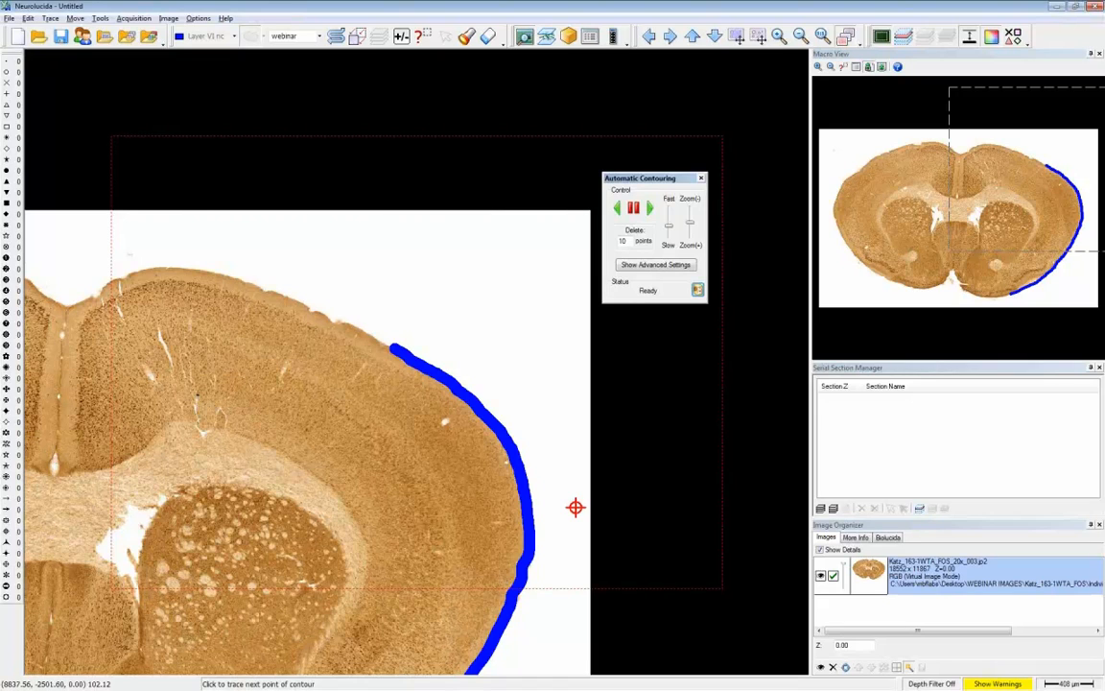
{"action": "left_click", "coordinate": [649, 210]}
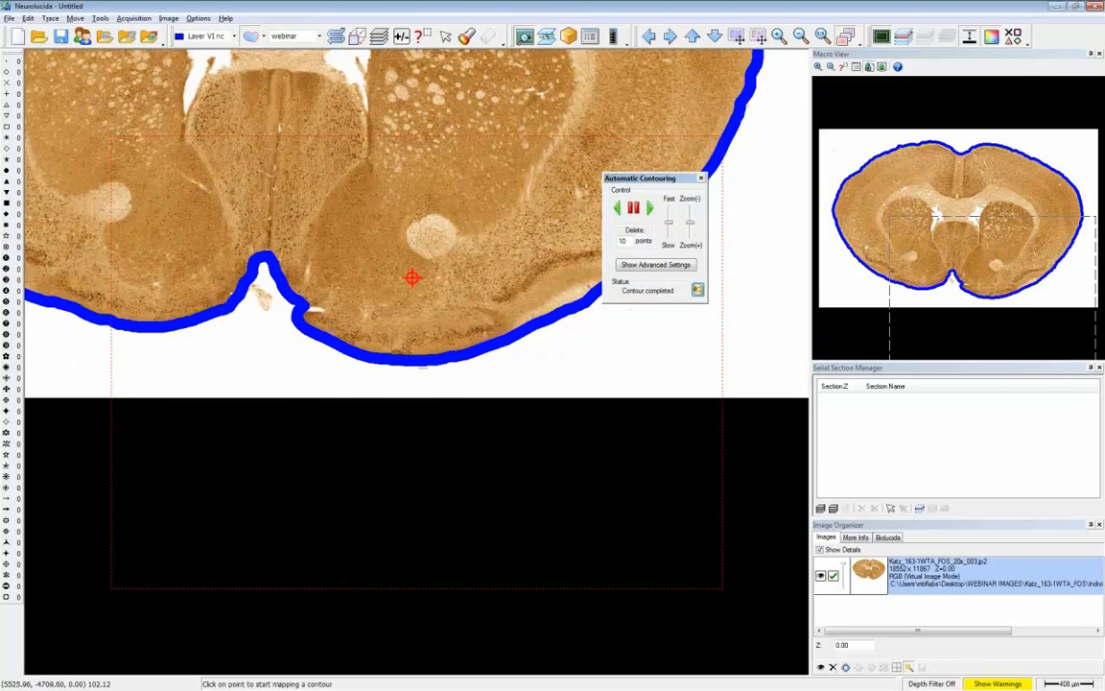
- Check the advanced settings of Automatic Contouring, hide them again and close the tool
{"action": "left_click", "coordinate": [655, 265]}
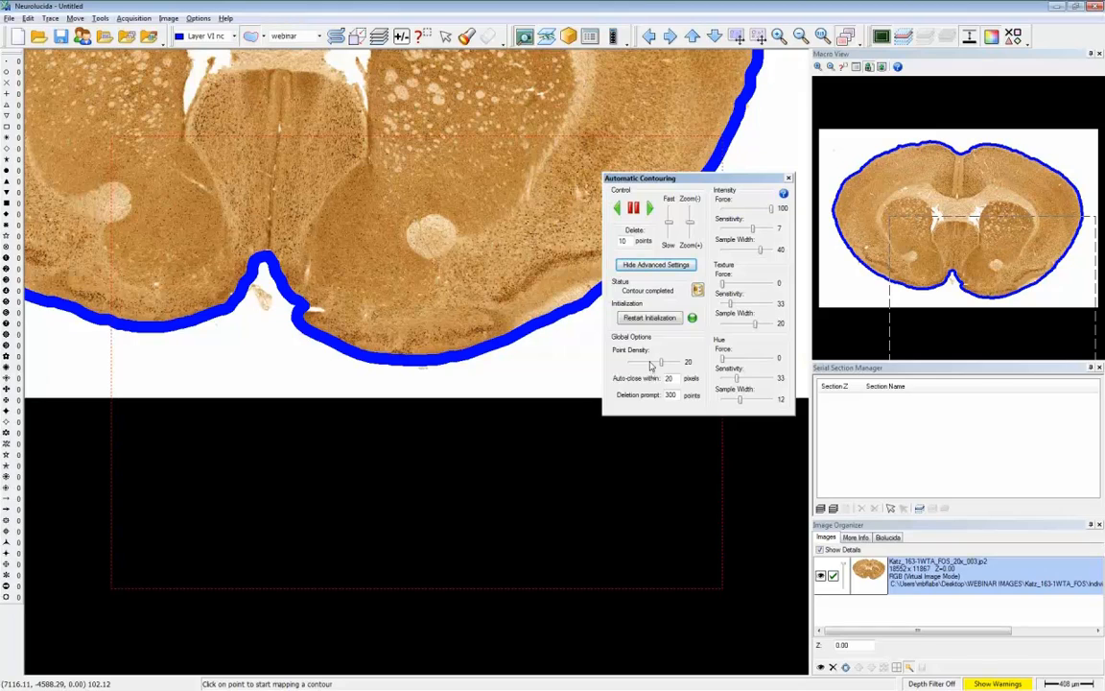
{"action": "left_click", "coordinate": [652, 266]}
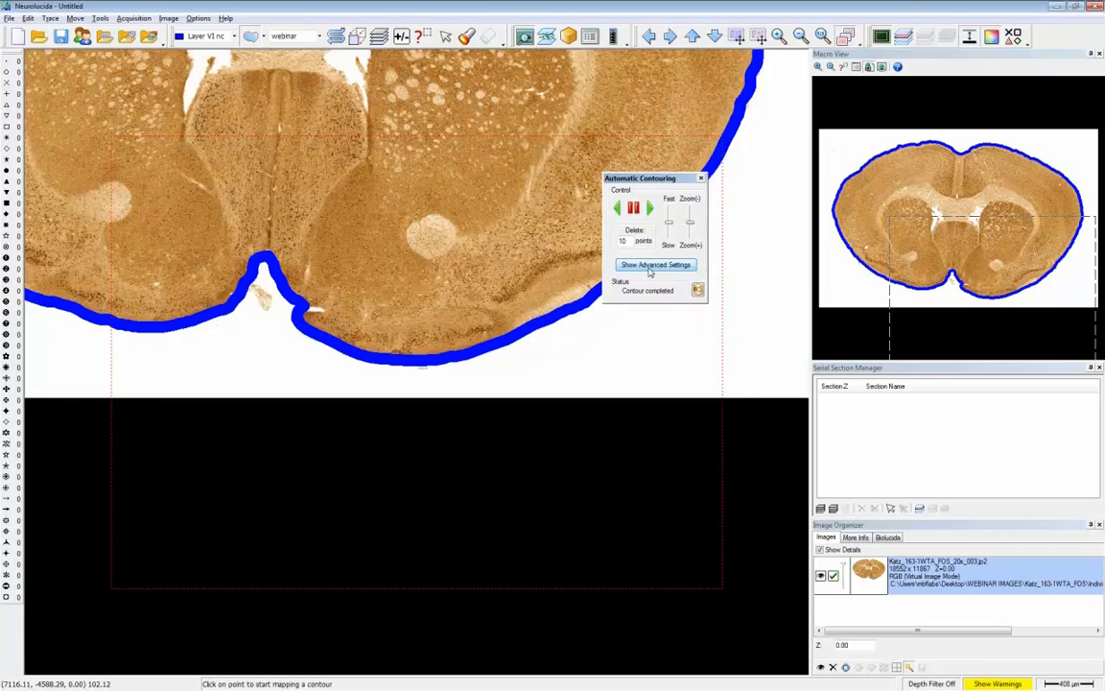
{"action": "left_click", "coordinate": [700, 178]}
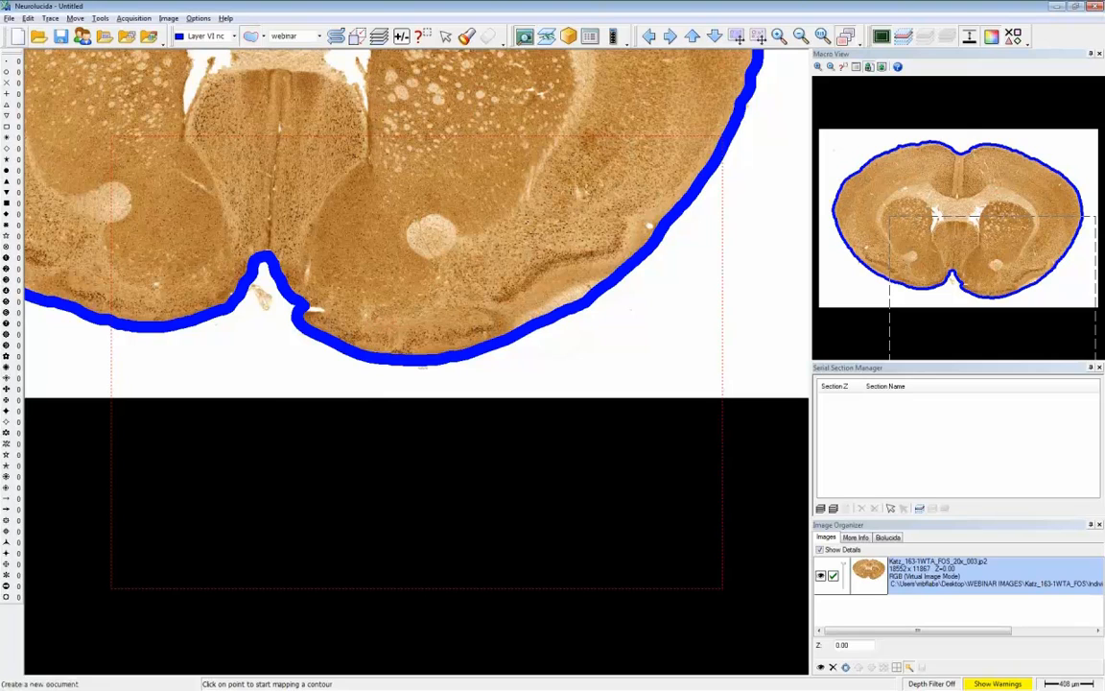
- Start a new data file without saving the current one
{"action": "left_click", "coordinate": [15, 37]}
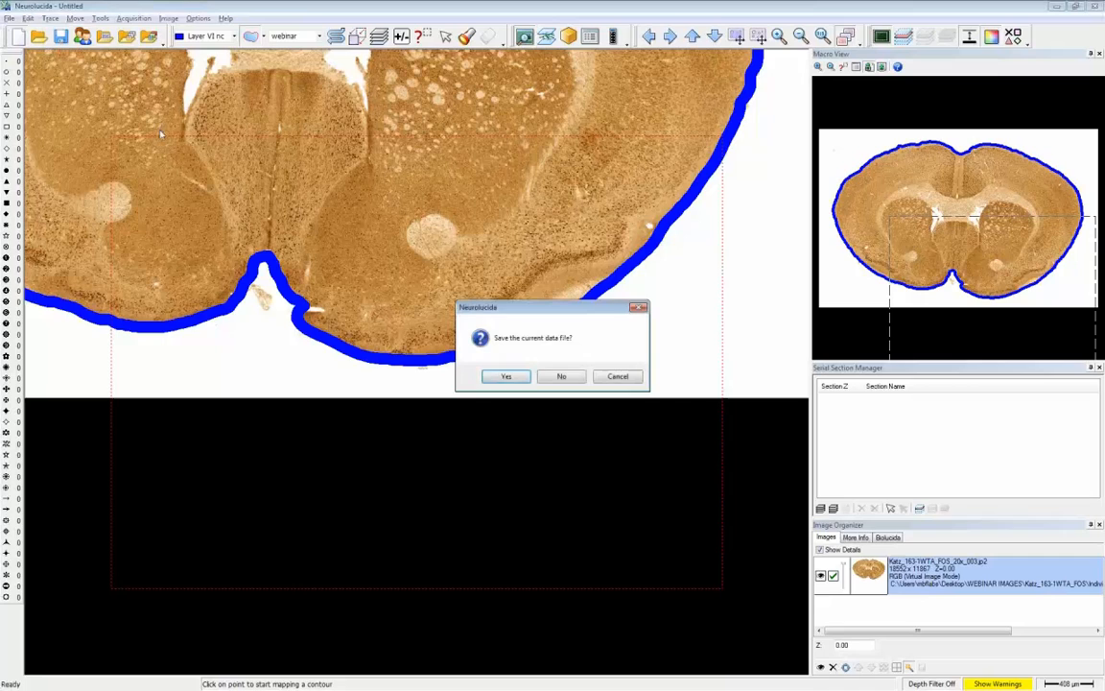
{"action": "left_click", "coordinate": [554, 375]}
{"action": "left_click", "coordinate": [551, 368]}
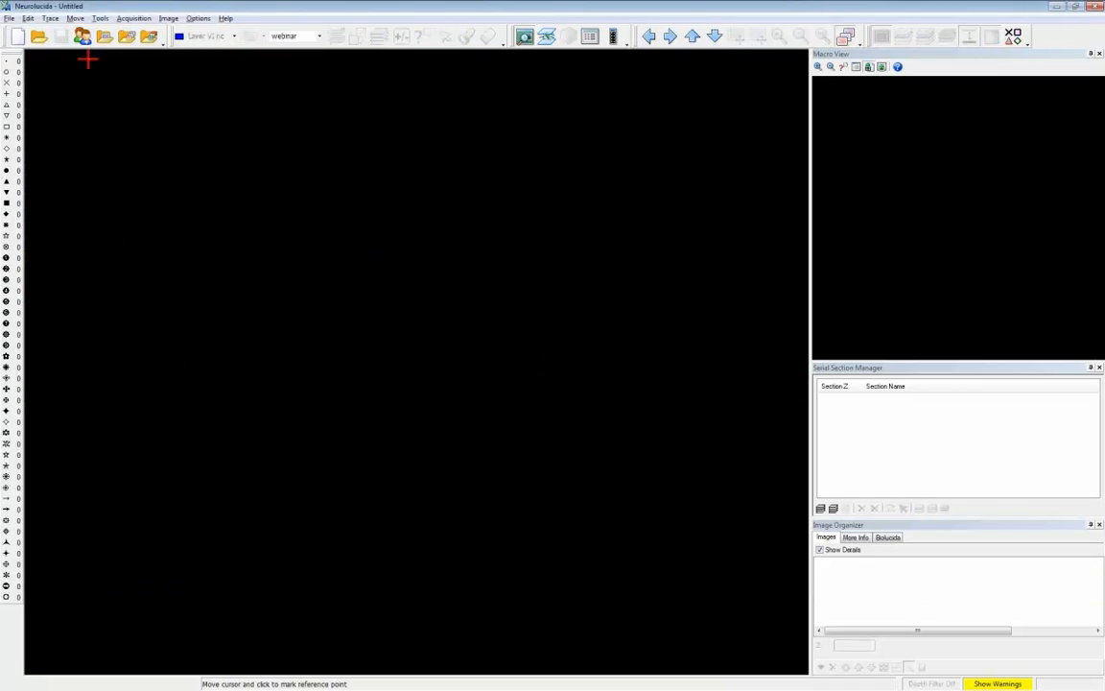
- Open files Katz_163-1WTA_FOS_20x_002 through 011 from the Individual Files folder into serial sections, keeping the listed import order
{"action": "left_click", "coordinate": [7, 18]}
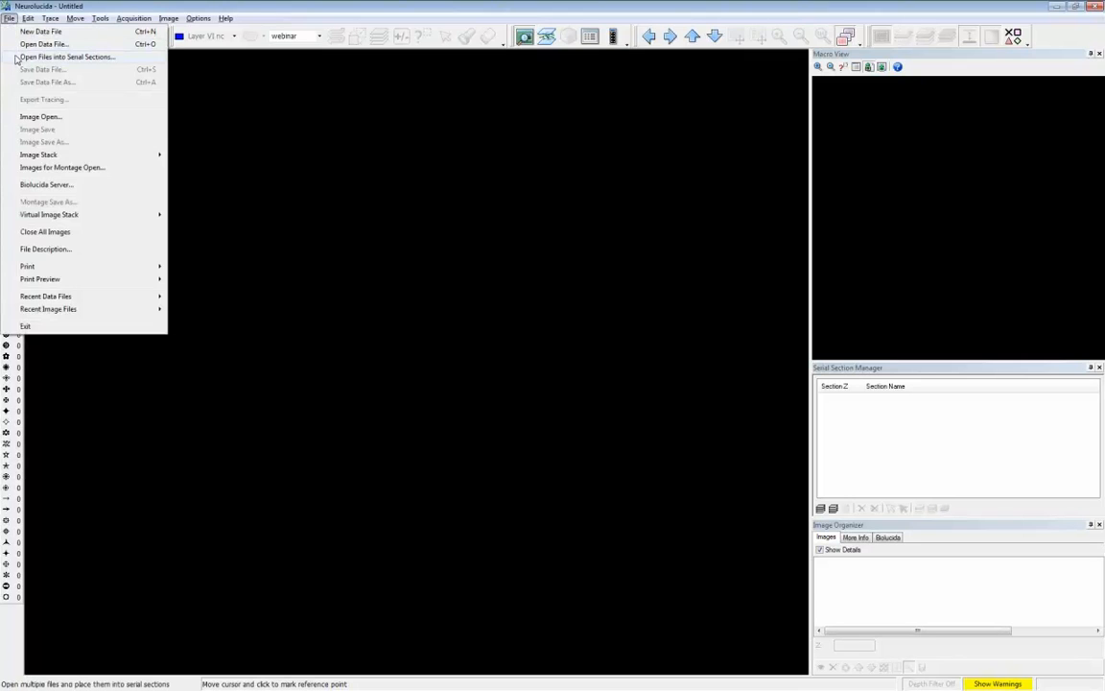
{"action": "left_click", "coordinate": [25, 58]}
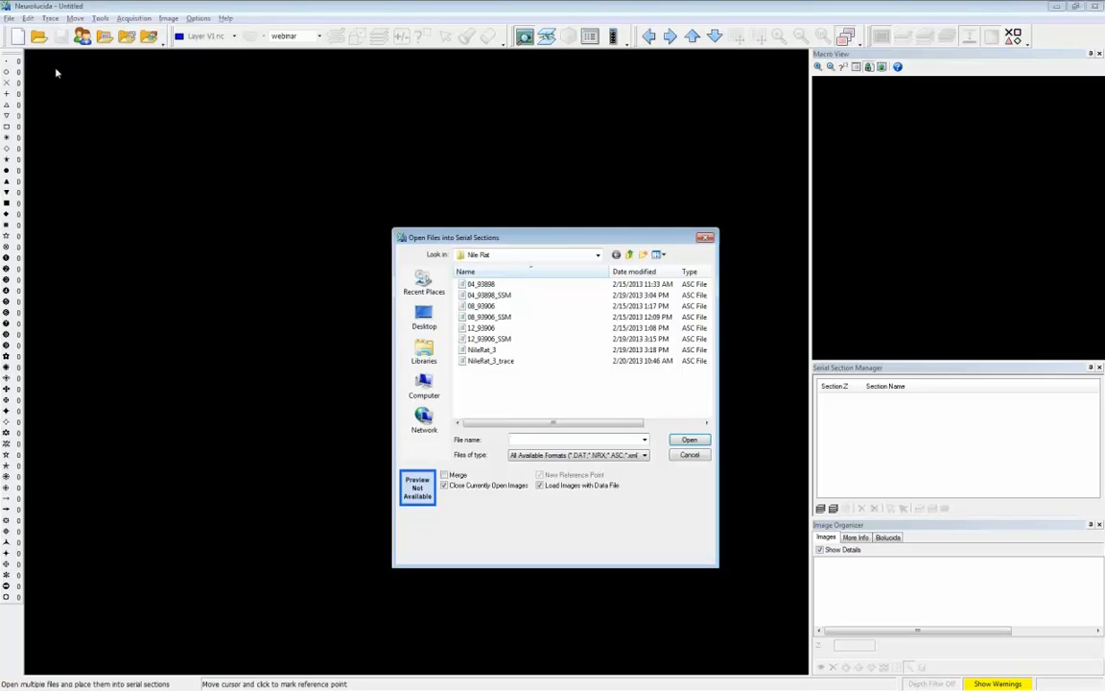
{"action": "left_click", "coordinate": [630, 255]}
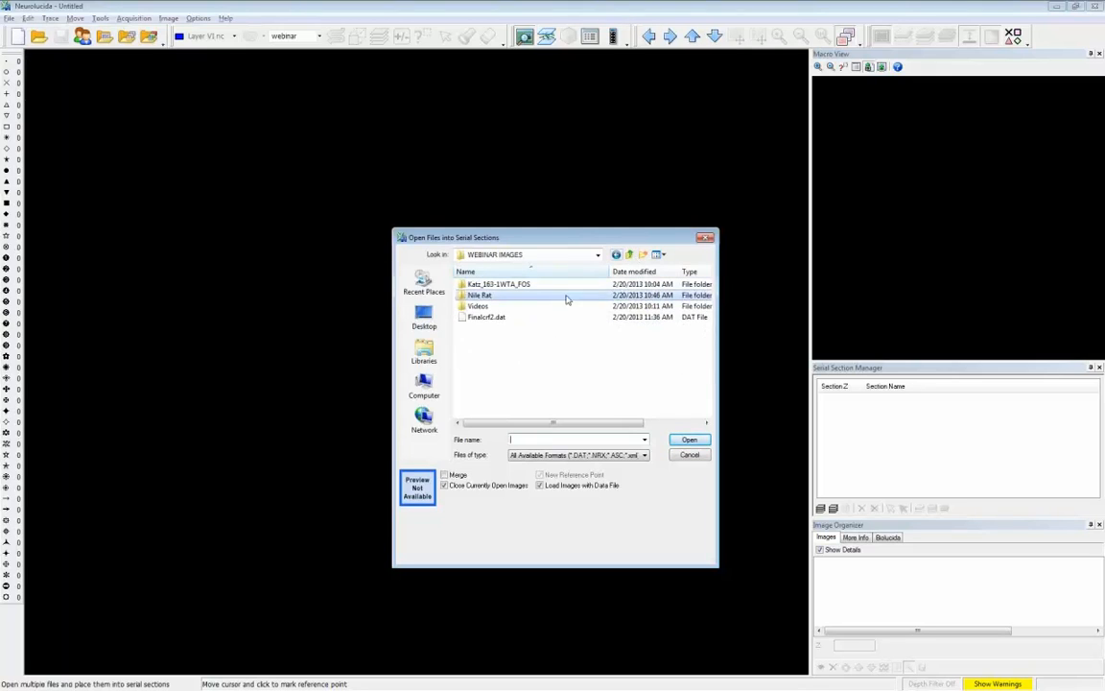
{"action": "double_click", "coordinate": [499, 284]}
{"action": "double_click", "coordinate": [494, 285]}
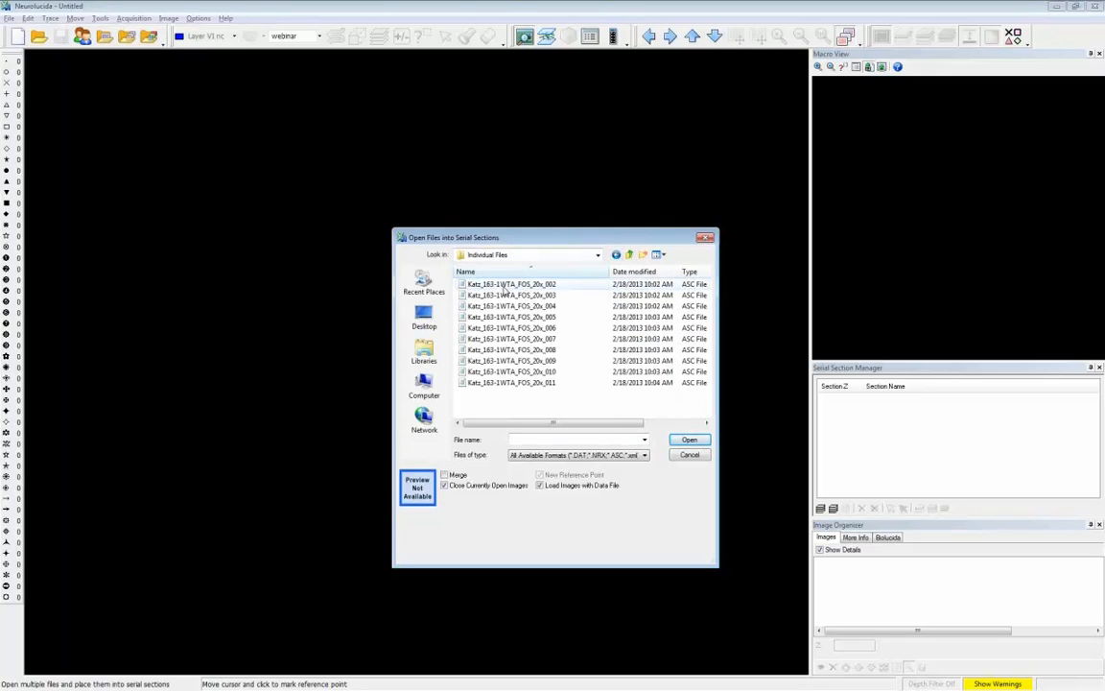
{"action": "left_click", "coordinate": [506, 286]}
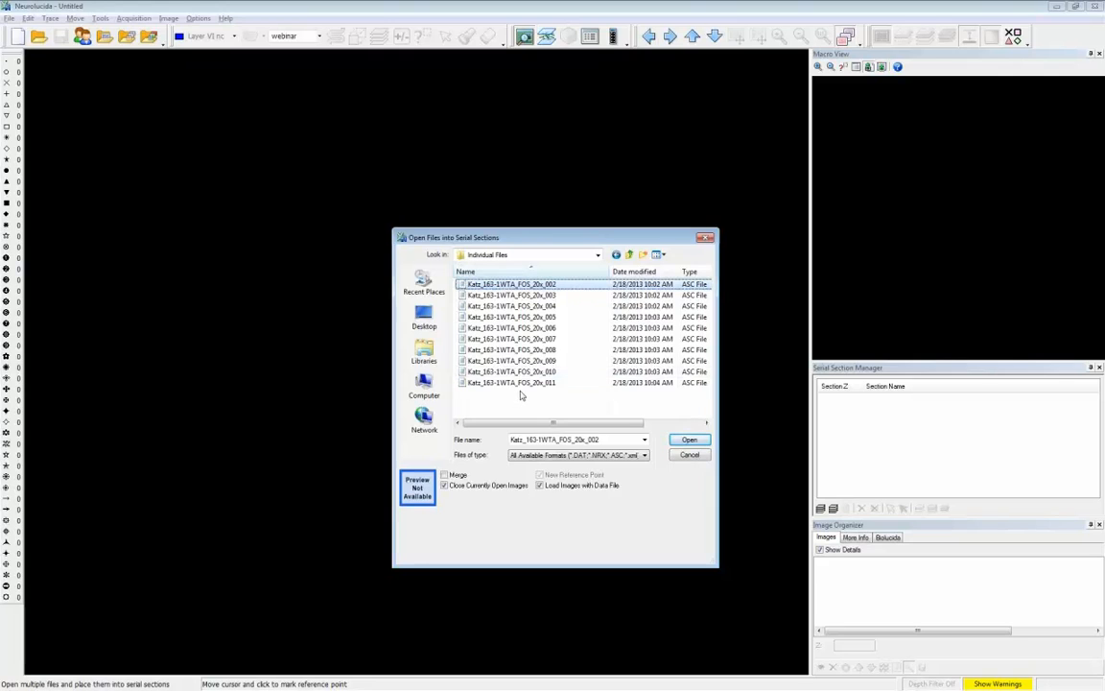
{"action": "left_click", "coordinate": [525, 383], "text": "shift"}
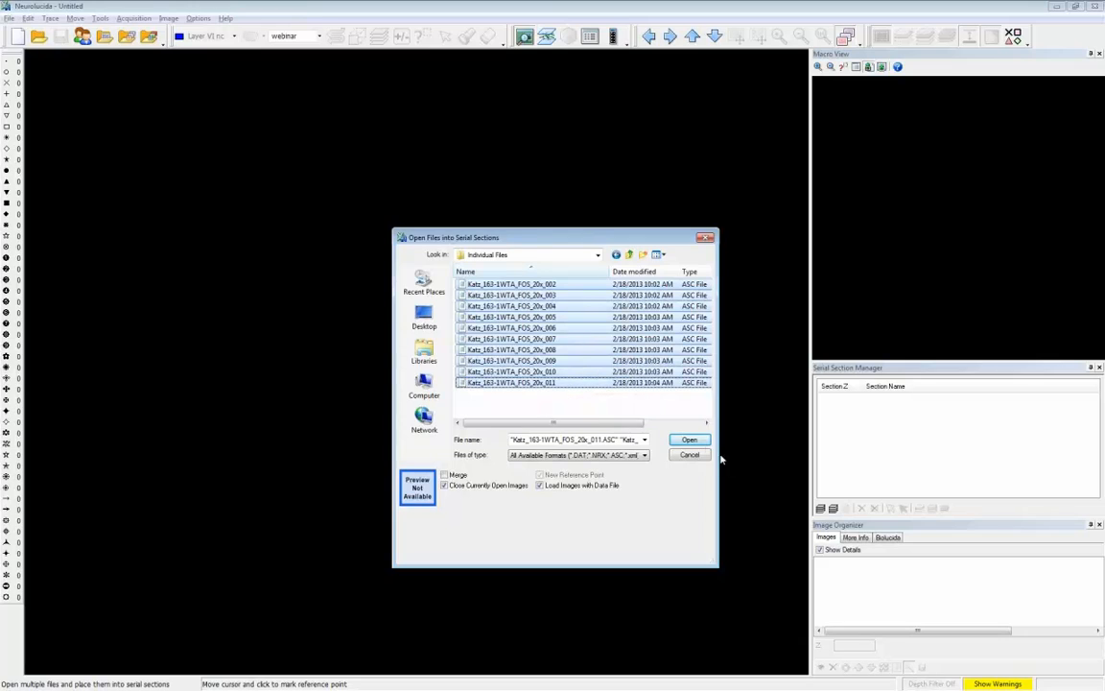
{"action": "left_click", "coordinate": [700, 439]}
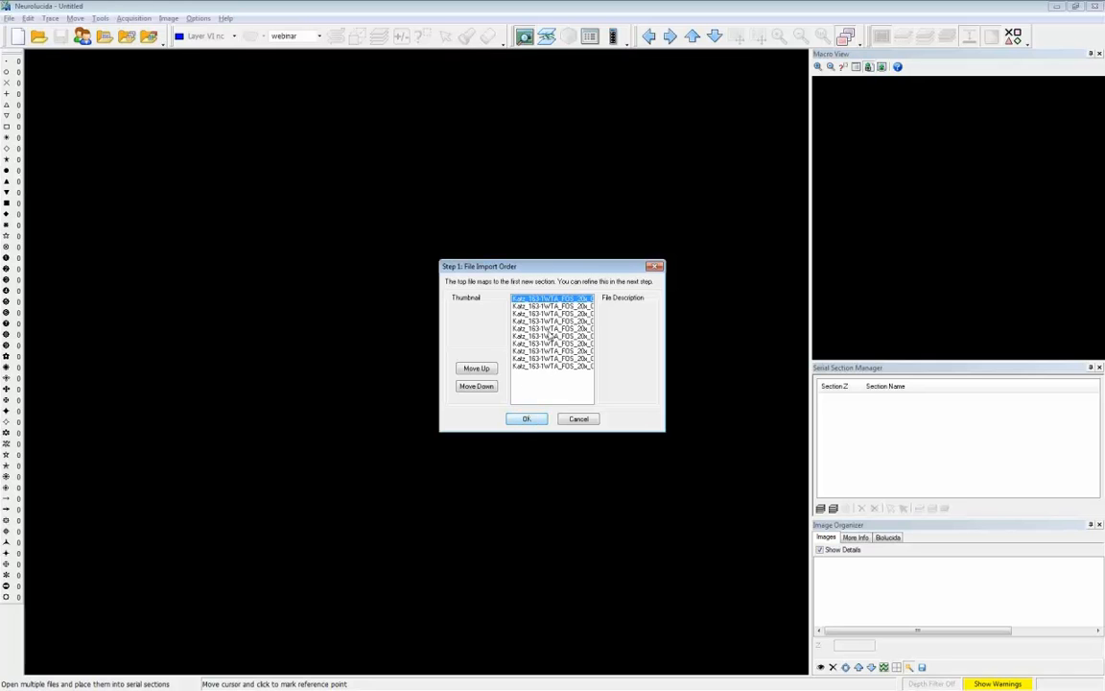
{"action": "left_click", "coordinate": [526, 419]}
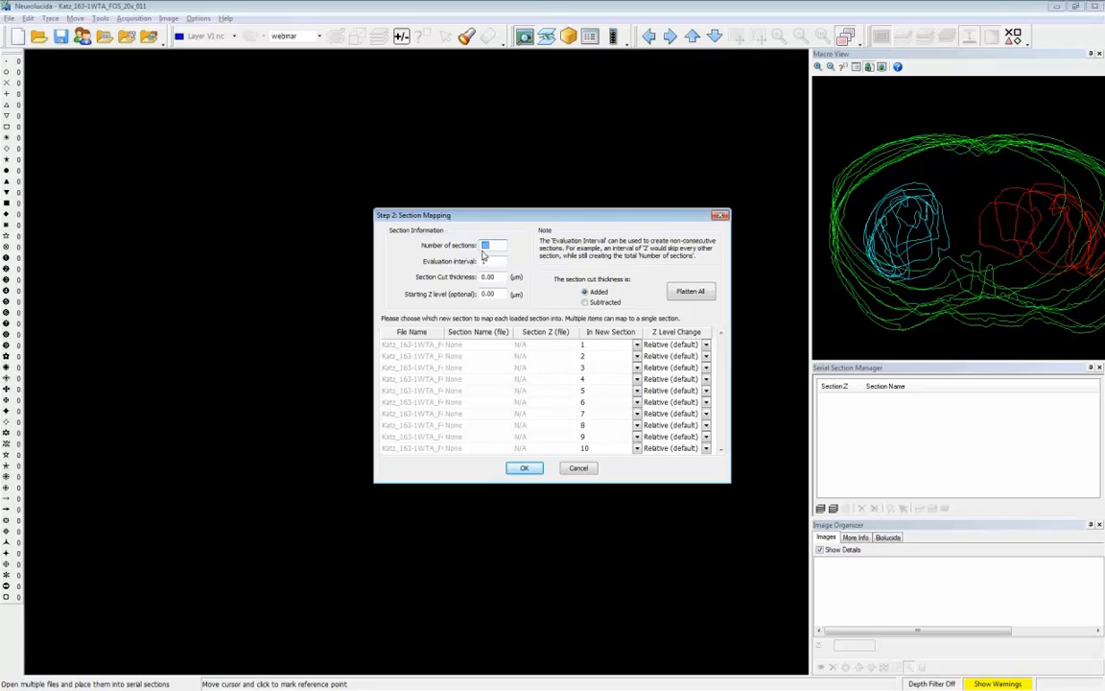
- Map the files to sections with evaluation interval 4 and section cut thickness 40 µm, and use the image files found in the data folder
{"action": "key", "text": "Tab"}
{"action": "type", "text": "4"}
{"action": "key", "text": "Tab"}
{"action": "type", "text": "4"}
{"action": "left_click", "coordinate": [515, 469]}
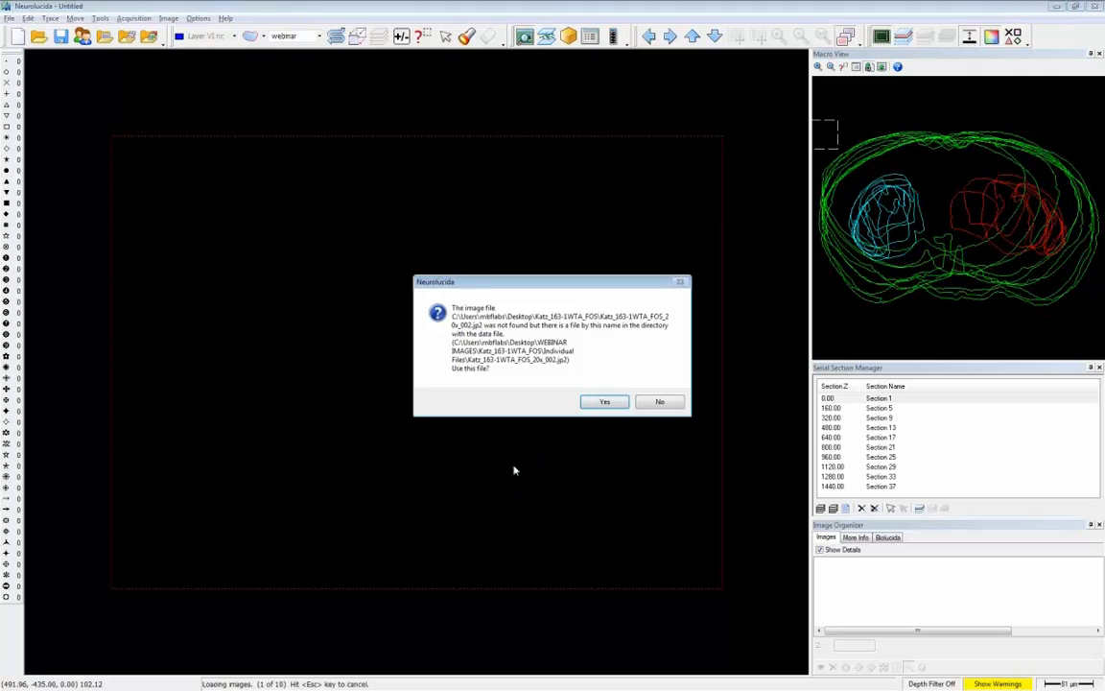
{"action": "left_click", "coordinate": [605, 401]}
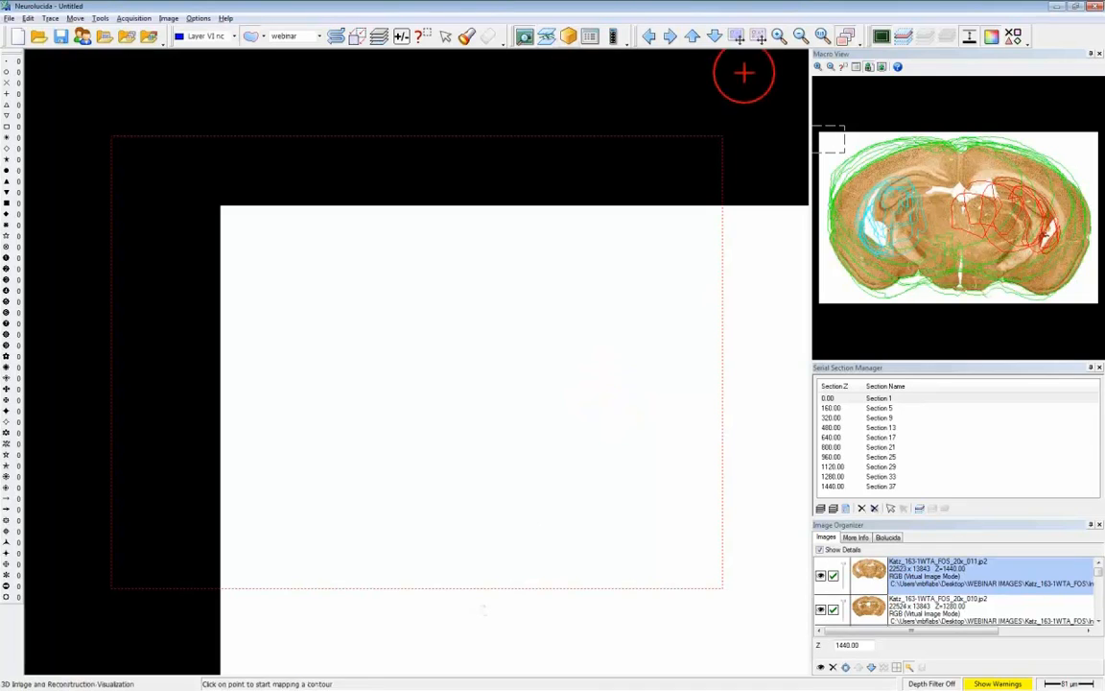
- Fit the whole brain slice in the tracing window and display only the current section
{"action": "left_click", "coordinate": [802, 38]}
{"action": "left_click", "coordinate": [802, 37]}
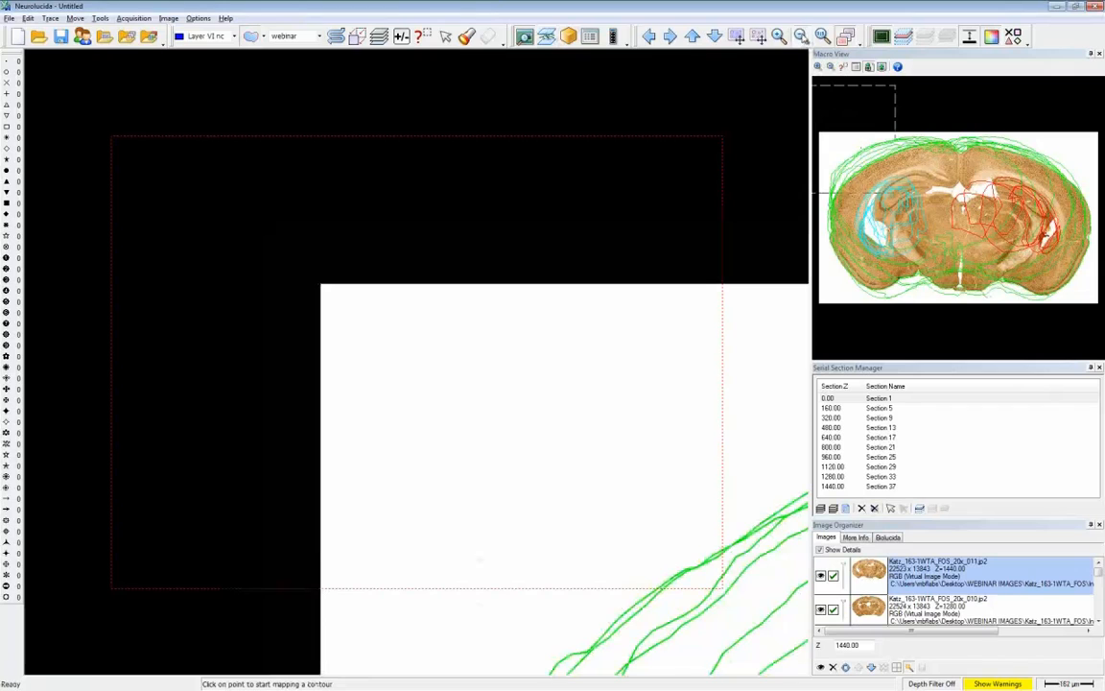
{"action": "left_click", "coordinate": [802, 38]}
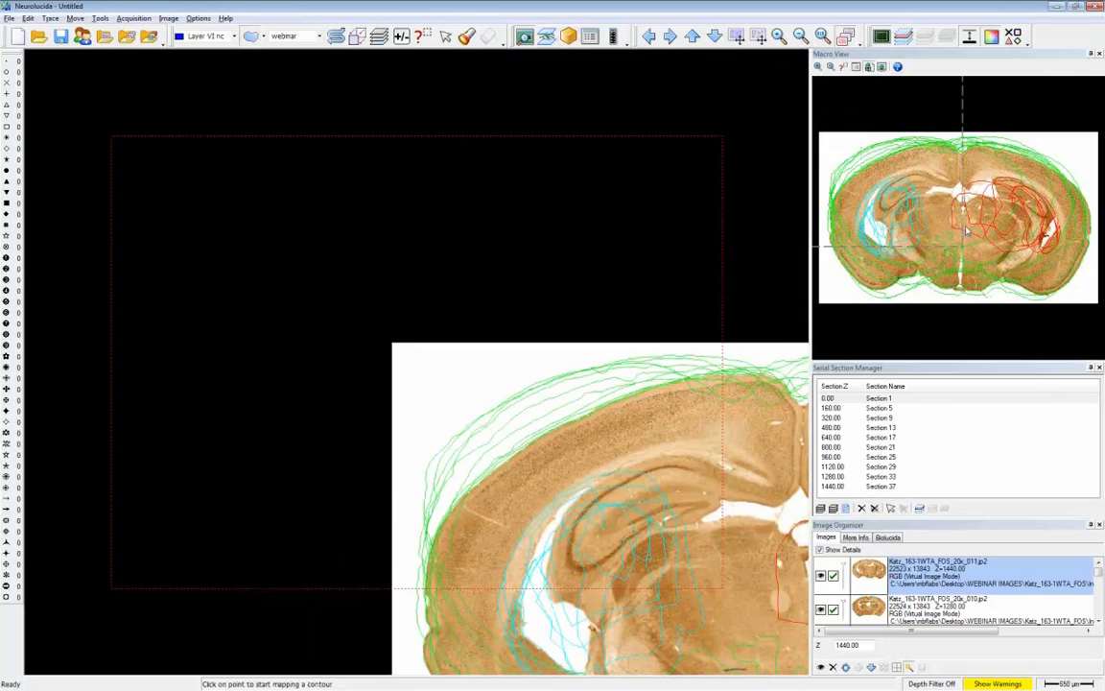
{"action": "left_click_drag", "start_coordinate": [868, 204], "coordinate": [1005, 292]}
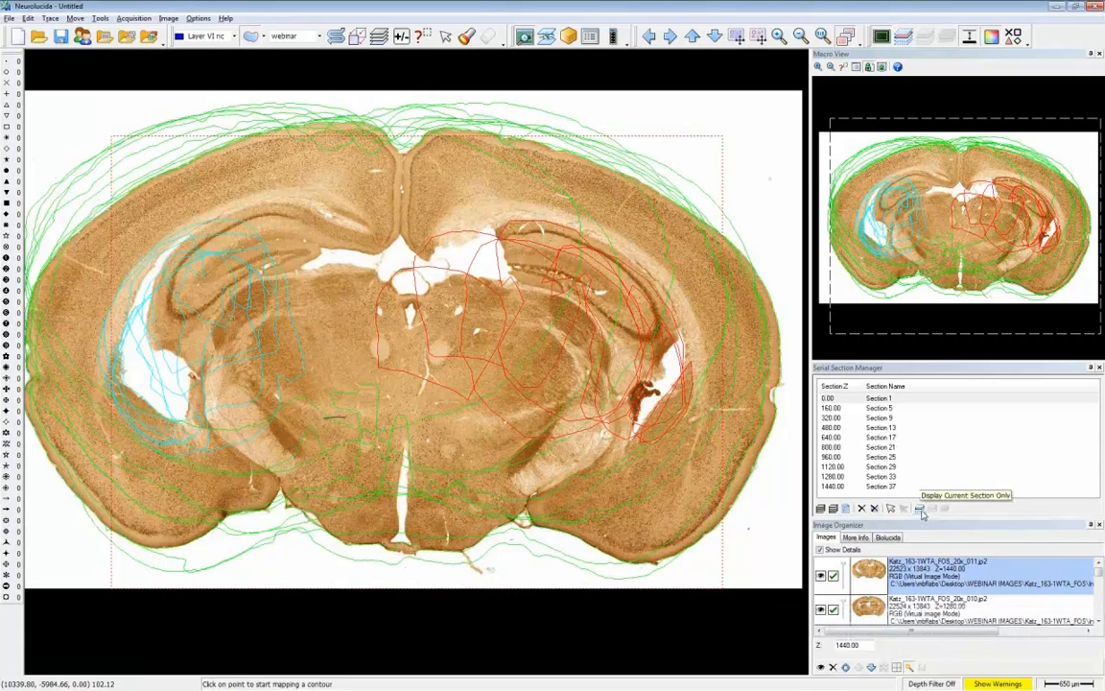
{"action": "left_click", "coordinate": [919, 509]}
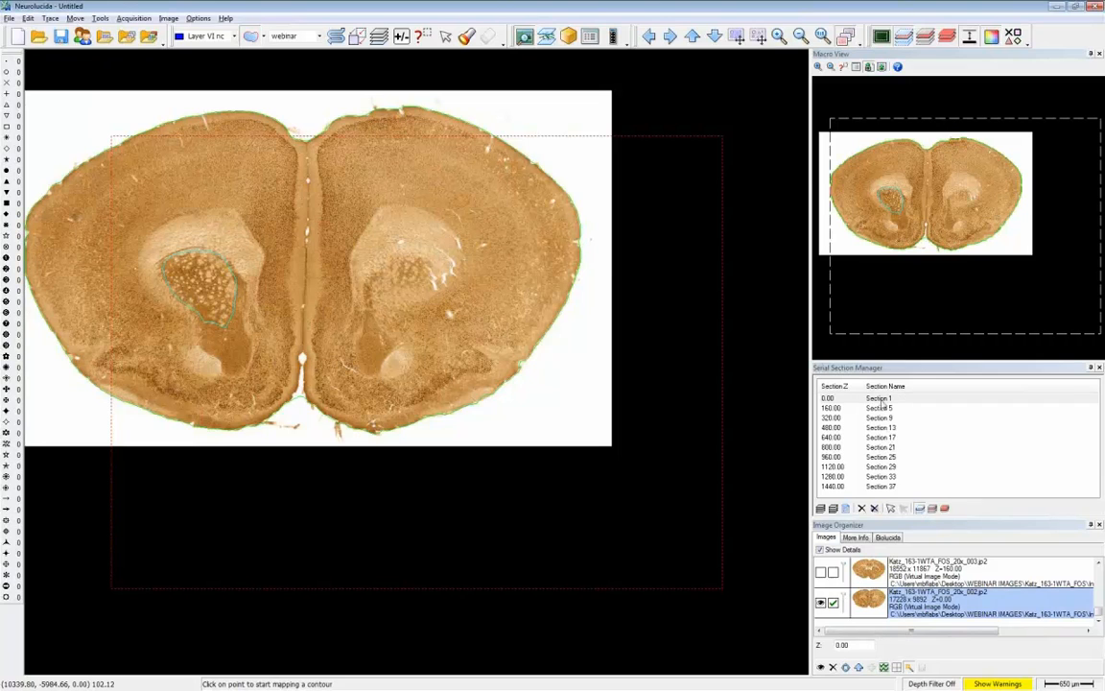
- Step through sections 5 to 17 with their contours, then examine section 17 close up and view sections 21 and 29 at that magnification
{"action": "left_click", "coordinate": [831, 408]}
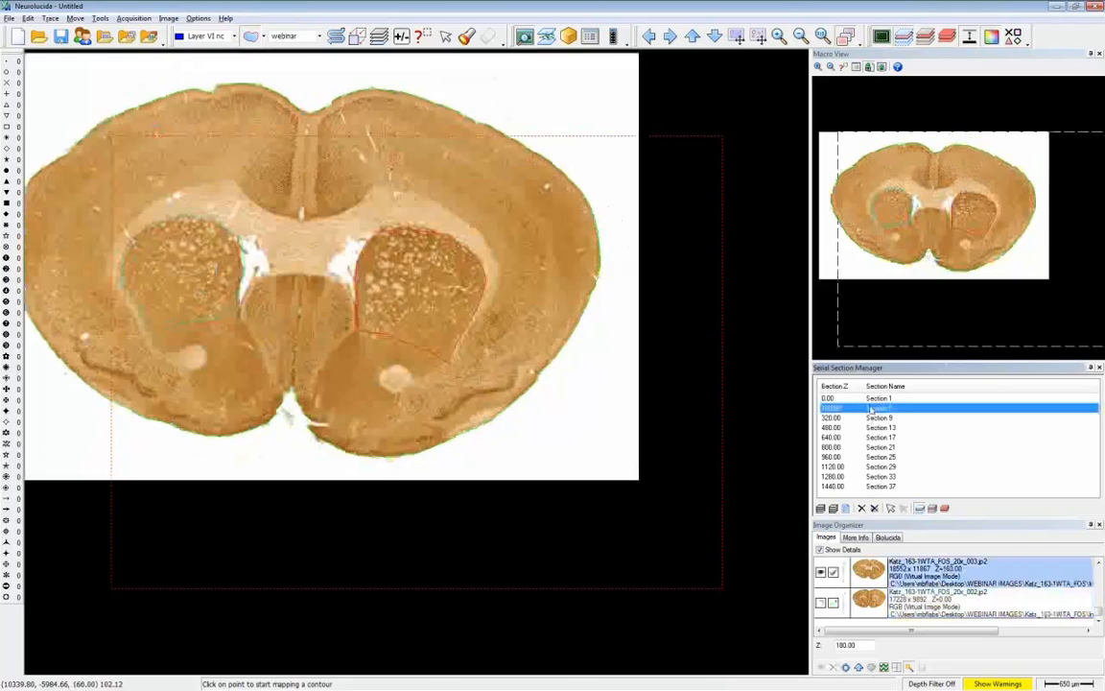
{"action": "key", "text": "Down"}
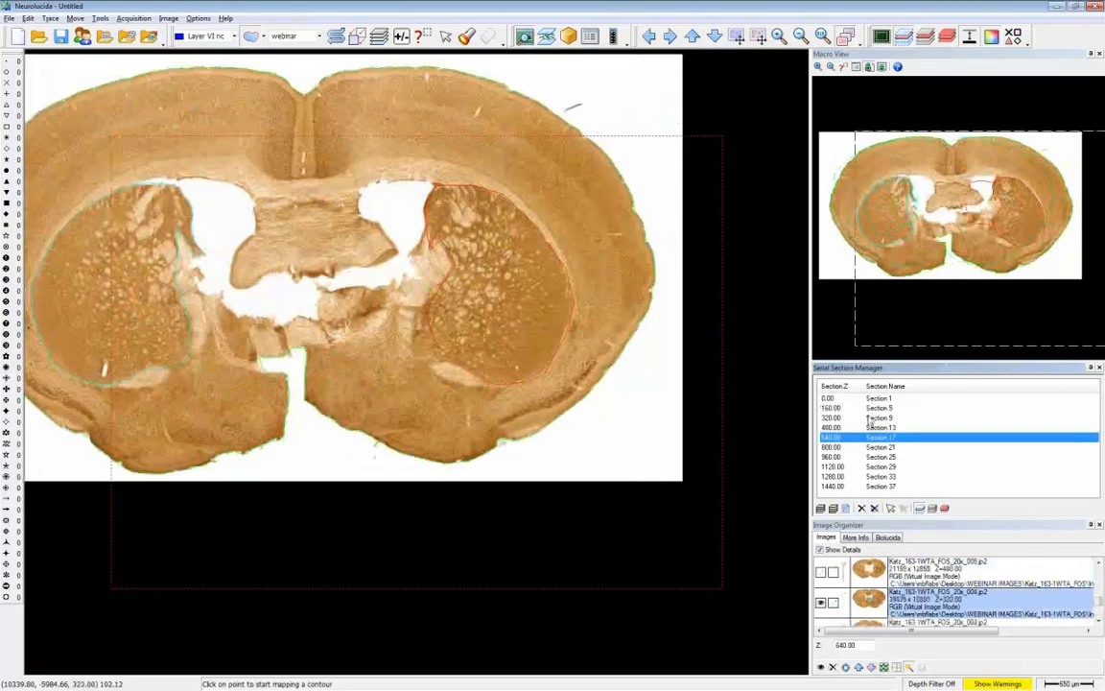
{"action": "key", "text": "Up"}
{"action": "key", "text": "Up"}
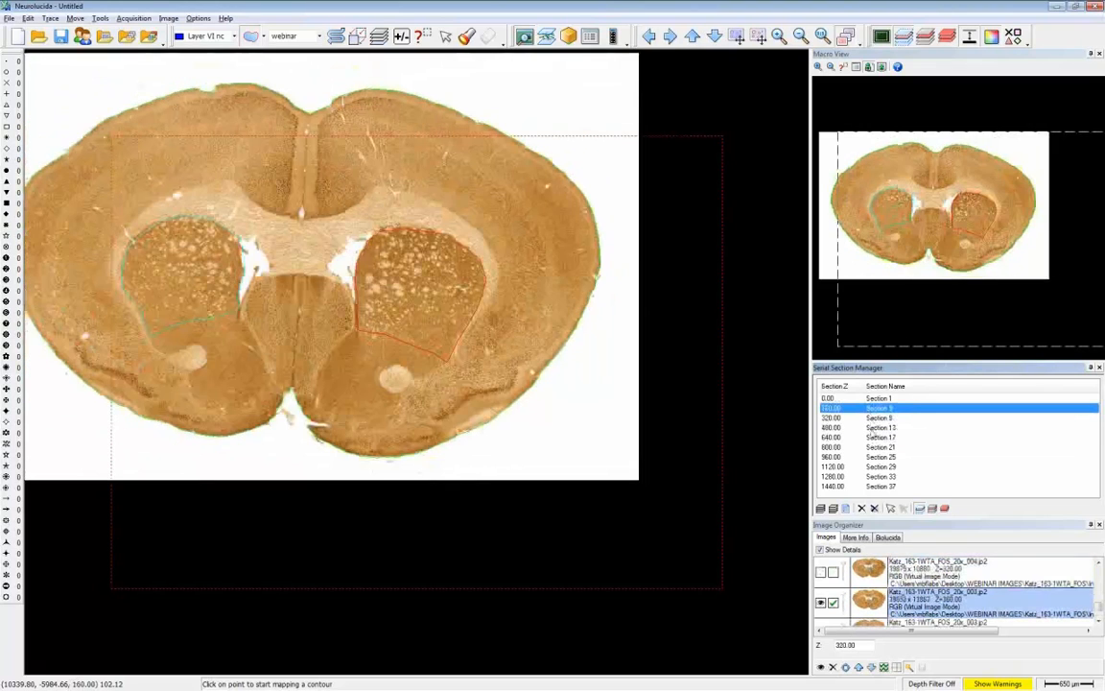
{"action": "key", "text": "Down"}
{"action": "key", "text": "Down"}
{"action": "key", "text": "Down"}
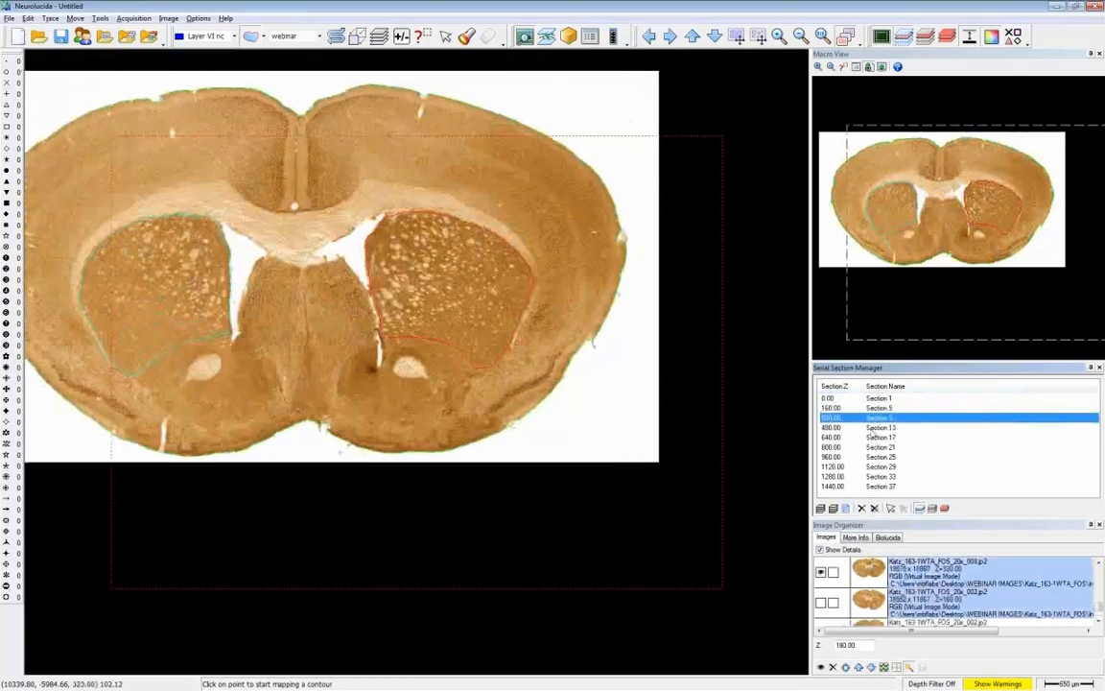
{"action": "key", "text": "Down"}
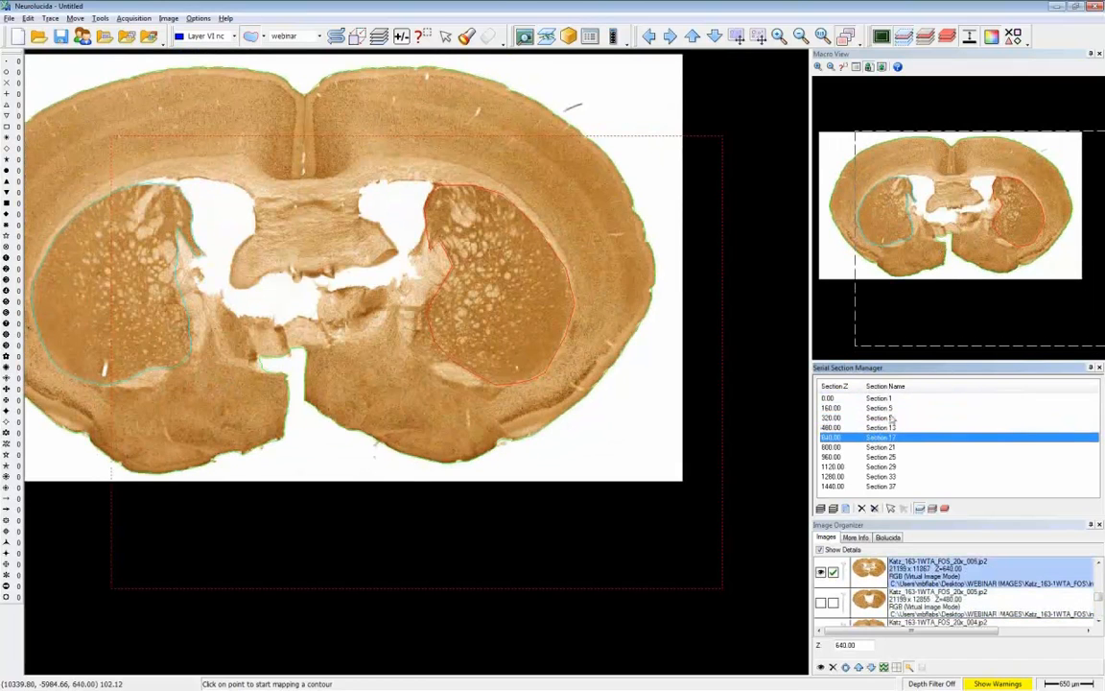
{"action": "left_click", "coordinate": [779, 36]}
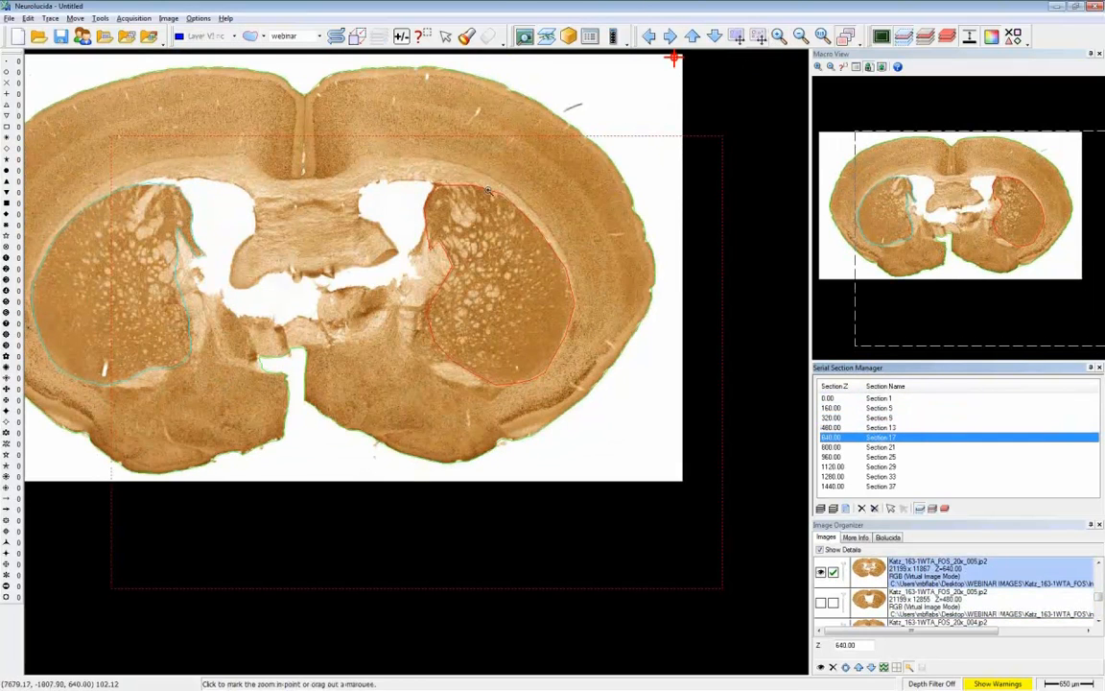
{"action": "left_click_drag", "start_coordinate": [412, 172], "coordinate": [521, 286]}
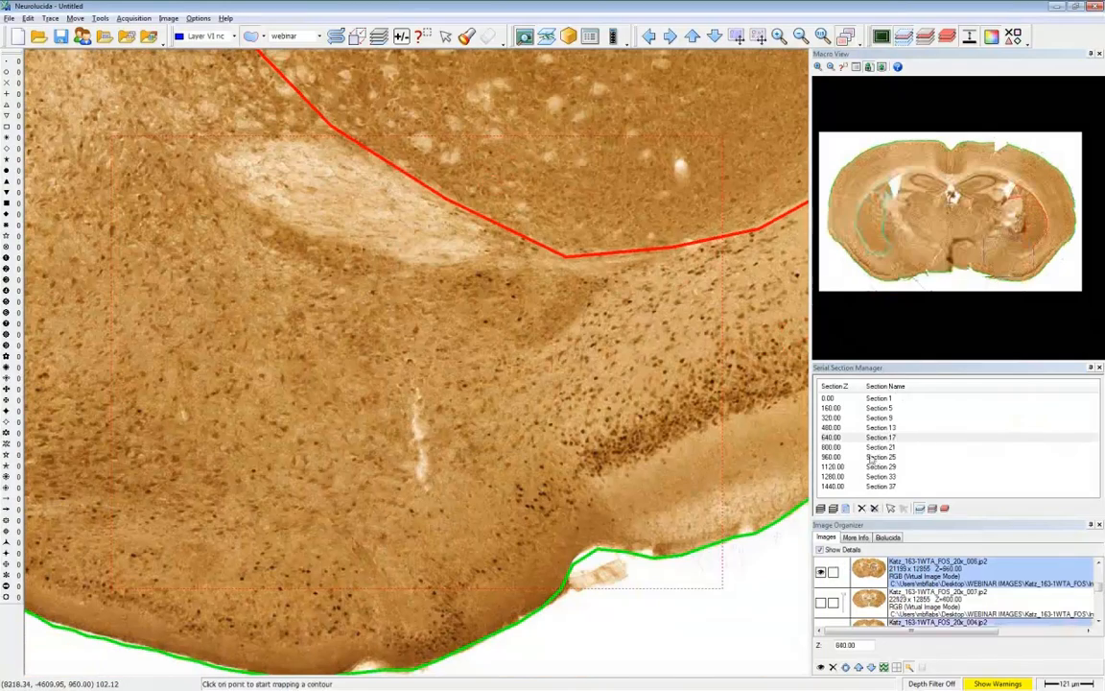
{"action": "left_click", "coordinate": [873, 447]}
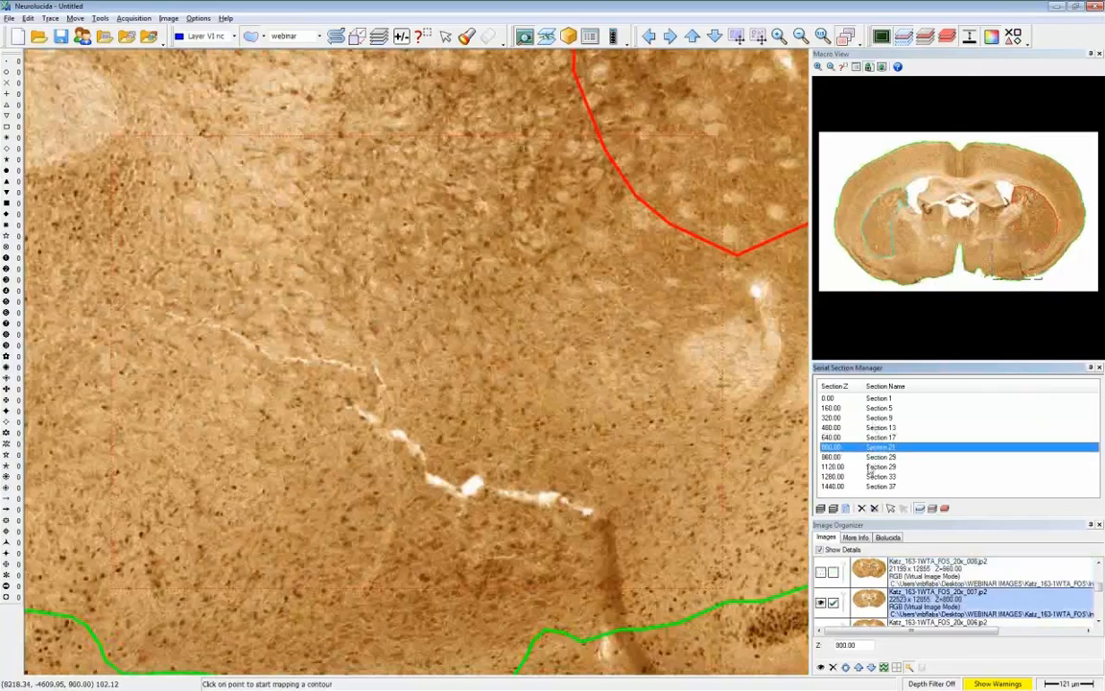
{"action": "left_click", "coordinate": [872, 466]}
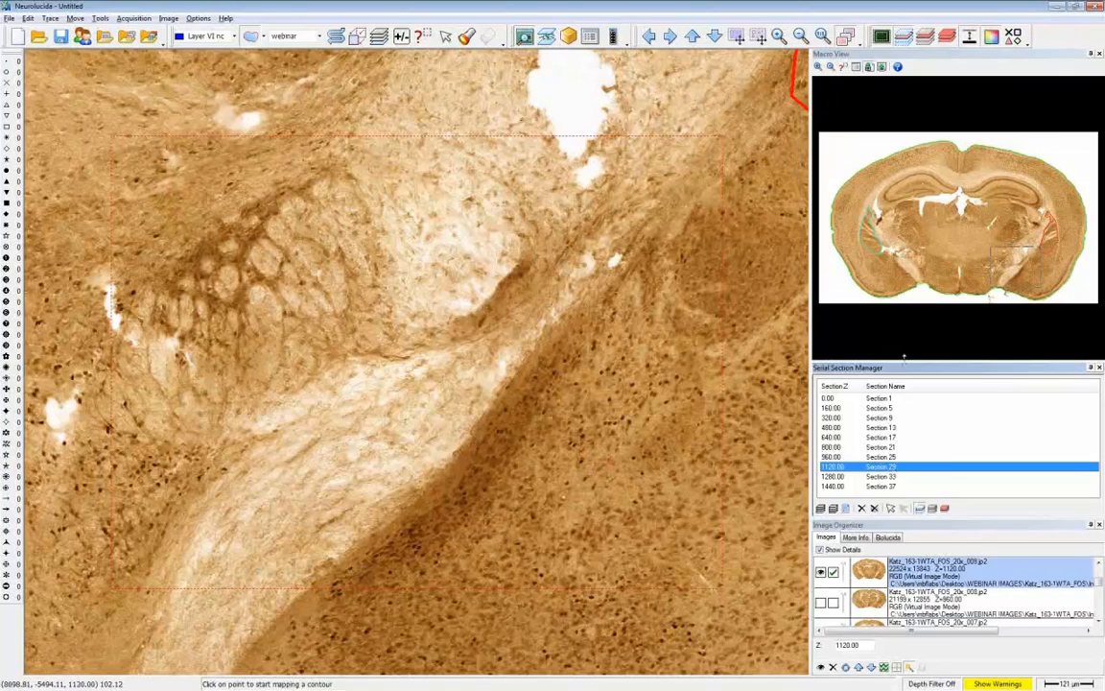
- Display all serial sections together again with most of the slice in view
{"action": "left_click", "coordinate": [920, 509]}
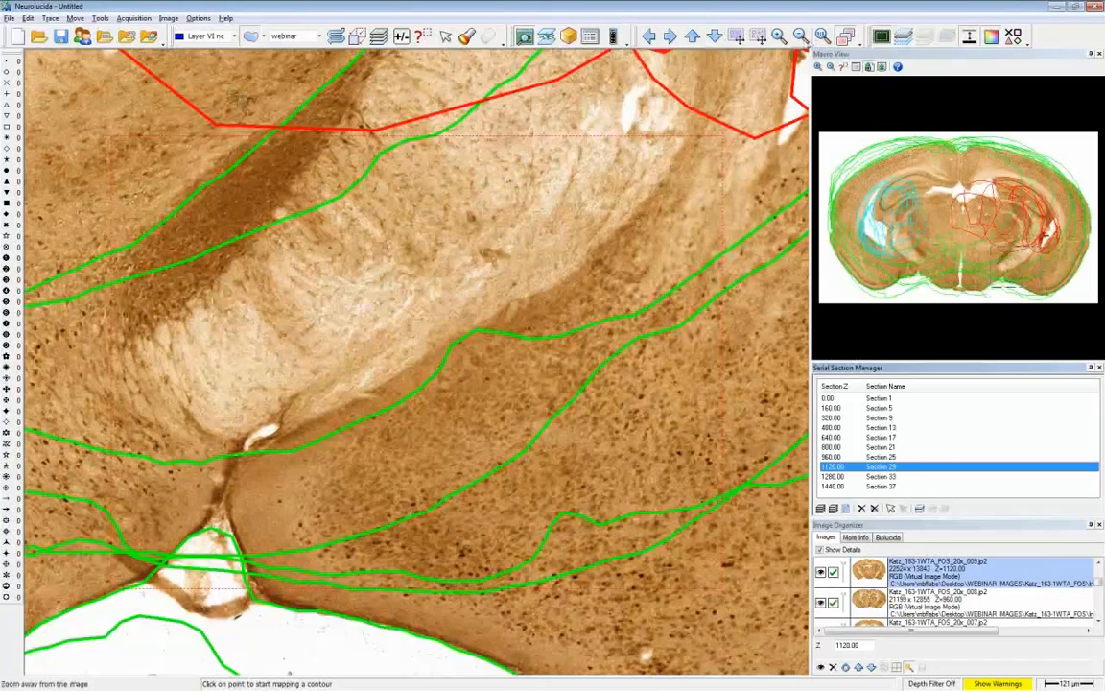
{"action": "left_click", "coordinate": [800, 36]}
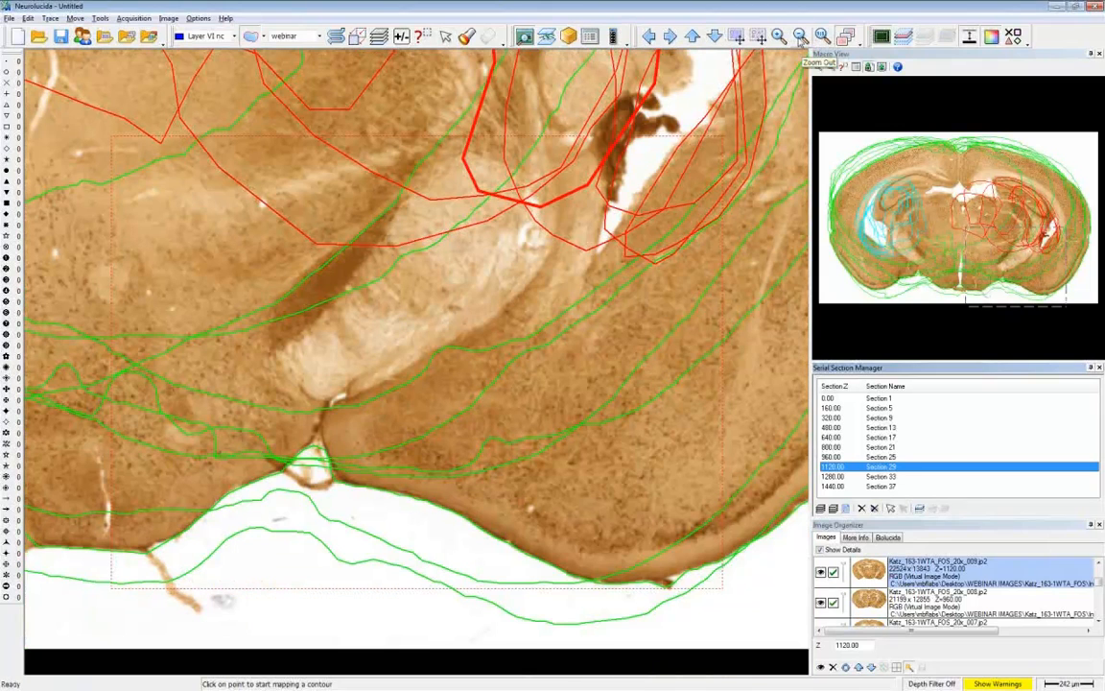
{"action": "left_click", "coordinate": [800, 36]}
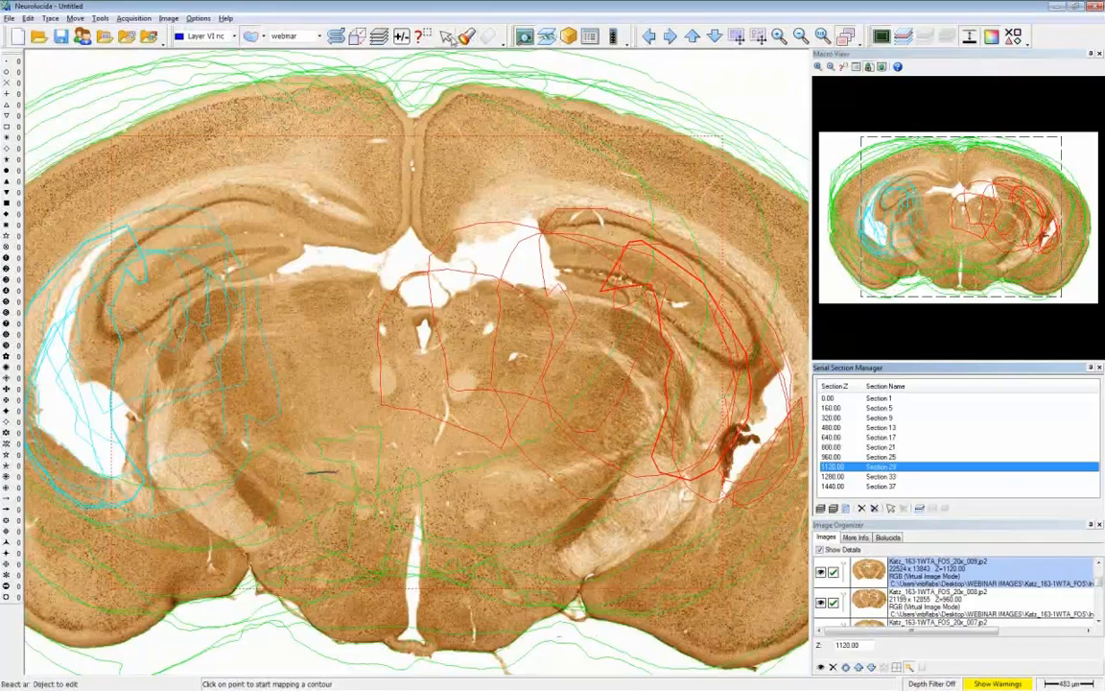
- Select one light blue CP right contour and extend the selection to everything of that color
{"action": "left_click", "coordinate": [446, 36]}
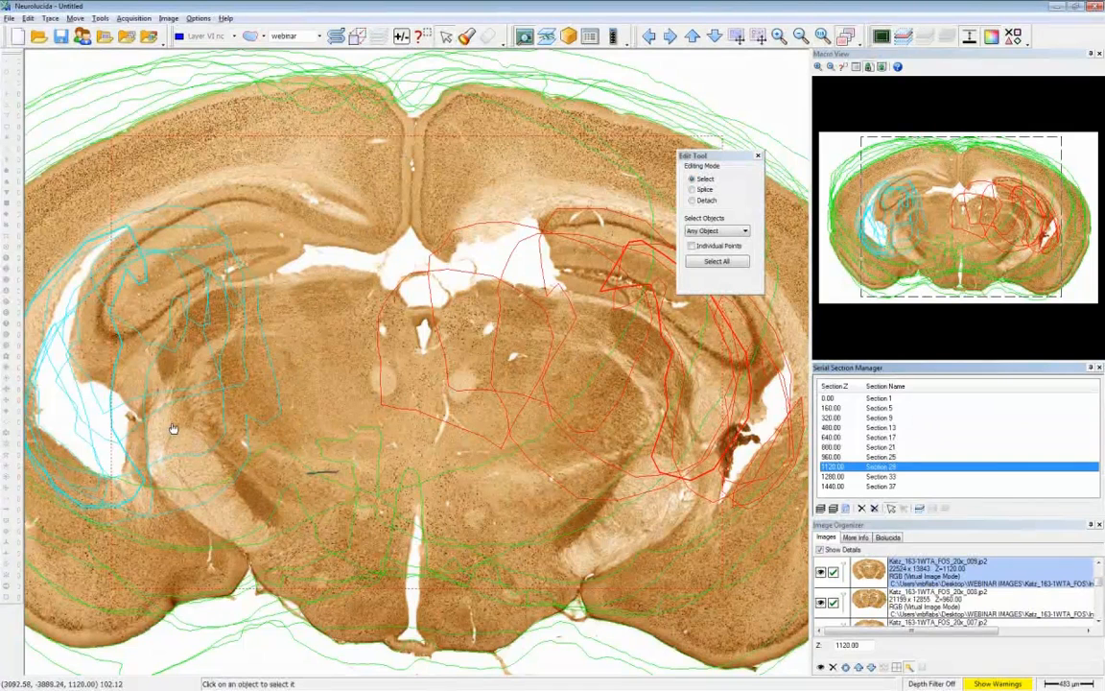
{"action": "left_click", "coordinate": [245, 366]}
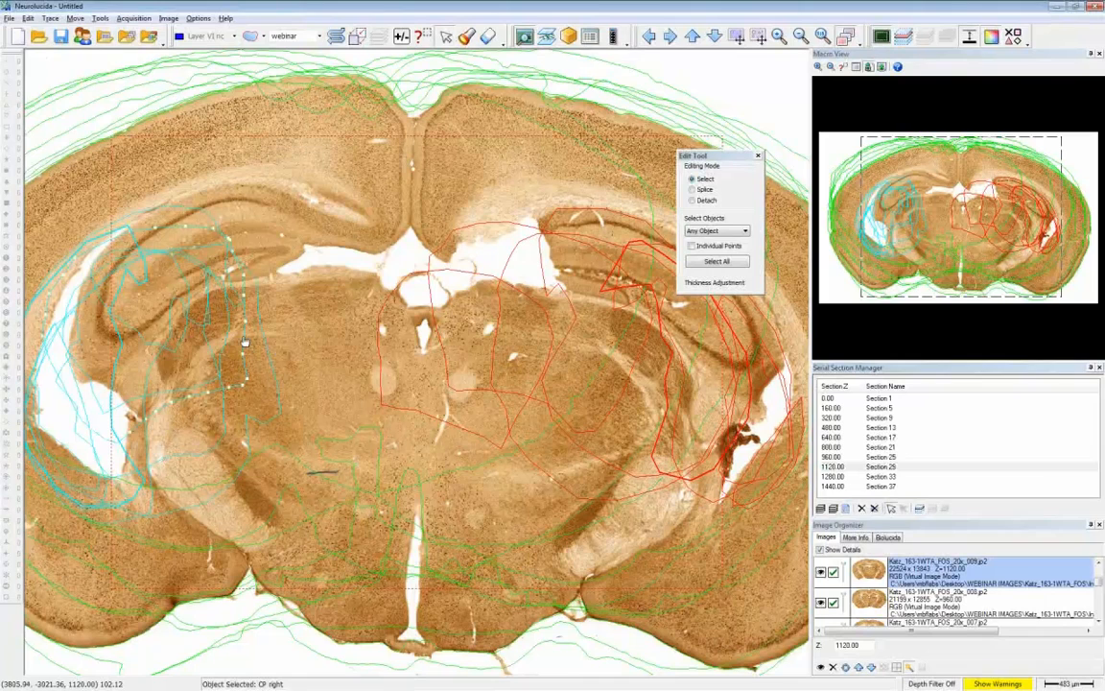
{"action": "right_click", "coordinate": [298, 301]}
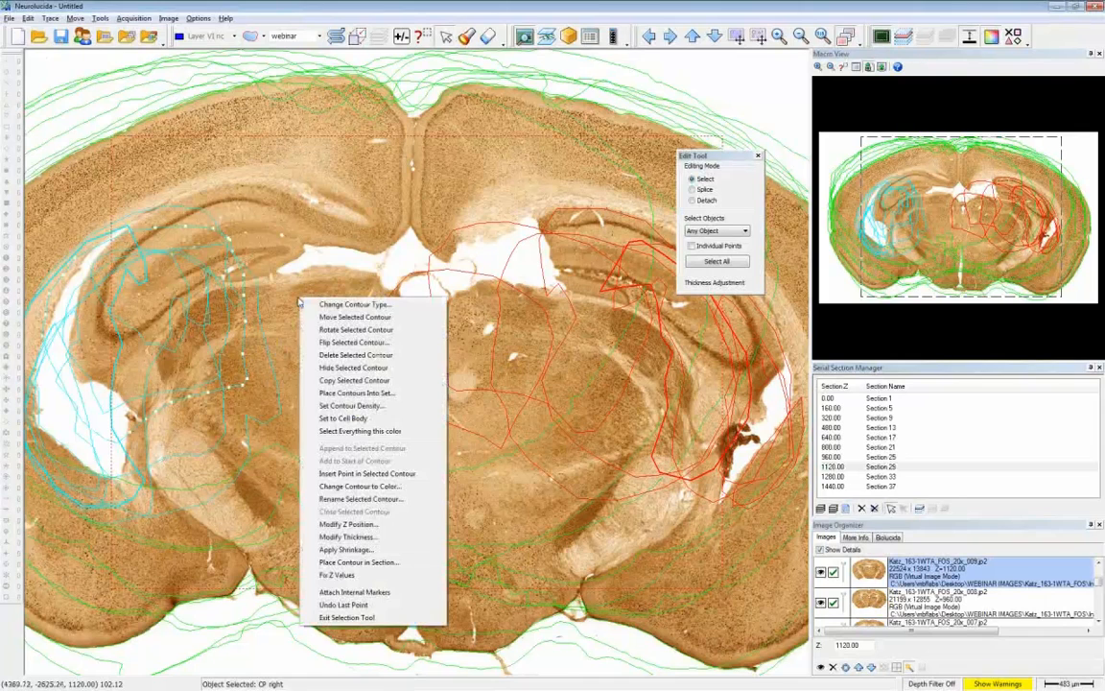
{"action": "left_click", "coordinate": [347, 434]}
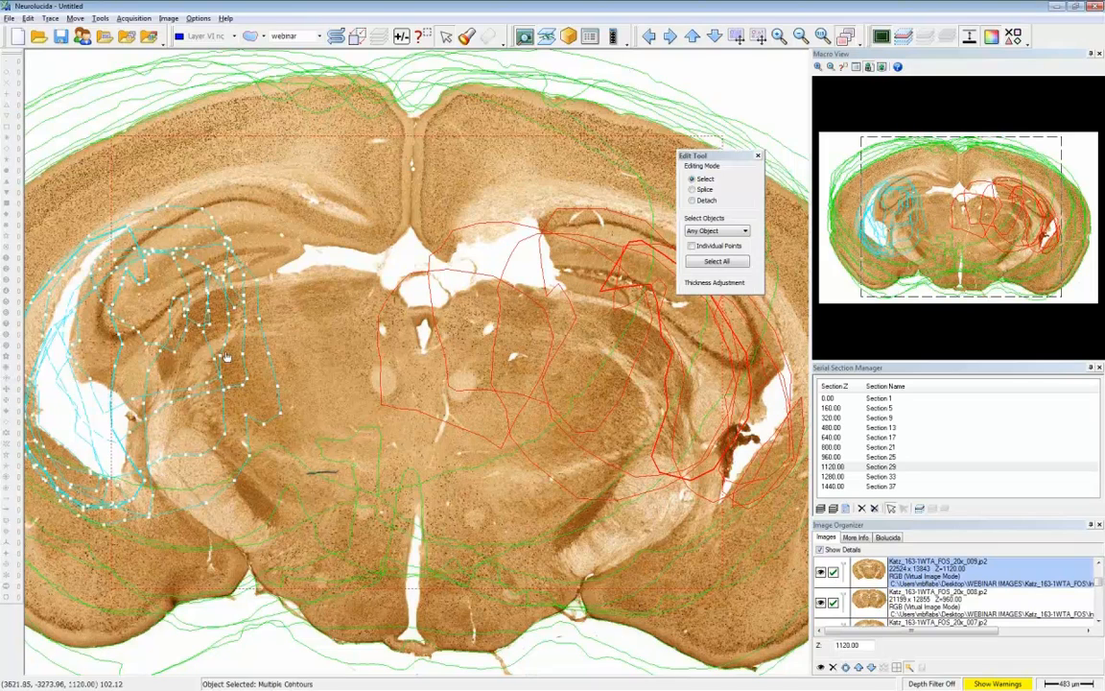
- Change the color of all selected CP right contours to dark blue
{"action": "right_click", "coordinate": [292, 300]}
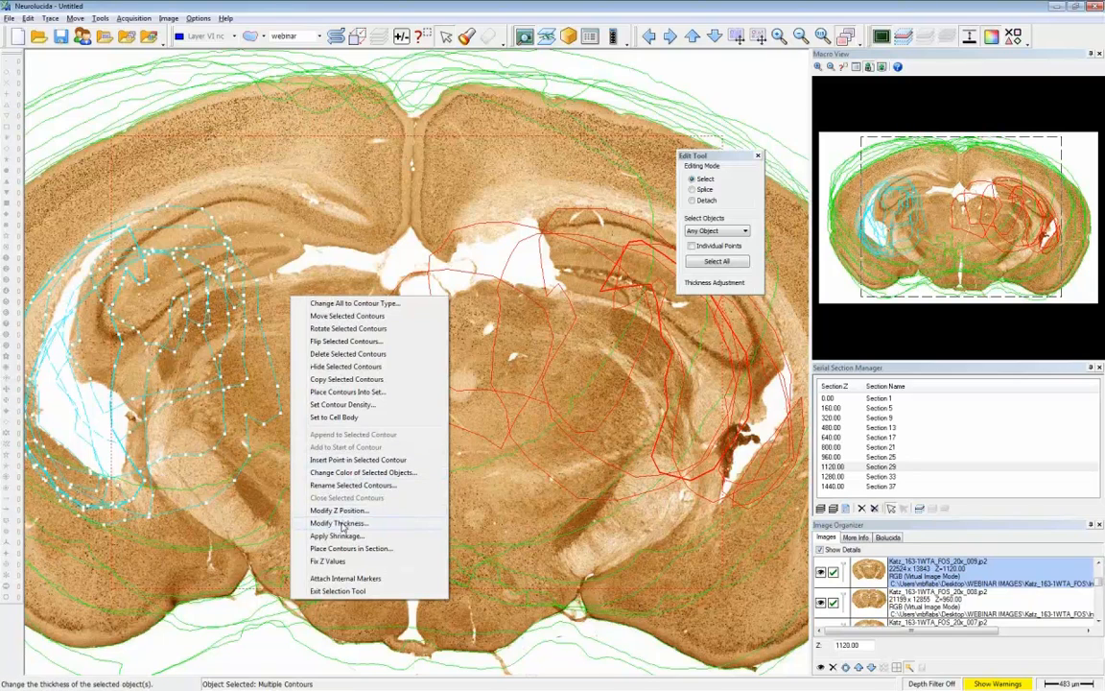
{"action": "left_click", "coordinate": [331, 472]}
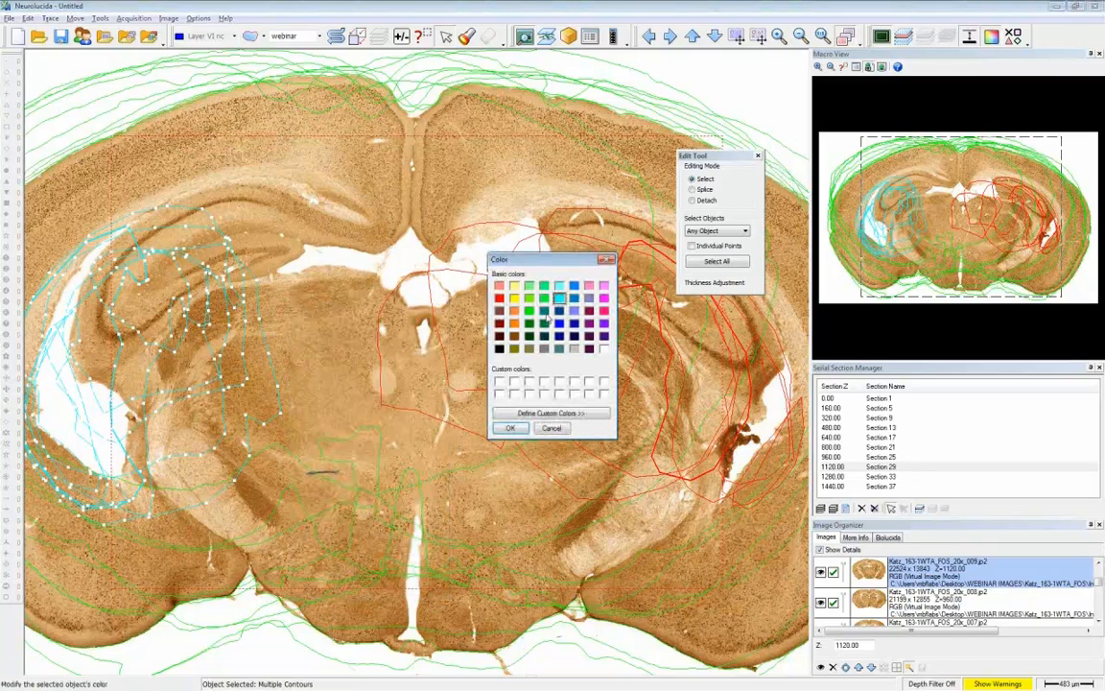
{"action": "left_click", "coordinate": [561, 324]}
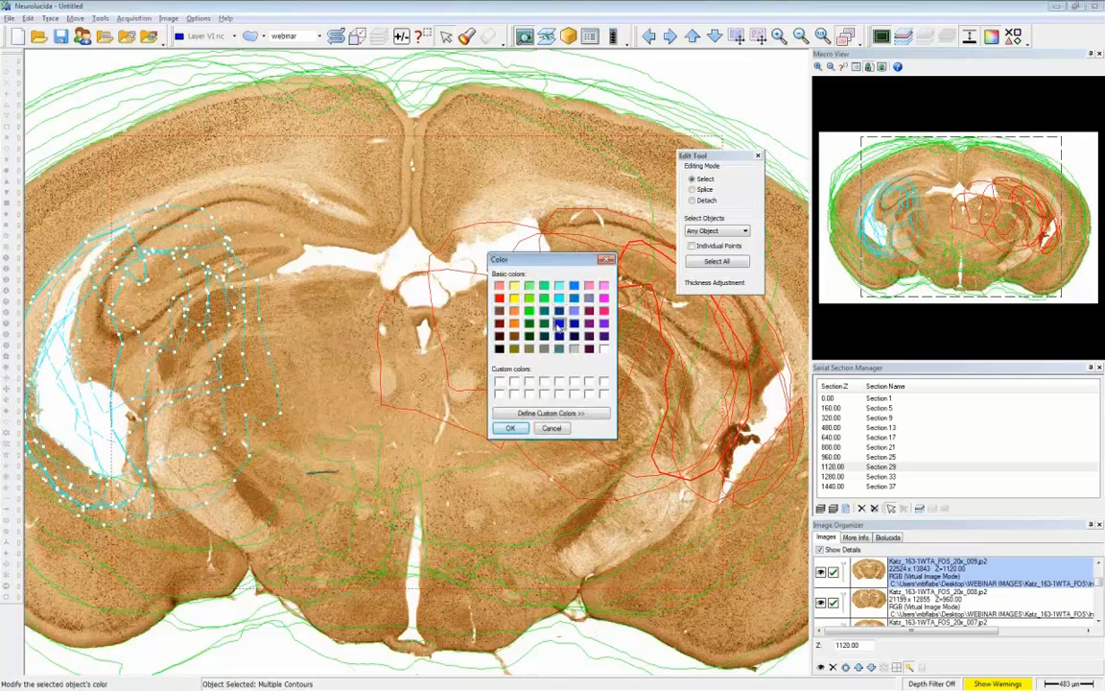
{"action": "left_click", "coordinate": [521, 432]}
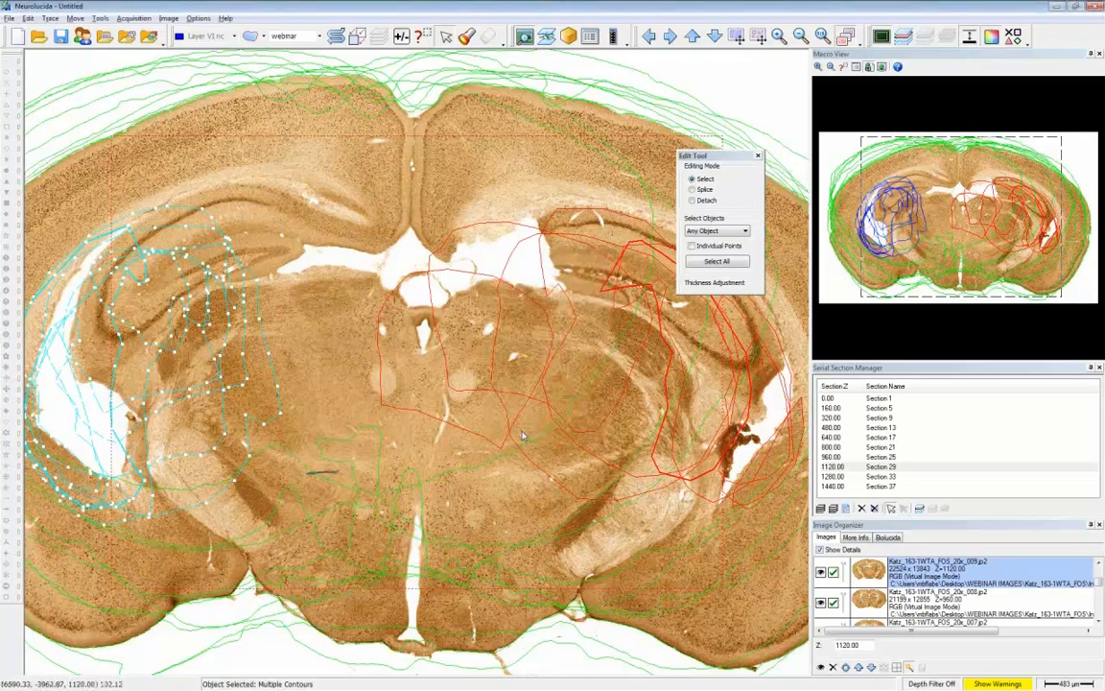
- Assign a contour density of 32.9 % to all the selected dark blue CP right contours
{"action": "right_click", "coordinate": [272, 319]}
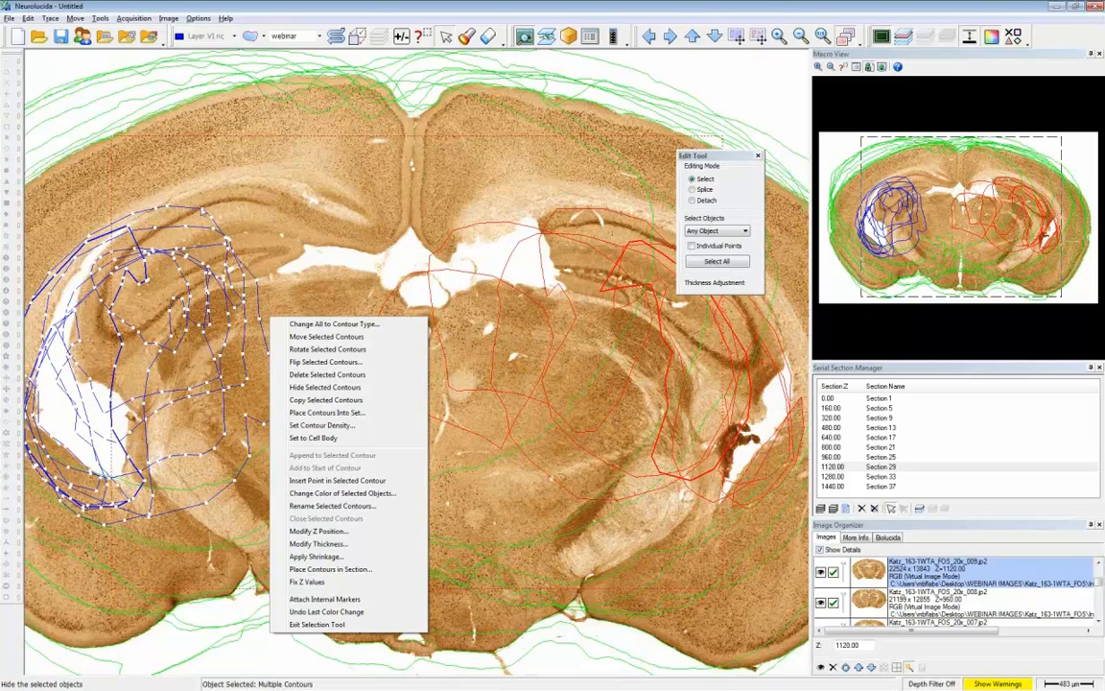
{"action": "left_click", "coordinate": [326, 426]}
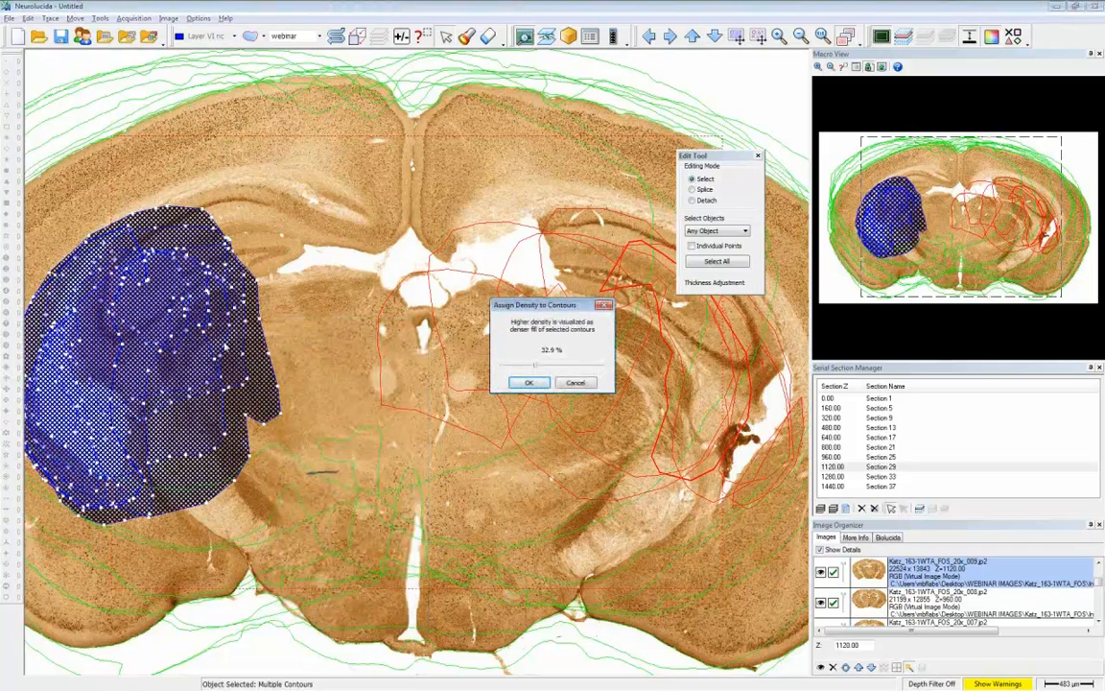
{"action": "left_click", "coordinate": [533, 385]}
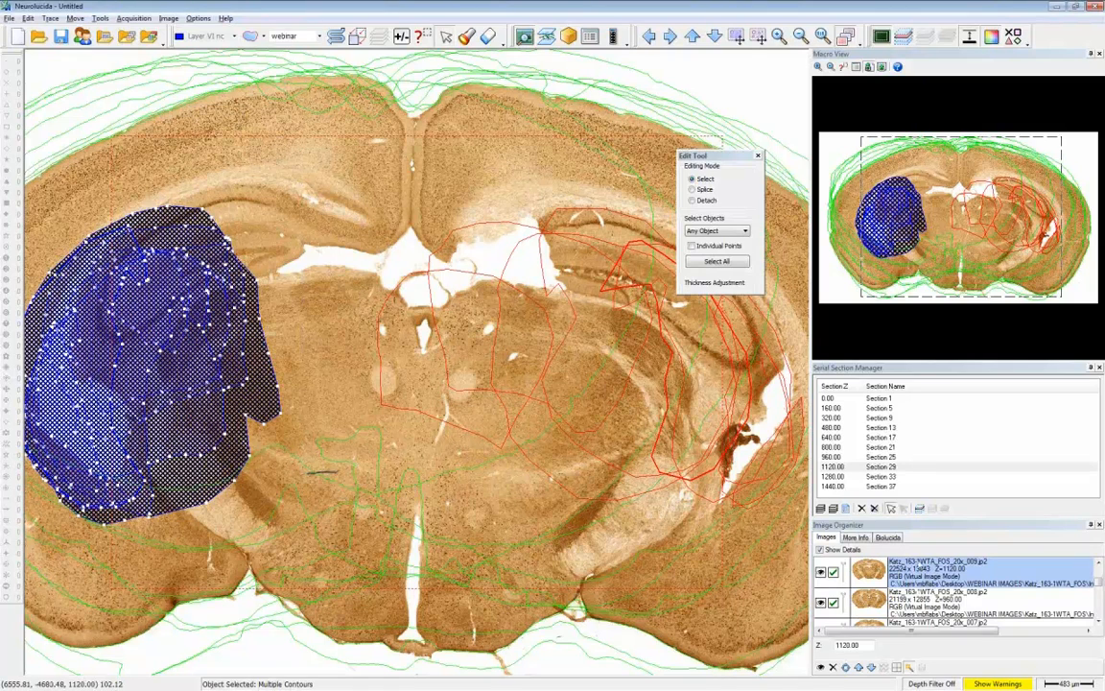
- Show one section at a time, check the filled contours in sections 25 back to 5 and in section 37, and redisplay all sections
{"action": "left_click", "coordinate": [920, 510]}
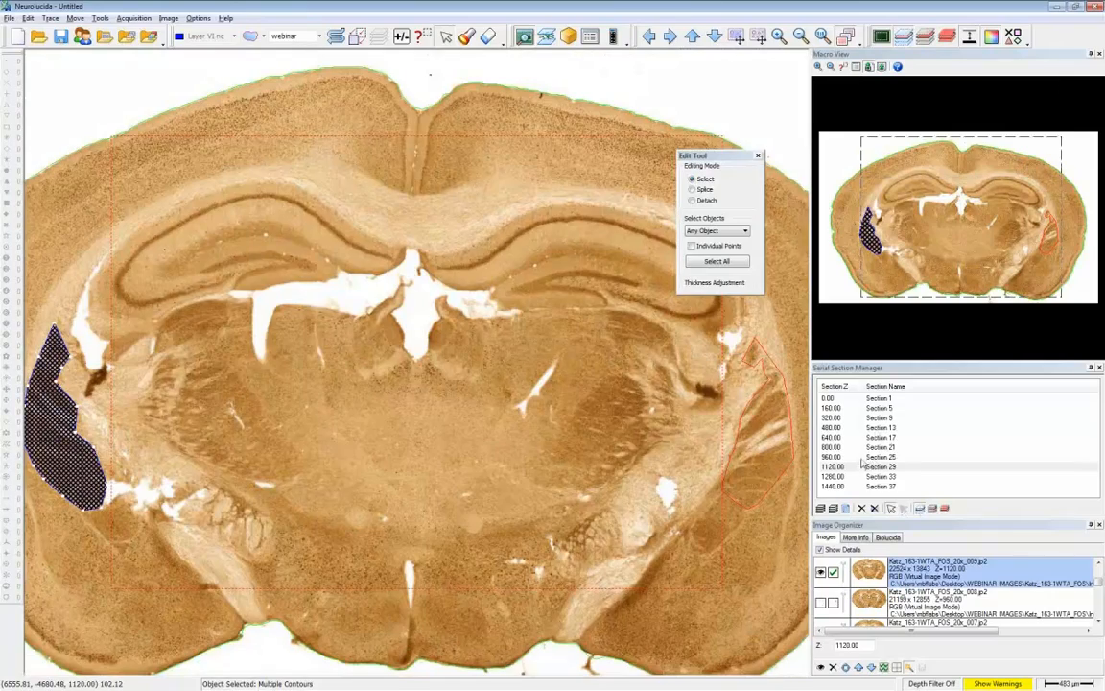
{"action": "left_click", "coordinate": [863, 457]}
{"action": "left_click", "coordinate": [864, 447]}
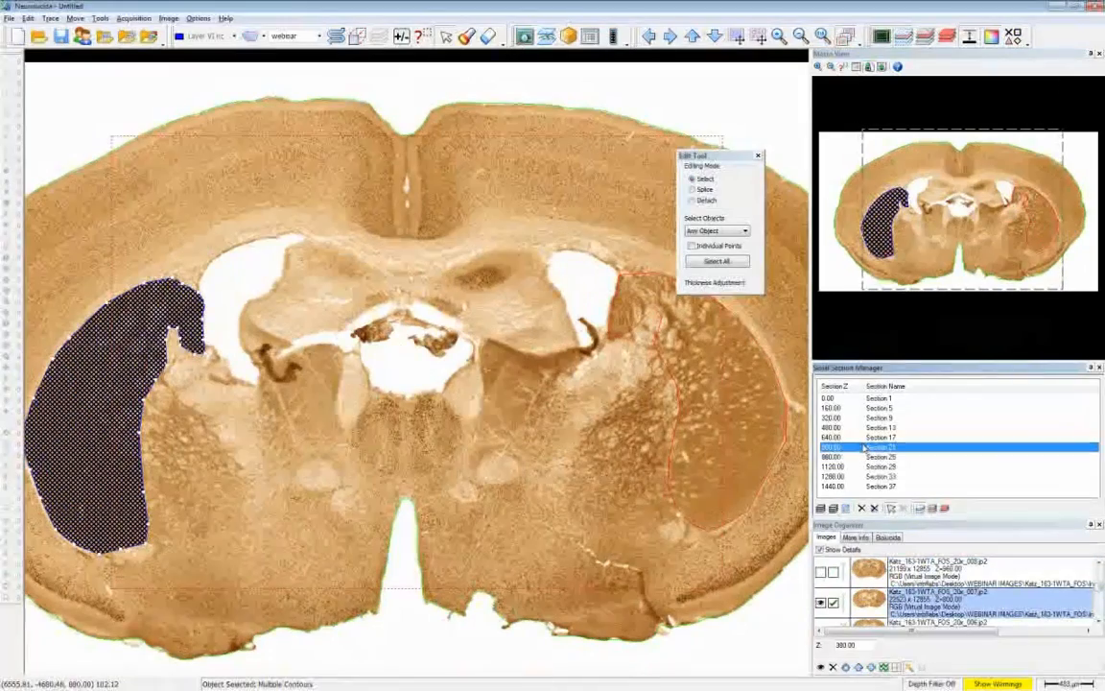
{"action": "left_click", "coordinate": [866, 437]}
{"action": "left_click", "coordinate": [867, 427]}
{"action": "left_click", "coordinate": [871, 417]}
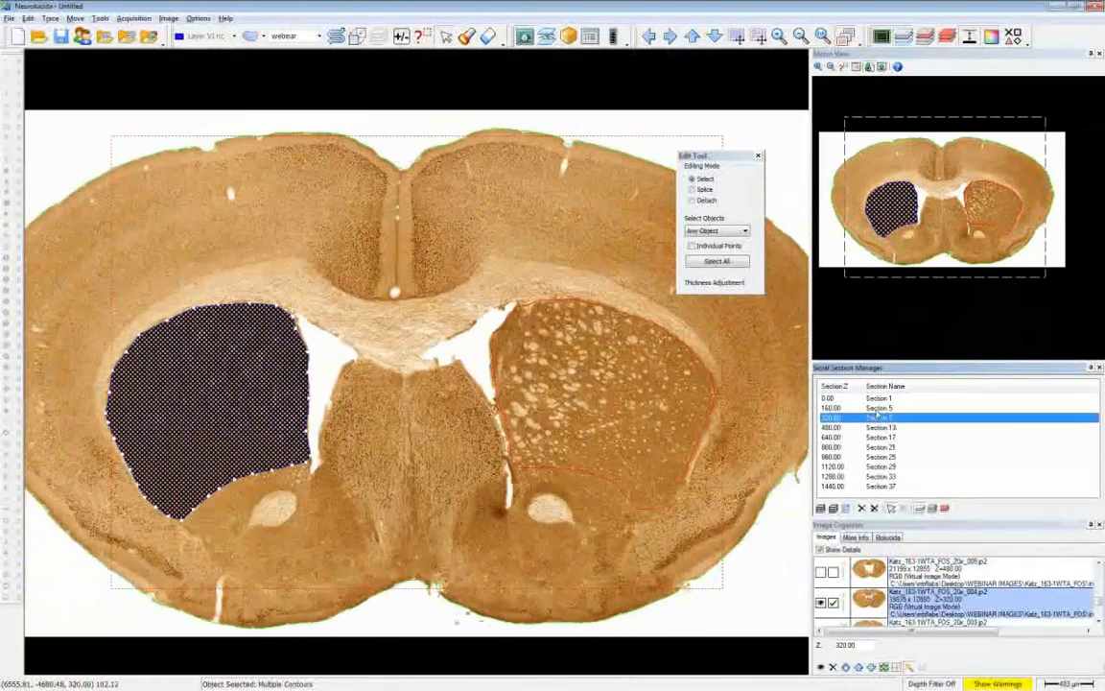
{"action": "left_click", "coordinate": [873, 408]}
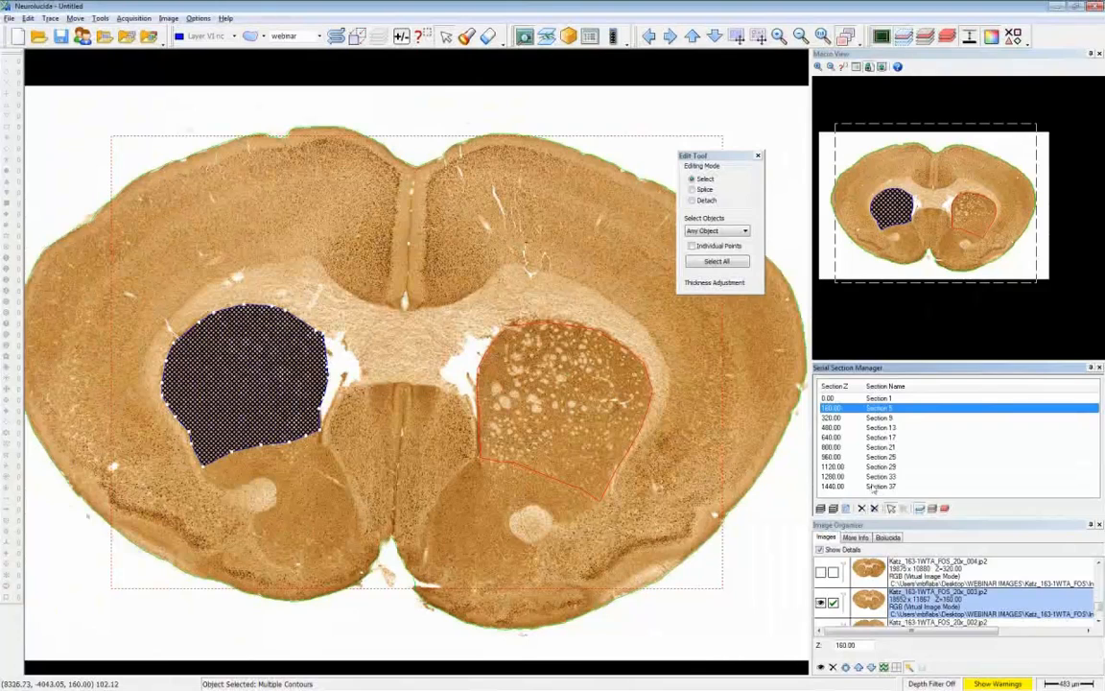
{"action": "left_click", "coordinate": [869, 487]}
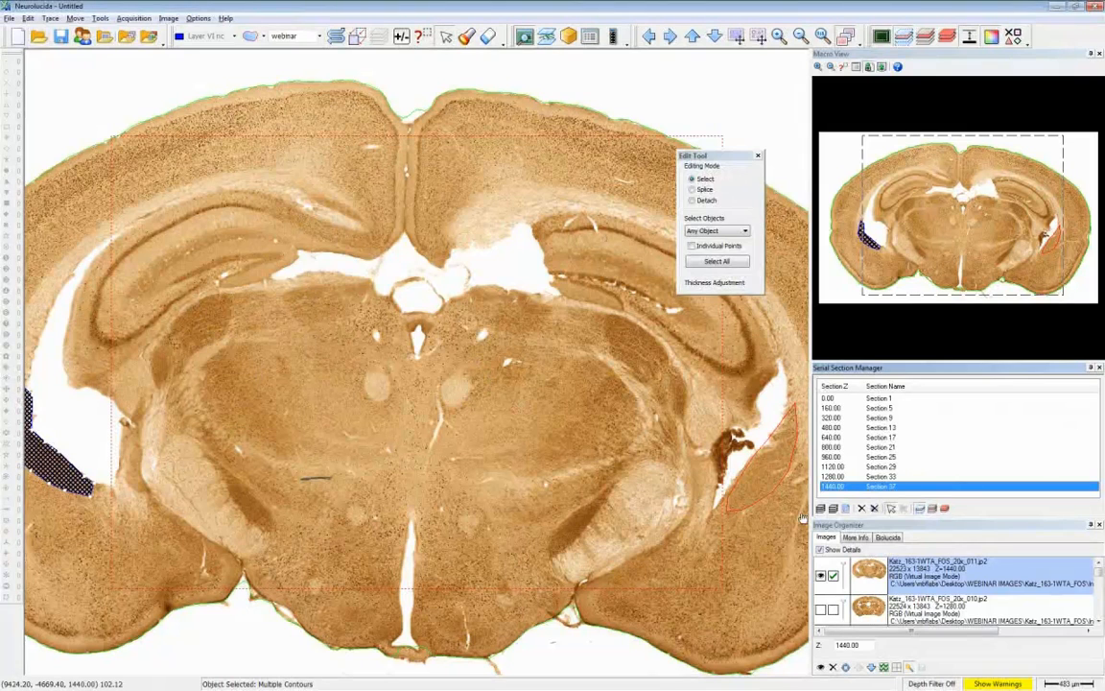
{"action": "left_click", "coordinate": [919, 509]}
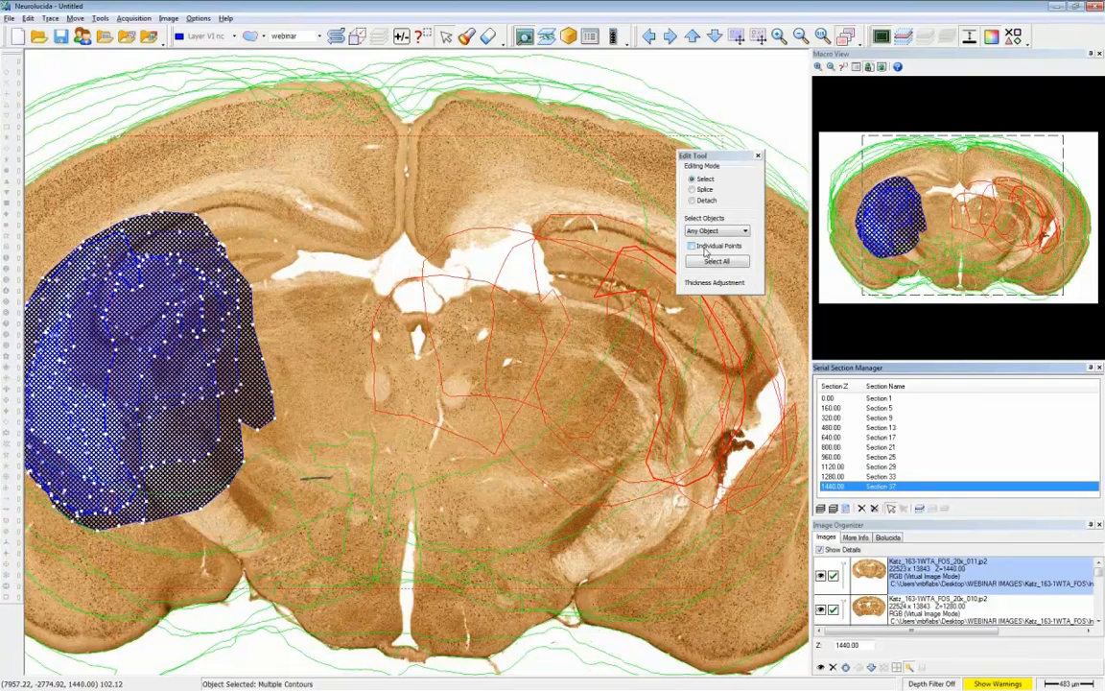
- Open the data file Katz_jumble from the Katz_163-1WTA_FOS folder, closing the currently open images and loading images with the data file
{"action": "left_click", "coordinate": [42, 38]}
{"action": "left_click", "coordinate": [564, 377]}
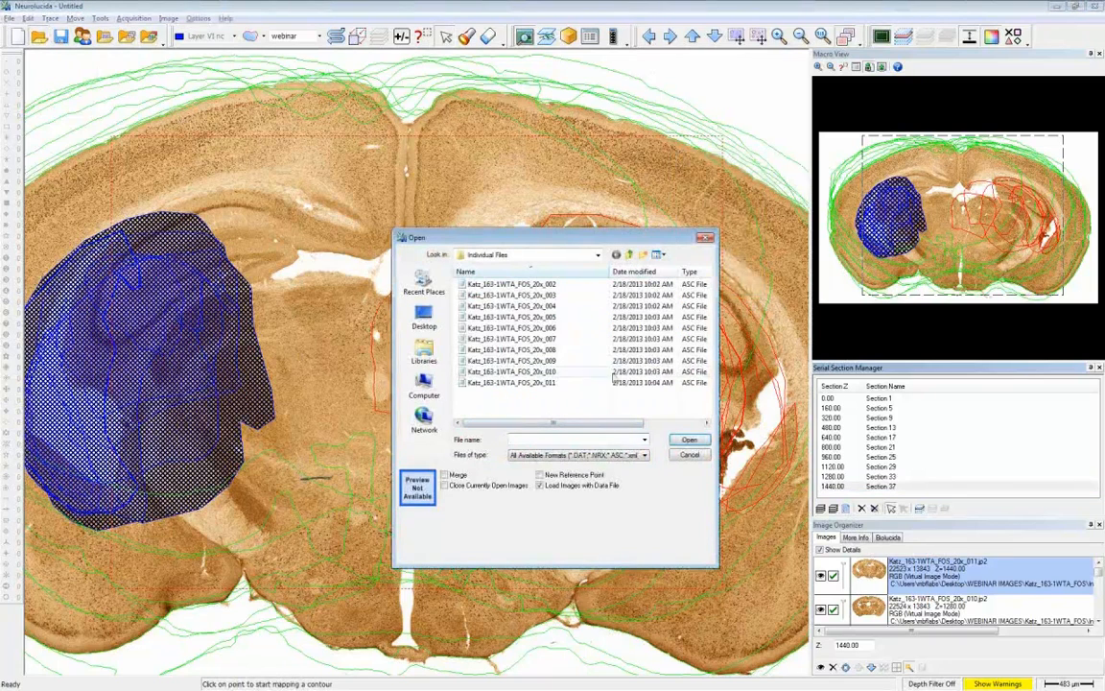
{"action": "left_click", "coordinate": [505, 486]}
{"action": "left_click", "coordinate": [630, 255]}
{"action": "left_click", "coordinate": [502, 296]}
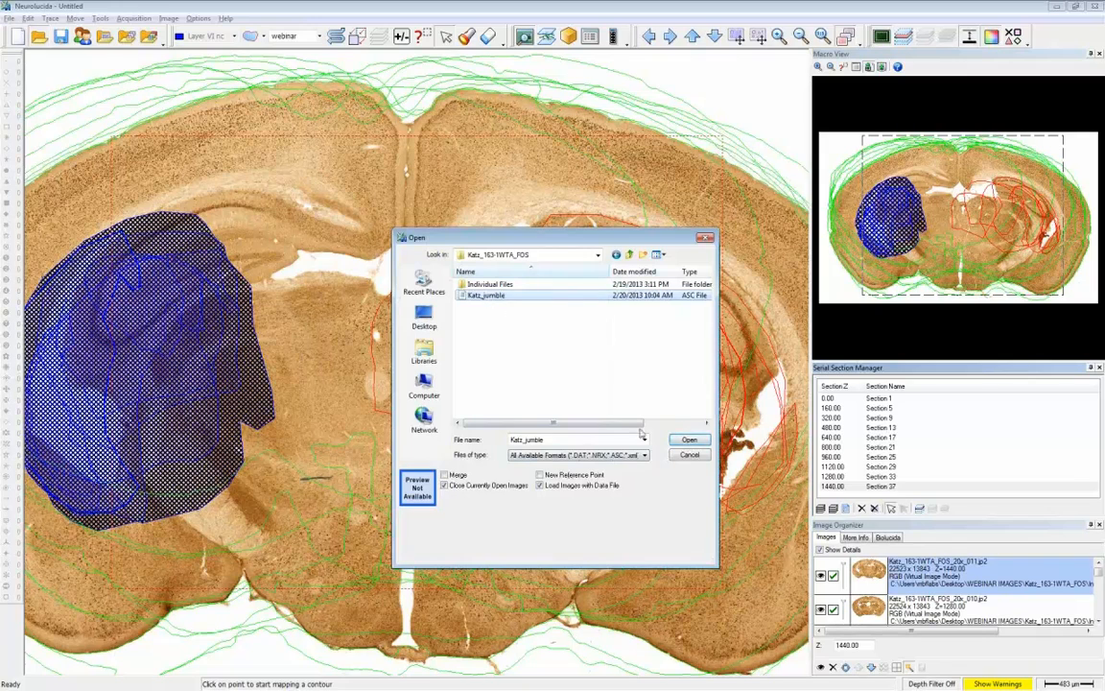
{"action": "left_click", "coordinate": [692, 442]}
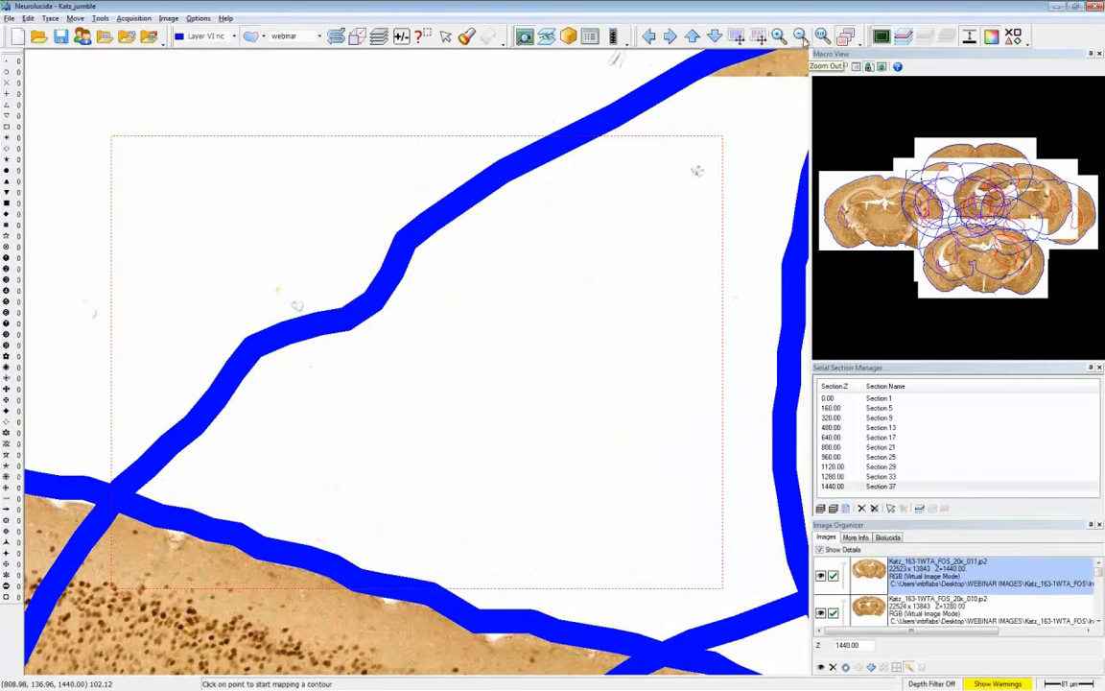
- Make section 1 current and limit the displayed tracings to that section and its adjacent section
{"action": "left_click", "coordinate": [802, 37]}
{"action": "left_click", "coordinate": [802, 38]}
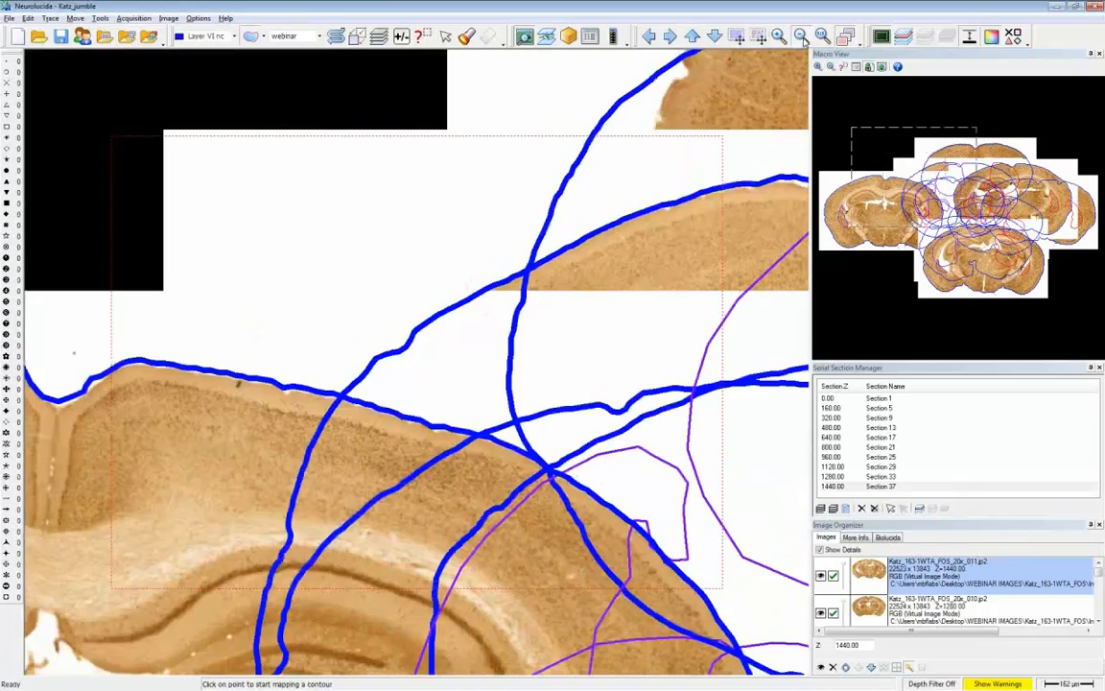
{"action": "left_click", "coordinate": [802, 37]}
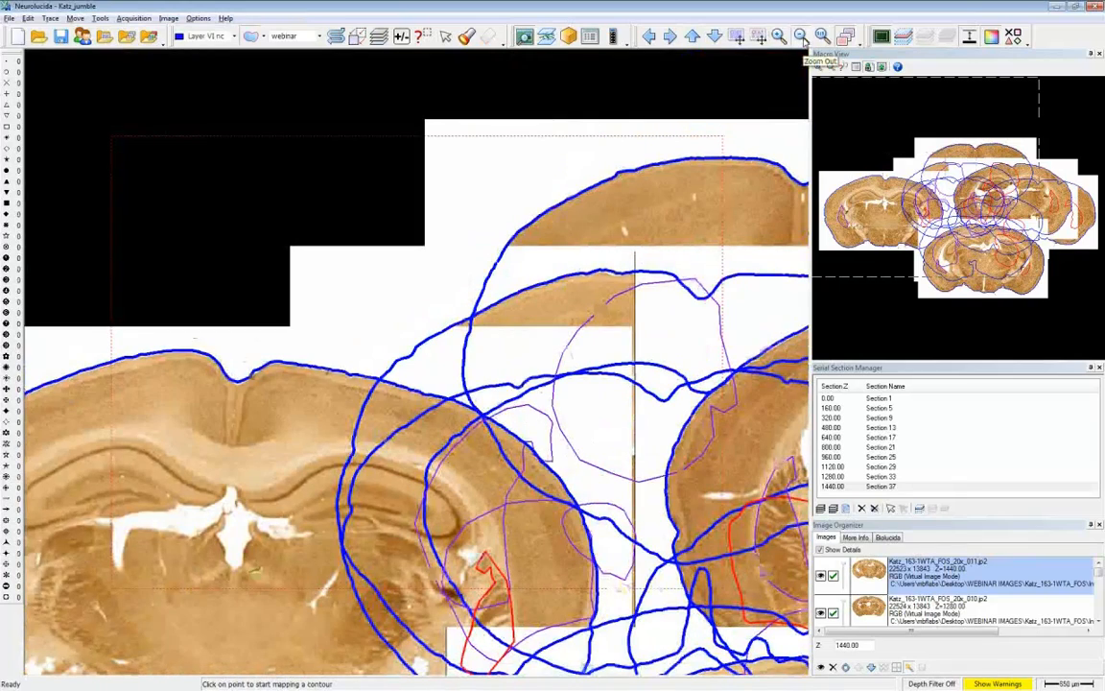
{"action": "left_click", "coordinate": [802, 37]}
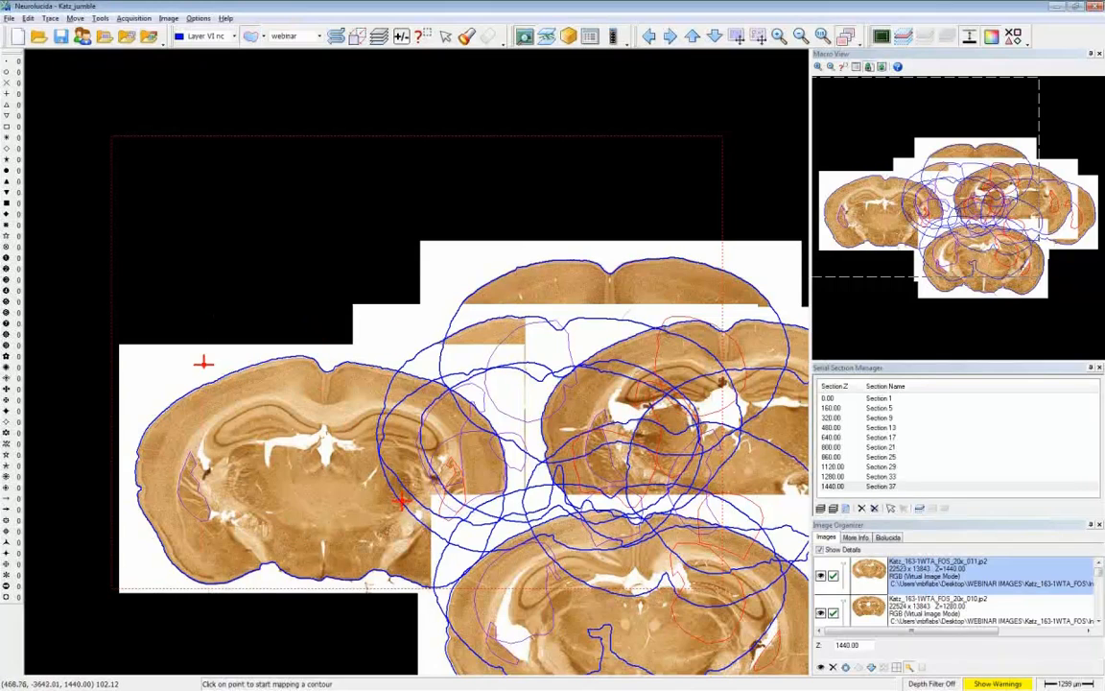
{"action": "left_click", "coordinate": [832, 397]}
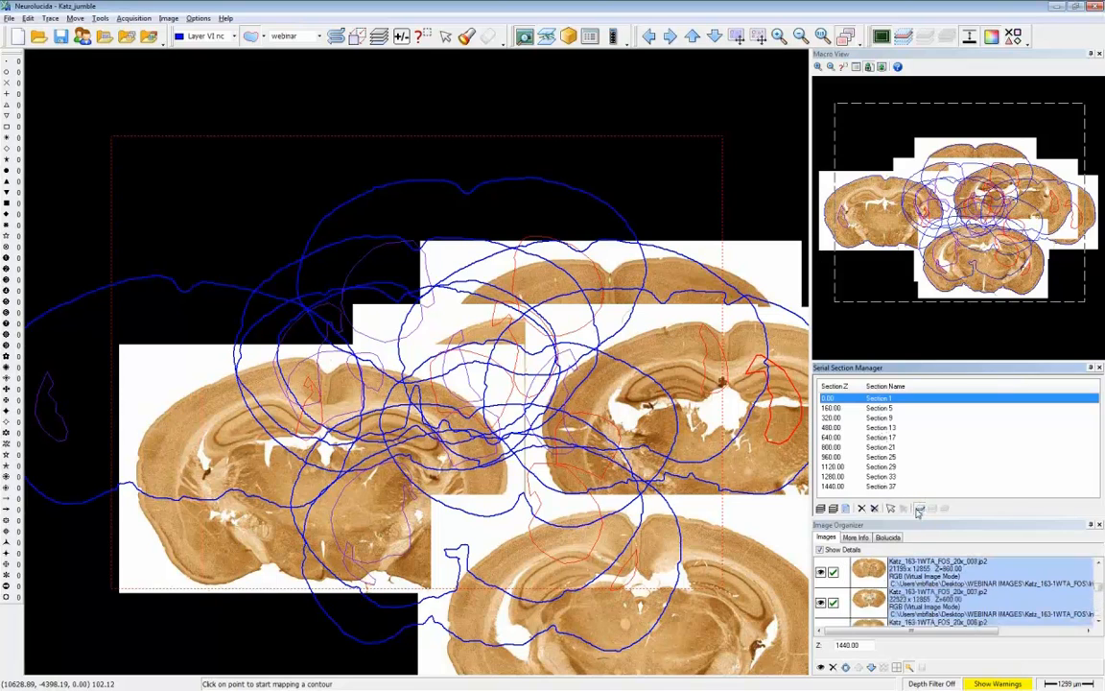
{"action": "left_click", "coordinate": [918, 509]}
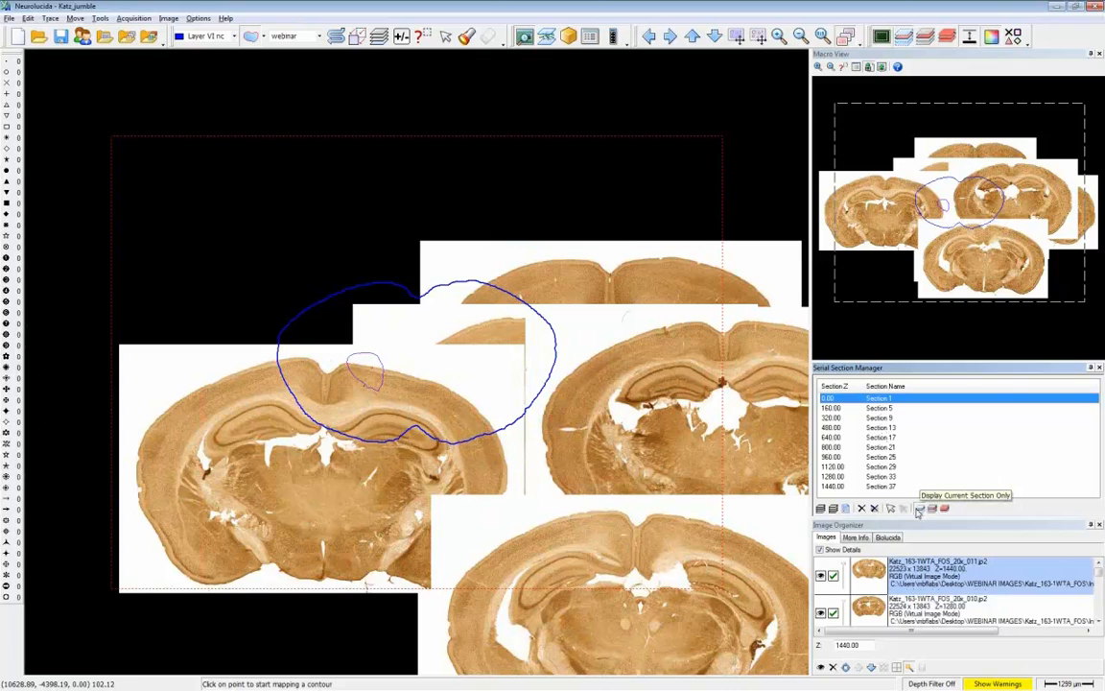
{"action": "left_click", "coordinate": [945, 510]}
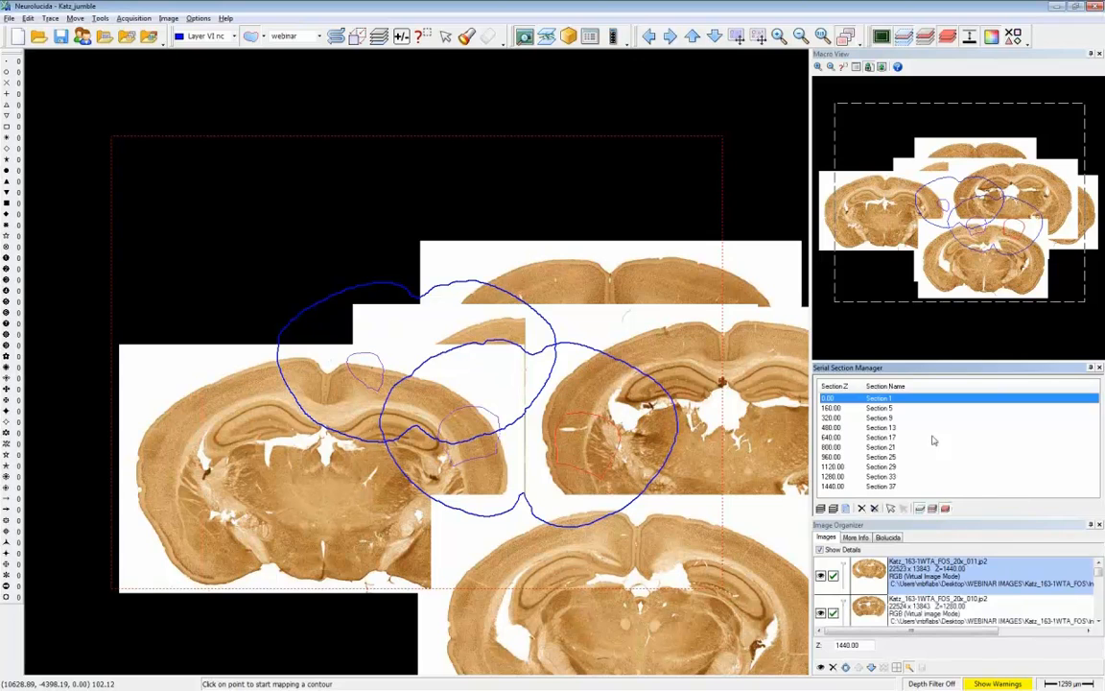
- View section 13 with its neighboring contours close up, and return to section 1
{"action": "left_click", "coordinate": [781, 37]}
{"action": "left_click_drag", "start_coordinate": [271, 221], "coordinate": [777, 642]}
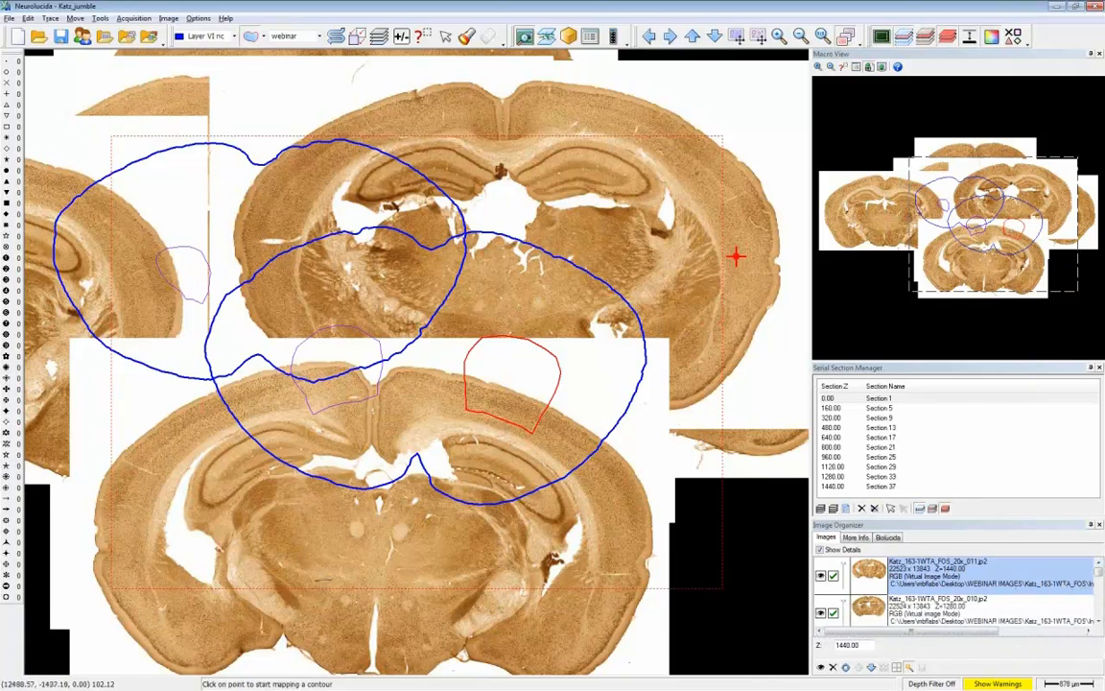
{"action": "left_click", "coordinate": [861, 428]}
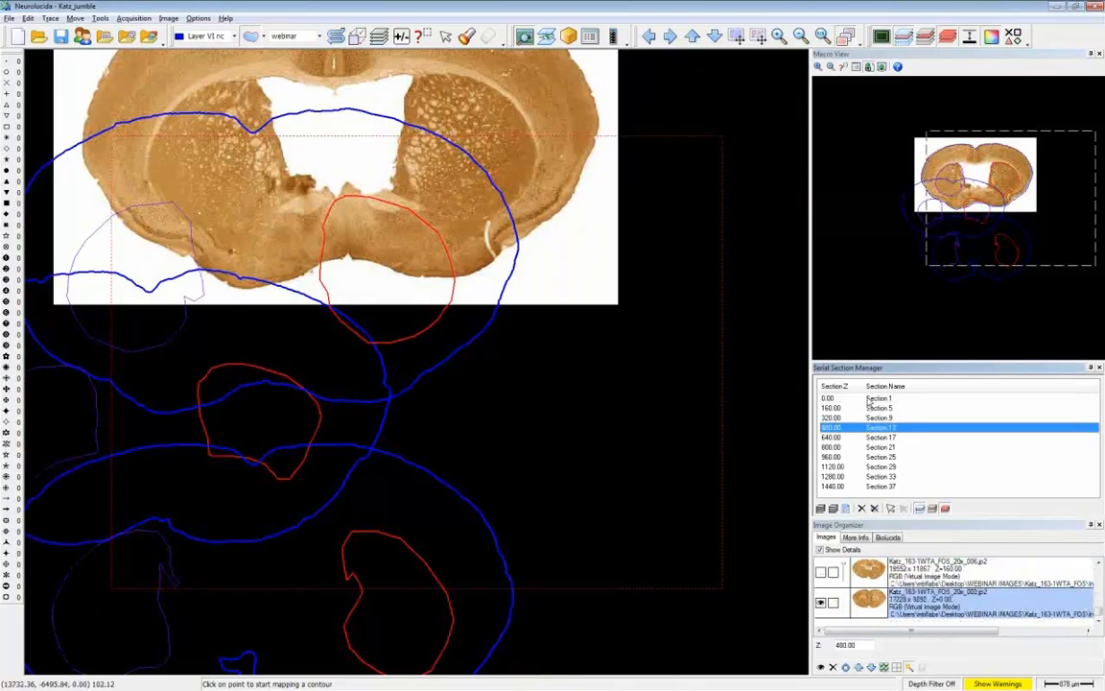
{"action": "left_click", "coordinate": [868, 399]}
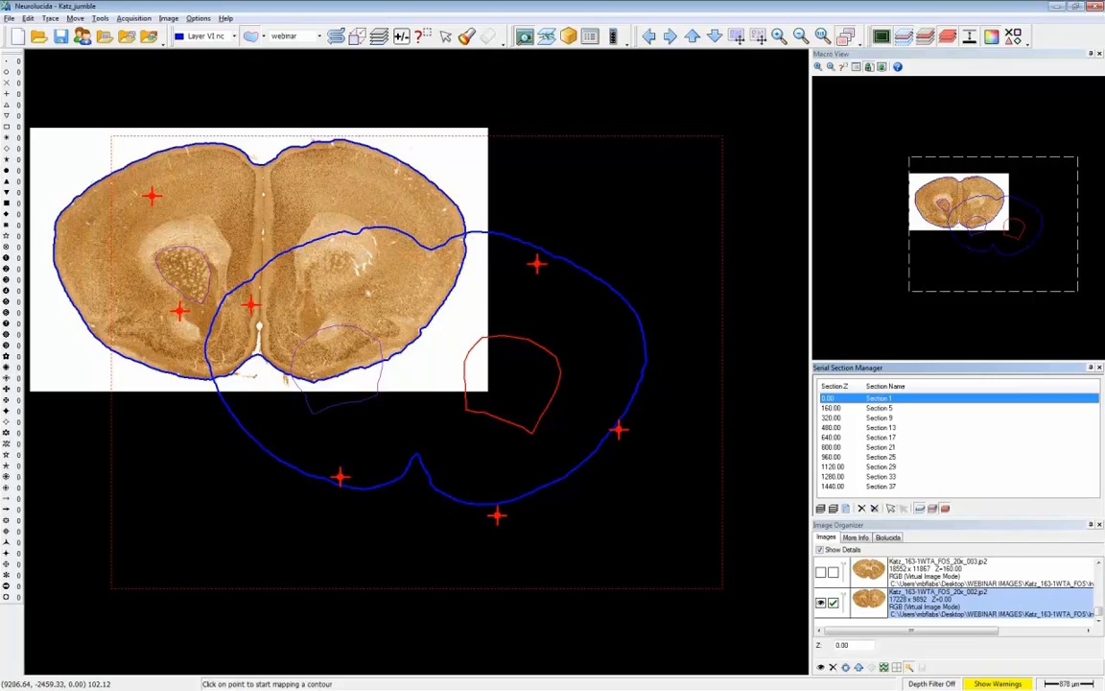
- Move the image and tracing of section 5 together so that they overlay the outline of section 1
{"action": "left_click", "coordinate": [879, 408]}
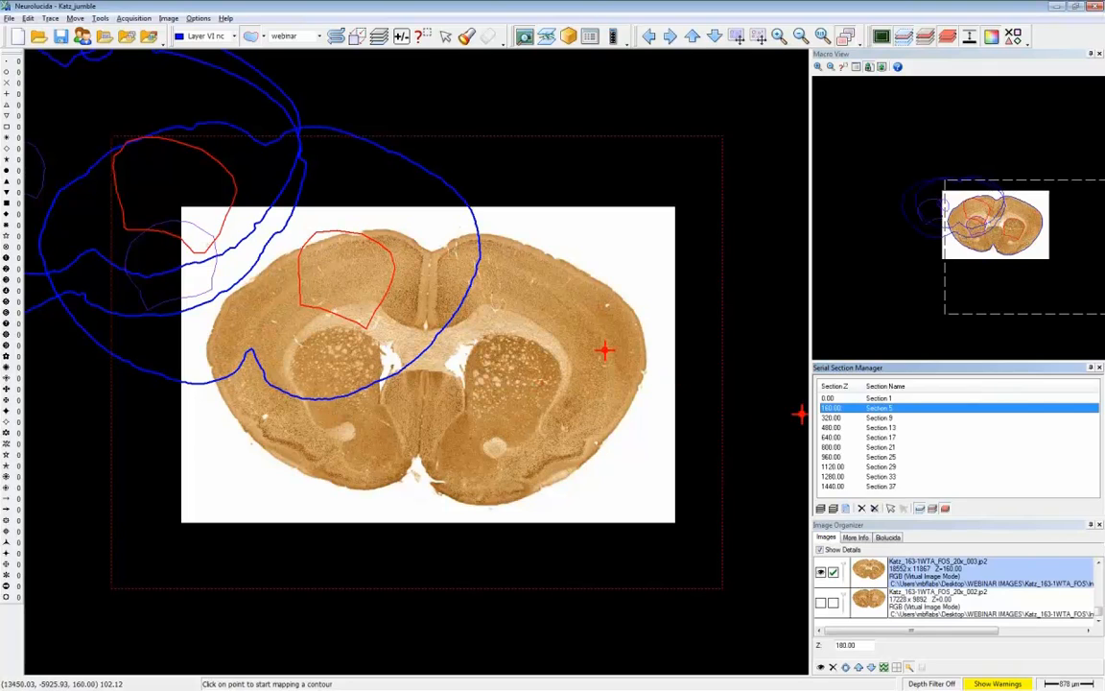
{"action": "left_click", "coordinate": [758, 36]}
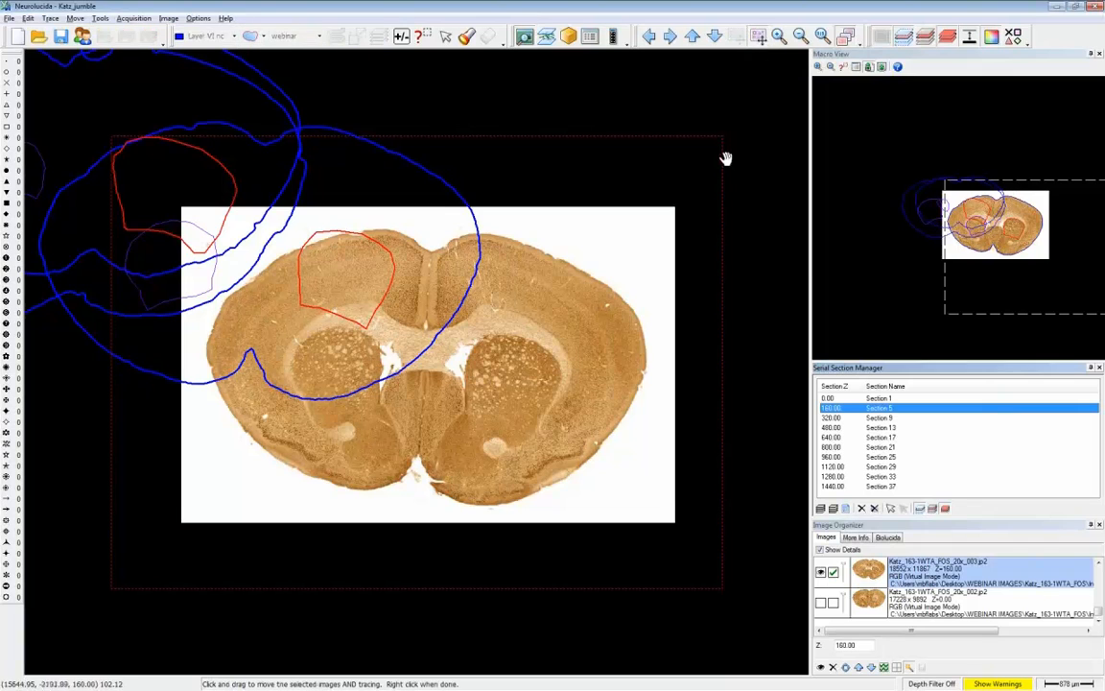
{"action": "mouse_move", "coordinate": [555, 258]}
{"action": "left_mouse_down"}
{"action": "mouse_move", "coordinate": [524, 260]}
{"action": "mouse_move", "coordinate": [513, 232]}
{"action": "mouse_move", "coordinate": [482, 218]}
{"action": "left_mouse_up"}
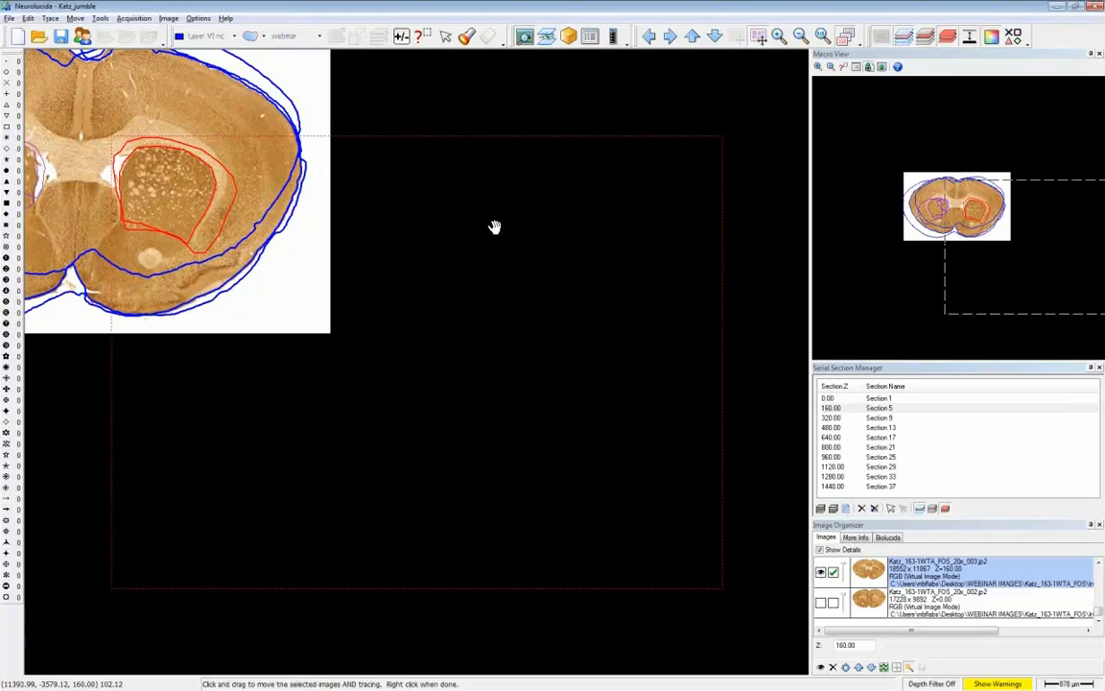
- Move the images and tracings of sections 9 and 13 so that each overlays the outline of the preceding section
{"action": "right_click", "coordinate": [979, 261]}
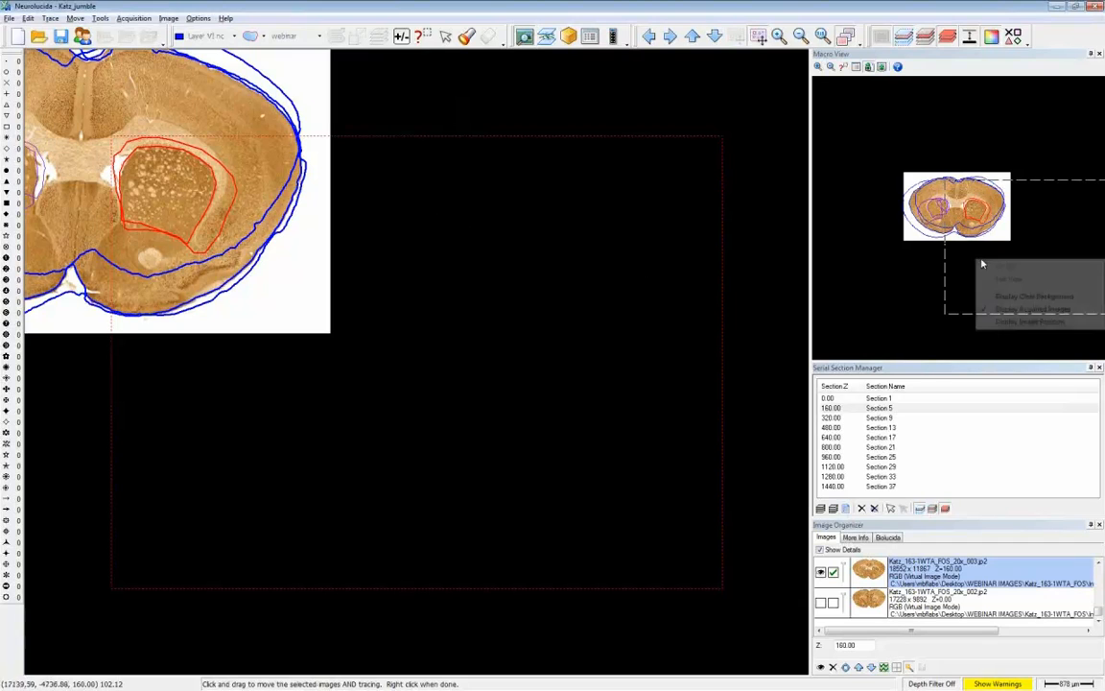
{"action": "left_click", "coordinate": [998, 277]}
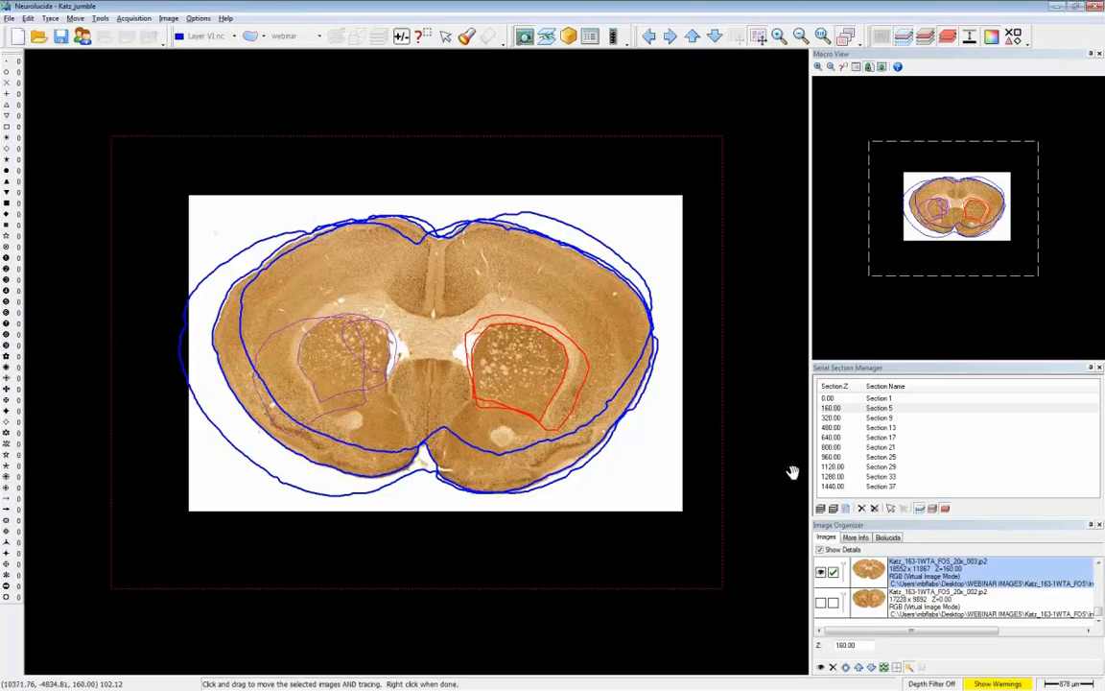
{"action": "left_click", "coordinate": [868, 418]}
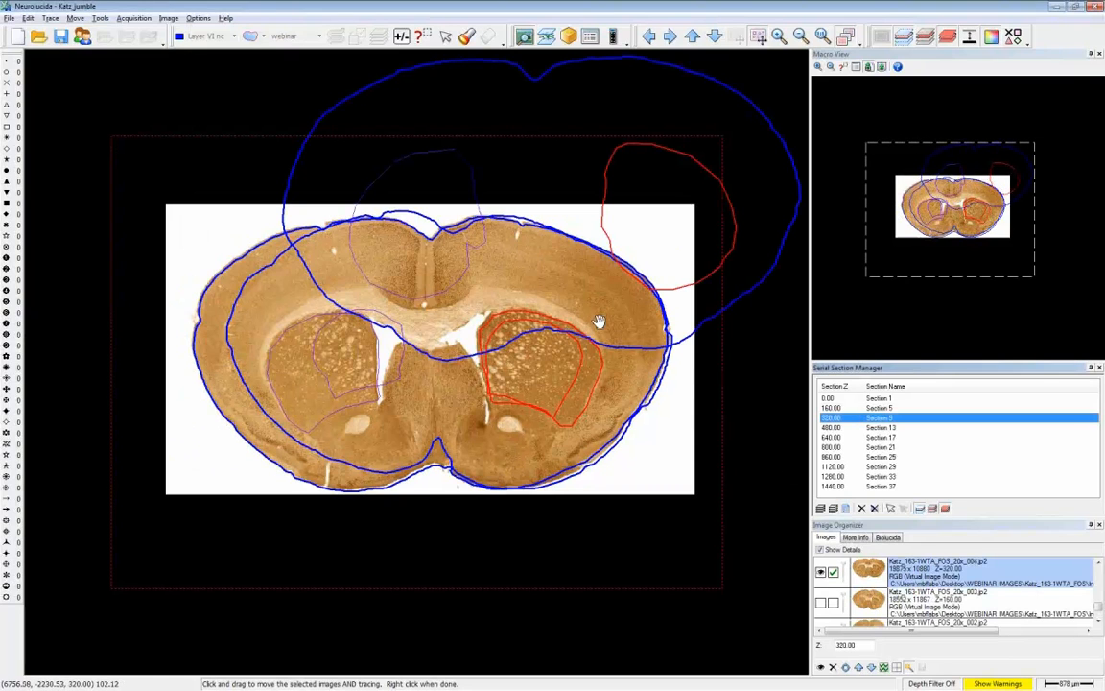
{"action": "key", "text": "Down"}
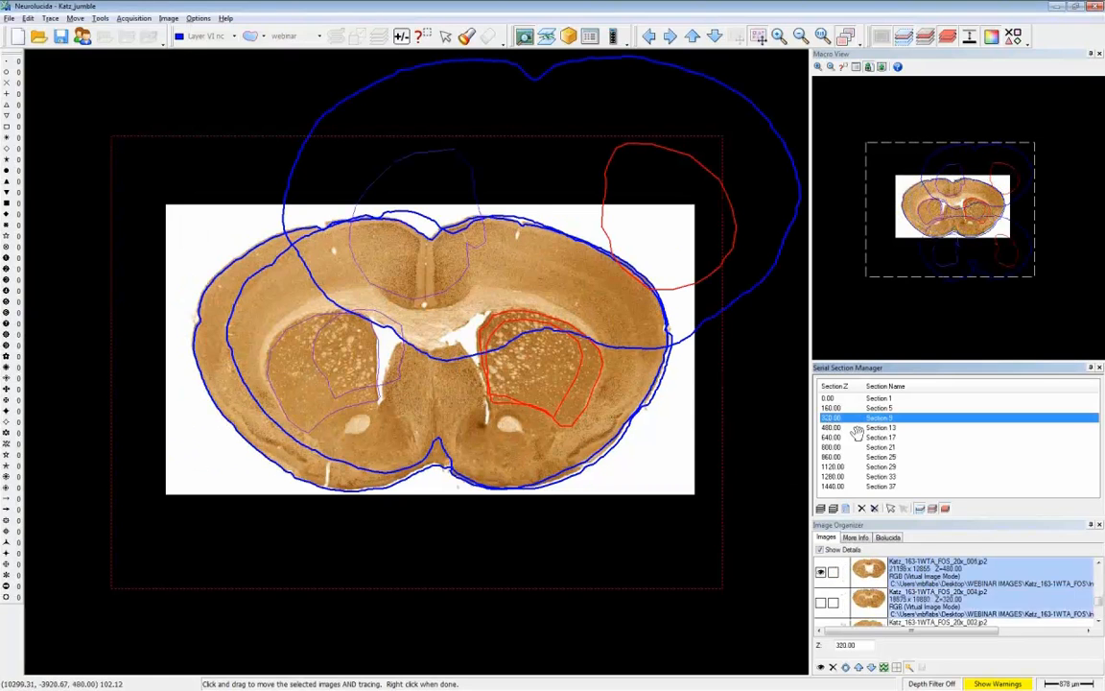
{"action": "left_click_drag", "start_coordinate": [493, 206], "coordinate": [390, 362]}
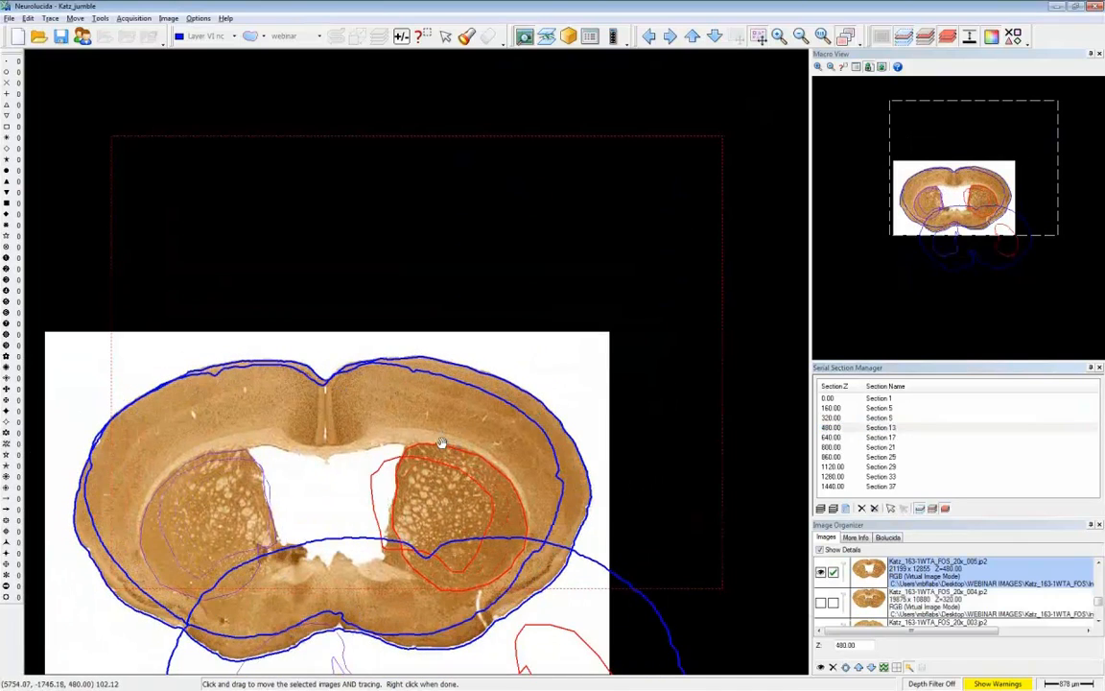
- Align sections 17, 21 and 25 in turn by moving each image with its tracing onto the preceding section's outline
{"action": "key", "text": "Down"}
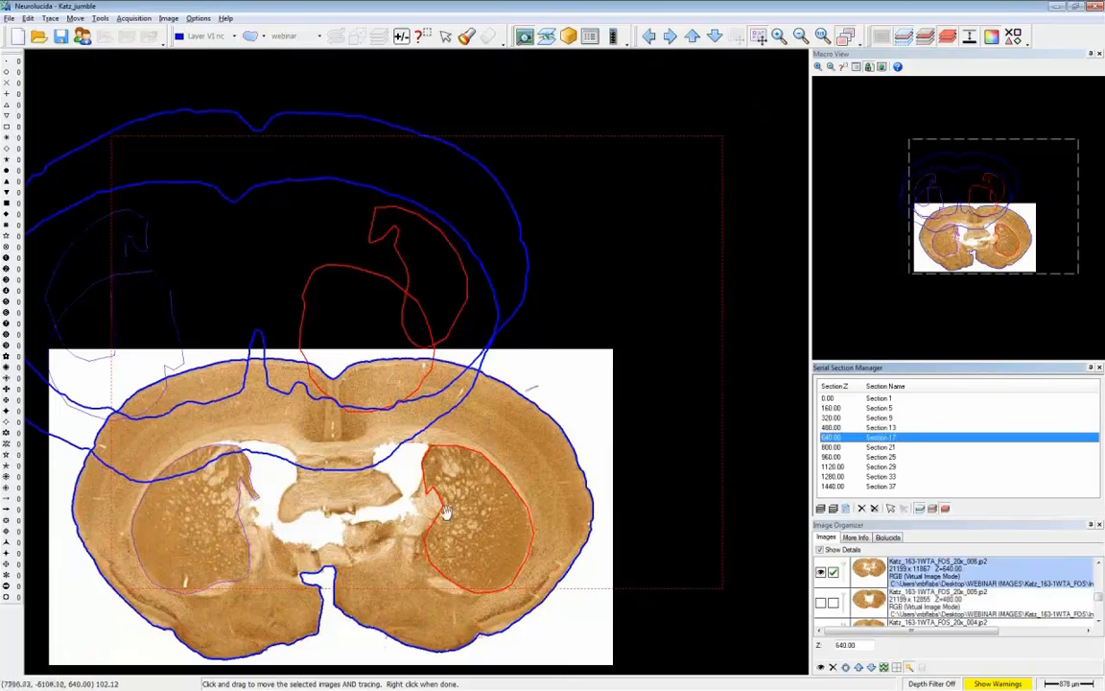
{"action": "left_click_drag", "start_coordinate": [296, 326], "coordinate": [257, 331]}
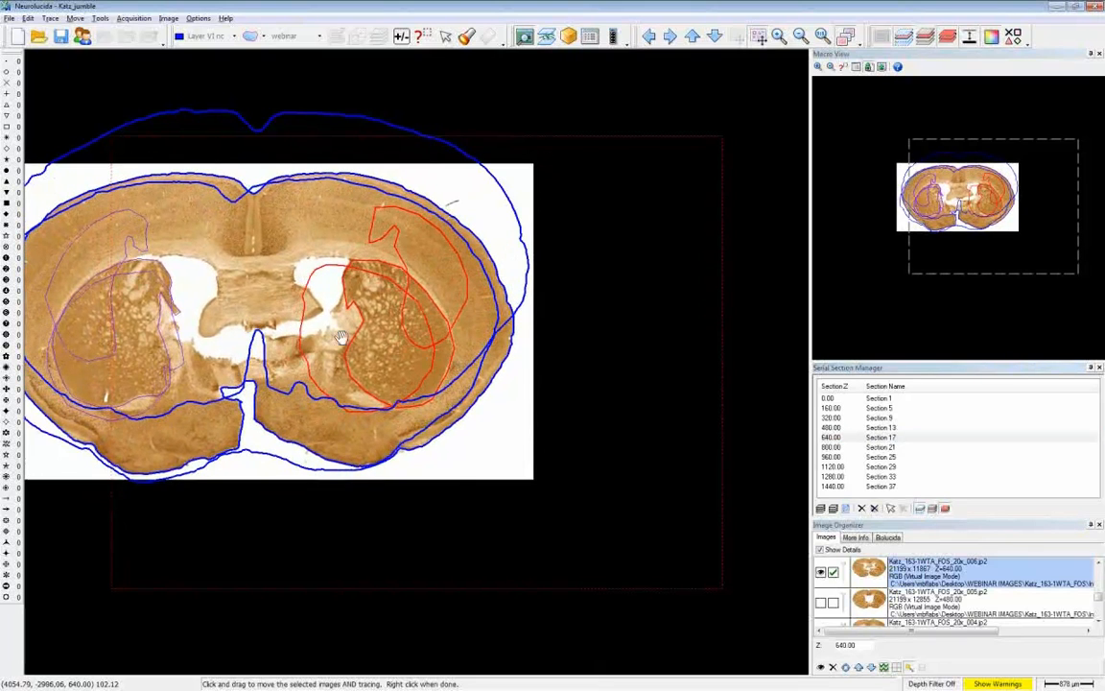
{"action": "left_click", "coordinate": [892, 447]}
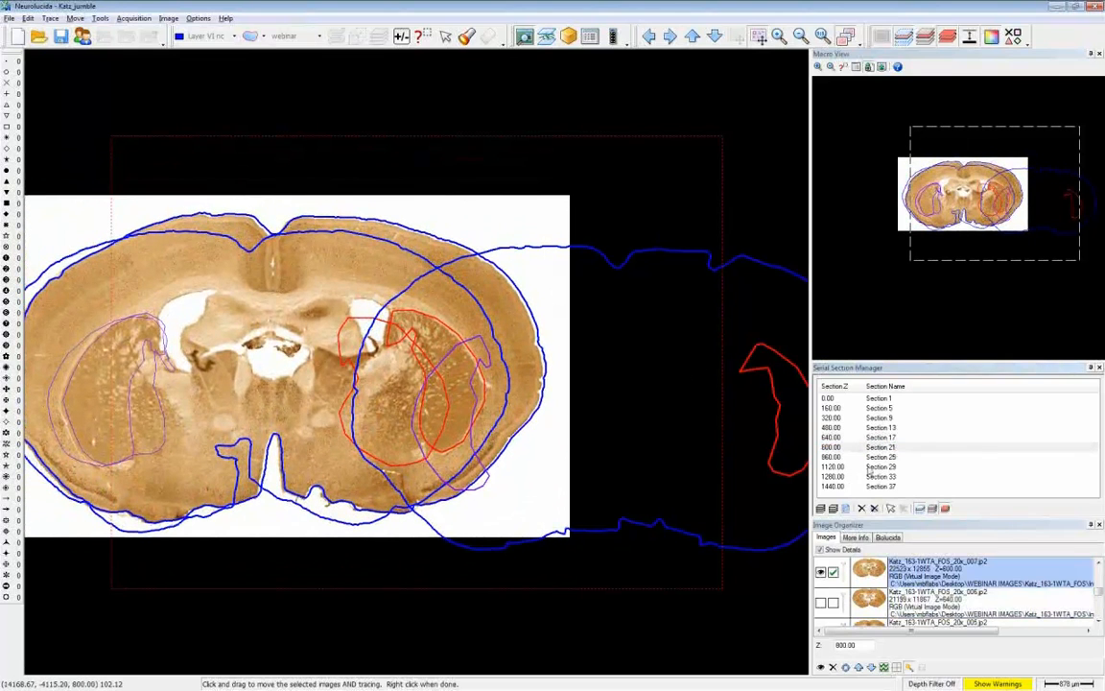
{"action": "key", "text": "Down"}
{"action": "left_click_drag", "start_coordinate": [553, 400], "coordinate": [281, 387]}
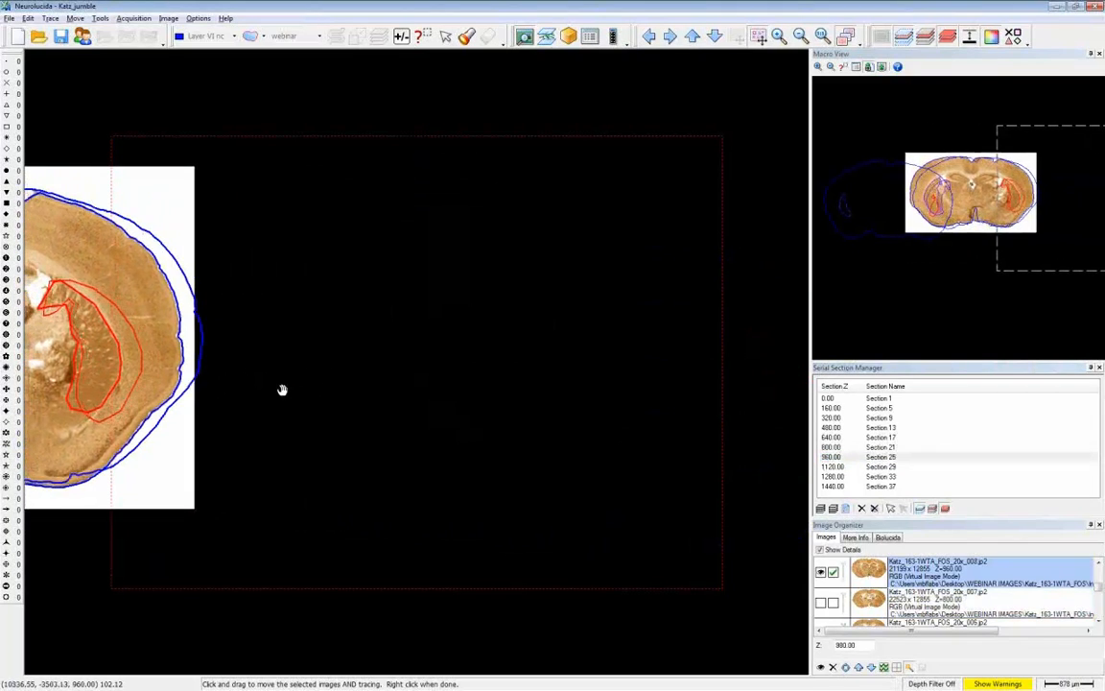
- Move the image and tracing of section 29 together so that they overlay the outline of section 25
{"action": "right_click", "coordinate": [958, 259]}
{"action": "left_click", "coordinate": [962, 266]}
{"action": "left_click", "coordinate": [956, 210]}
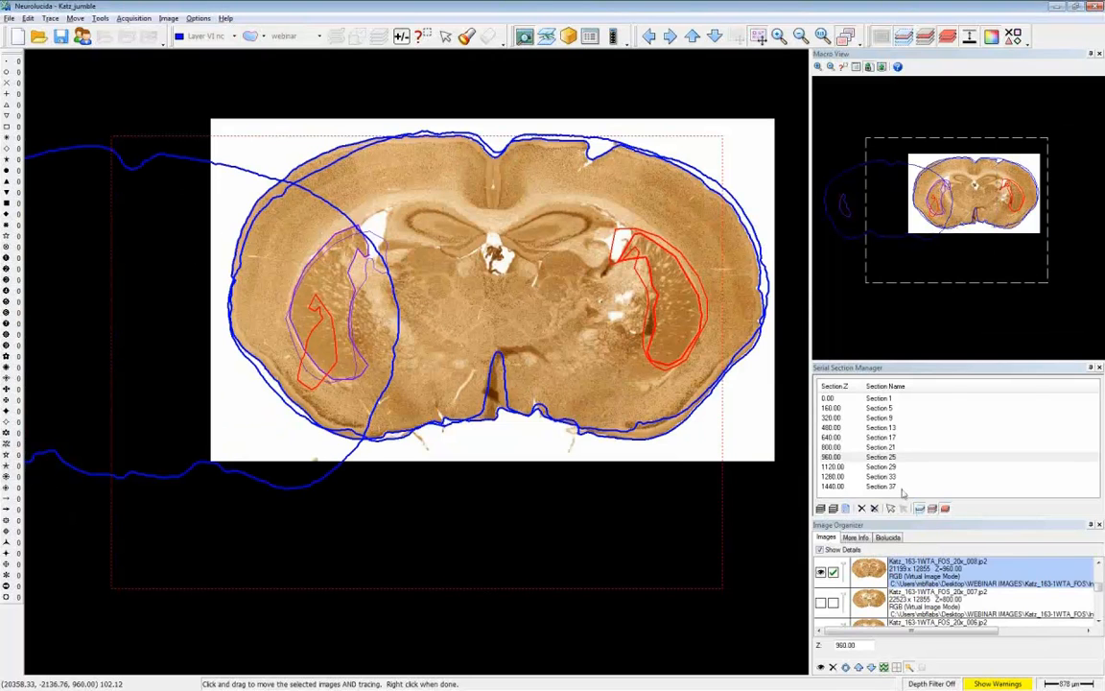
{"action": "left_click", "coordinate": [895, 468]}
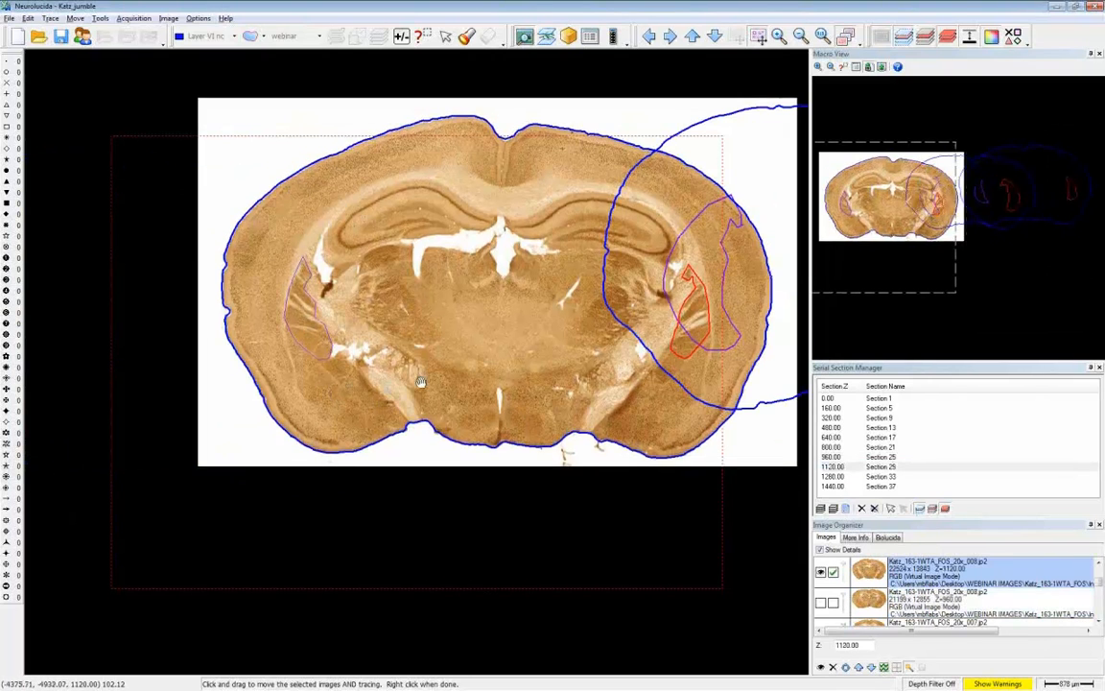
{"action": "mouse_move", "coordinate": [336, 393]}
{"action": "left_mouse_down"}
{"action": "mouse_move", "coordinate": [655, 350]}
{"action": "mouse_move", "coordinate": [729, 367]}
{"action": "left_mouse_up"}
- Align sections 33 and 37 in turn by moving each image with its tracing onto the preceding section's outline
{"action": "left_click", "coordinate": [861, 477]}
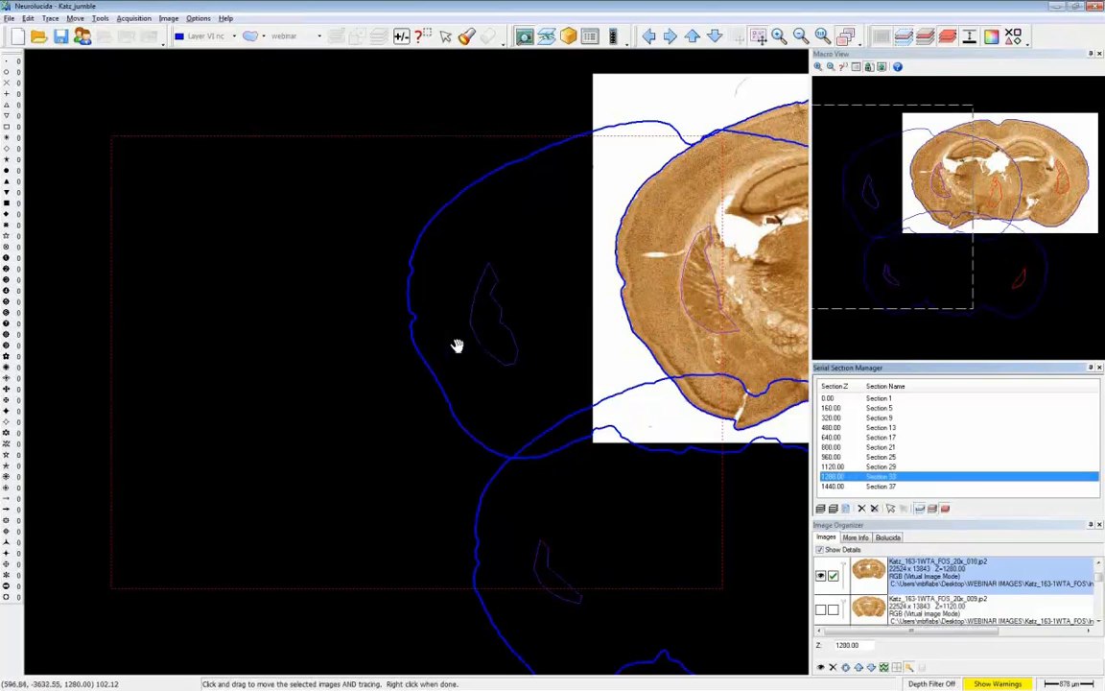
{"action": "left_click_drag", "start_coordinate": [288, 264], "coordinate": [141, 299]}
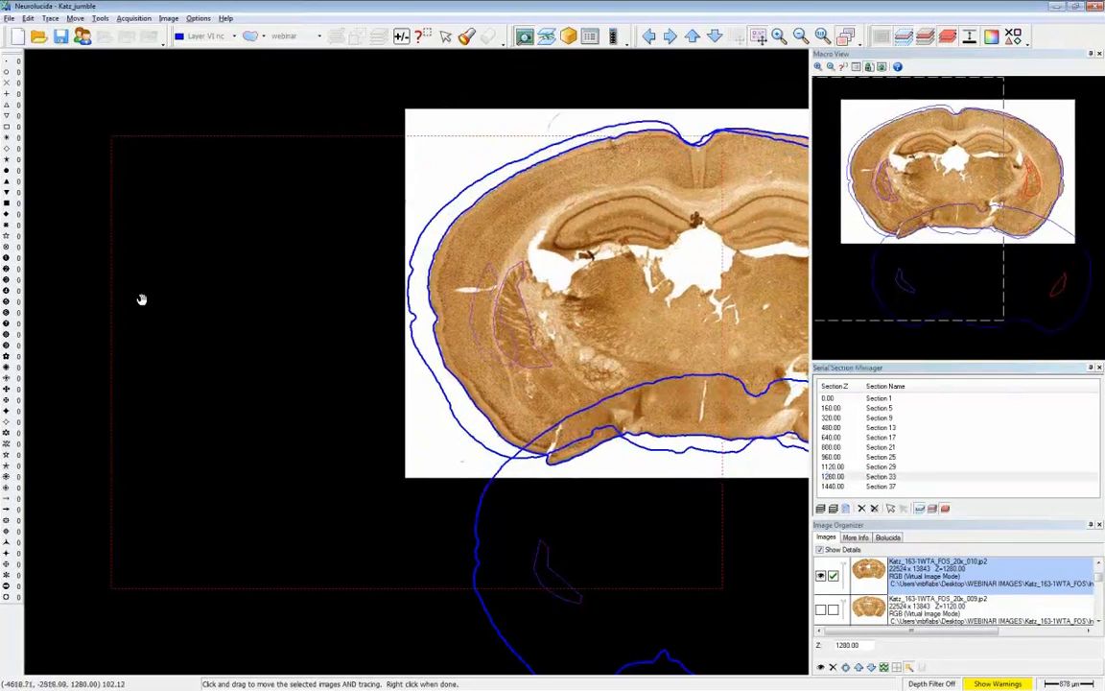
{"action": "left_click", "coordinate": [850, 486]}
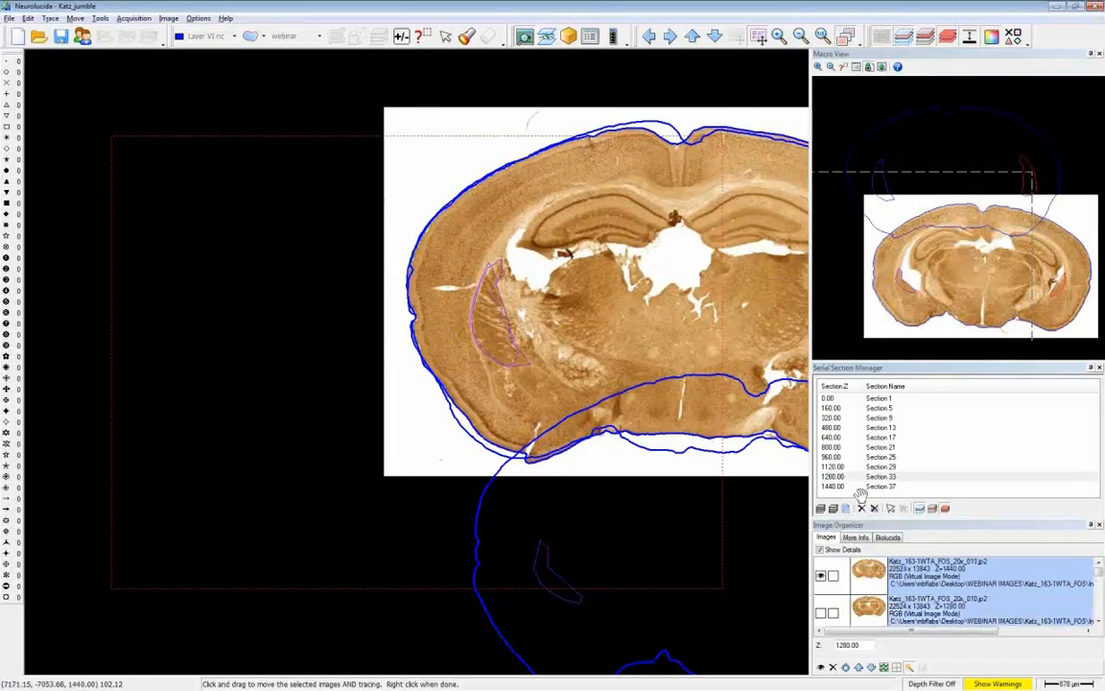
{"action": "mouse_move", "coordinate": [371, 474]}
{"action": "left_mouse_down"}
{"action": "mouse_move", "coordinate": [272, 246]}
{"action": "mouse_move", "coordinate": [318, 242]}
{"action": "mouse_move", "coordinate": [319, 254]}
{"action": "left_mouse_up"}
- Center the view on section 37 and turn off the flanking and single-section display to view all sections overlaid
{"action": "right_click", "coordinate": [1001, 333]}
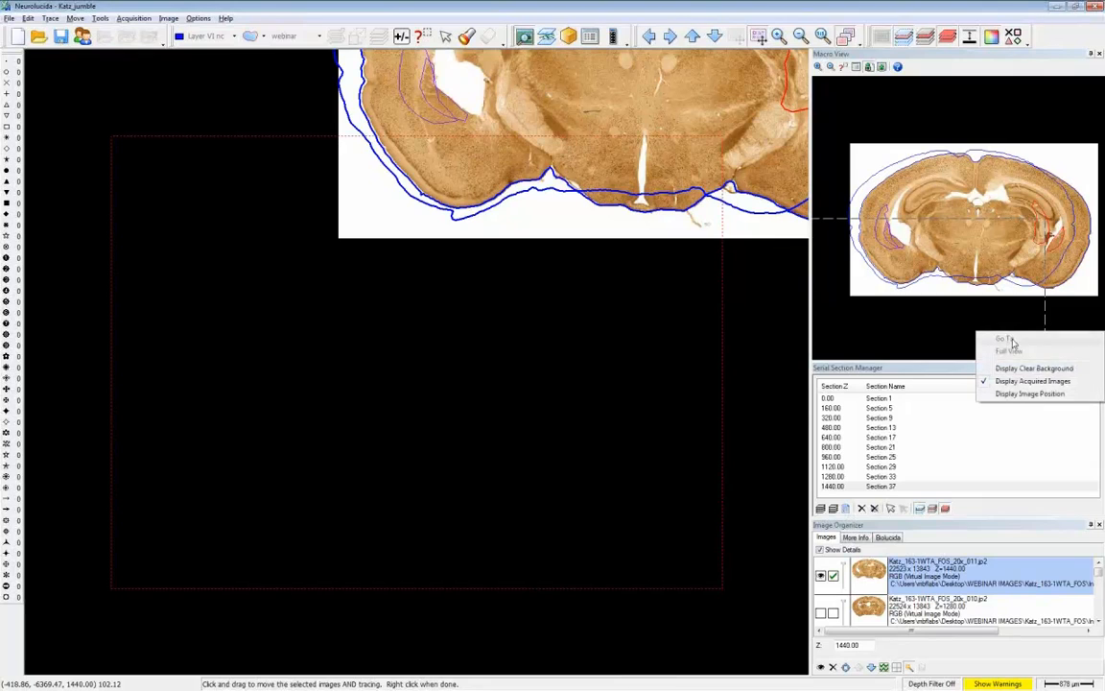
{"action": "left_click", "coordinate": [1009, 339]}
{"action": "left_click", "coordinate": [970, 228]}
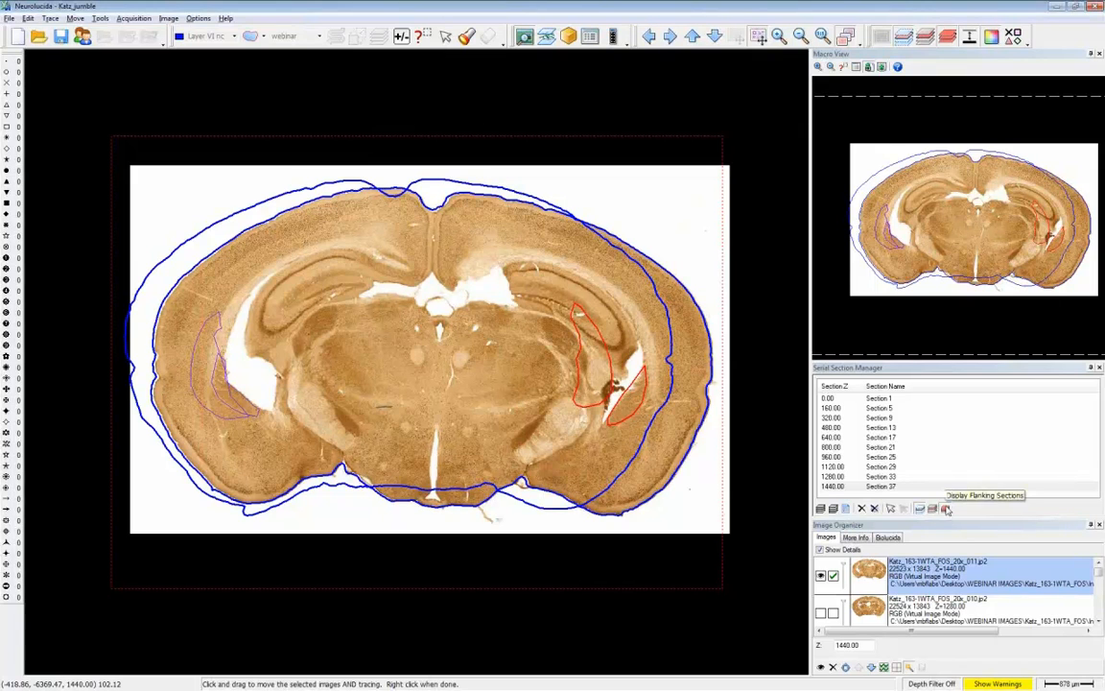
{"action": "left_click", "coordinate": [944, 509]}
{"action": "left_click", "coordinate": [919, 508]}
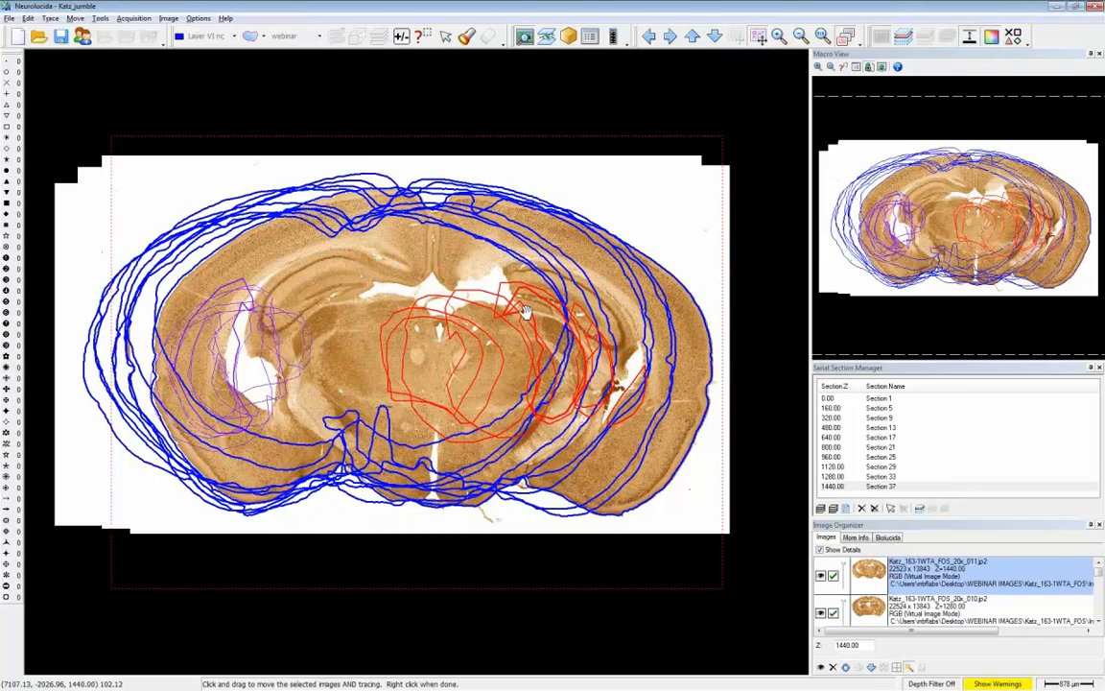
{"action": "left_click", "coordinate": [758, 37]}
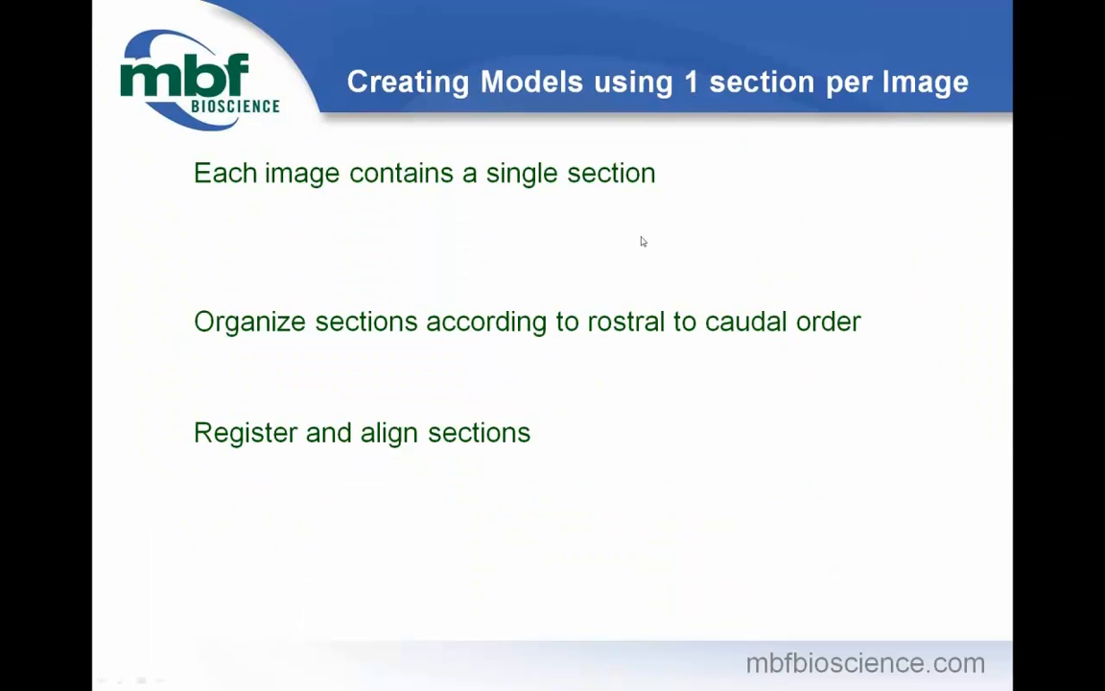
{"action": "left_click", "coordinate": [463, 113]}
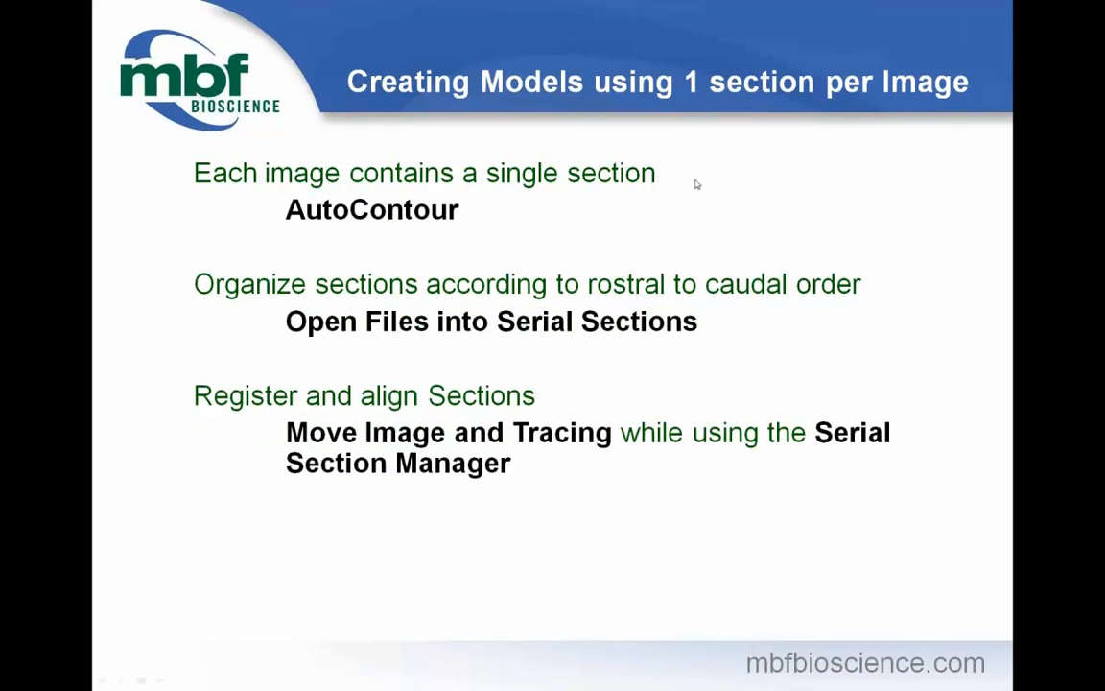
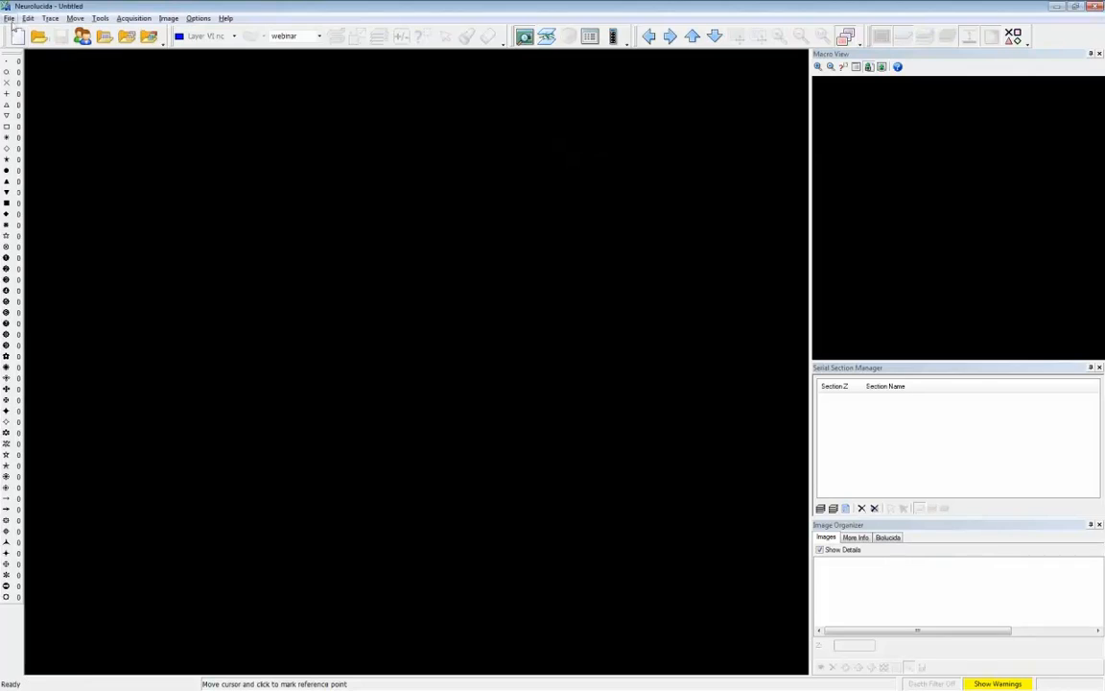
- Open Finalcrf2.dat from the WEBINAR IMAGES folder and display its tracing in the 3D Visualization window
{"action": "left_click", "coordinate": [8, 18]}
{"action": "left_click", "coordinate": [17, 43]}
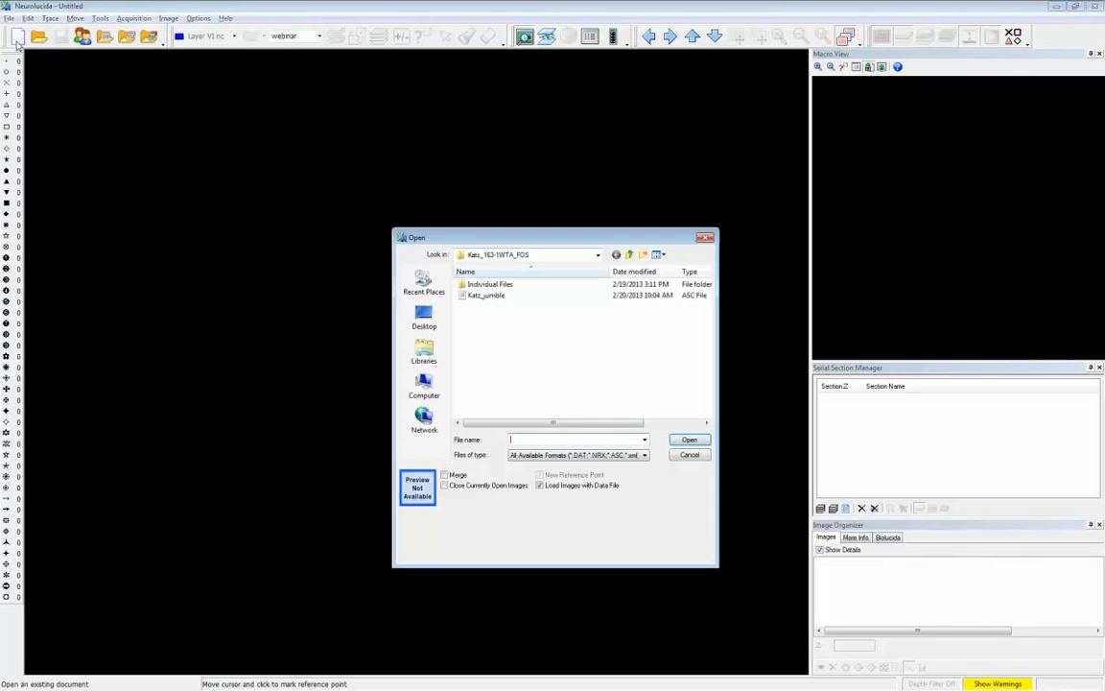
{"action": "left_click", "coordinate": [629, 255]}
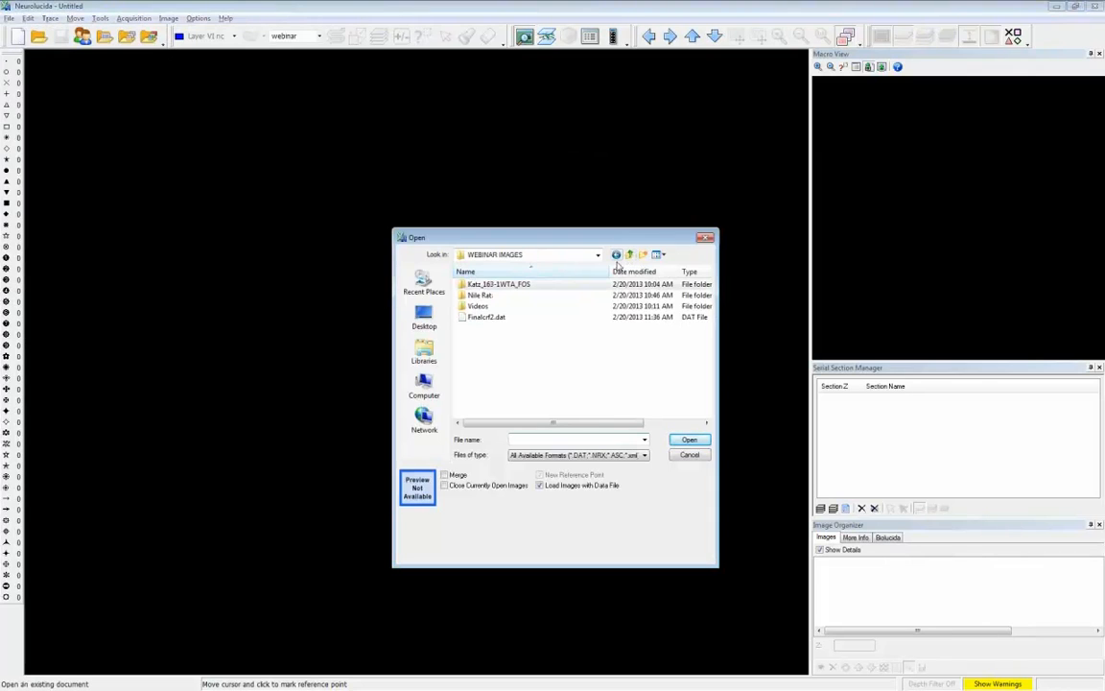
{"action": "double_click", "coordinate": [467, 318]}
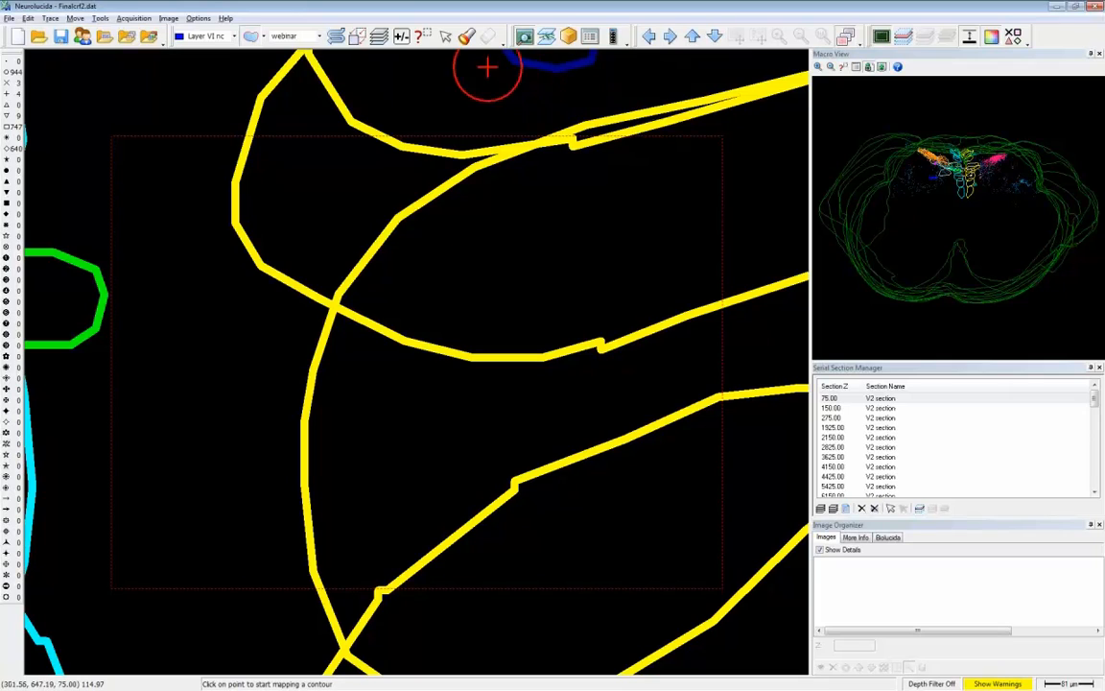
{"action": "left_click", "coordinate": [569, 37]}
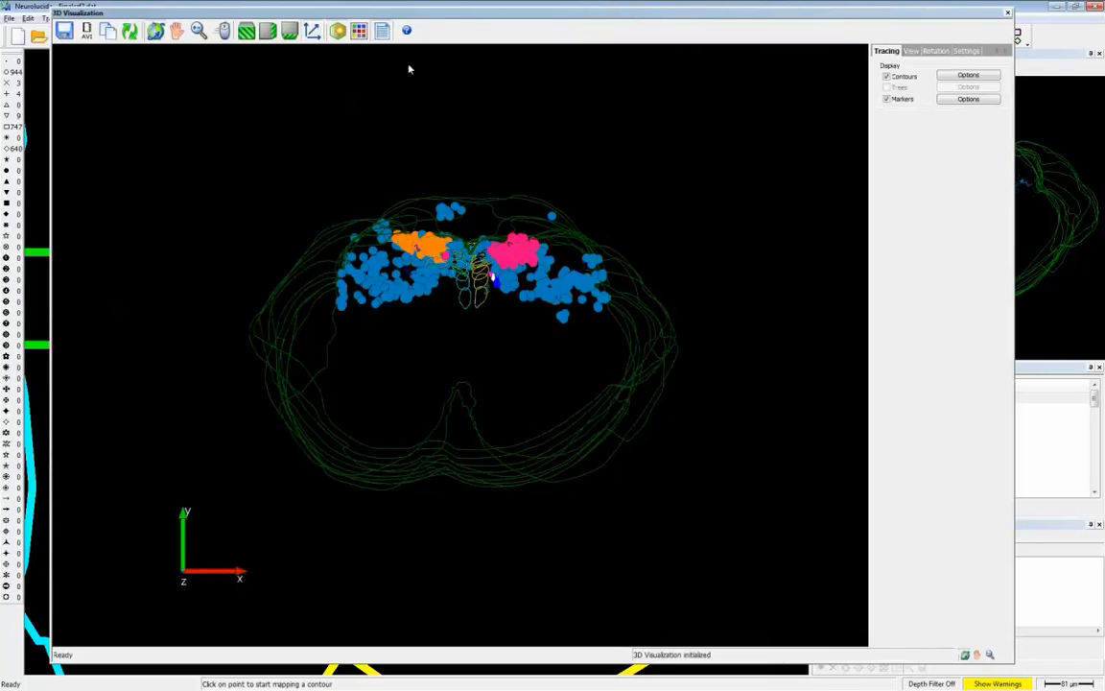
- Size the open-circle marker in microns at 600.00 and display the markers as spheres in the 3D view
{"action": "right_click", "coordinate": [17, 72]}
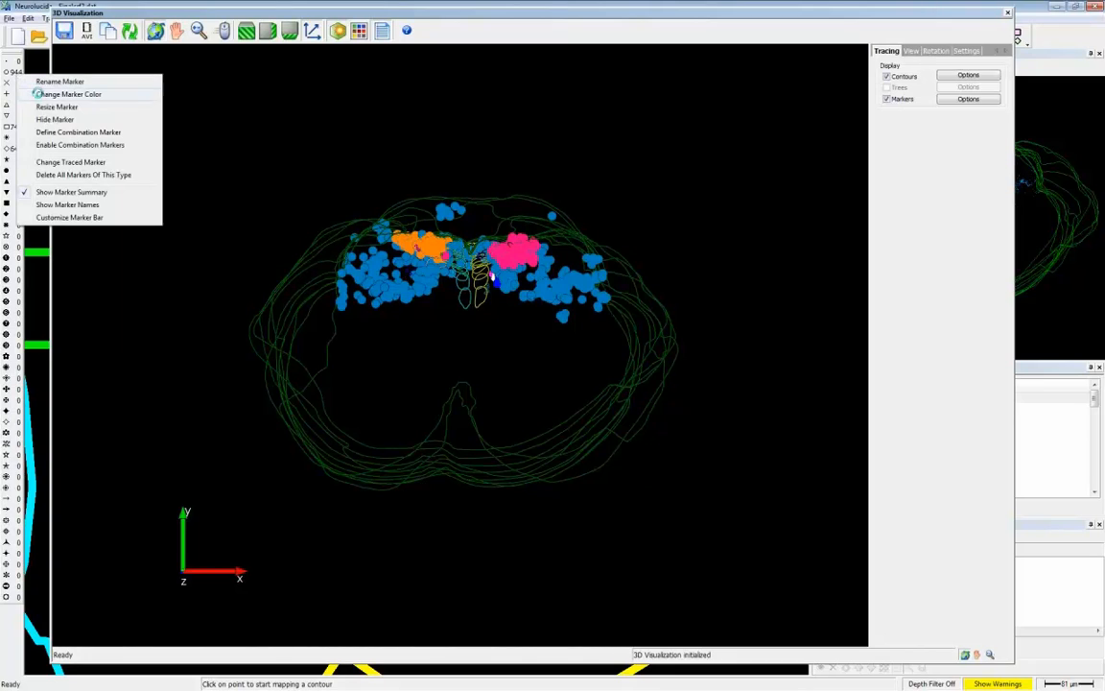
{"action": "left_click", "coordinate": [43, 107]}
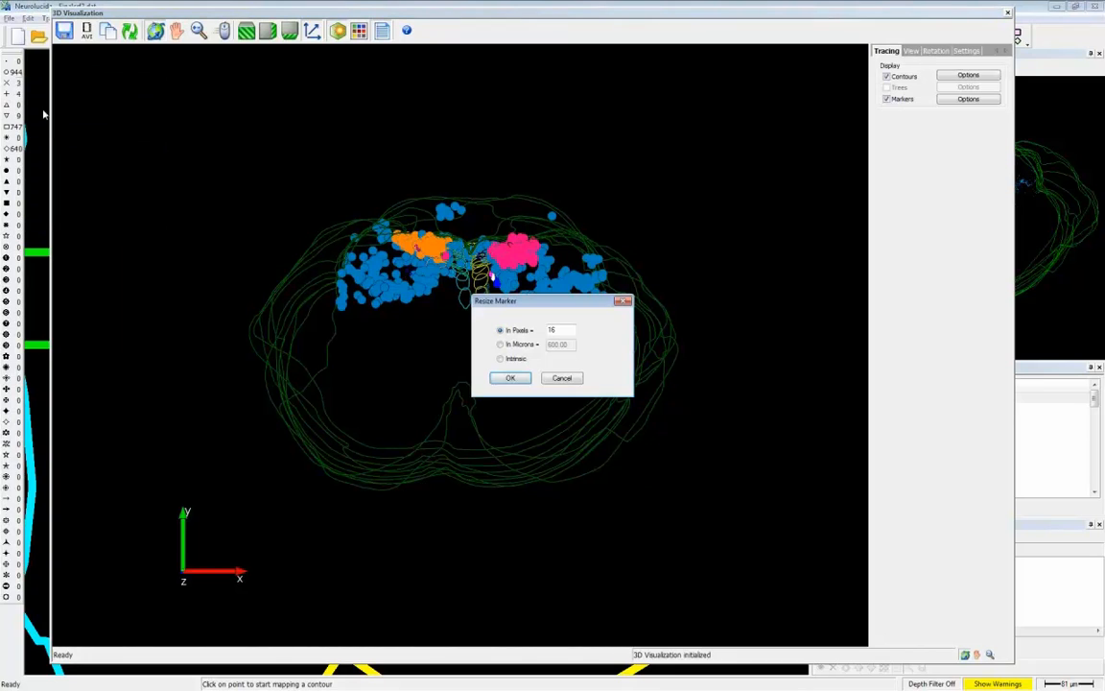
{"action": "left_click", "coordinate": [500, 345]}
{"action": "left_click", "coordinate": [514, 379]}
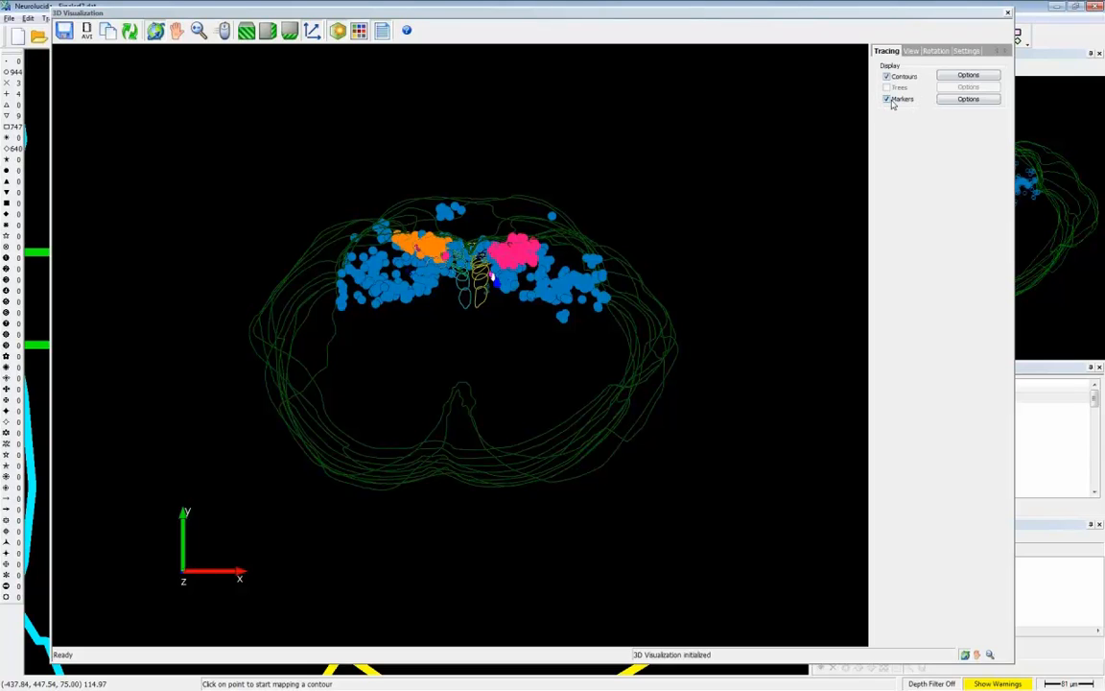
{"action": "left_click", "coordinate": [968, 99]}
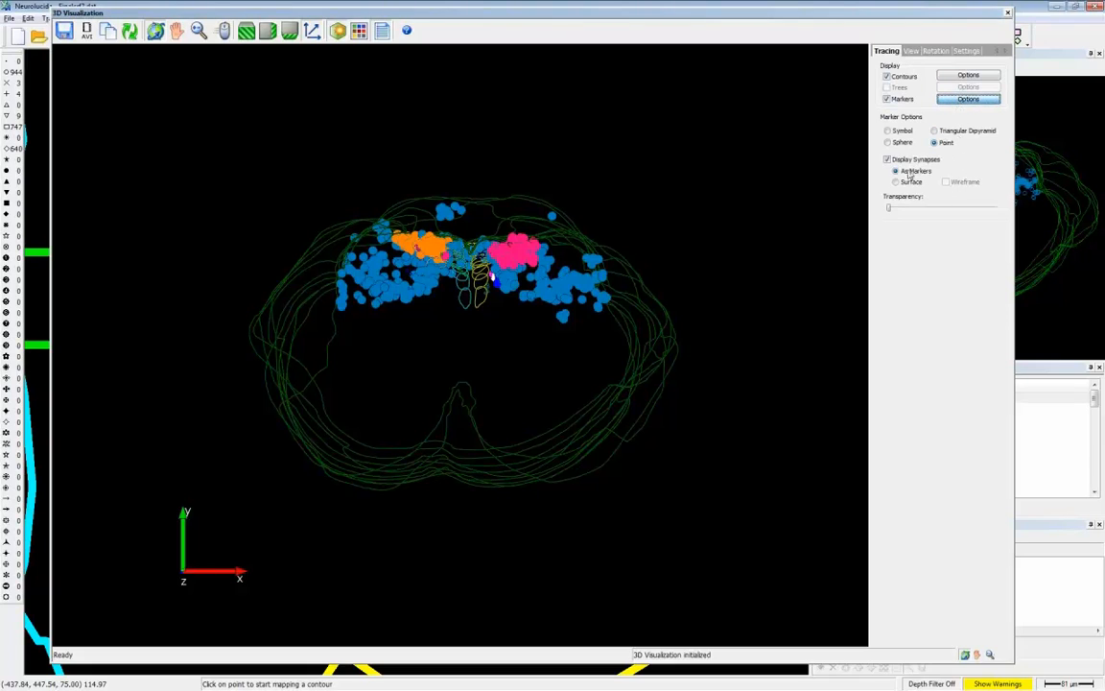
{"action": "left_click", "coordinate": [887, 144]}
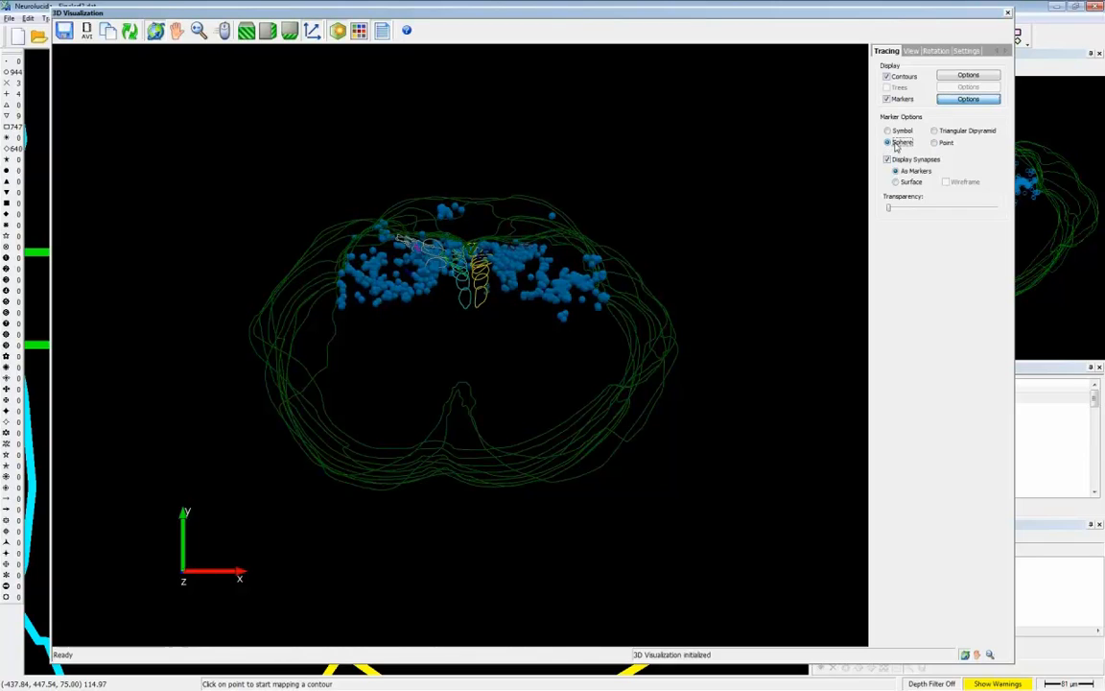
- Display the contours as a solid surface reconstruction and hide the traced contour lines
{"action": "left_click", "coordinate": [955, 79]}
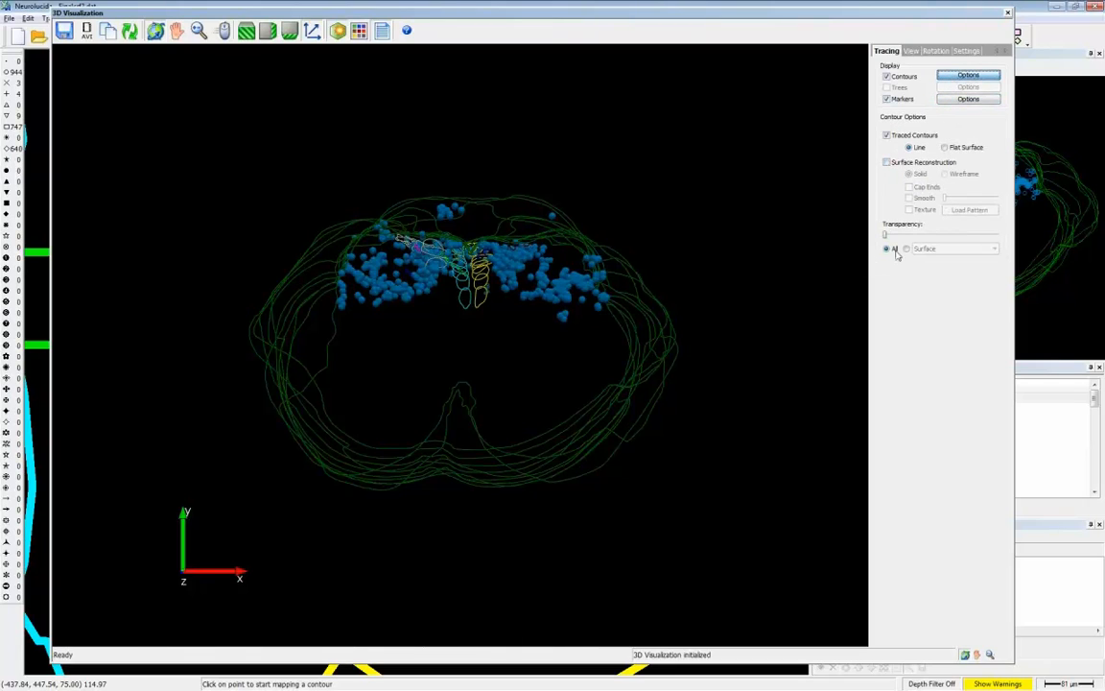
{"action": "left_click_drag", "start_coordinate": [659, 339], "coordinate": [658, 316]}
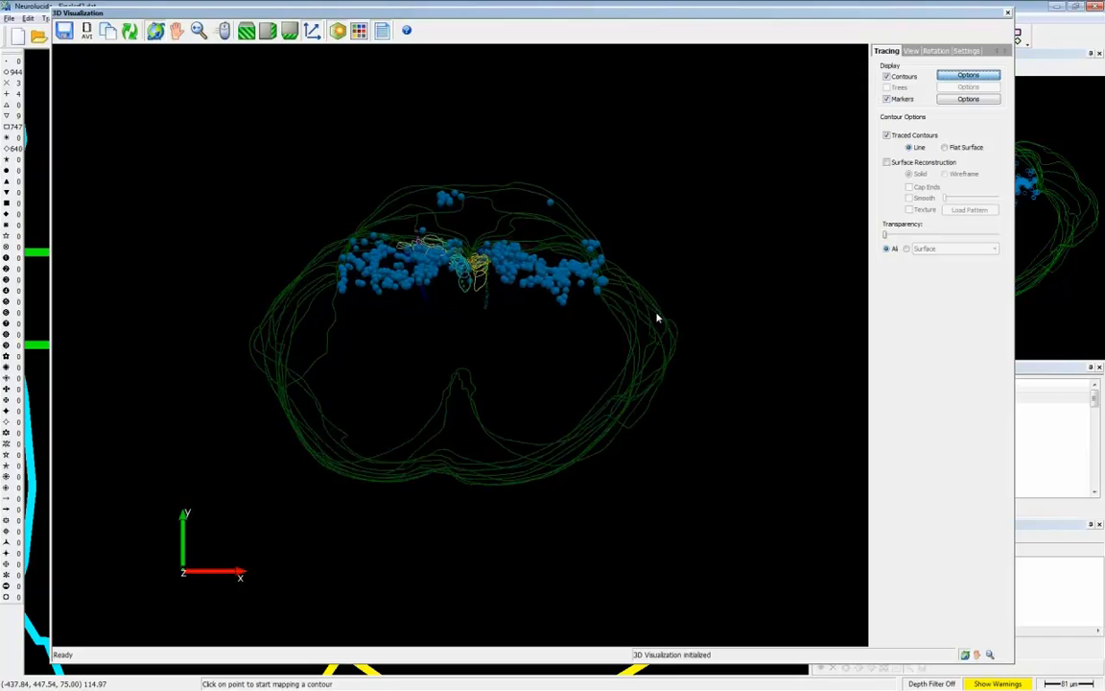
{"action": "left_click", "coordinate": [886, 163]}
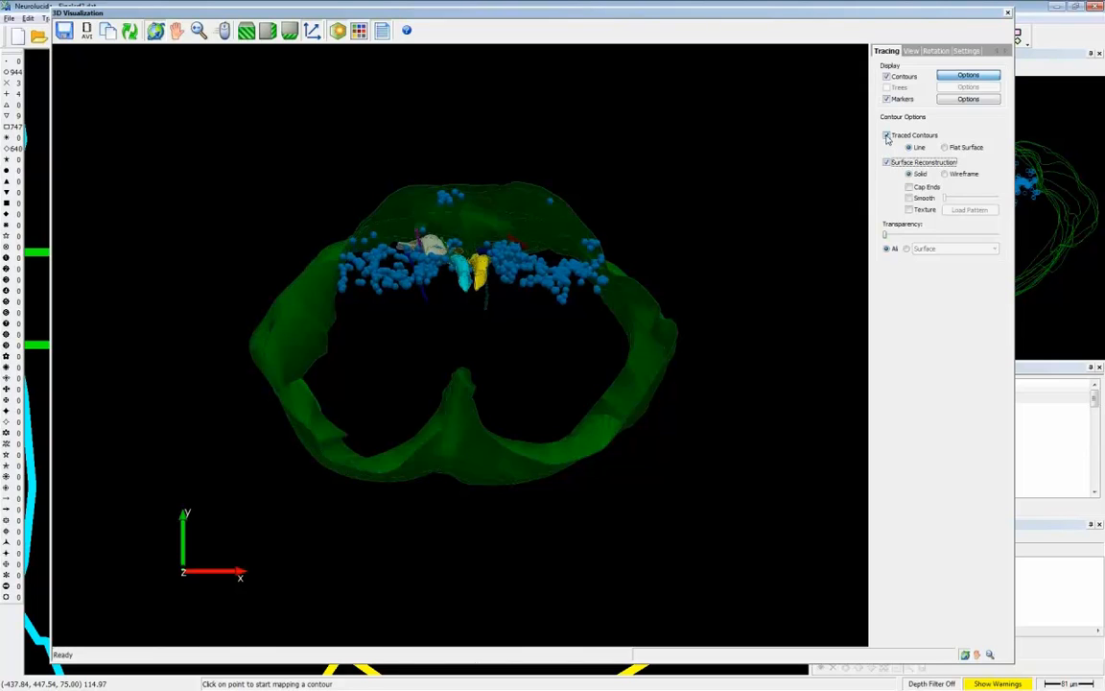
{"action": "left_click", "coordinate": [887, 136]}
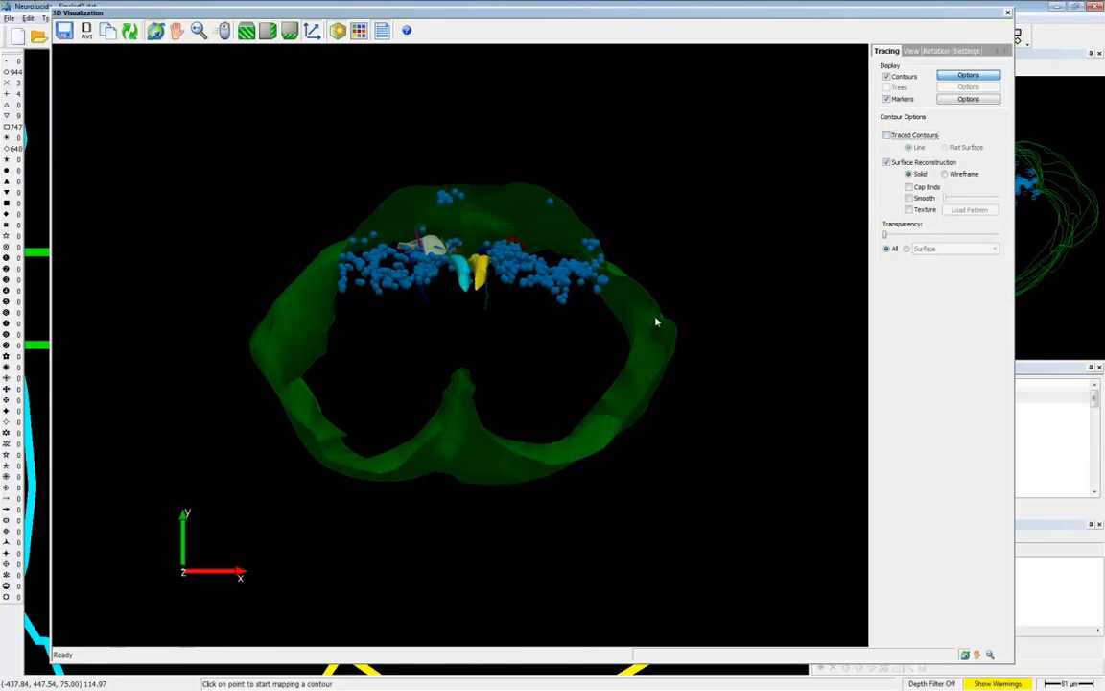
- Try a transparency of about 40% on all reconstructed surfaces, then return them to fully opaque
{"action": "left_click_drag", "start_coordinate": [647, 389], "coordinate": [253, 378]}
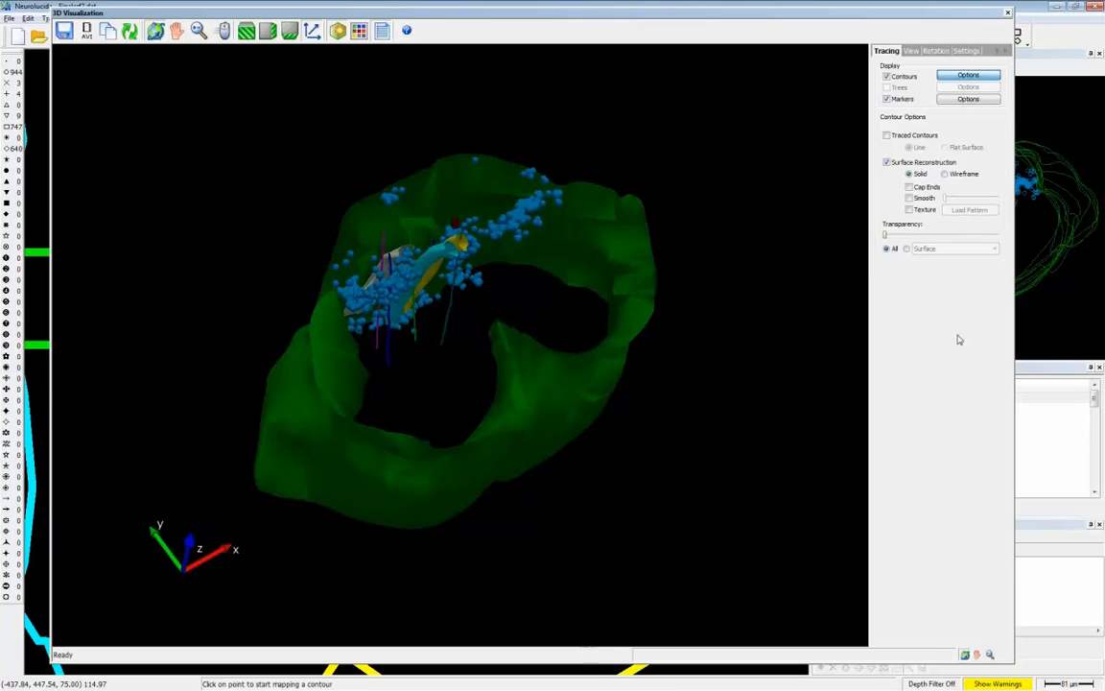
{"action": "left_click_drag", "start_coordinate": [887, 237], "coordinate": [934, 242]}
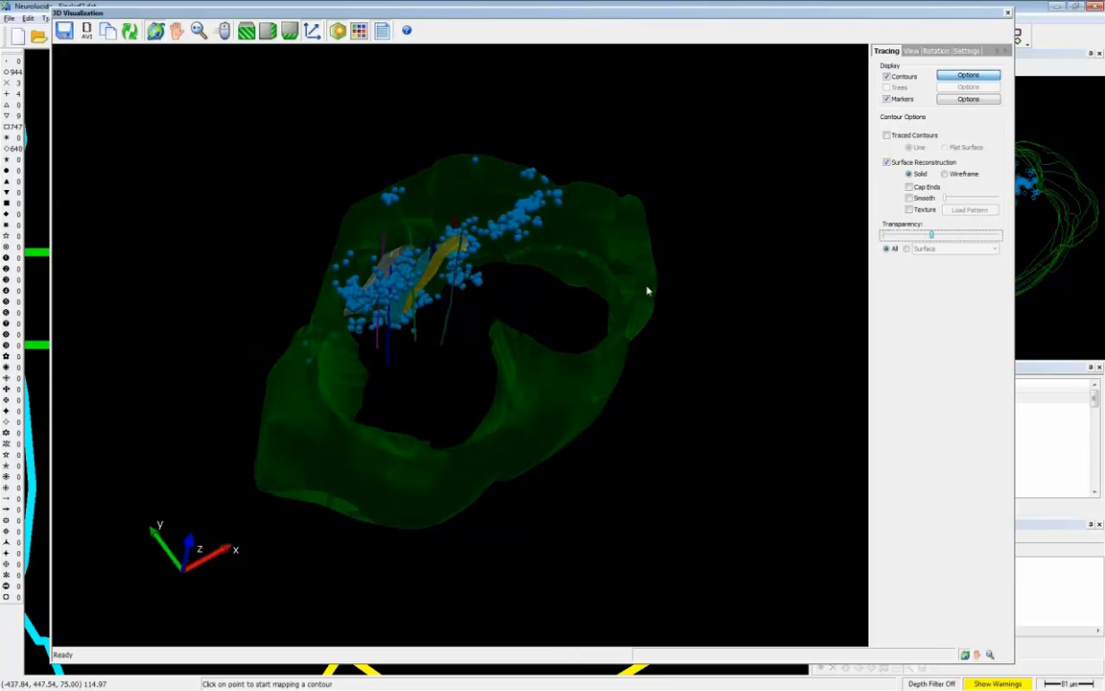
{"action": "left_click_drag", "start_coordinate": [648, 290], "coordinate": [587, 350]}
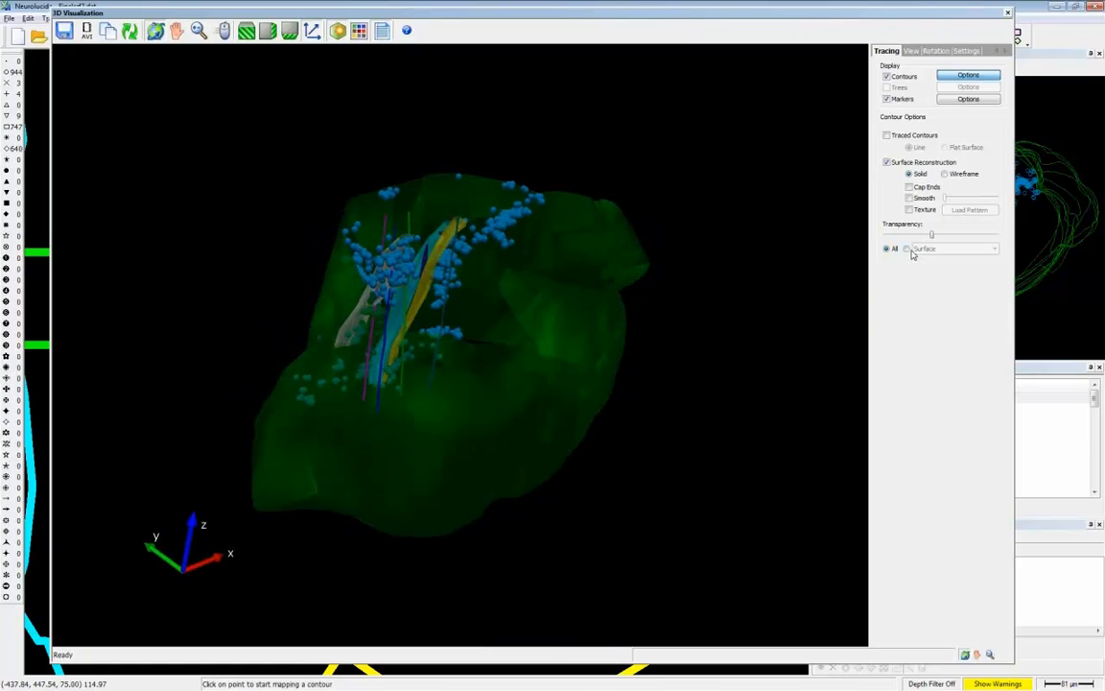
{"action": "left_click_drag", "start_coordinate": [931, 237], "coordinate": [885, 236]}
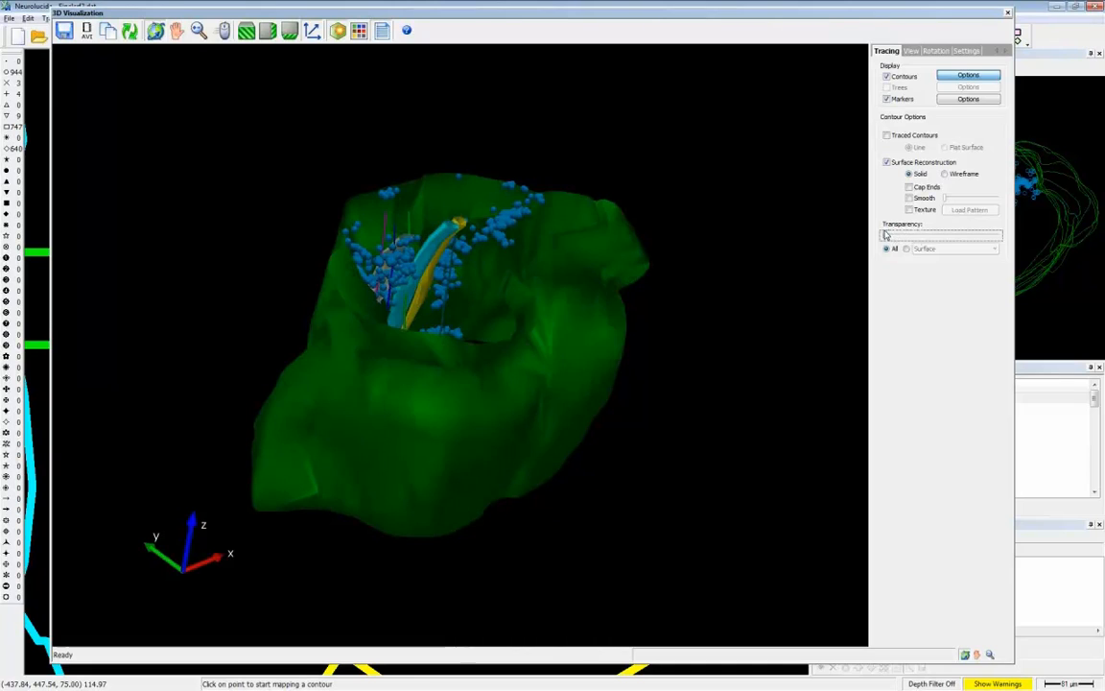
- Limit the transparency setting to the Surface contour and raise it to about two-thirds of the range
{"action": "left_click", "coordinate": [907, 249]}
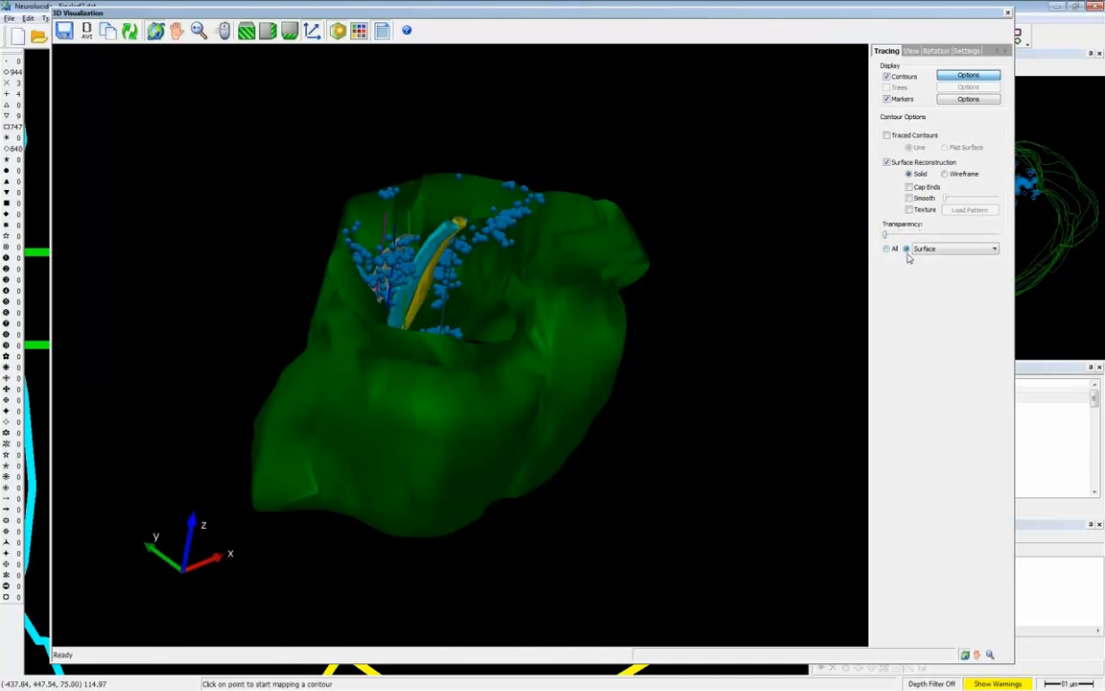
{"action": "left_click_drag", "start_coordinate": [356, 393], "coordinate": [619, 412]}
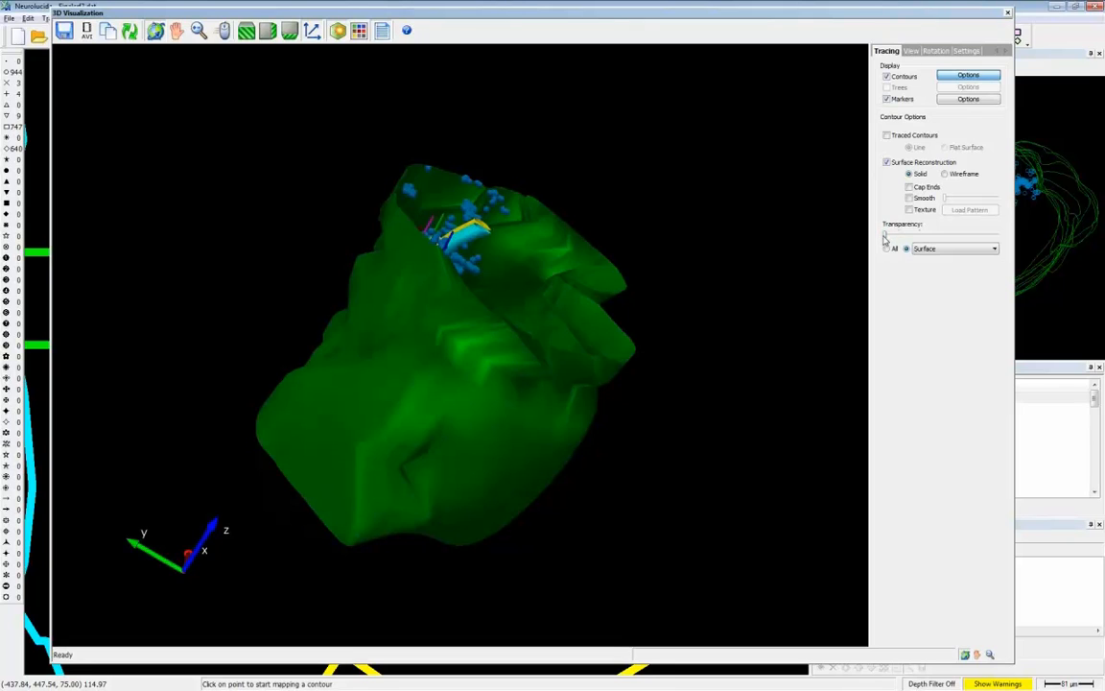
{"action": "left_click_drag", "start_coordinate": [884, 240], "coordinate": [957, 237]}
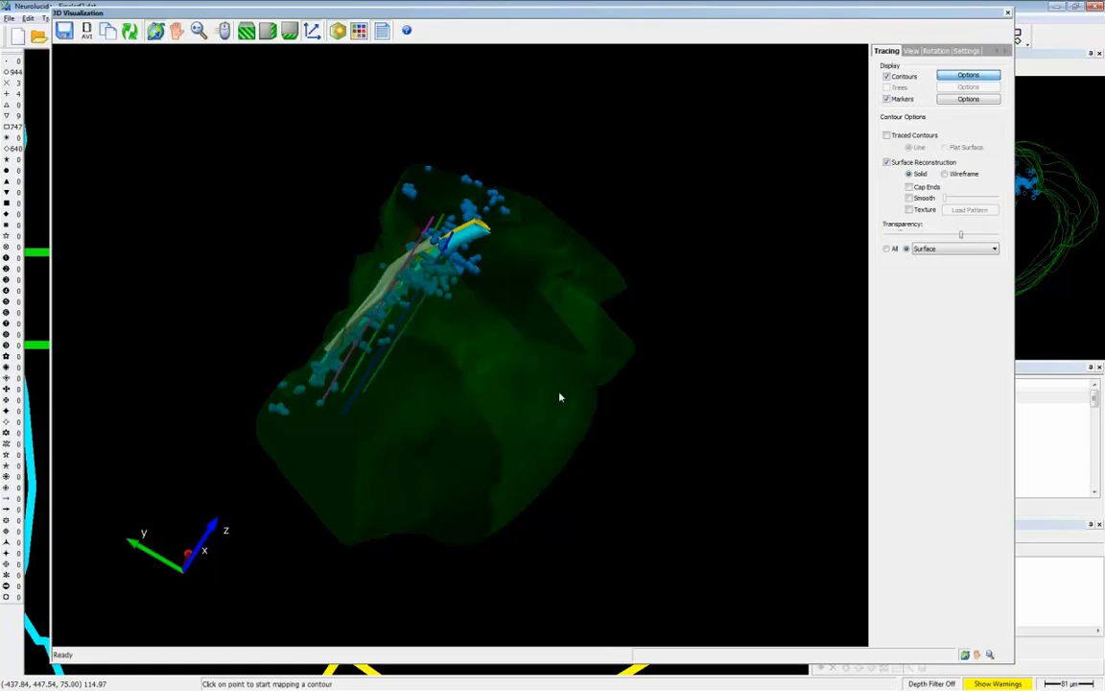
- Examine the inner structures and markers within the semi-transparent brain model from several angles and enable auto-rotation
{"action": "left_click_drag", "start_coordinate": [560, 394], "coordinate": [459, 299]}
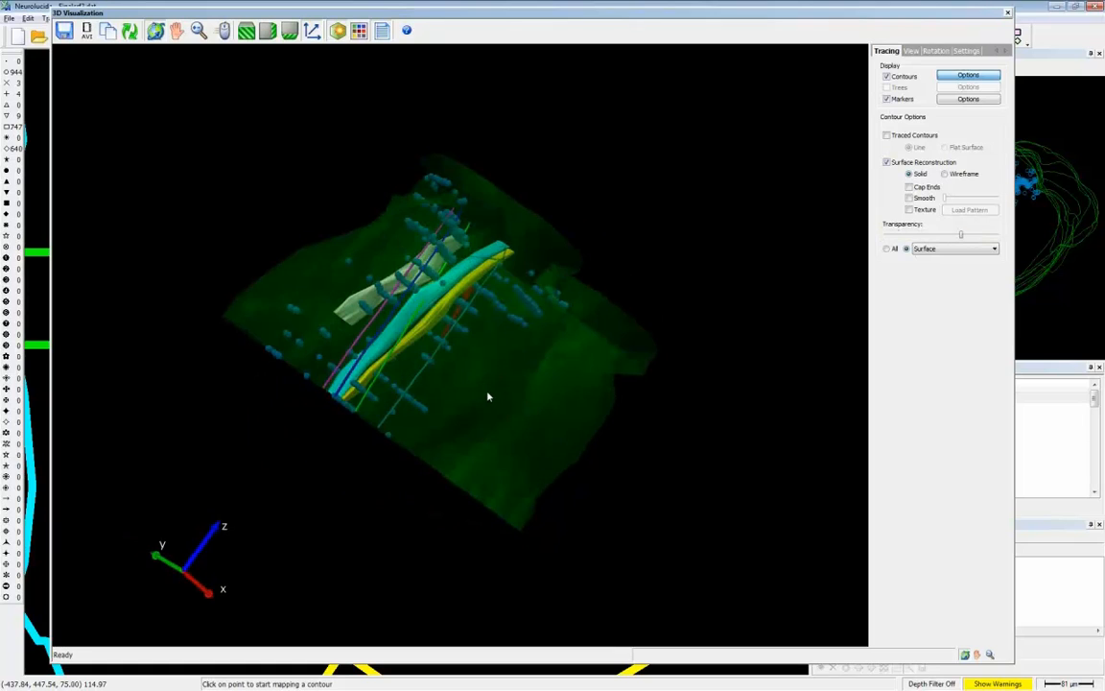
{"action": "left_click_drag", "start_coordinate": [488, 396], "coordinate": [608, 413]}
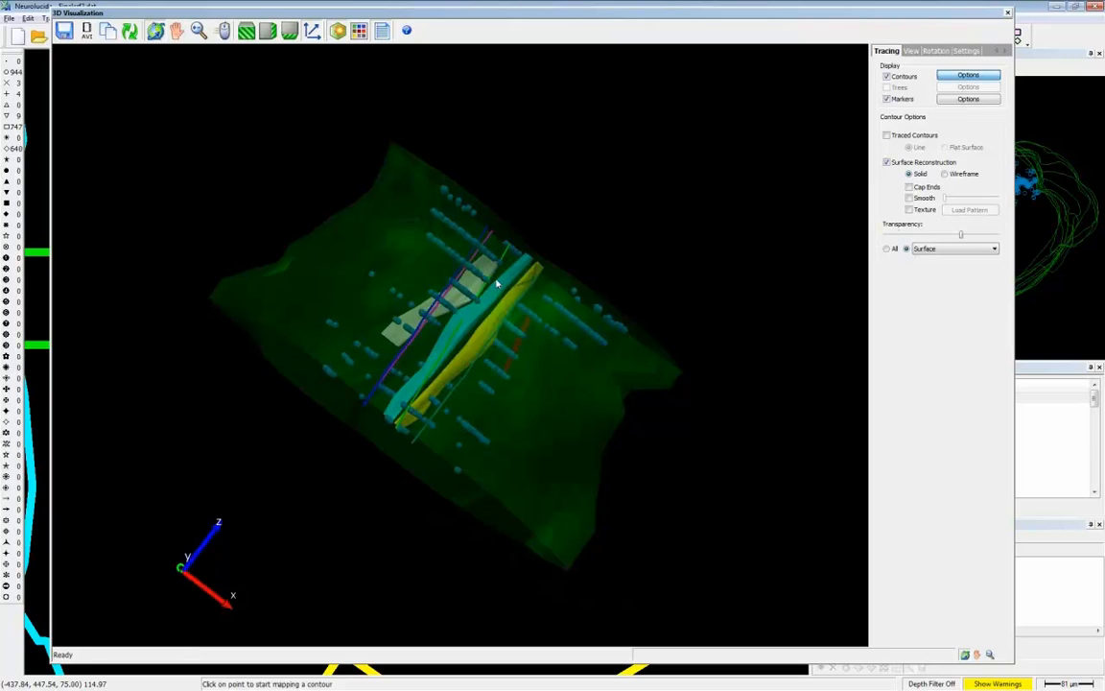
{"action": "mouse_move", "coordinate": [582, 465]}
{"action": "left_mouse_down"}
{"action": "mouse_move", "coordinate": [348, 457]}
{"action": "mouse_move", "coordinate": [567, 358]}
{"action": "left_mouse_up"}
{"action": "mouse_move", "coordinate": [619, 291]}
{"action": "left_mouse_down"}
{"action": "mouse_move", "coordinate": [600, 323]}
{"action": "mouse_move", "coordinate": [582, 447]}
{"action": "mouse_move", "coordinate": [609, 380]}
{"action": "mouse_move", "coordinate": [687, 347]}
{"action": "left_mouse_up"}
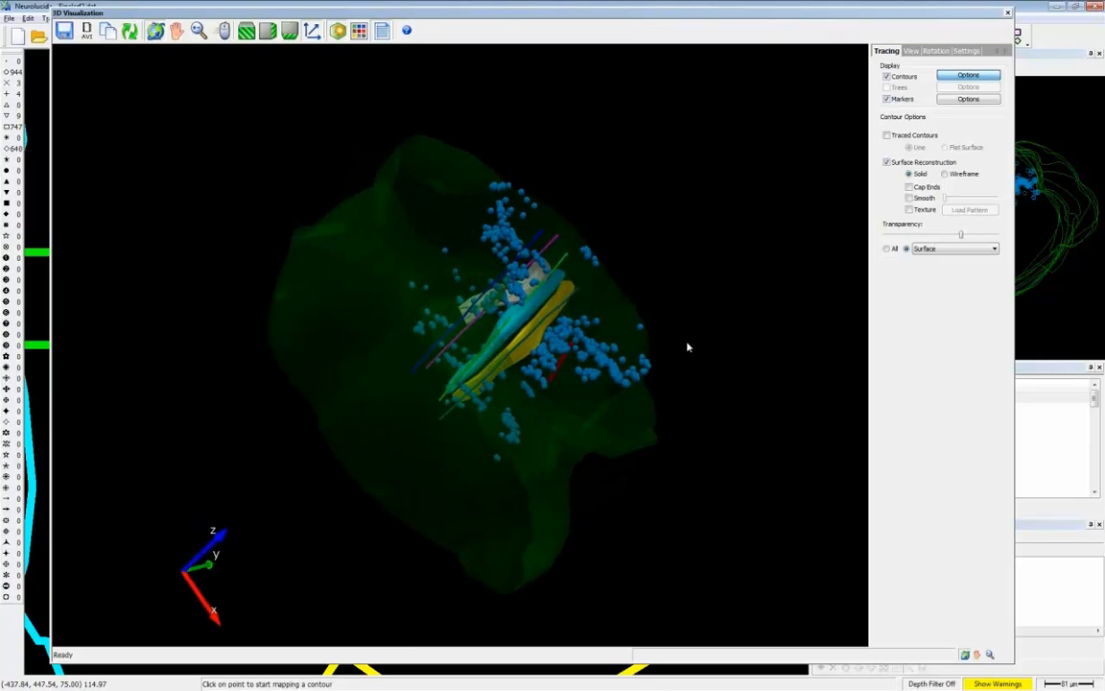
{"action": "mouse_move", "coordinate": [461, 388]}
{"action": "left_mouse_down"}
{"action": "mouse_move", "coordinate": [612, 371]}
{"action": "mouse_move", "coordinate": [619, 358]}
{"action": "mouse_move", "coordinate": [601, 565]}
{"action": "mouse_move", "coordinate": [409, 259]}
{"action": "mouse_move", "coordinate": [471, 333]}
{"action": "mouse_move", "coordinate": [462, 247]}
{"action": "left_mouse_up"}
{"action": "mouse_move", "coordinate": [559, 382]}
{"action": "left_mouse_down"}
{"action": "mouse_move", "coordinate": [478, 368]}
{"action": "mouse_move", "coordinate": [523, 417]}
{"action": "mouse_move", "coordinate": [345, 469]}
{"action": "mouse_move", "coordinate": [325, 544]}
{"action": "mouse_move", "coordinate": [466, 607]}
{"action": "mouse_move", "coordinate": [558, 489]}
{"action": "mouse_move", "coordinate": [575, 444]}
{"action": "mouse_move", "coordinate": [510, 474]}
{"action": "mouse_move", "coordinate": [481, 470]}
{"action": "mouse_move", "coordinate": [363, 312]}
{"action": "mouse_move", "coordinate": [295, 244]}
{"action": "mouse_move", "coordinate": [566, 436]}
{"action": "mouse_move", "coordinate": [523, 399]}
{"action": "mouse_move", "coordinate": [480, 393]}
{"action": "mouse_move", "coordinate": [393, 340]}
{"action": "left_mouse_up"}
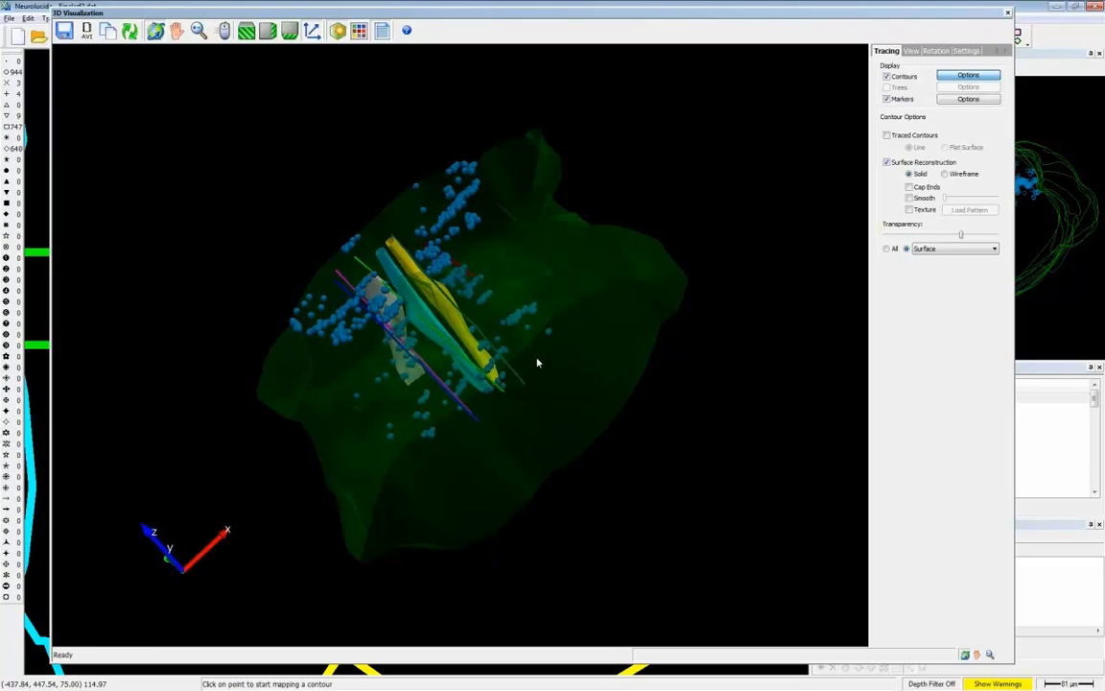
{"action": "left_click", "coordinate": [937, 50]}
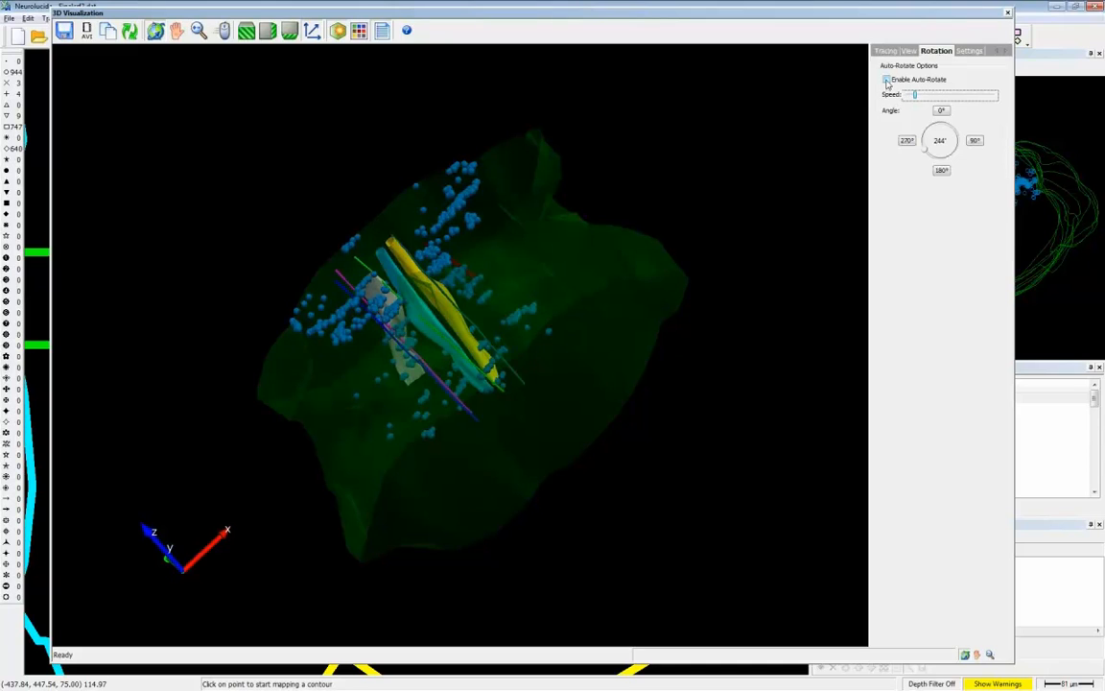
{"action": "left_click", "coordinate": [887, 80]}
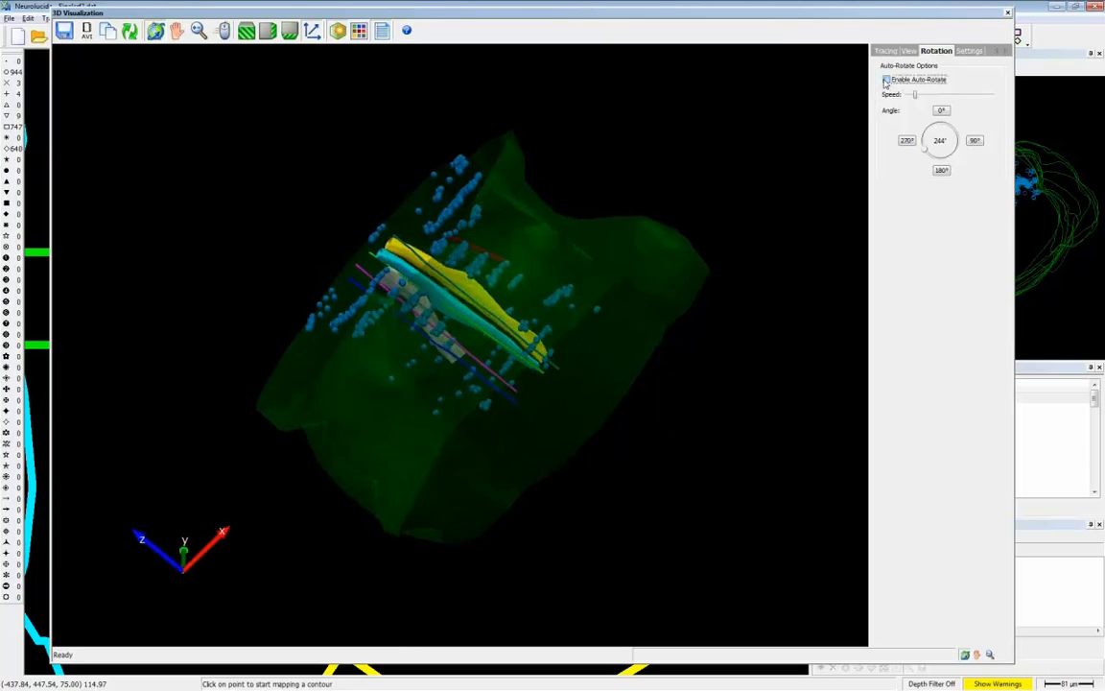